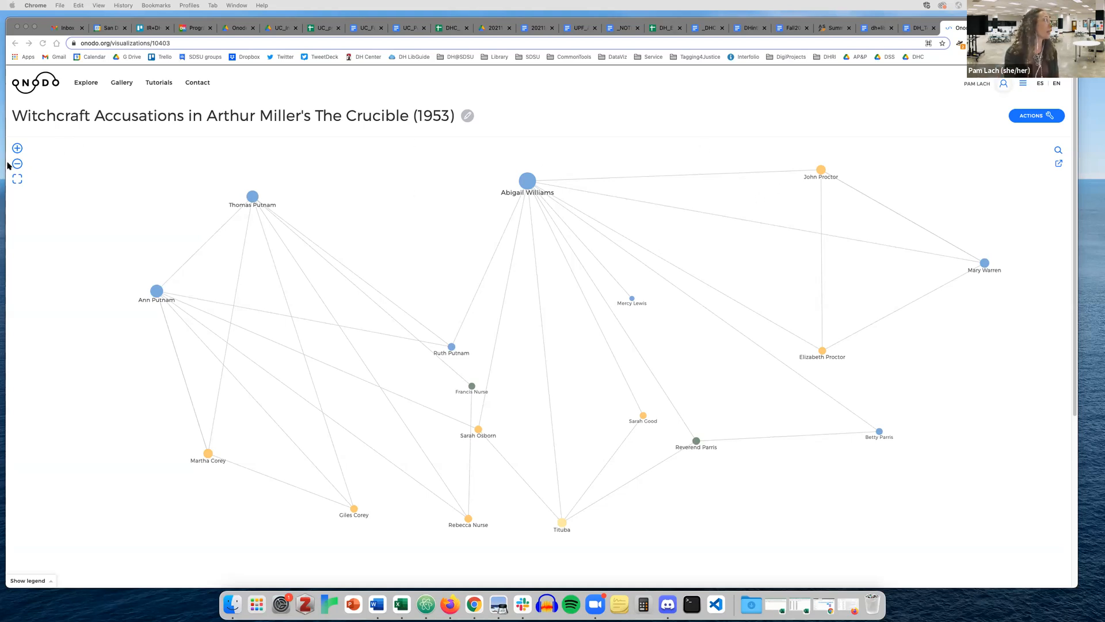
Show the Crucible network full-screen and read Abigail Williams's Accuser profile and highlighted relationships
left_click(16, 181)
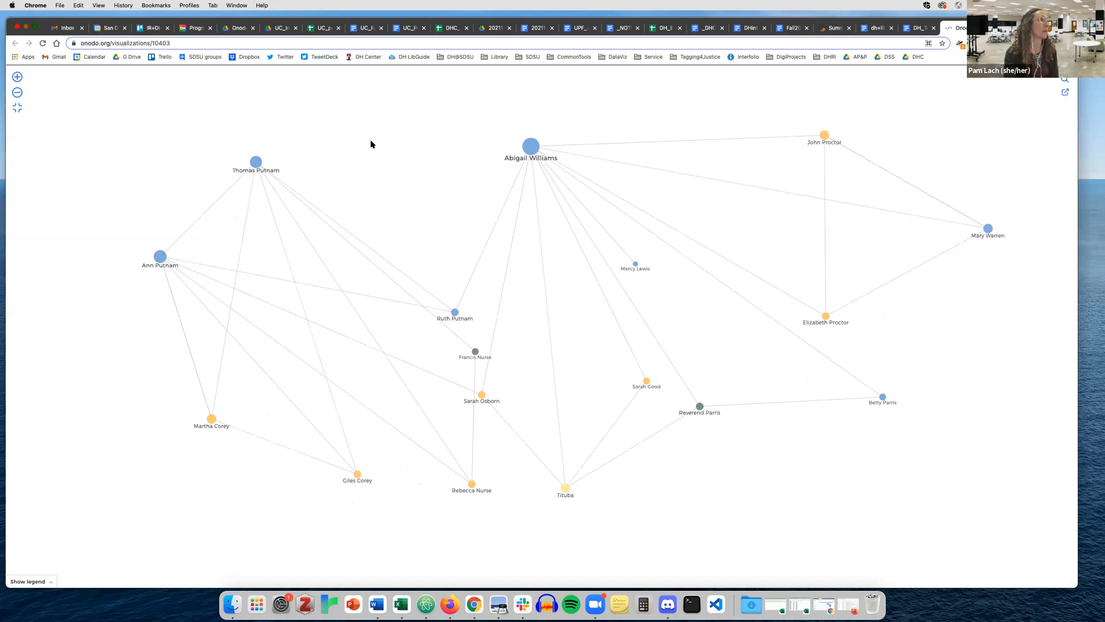
left_click(531, 147)
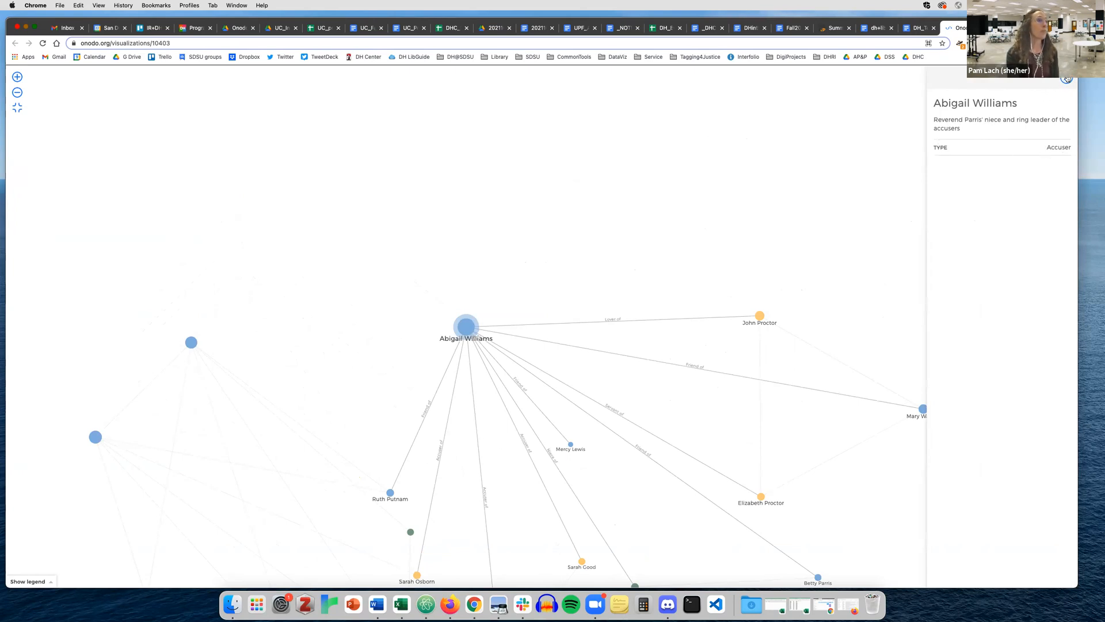
scroll(361, 274, "down", 3)
scroll(362, 273, "down", 3)
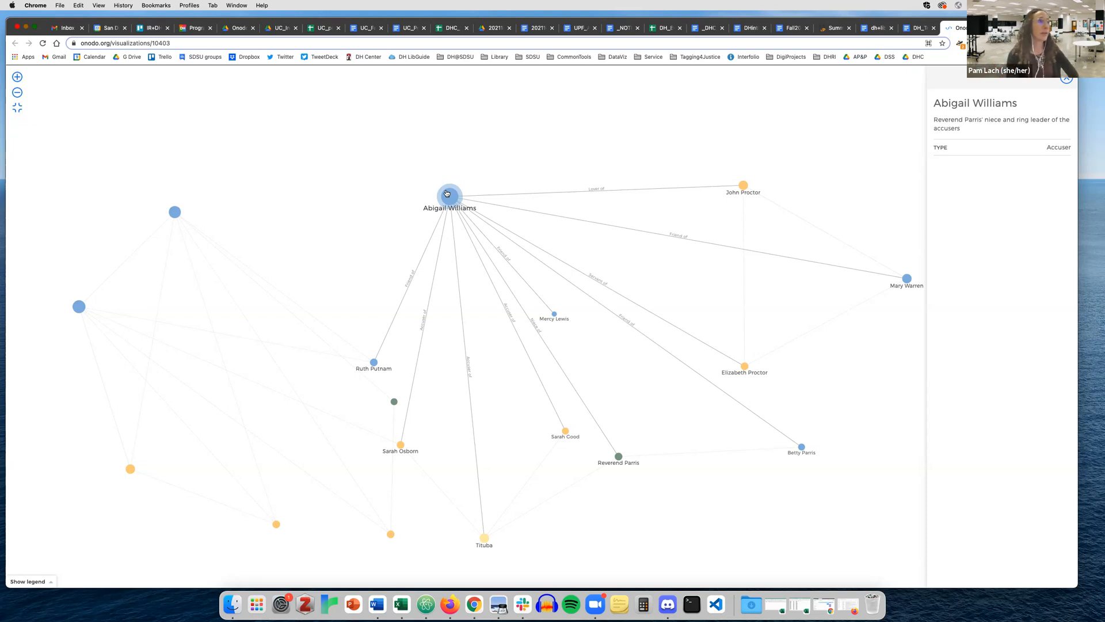
Review John Proctor's connections, pan the graph, and close his profile panel
left_click(743, 184)
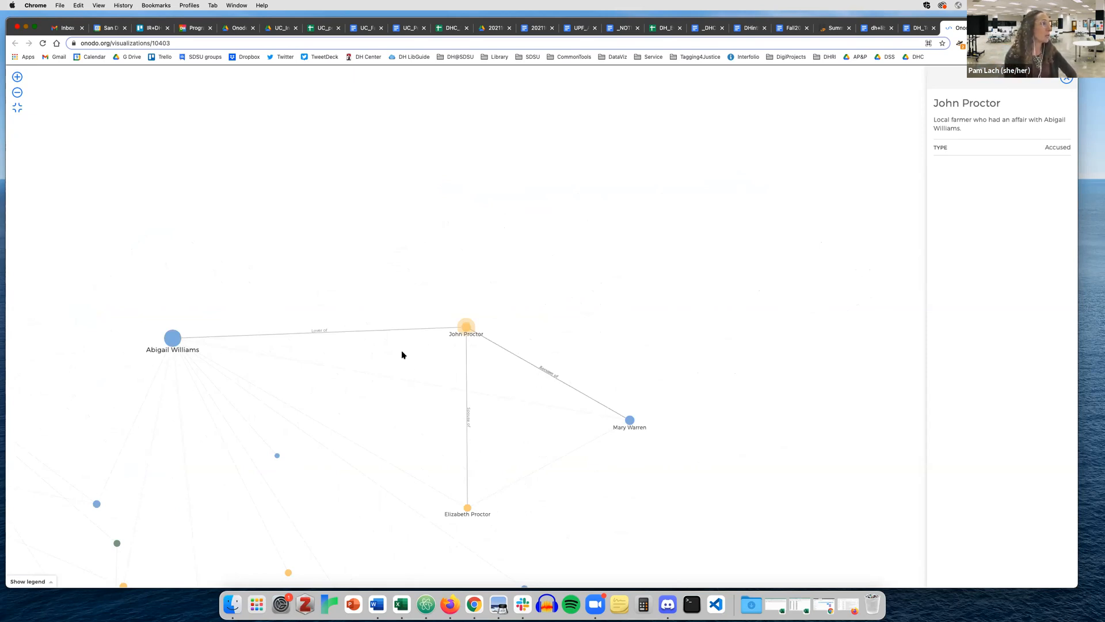
left_click_drag(419, 220, 595, 85)
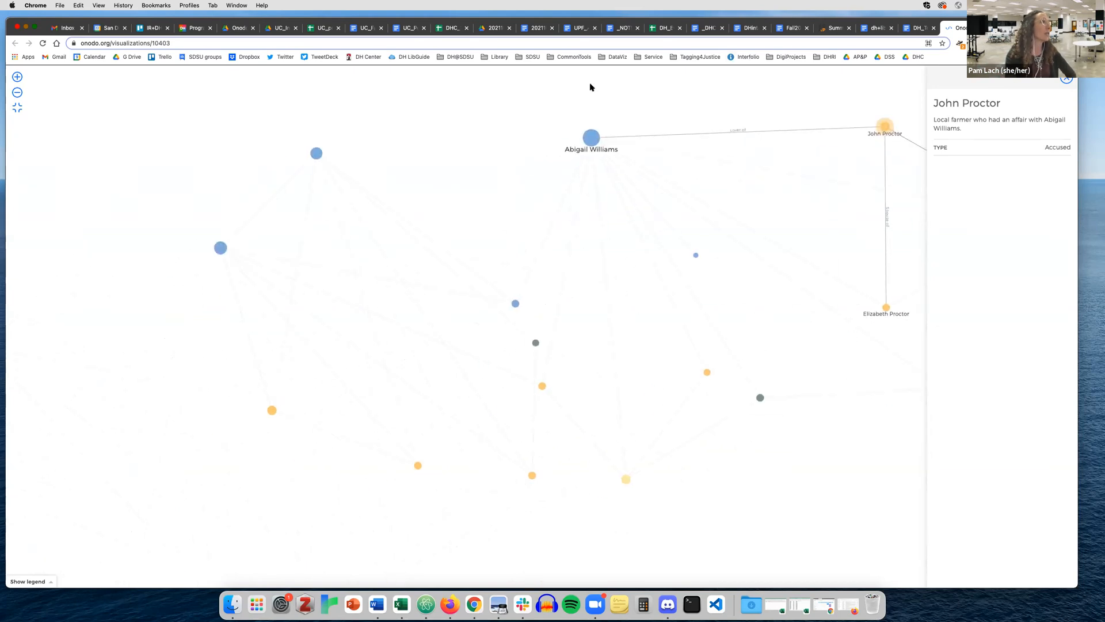
left_click(1067, 79)
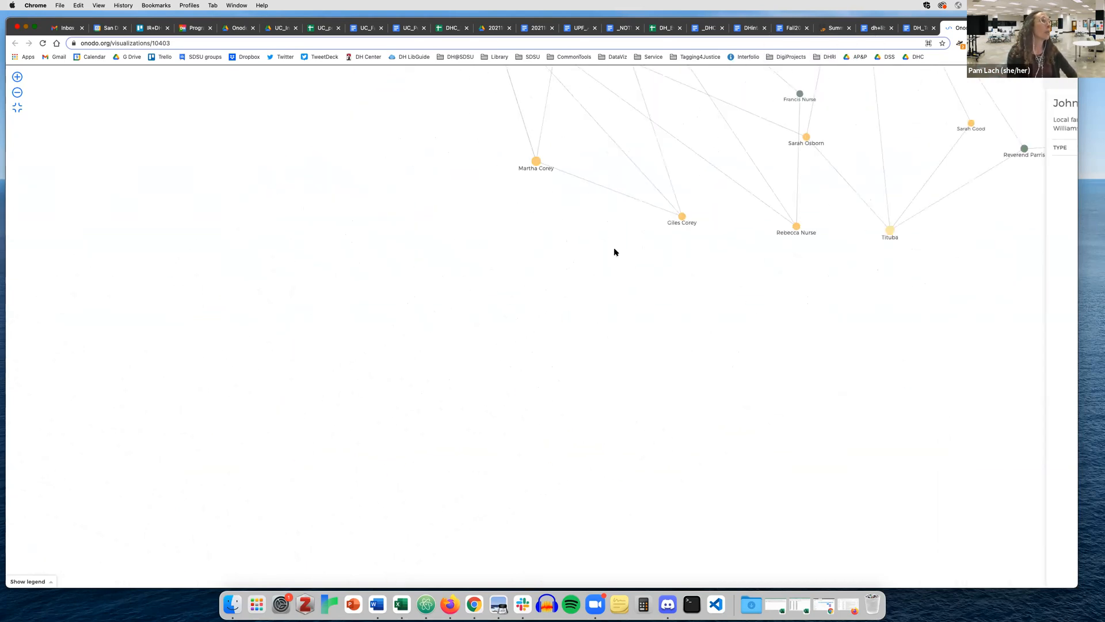
Zoom out to frame the whole Salem network and select Ann Putnam
left_click(17, 92)
left_click_drag(446, 88, 336, 206)
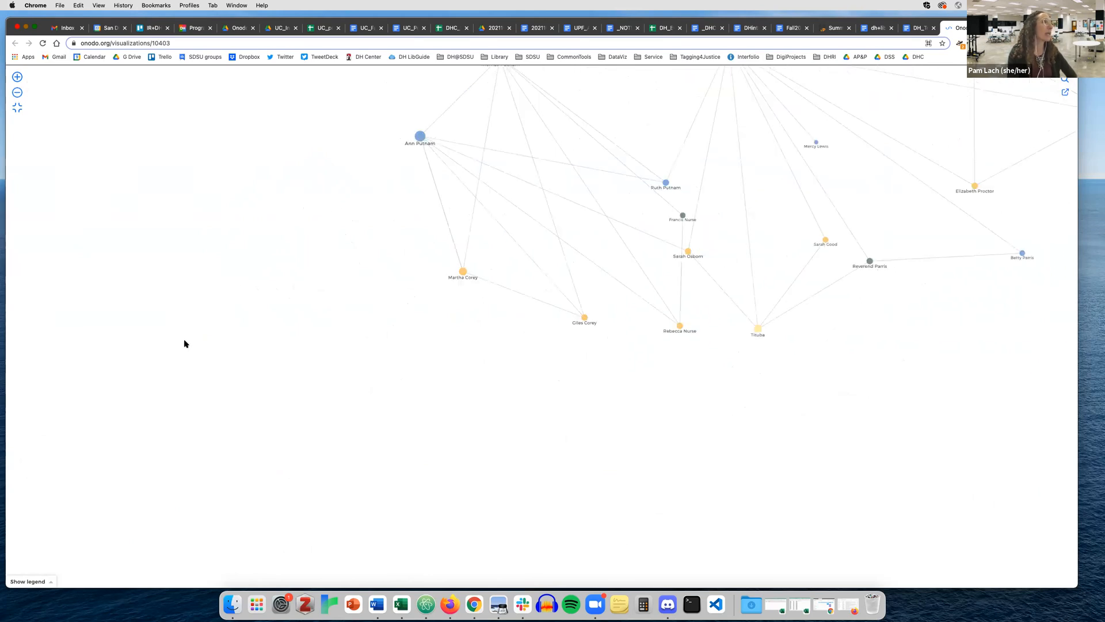
left_click_drag(403, 245, 471, 148)
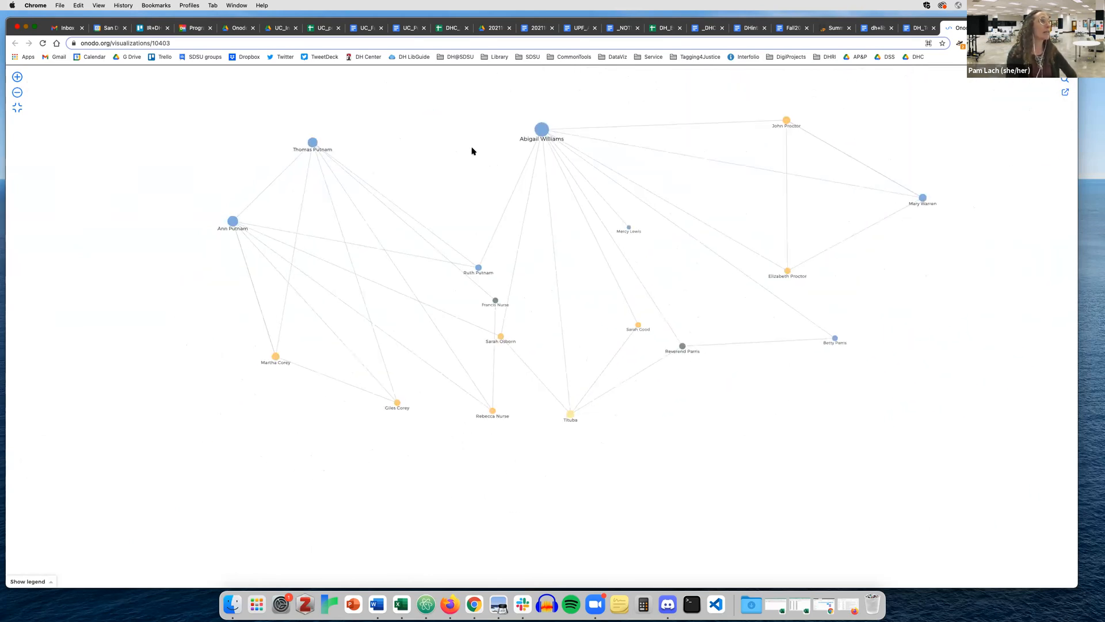
left_click(244, 219)
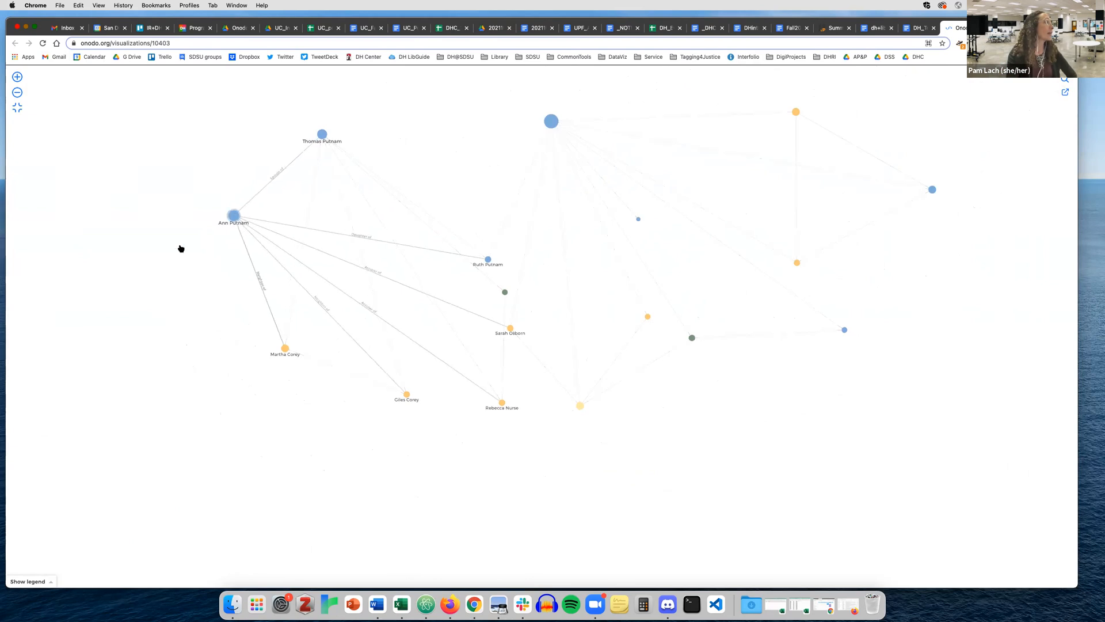
Move Ann Putnam down and left, zoom in, and show the node-type legend
left_click_drag(465, 327, 313, 420)
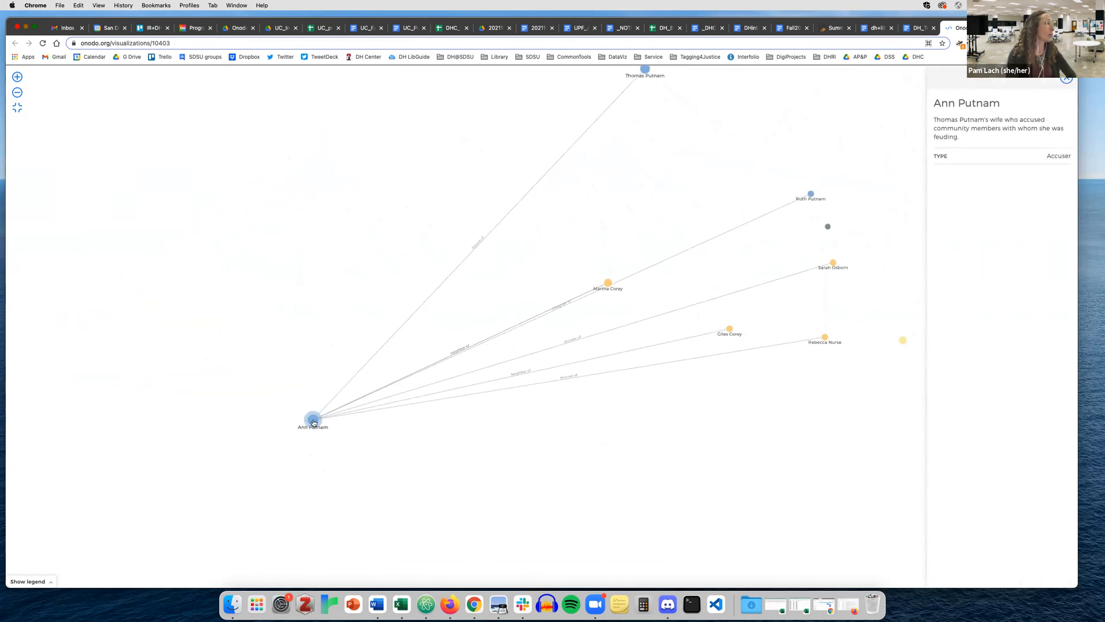
left_click(17, 76)
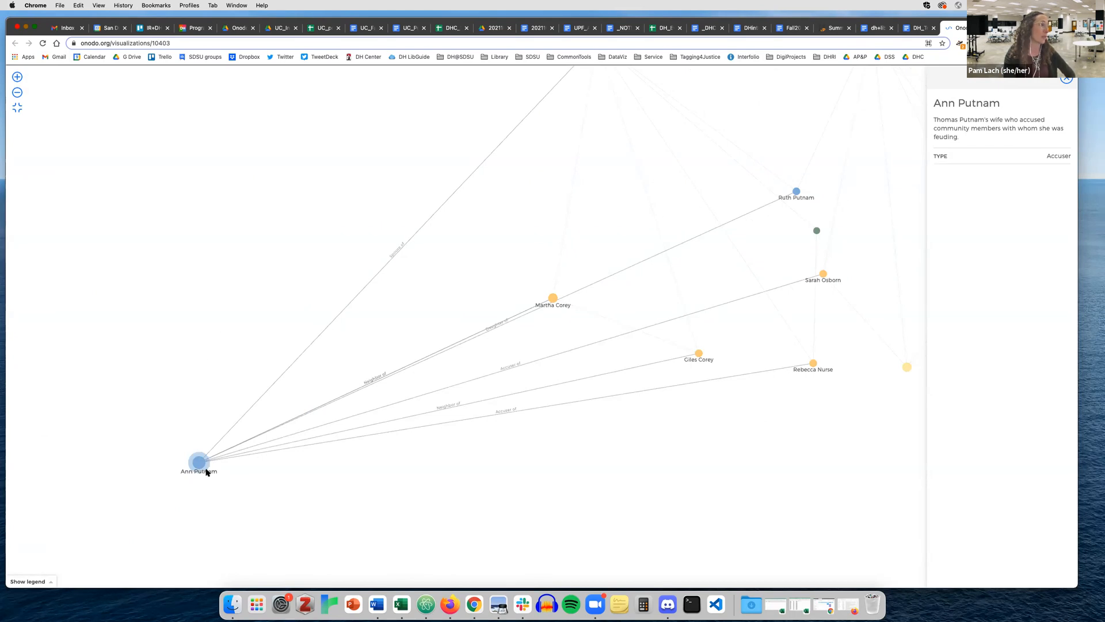
left_click(53, 582)
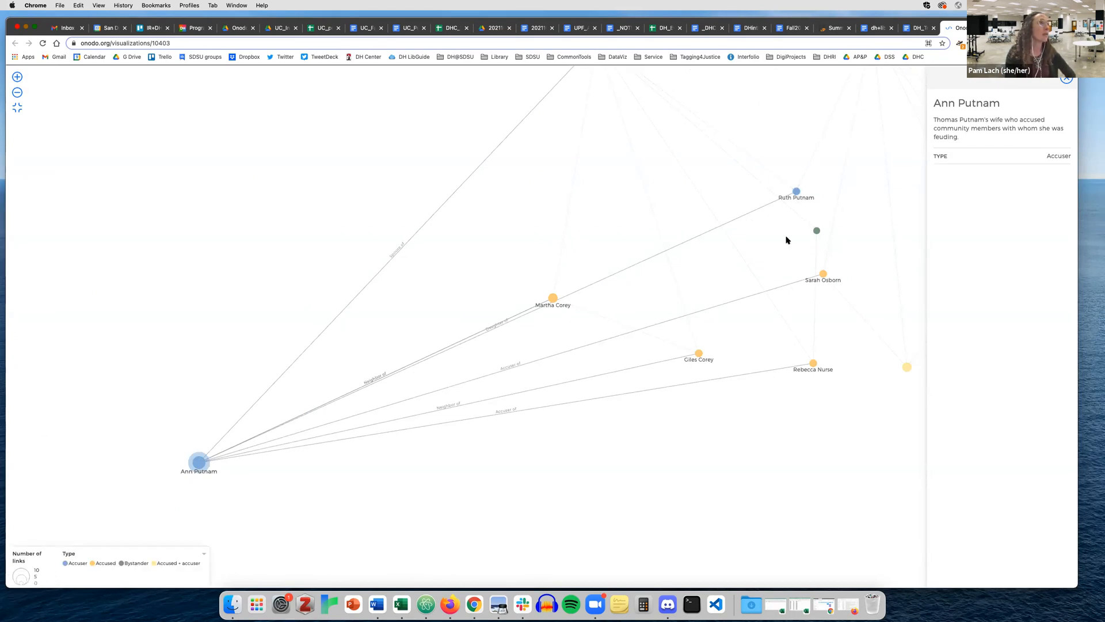
Move Ruth Putnam near the bottom, zoom out, close the panel, and shift Abigail Williams toward the centre
left_click_drag(796, 191, 748, 417)
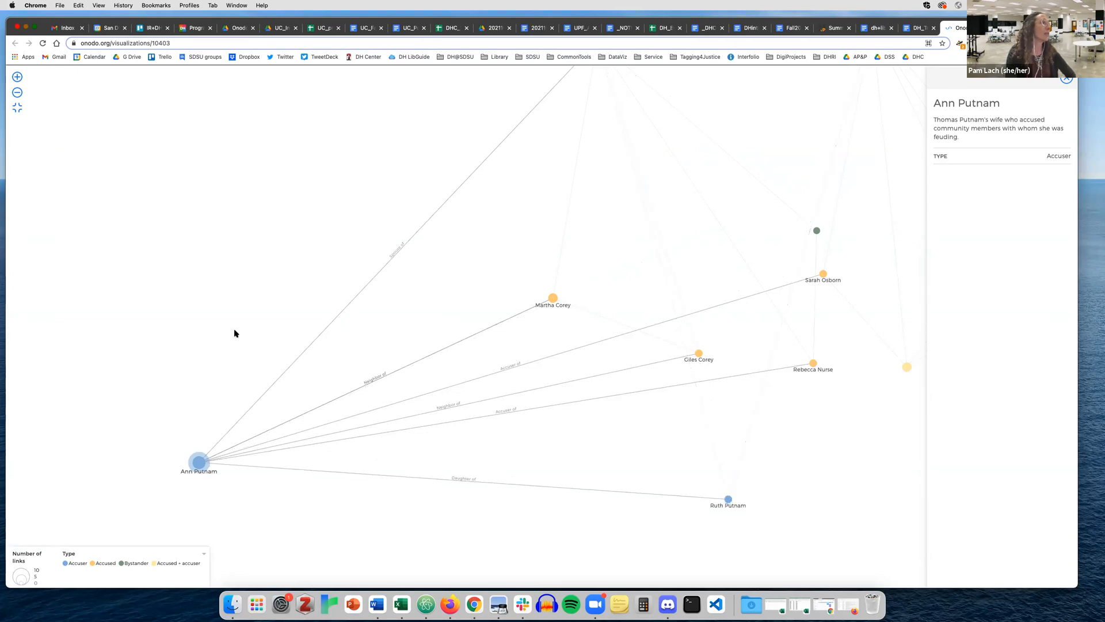
left_click(17, 94)
left_click(18, 93)
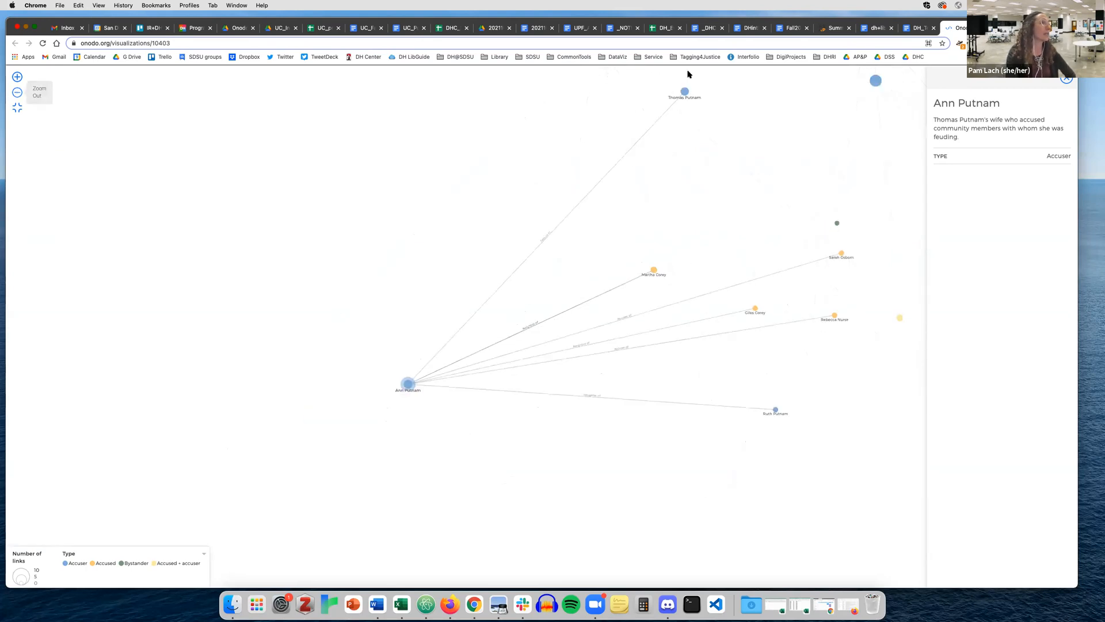
left_click(1066, 79)
left_click_drag(552, 148, 489, 166)
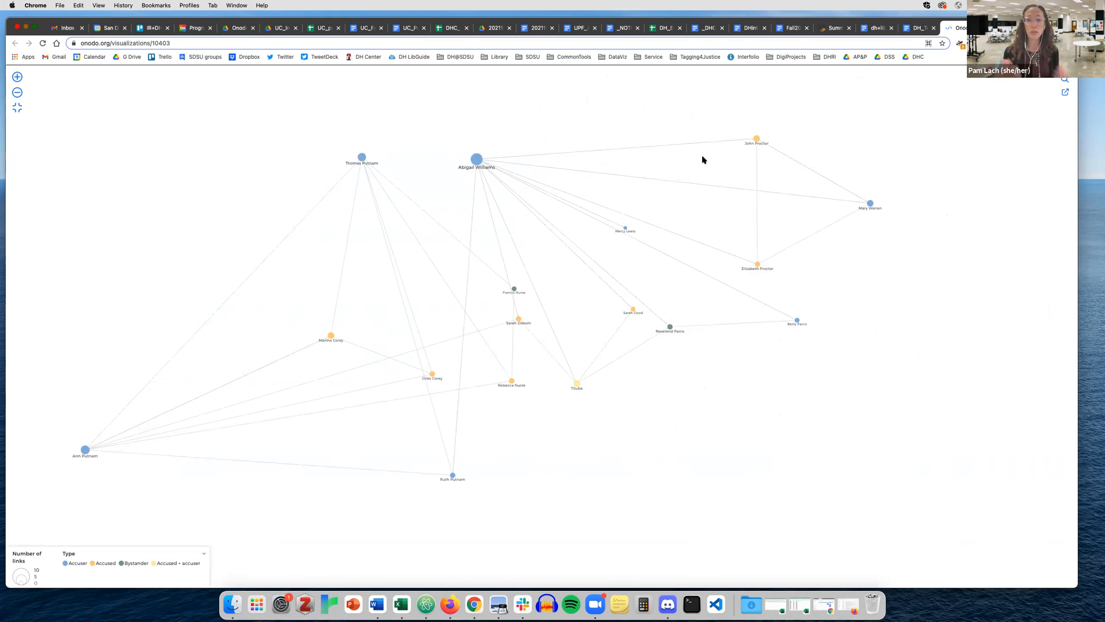
Rearrange Abigail Williams, Rebecca Nurse, Giles Corey, Martha Corey and Sarah Good, then reload to restore the saved layout
left_click_drag(477, 161, 508, 111)
left_click_drag(569, 401, 817, 477)
left_click_drag(433, 374, 124, 200)
left_click_drag(329, 416, 311, 494)
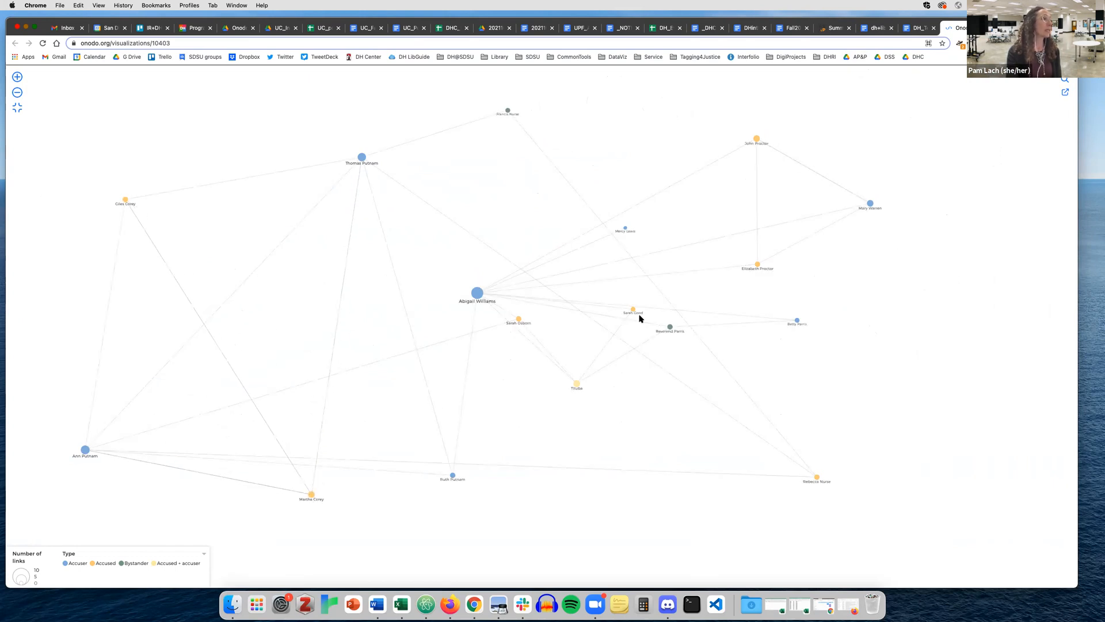
left_click_drag(634, 311, 632, 128)
left_click(43, 43)
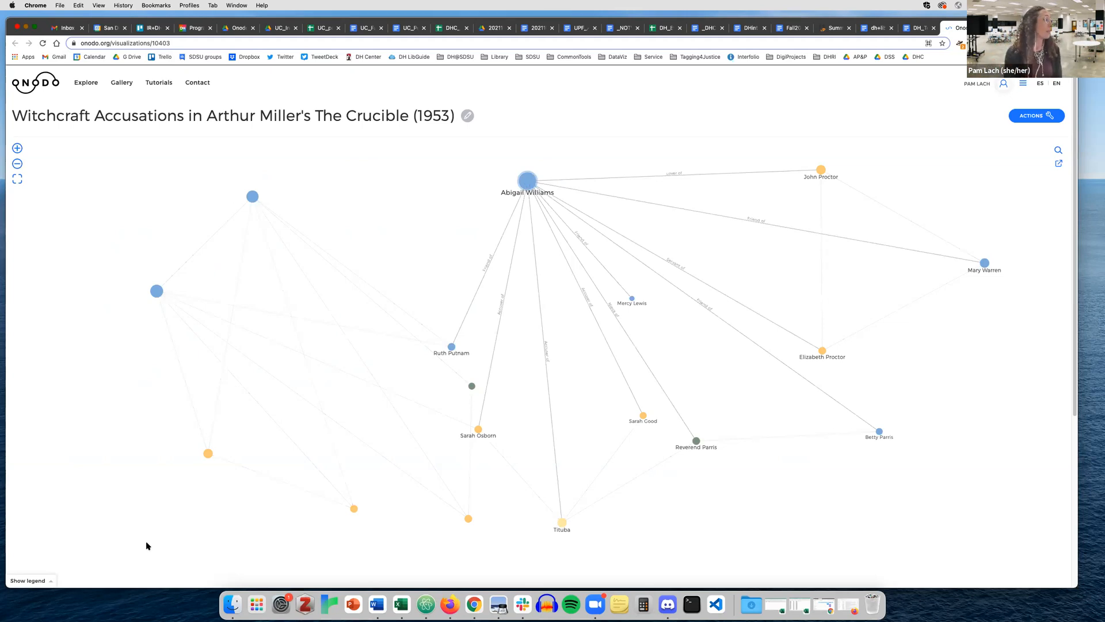
Show the node-type legend and scroll down to the visualization's public status and play description
left_click(32, 580)
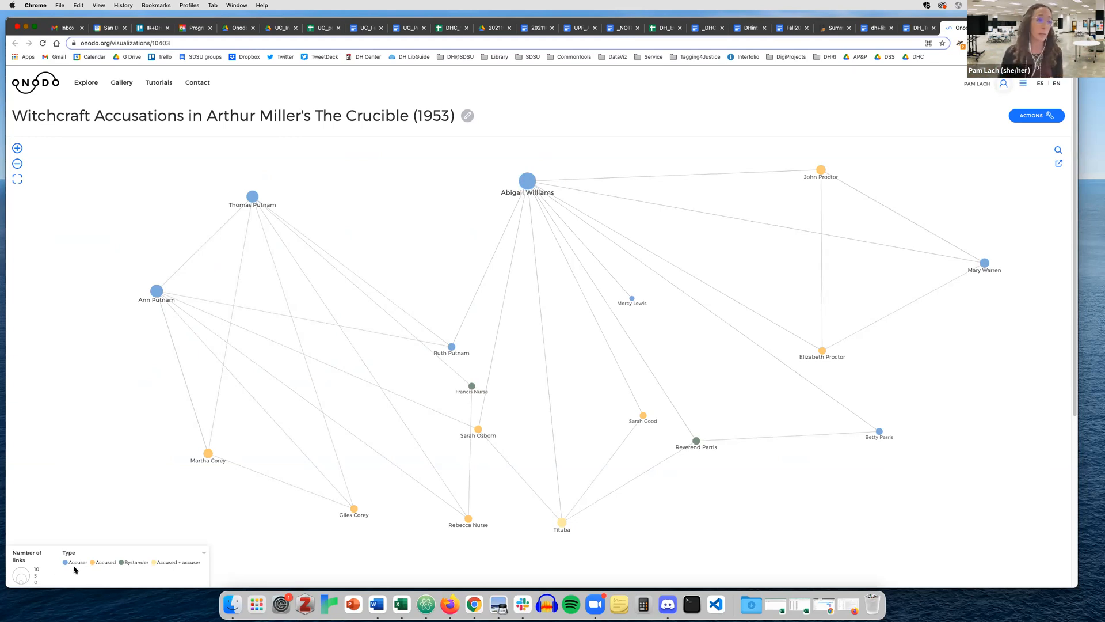
mouse_move(821, 175)
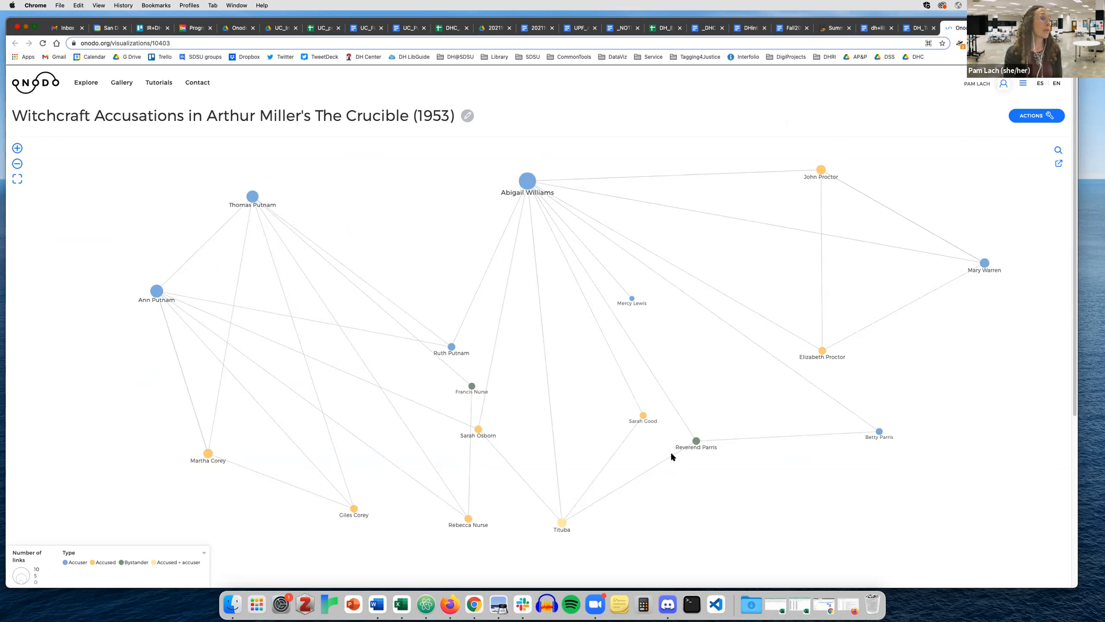
scroll(666, 526, "down", 5)
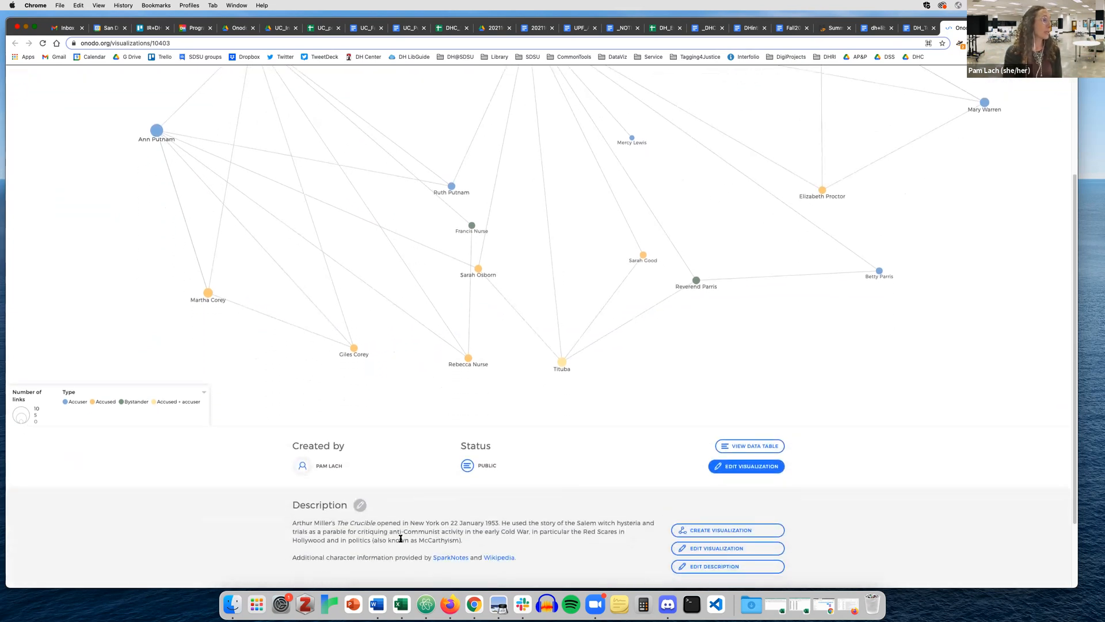
scroll(341, 493, "down", 3)
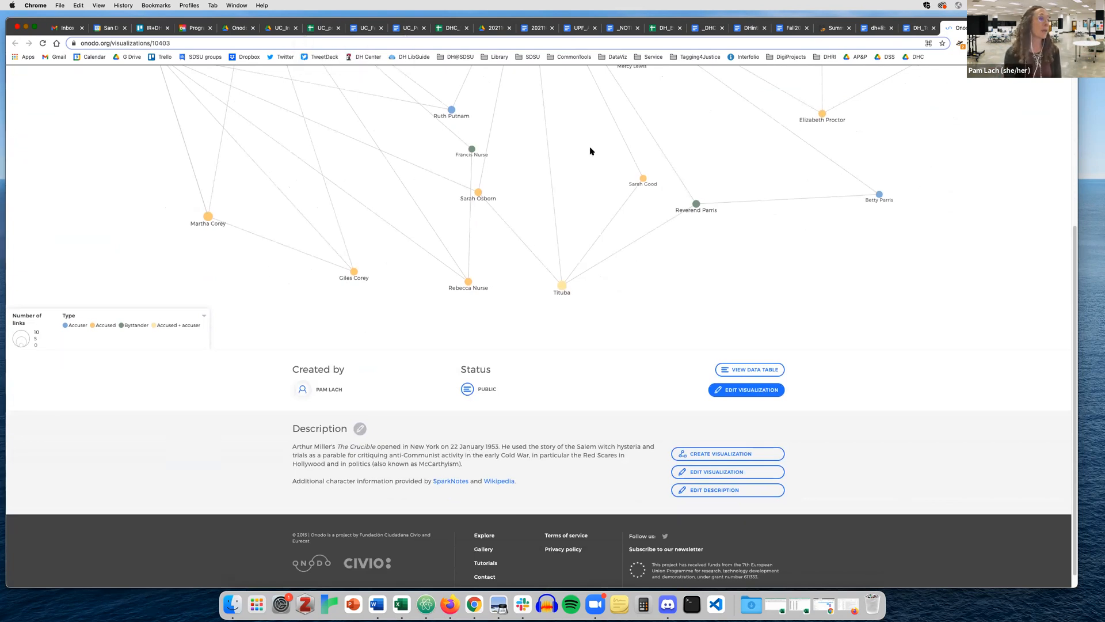
Open the Crucible data table, view its LINKS list, then its NODES list
left_click(757, 372)
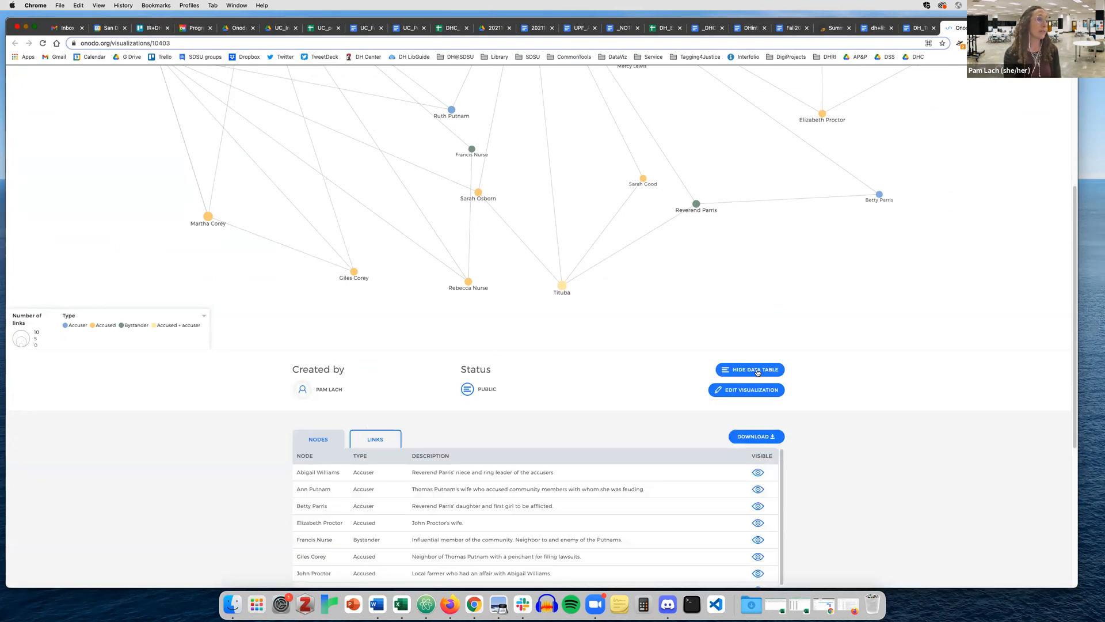
scroll(871, 469, "down", 4)
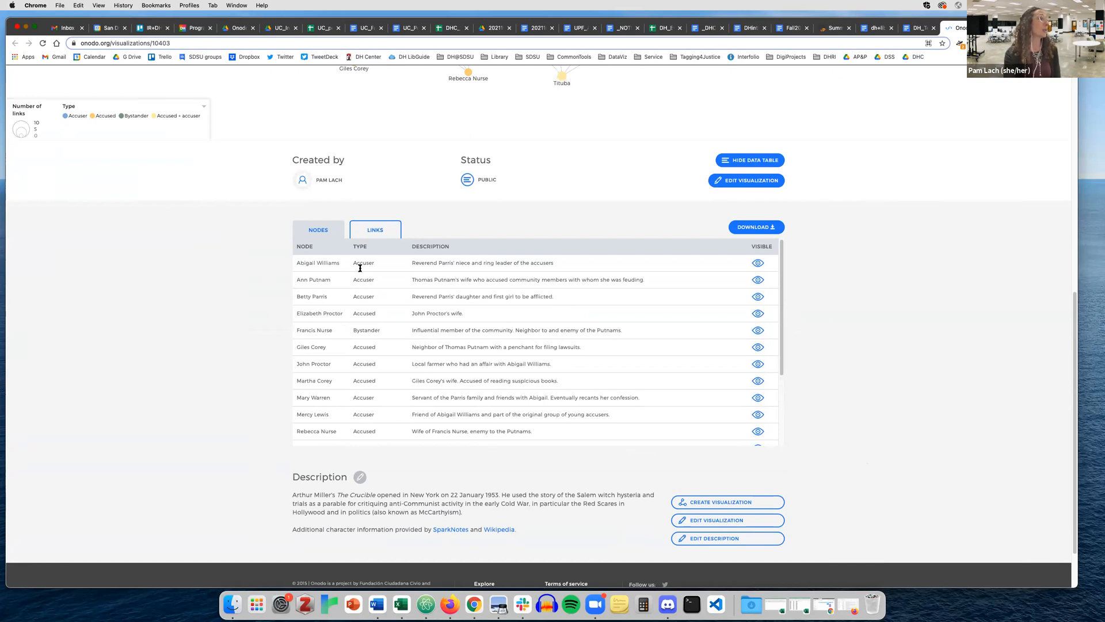
left_click(368, 233)
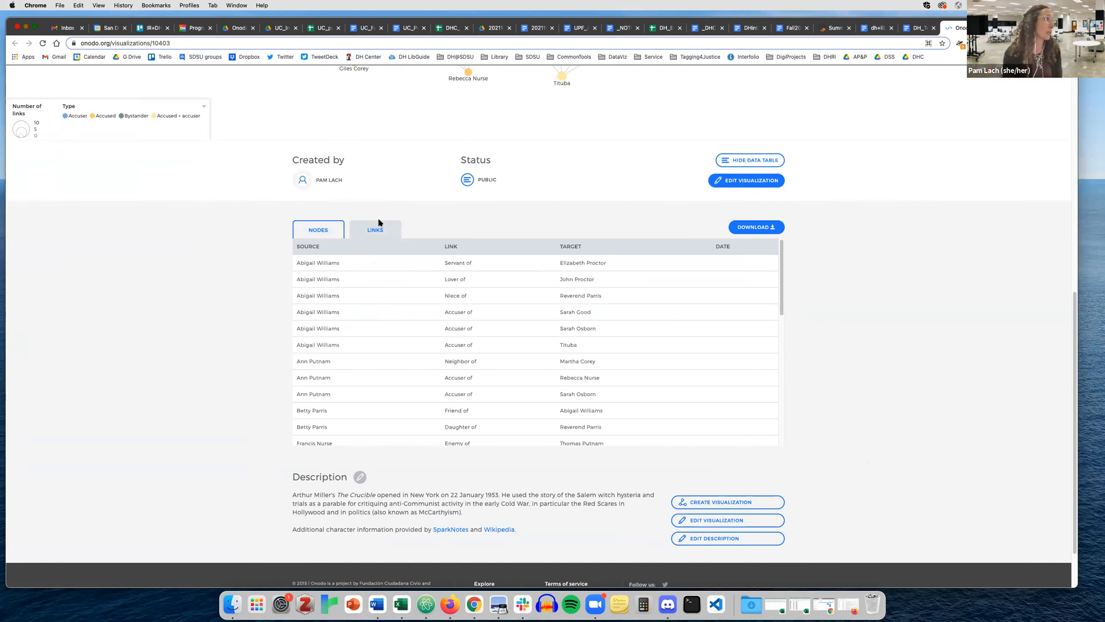
left_click(312, 234)
scroll(920, 299, "up", 8)
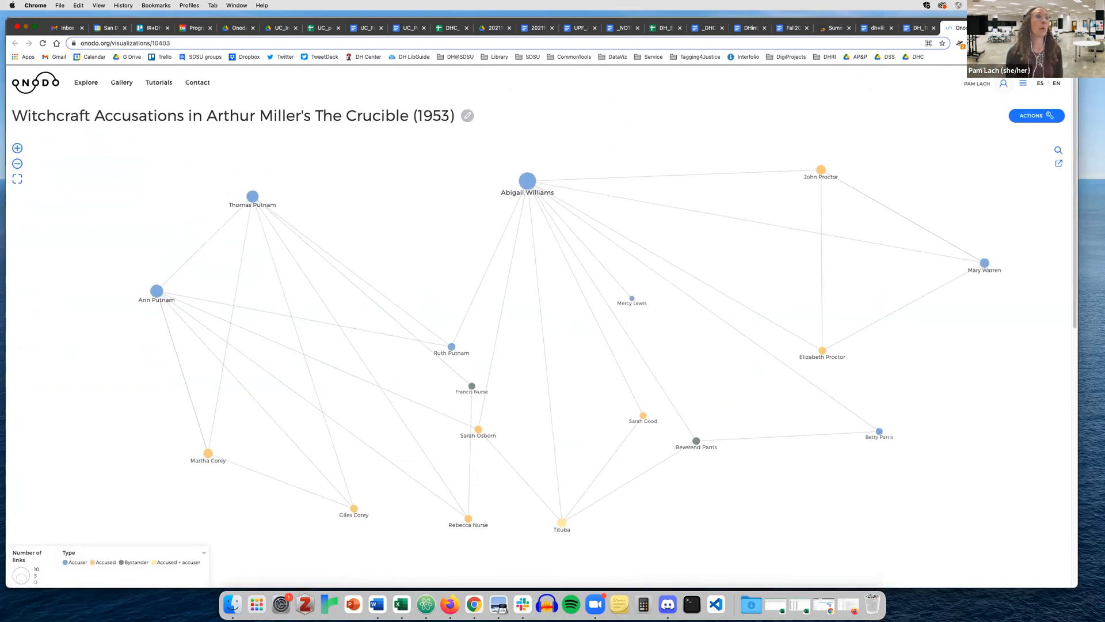
Open the 'Do the Right Thing' sample network from the second onodo.org link in the refresher notes
left_click(918, 27)
left_click(456, 247)
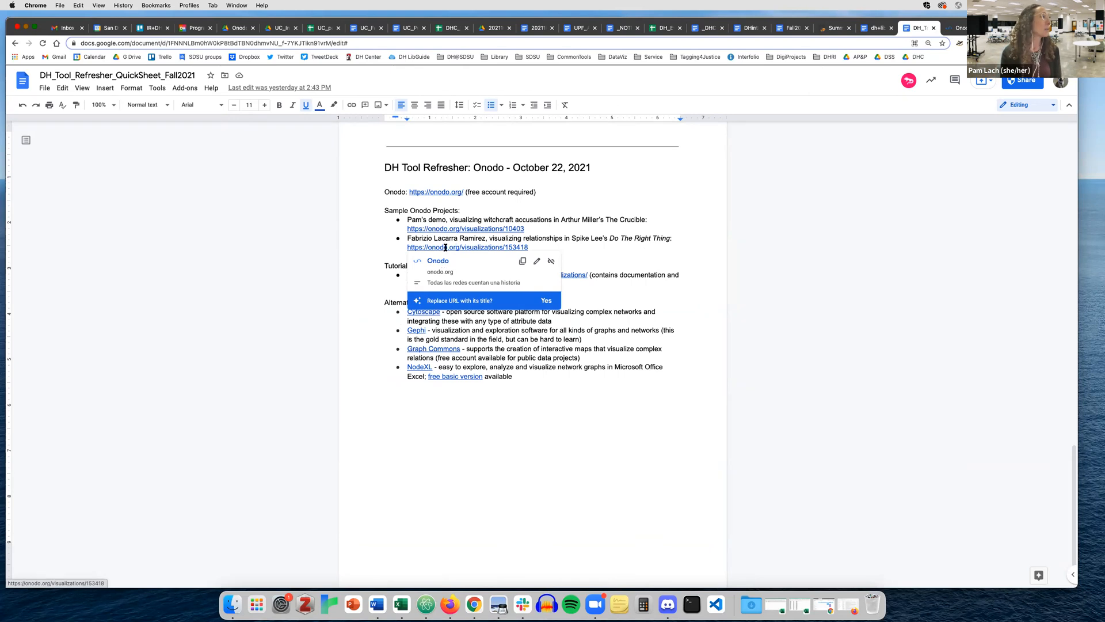
left_click(441, 262)
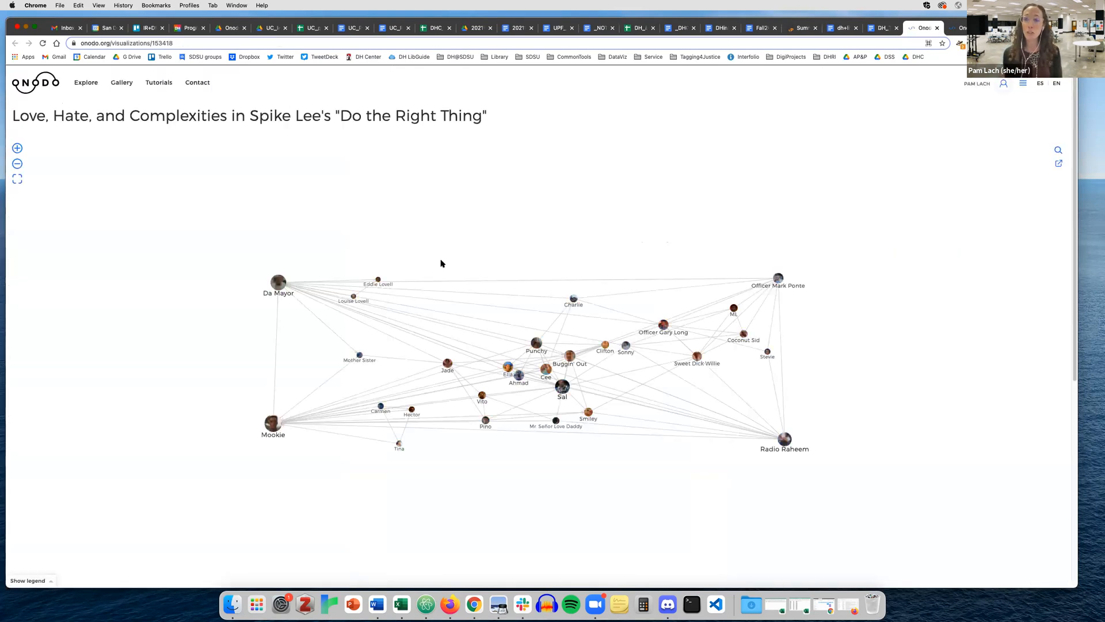
Move Da Mayor up and left, show the network full-screen, and display the character-type legend
mouse_move(270, 276)
left_click_drag(269, 274, 169, 190)
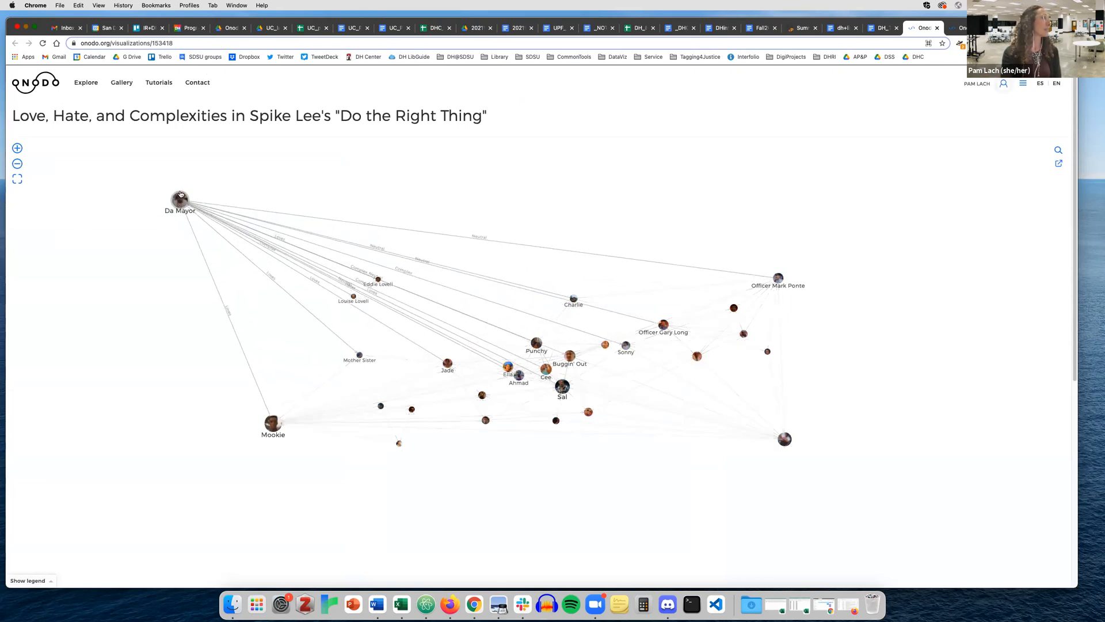
left_click(18, 179)
left_click(50, 578)
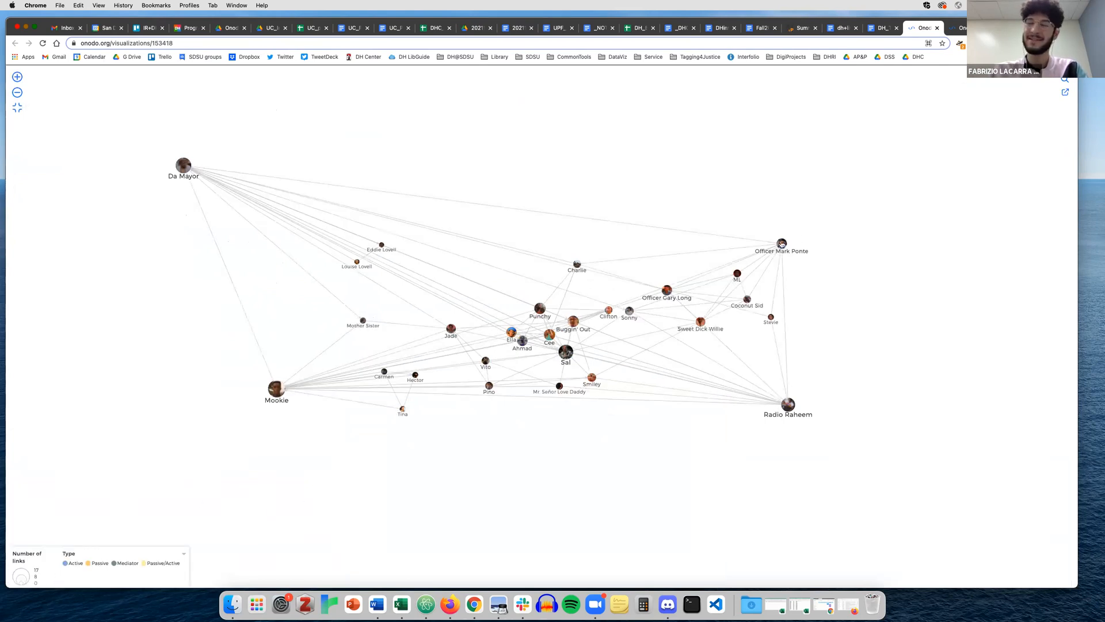
Pull Officer Mark Ponte to the top right, Radio Raheem lower right, Mookie left, and Sal to the bottom
left_click_drag(781, 243, 898, 99)
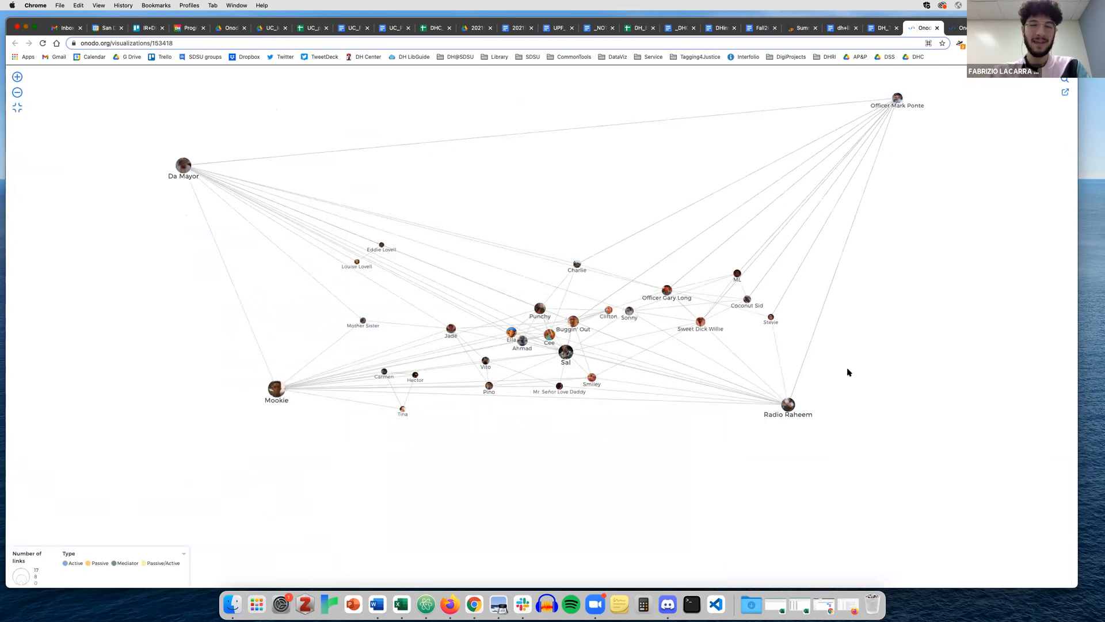
left_click_drag(788, 404, 802, 419)
left_click_drag(925, 483, 949, 495)
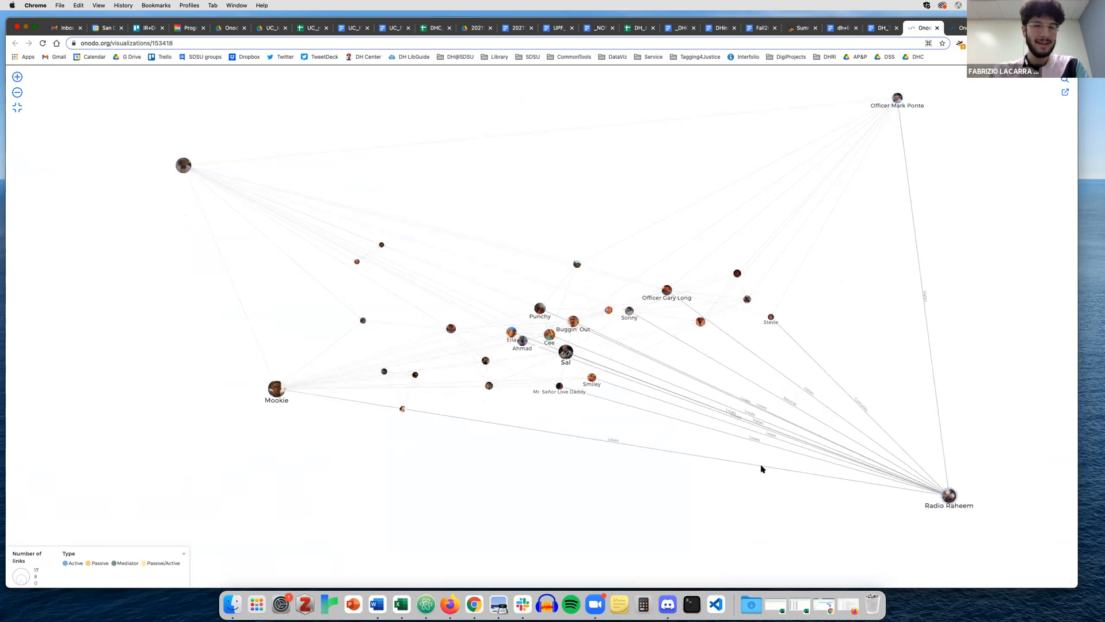
left_click_drag(275, 389, 54, 388)
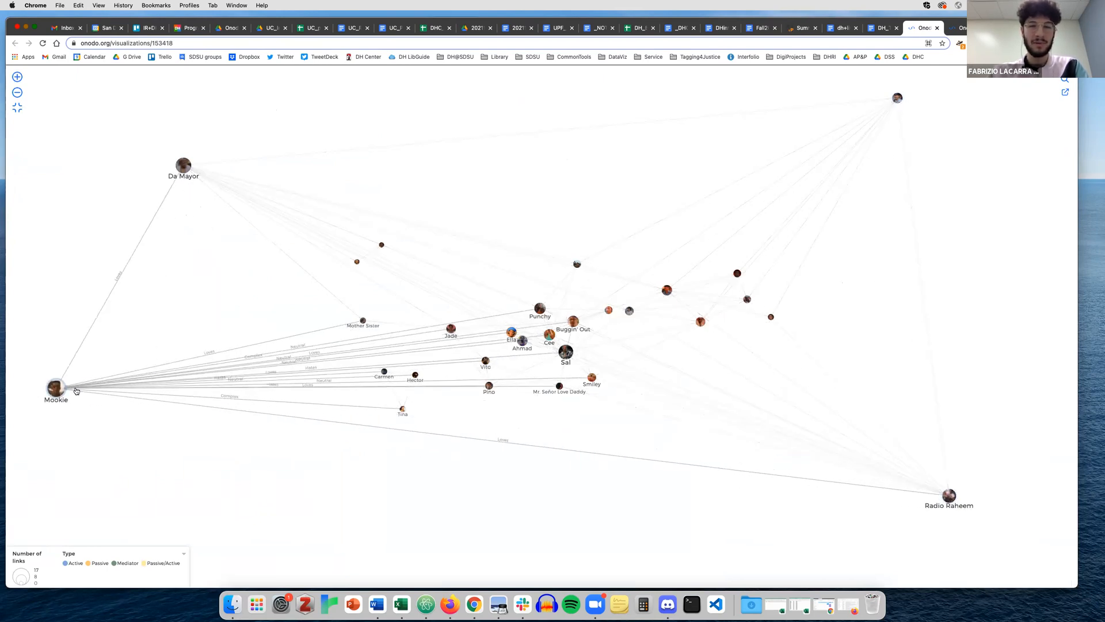
left_click_drag(567, 371, 508, 567)
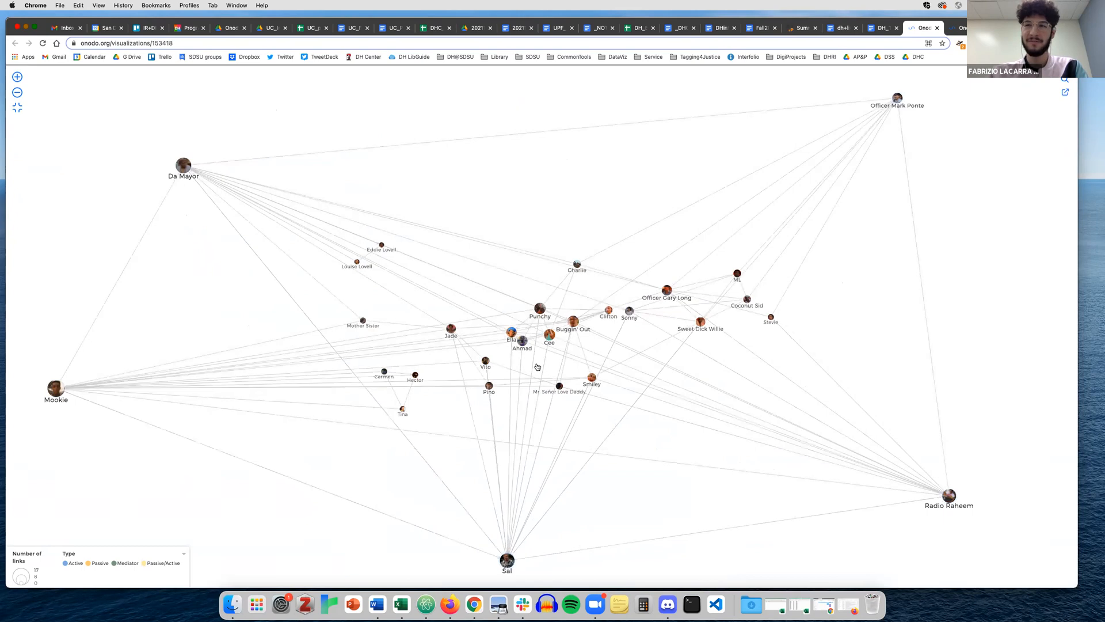
Move Punchy and Charlie to the top, Ahmad lower right, Jade bottom left, and Pino below the cluster
left_click_drag(534, 299, 396, 92)
left_click_drag(579, 264, 599, 92)
left_click_drag(524, 340, 711, 531)
left_click_drag(459, 340, 264, 571)
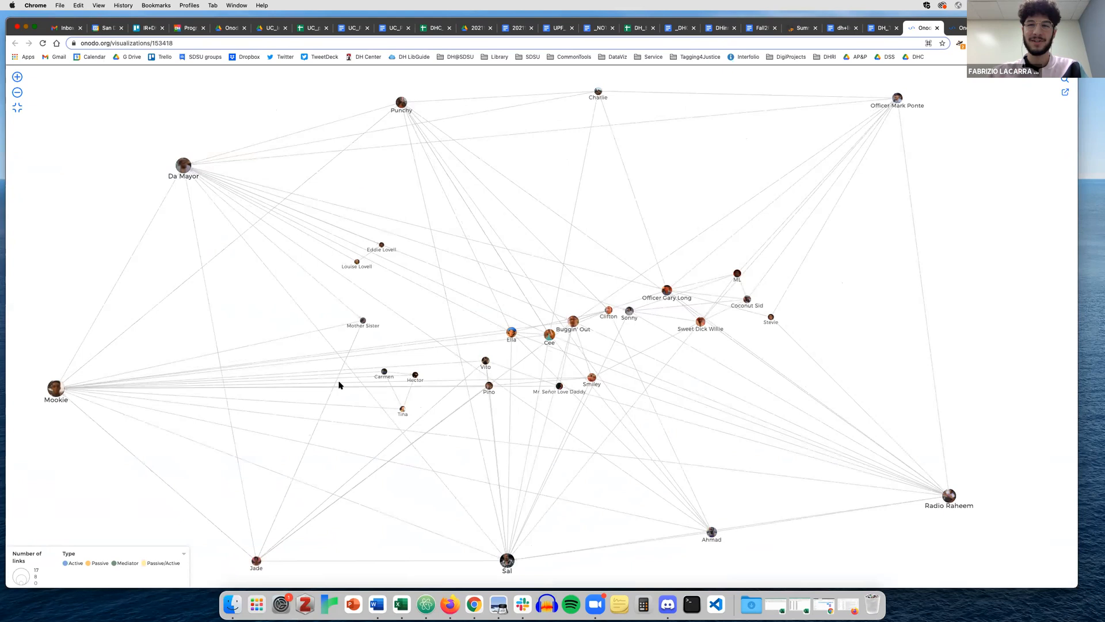
left_click_drag(489, 385, 407, 530)
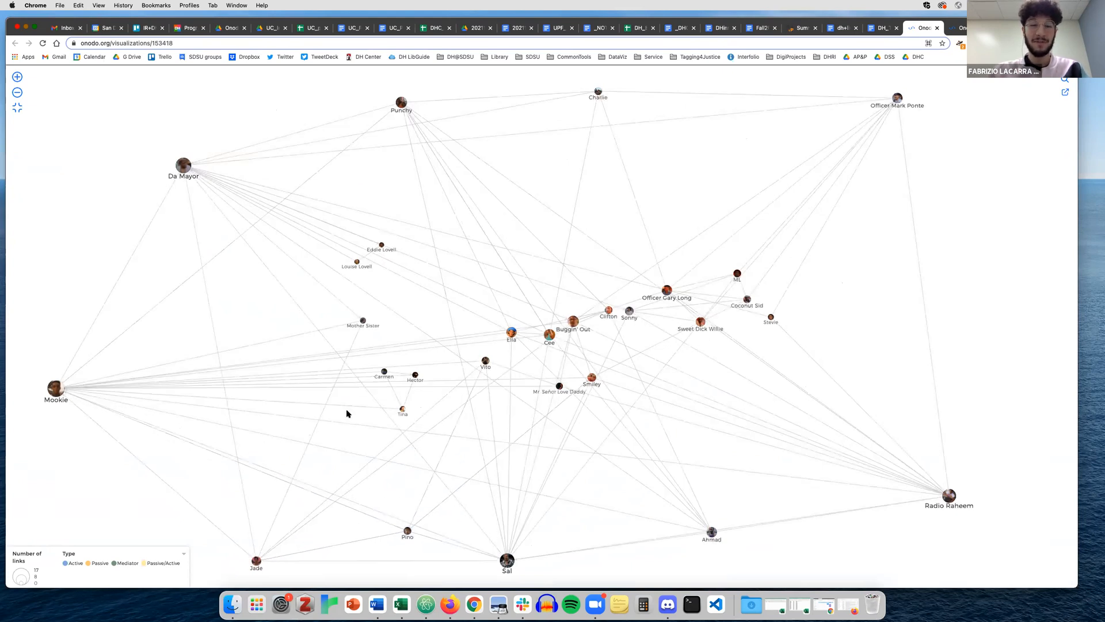
left_click(55, 387)
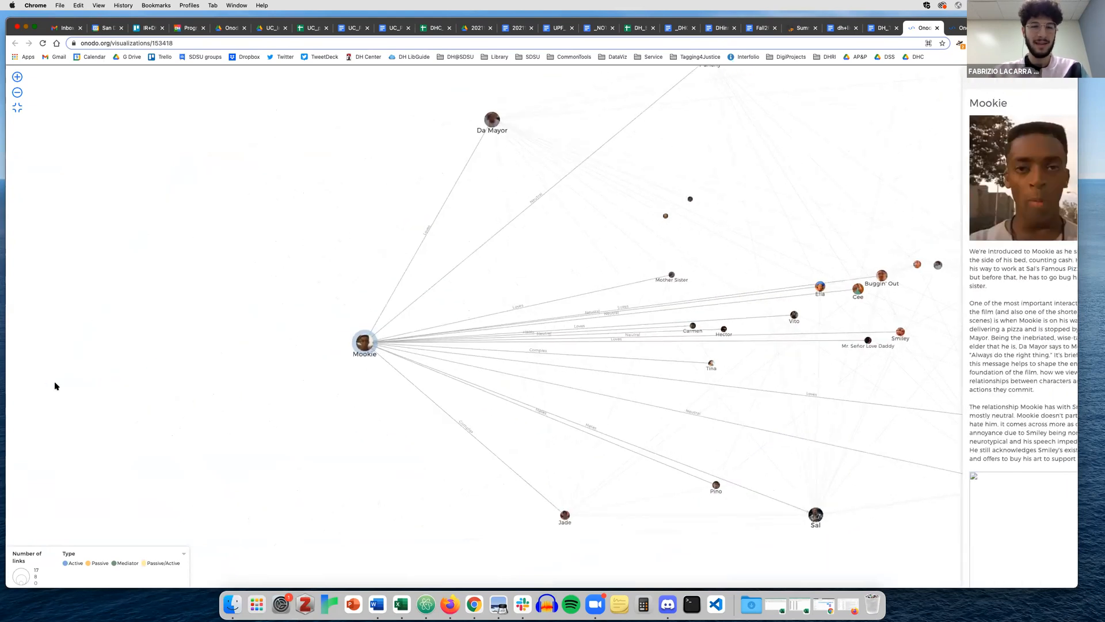
scroll(984, 399, "down", 6)
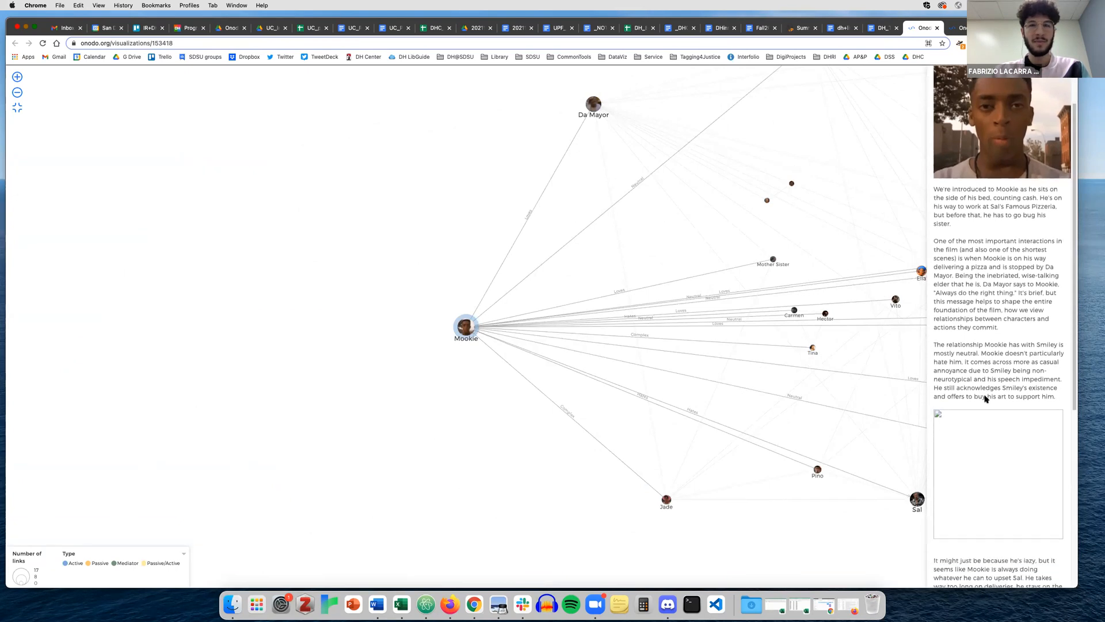
scroll(985, 398, "down", 5)
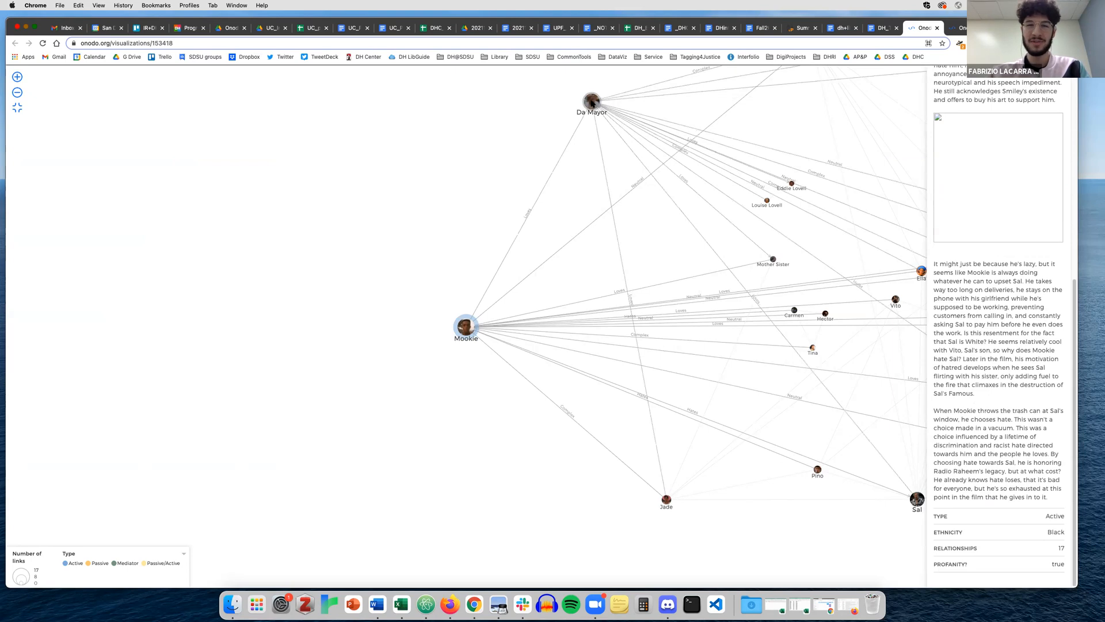
left_click(592, 102)
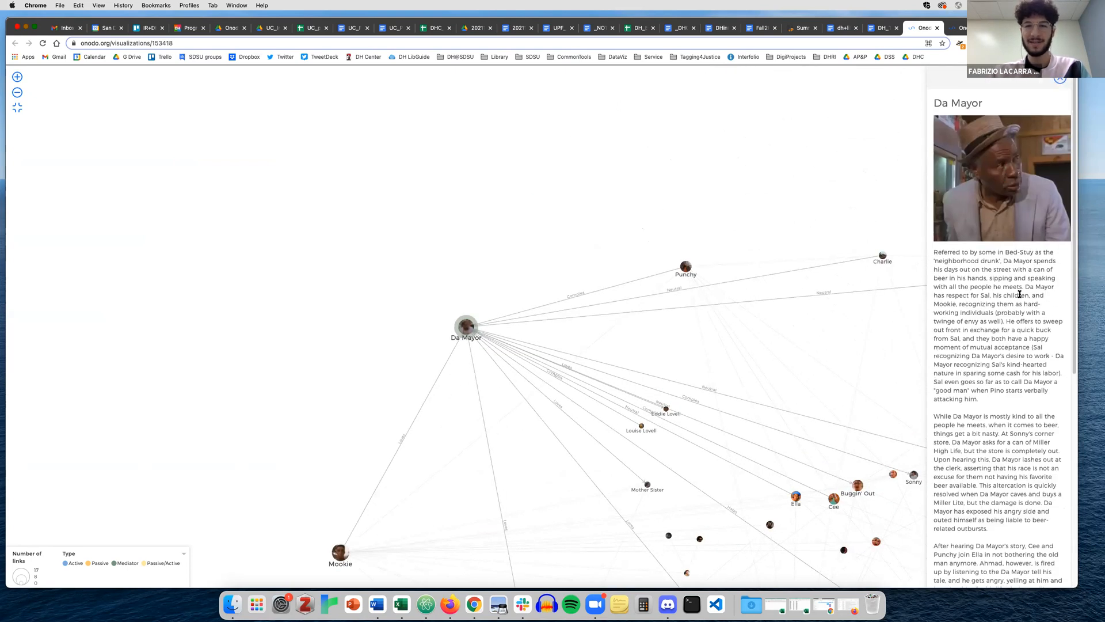
scroll(1019, 295, "down", 10)
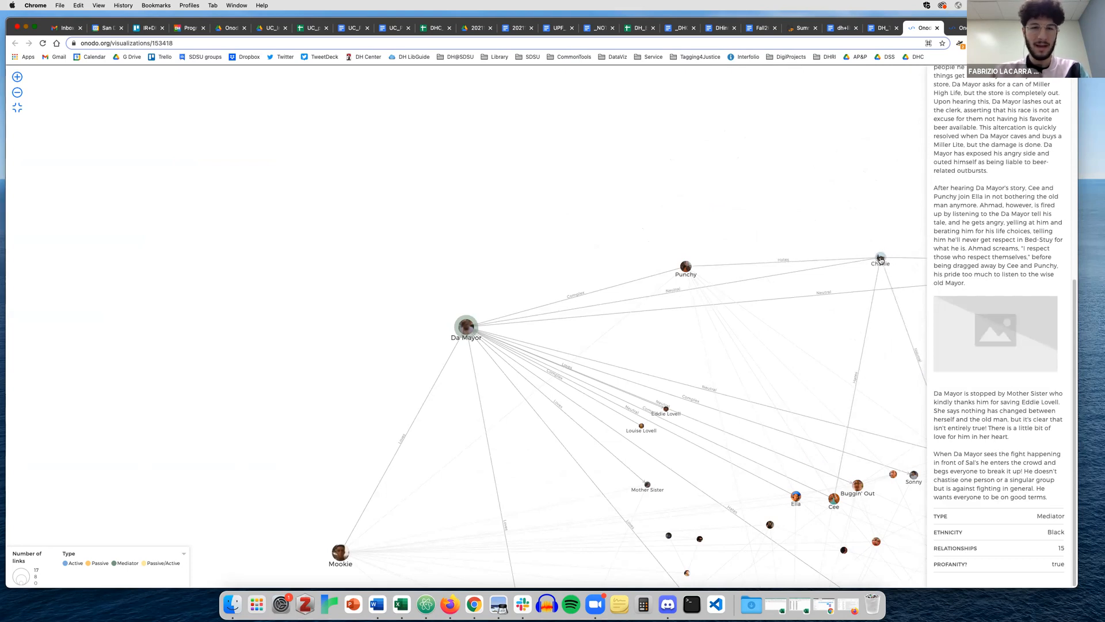
left_click(880, 260)
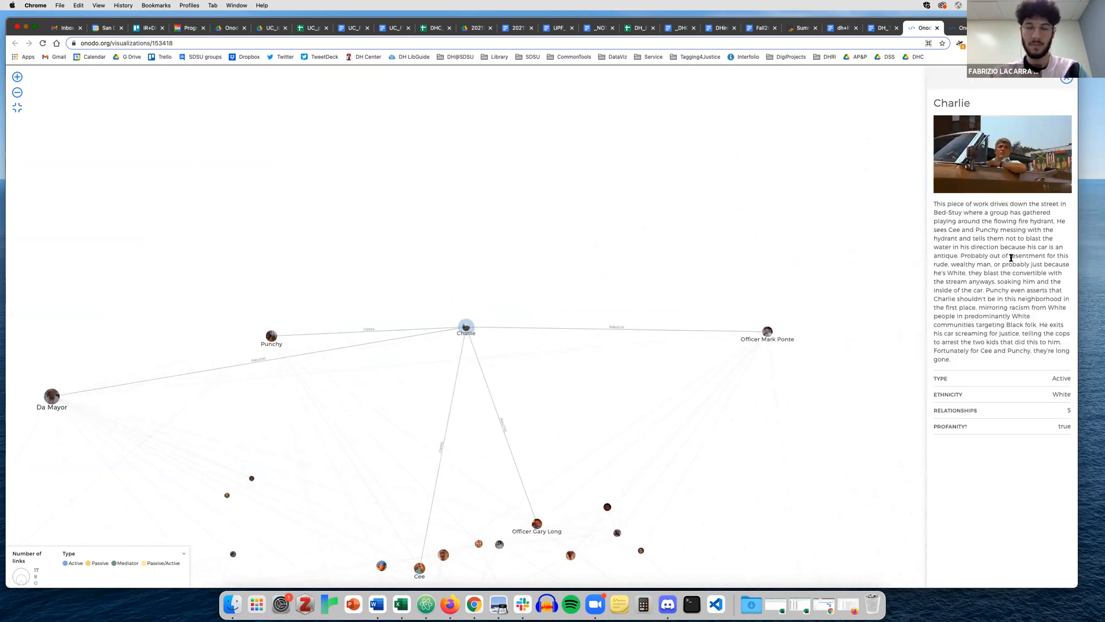
left_click(616, 534)
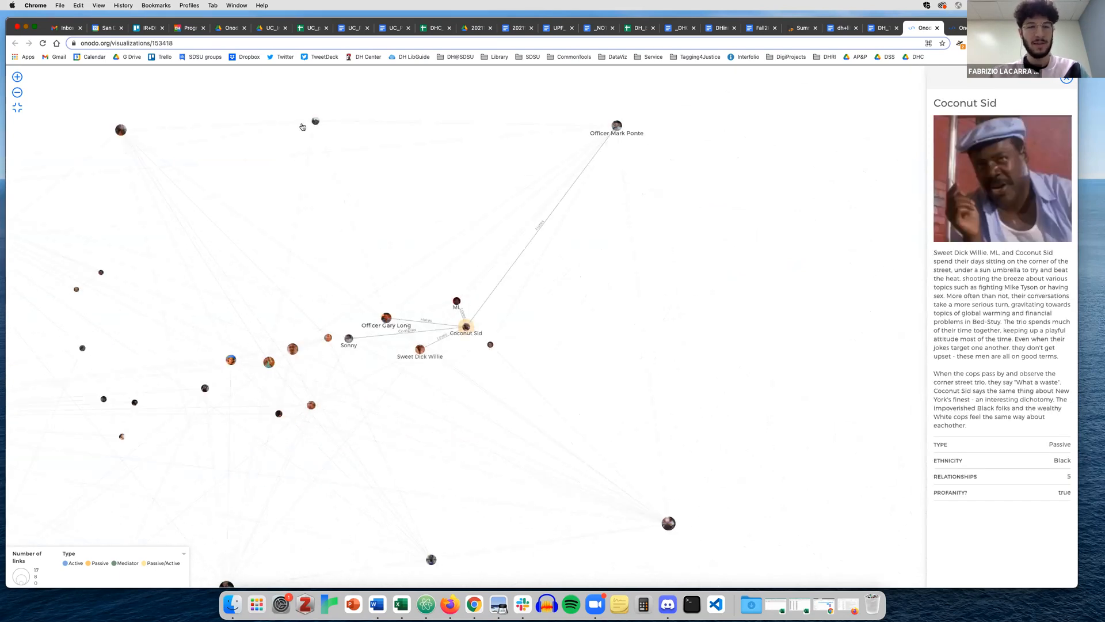
left_click_drag(322, 110, 444, 115)
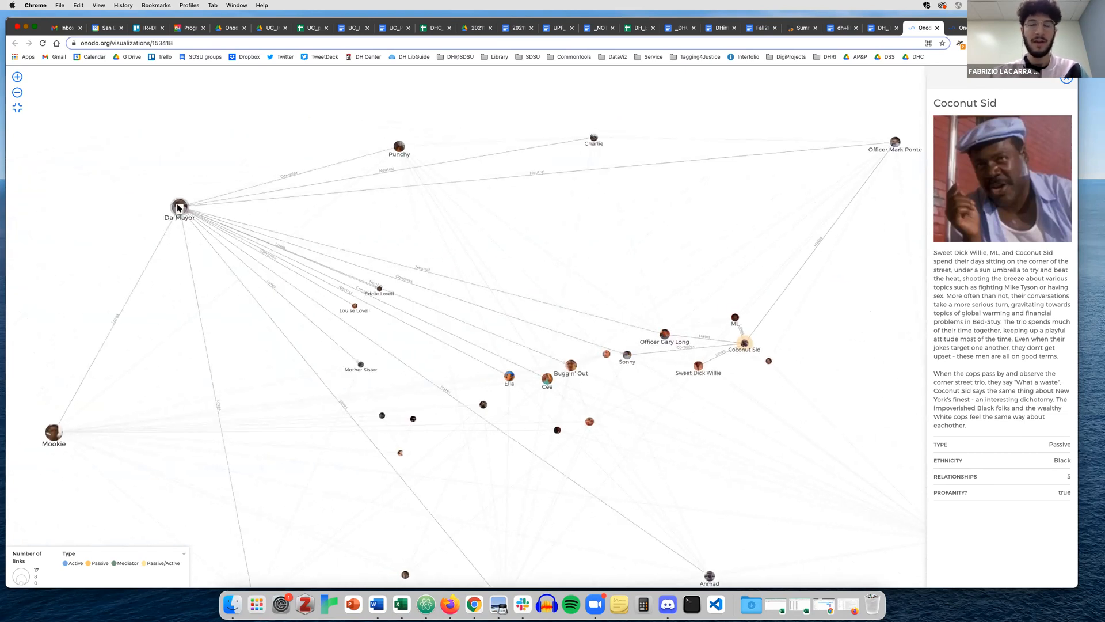
left_click(180, 209)
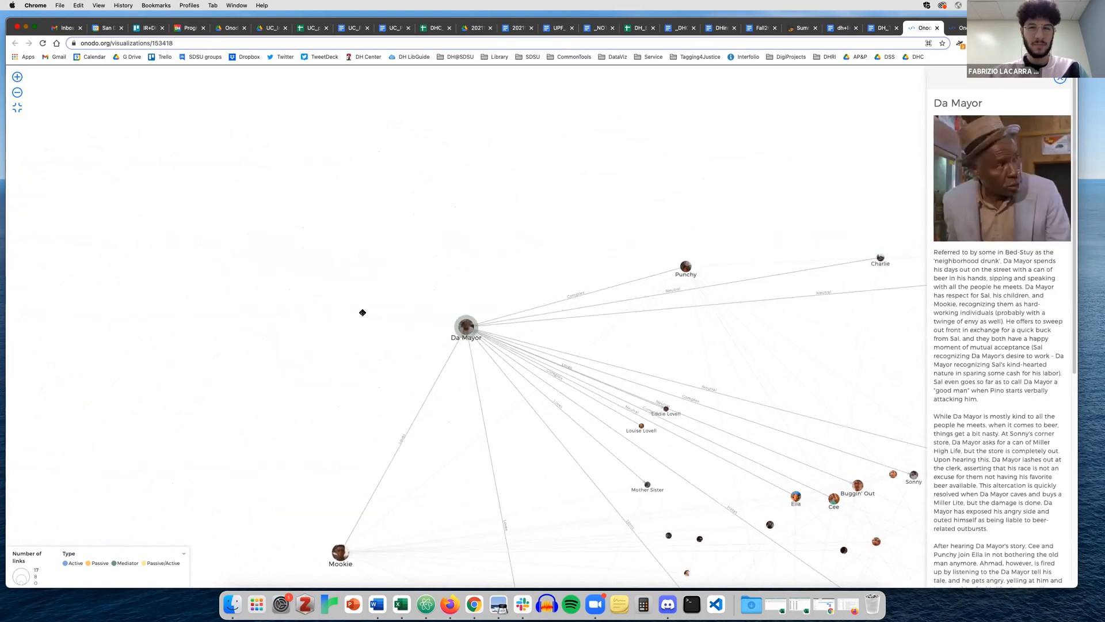
left_click_drag(363, 312, 361, 247)
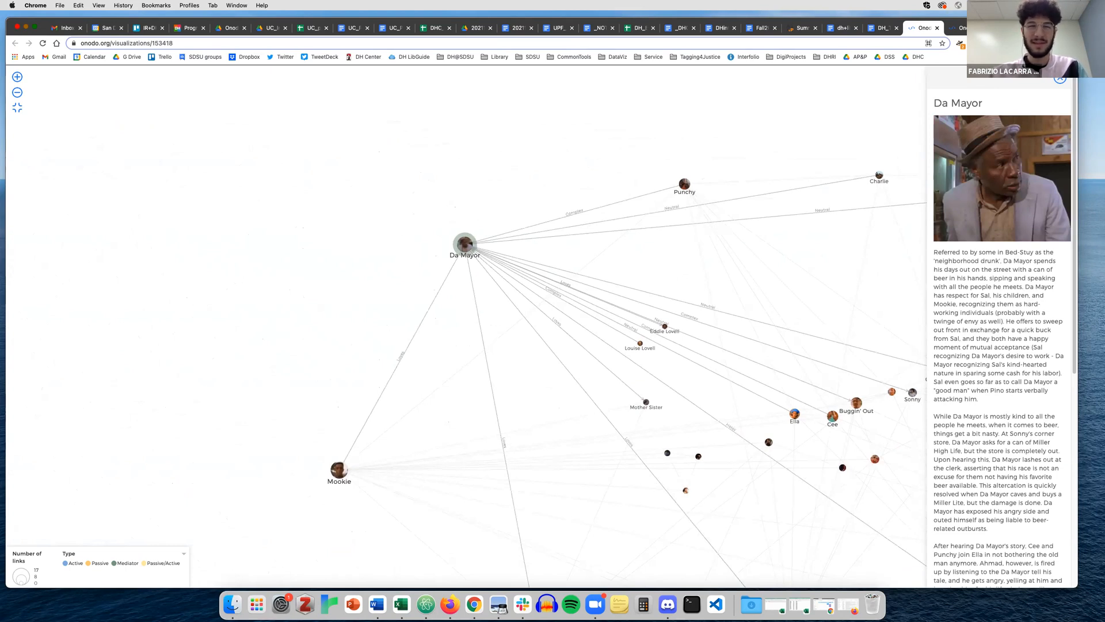
left_click(769, 443)
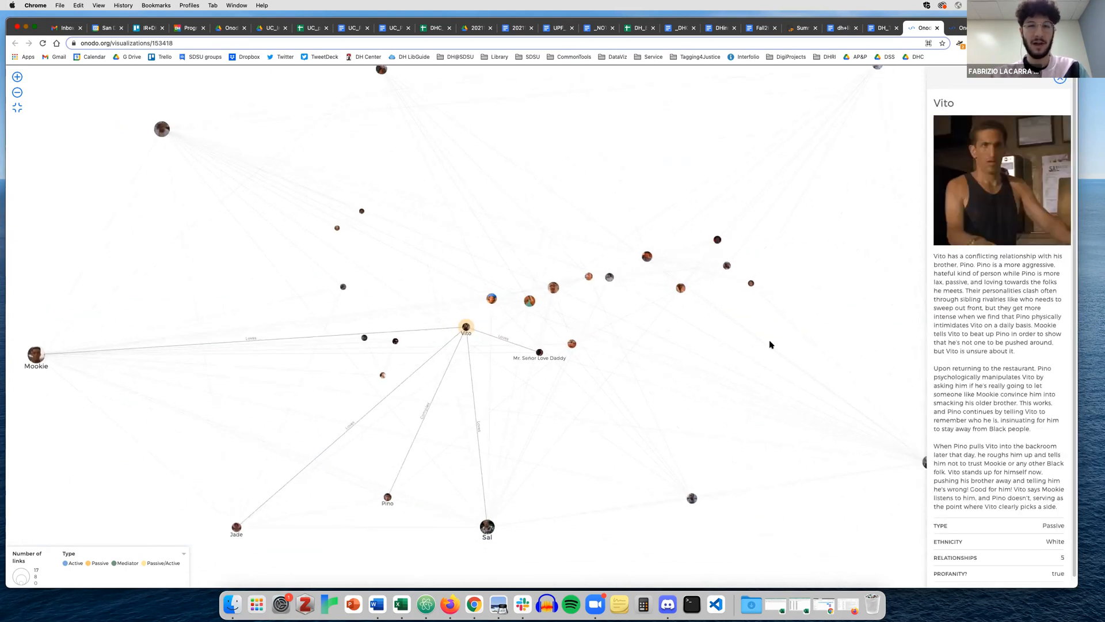
scroll(988, 424, "down", 1)
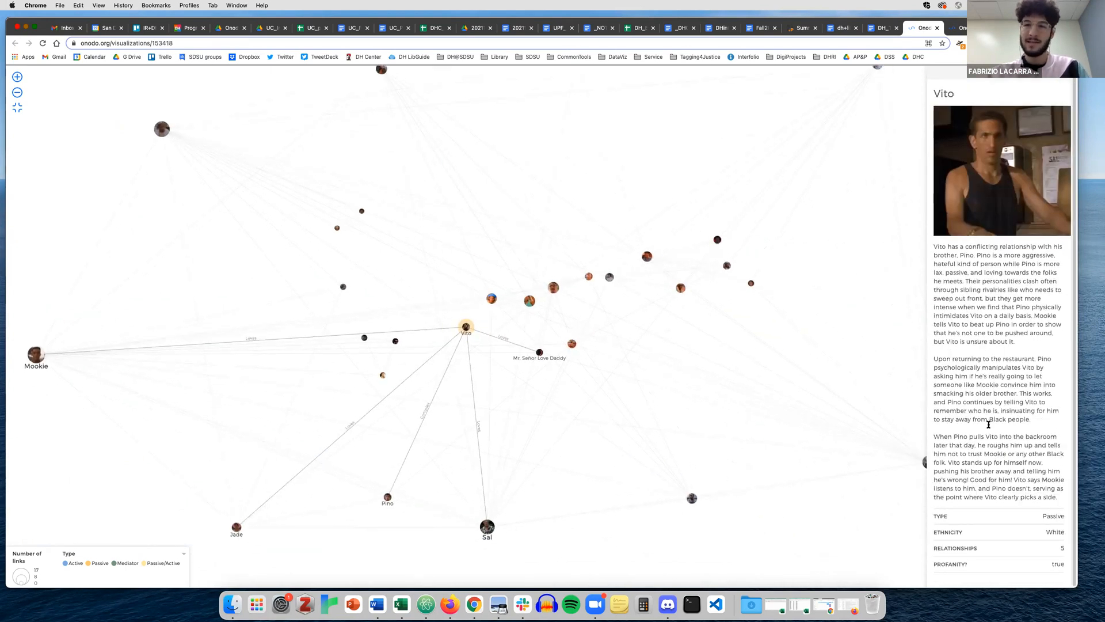
scroll(988, 424, "up", 1)
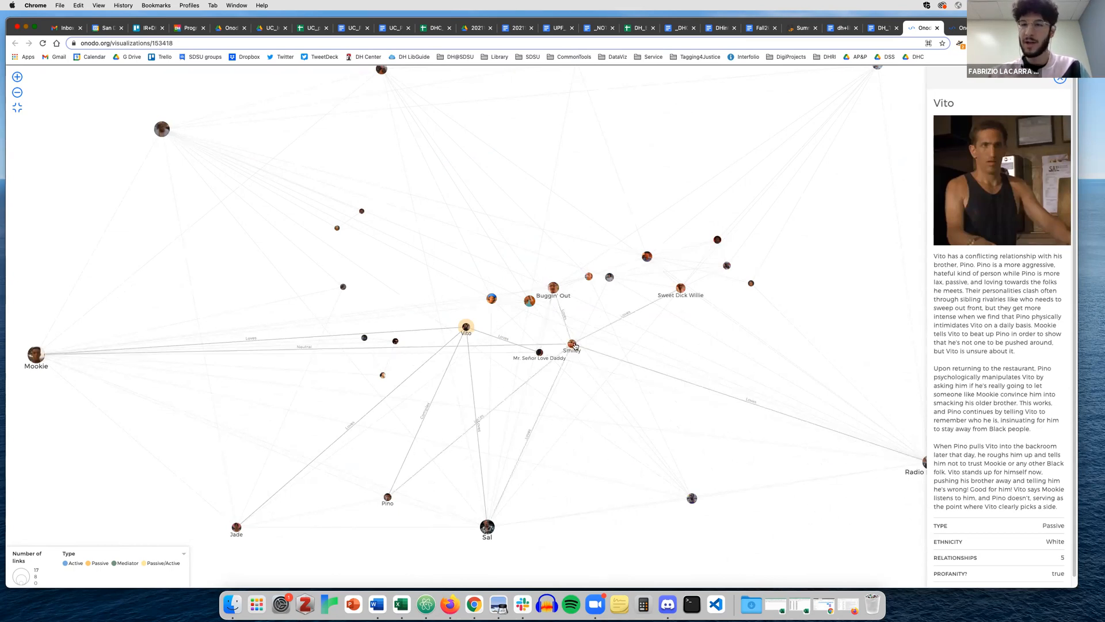
left_click_drag(870, 516, 688, 516)
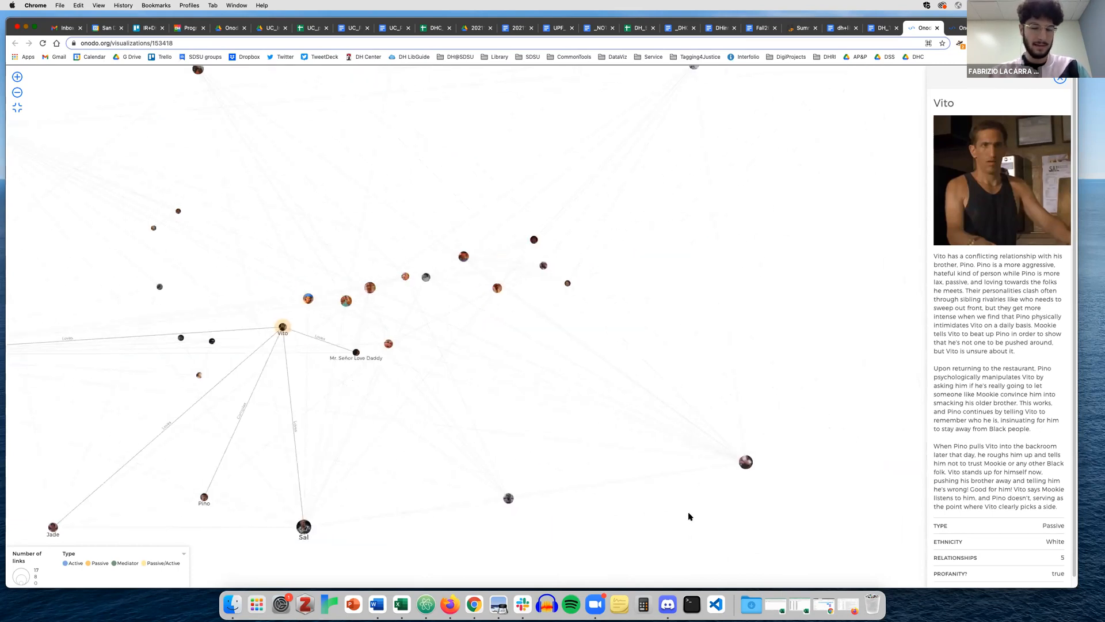
left_click(747, 460)
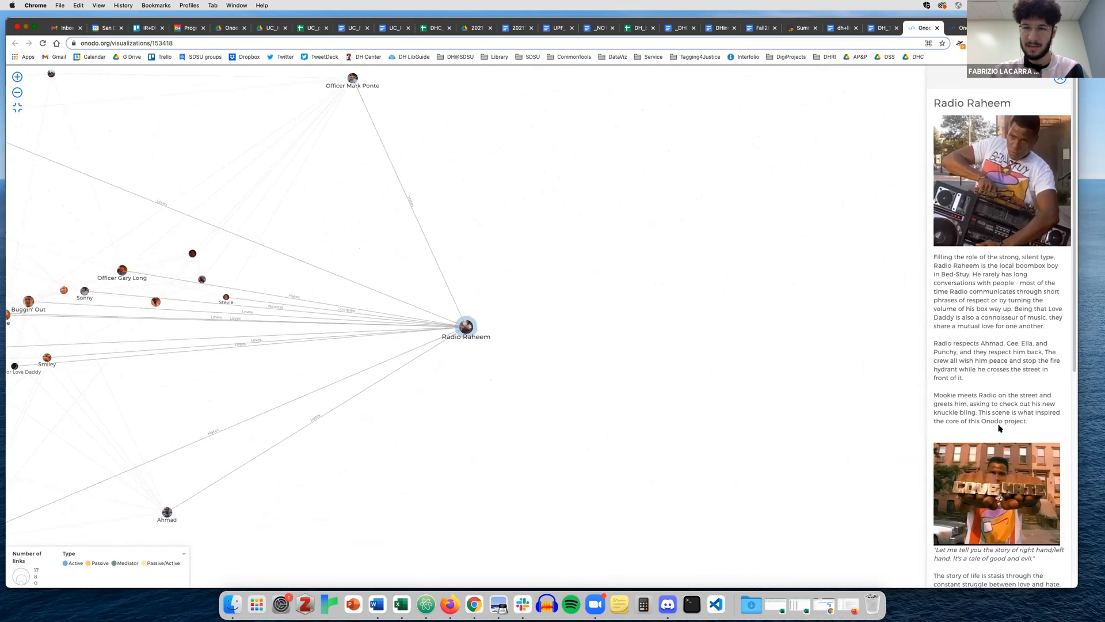
scroll(1007, 413, "down", 1)
scroll(1007, 413, "down", 5)
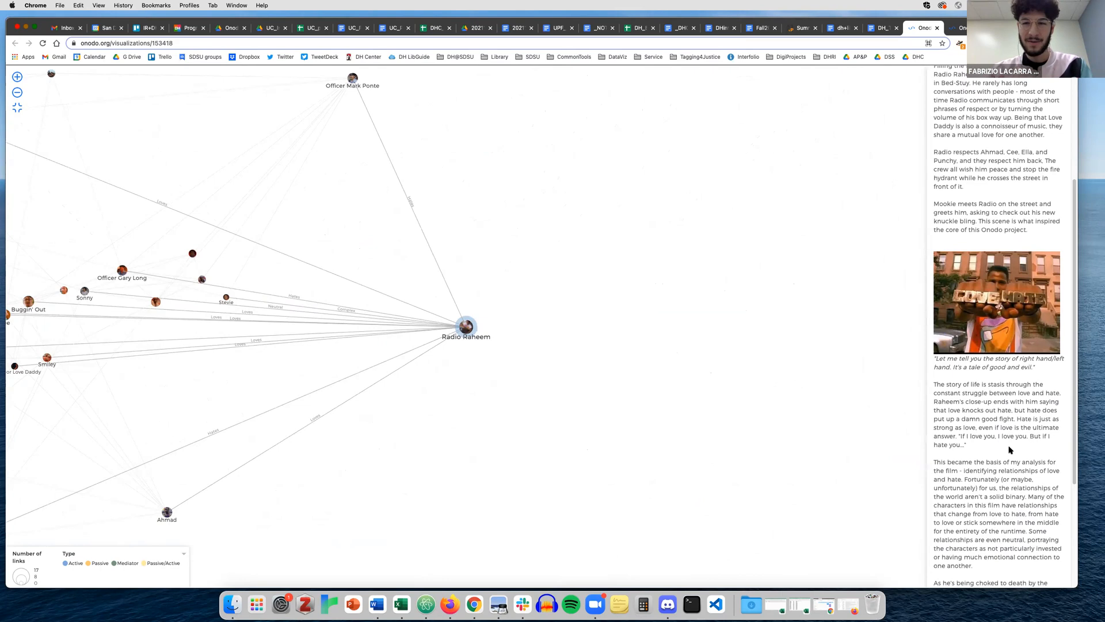
scroll(1009, 450, "down", 6)
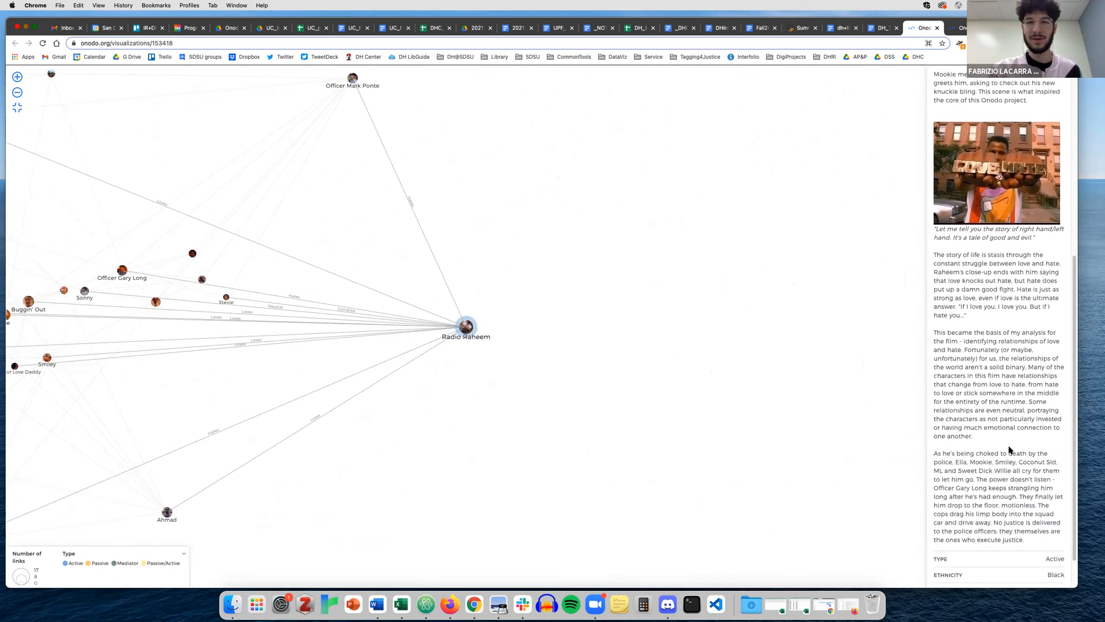
scroll(1009, 447, "up", 6)
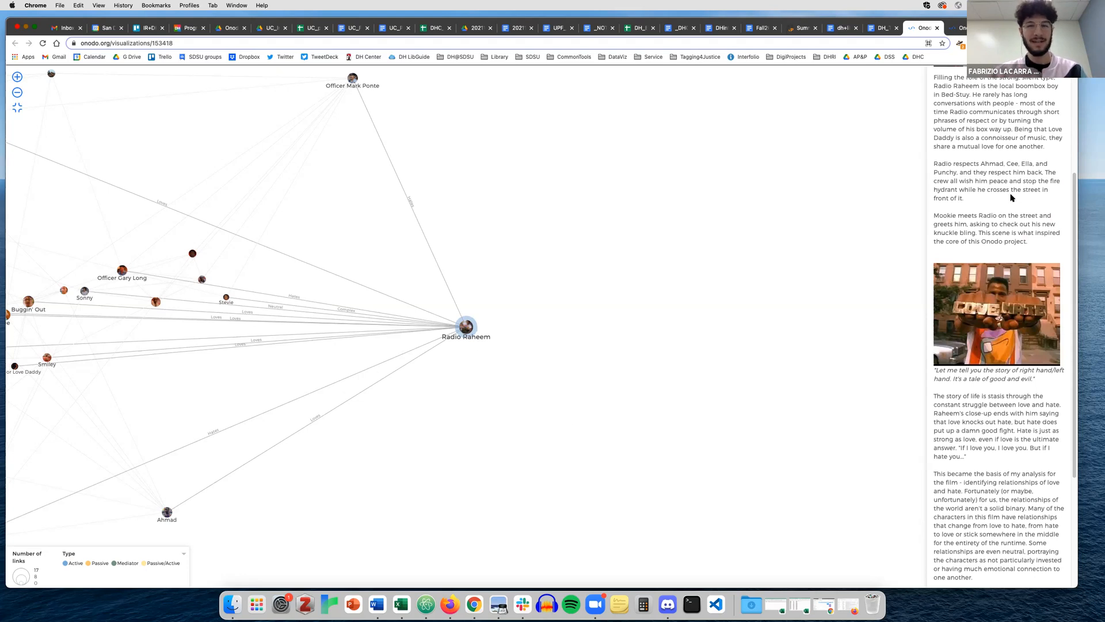
Move Radio Raheem further right and zoom out to see more of the network
left_click_drag(465, 326, 690, 324)
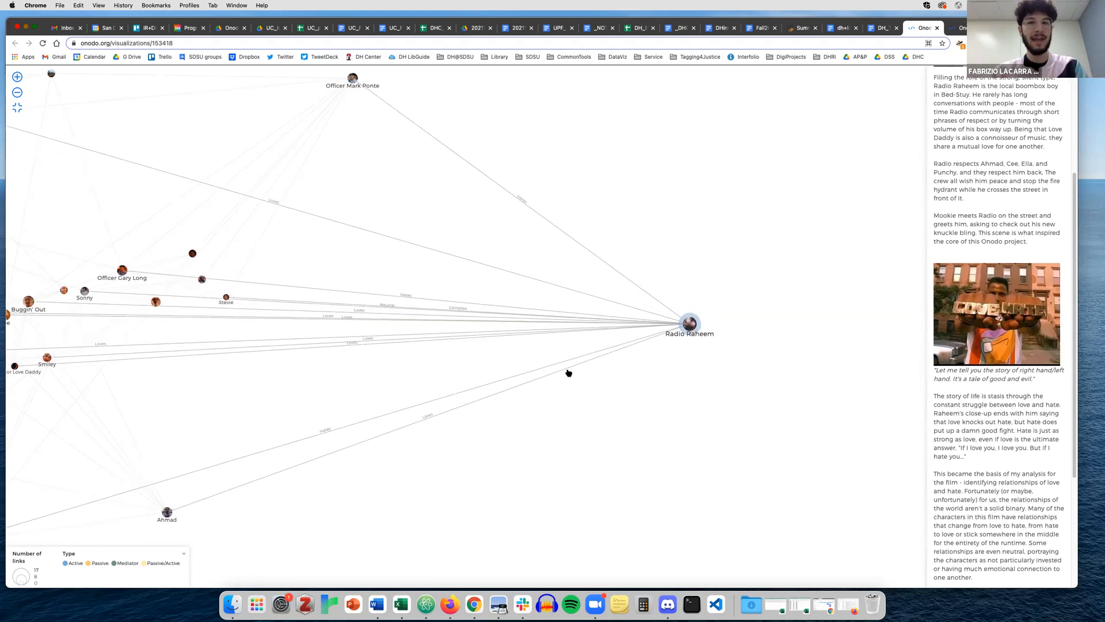
left_click(18, 93)
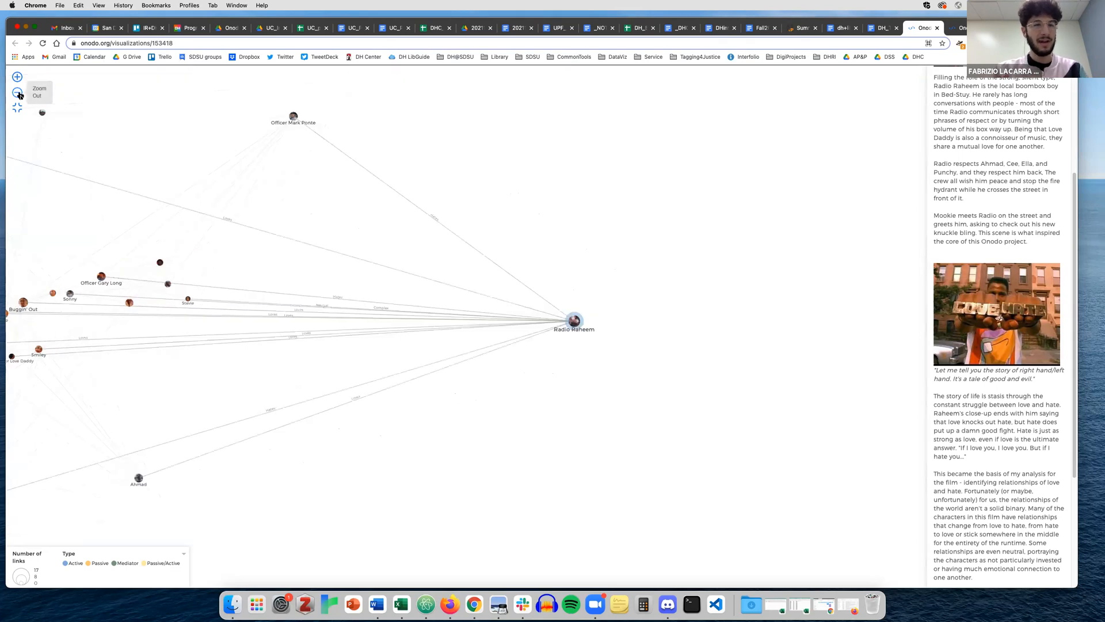
left_click(20, 95)
left_click(20, 96)
left_click_drag(327, 147, 712, 150)
left_click_drag(422, 137, 475, 124)
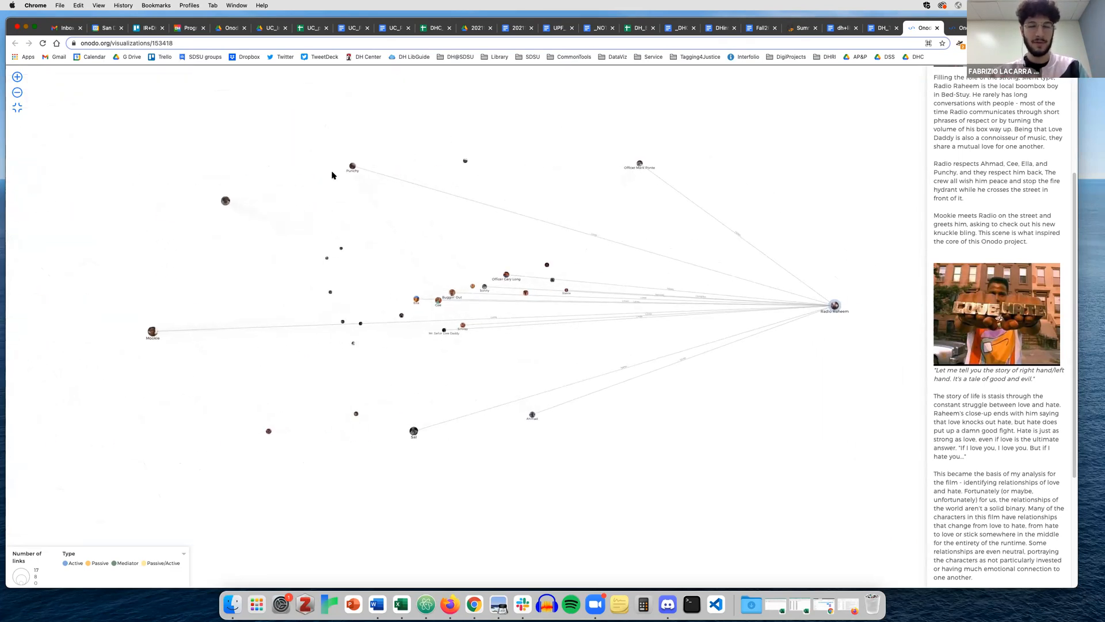
left_click(17, 76)
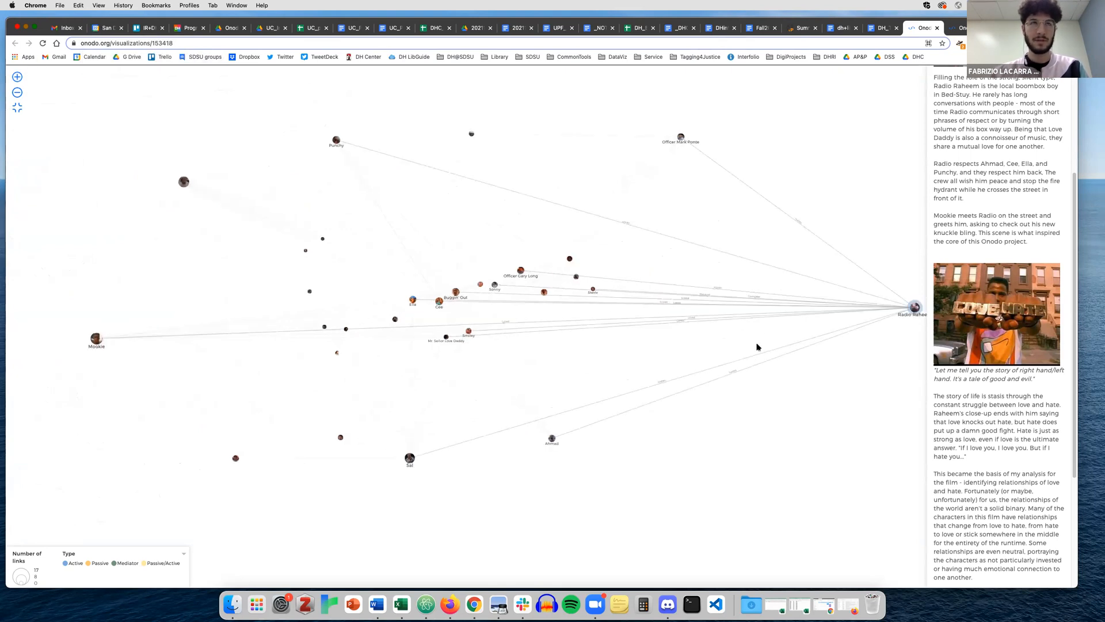
left_click_drag(853, 423, 803, 422)
scroll(1014, 111, "up", 3)
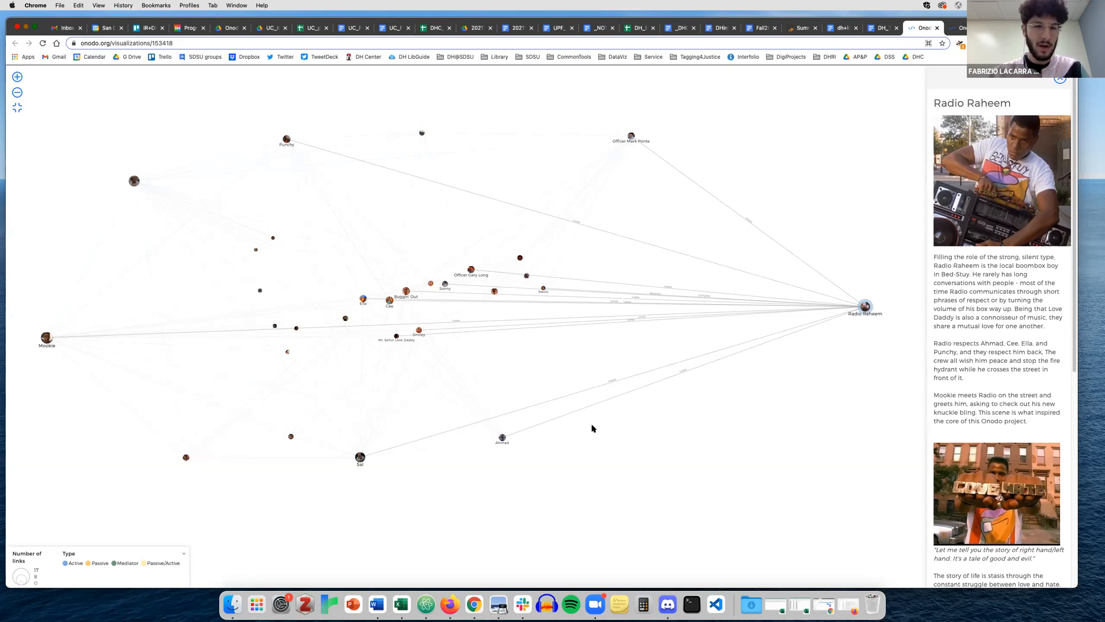
left_click(658, 292)
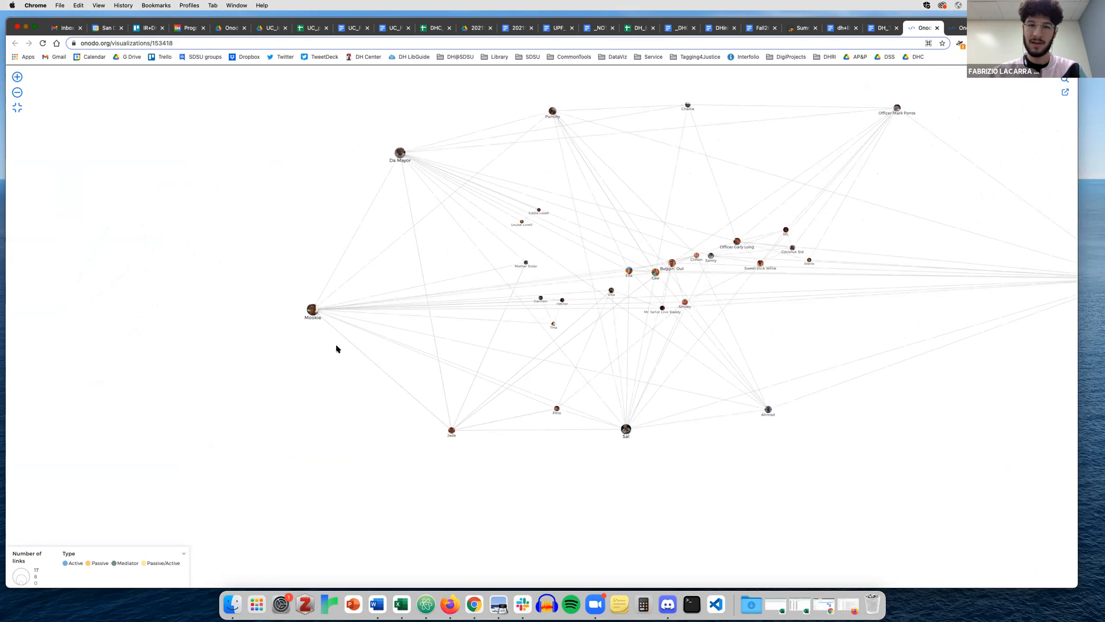
left_click_drag(311, 311, 149, 297)
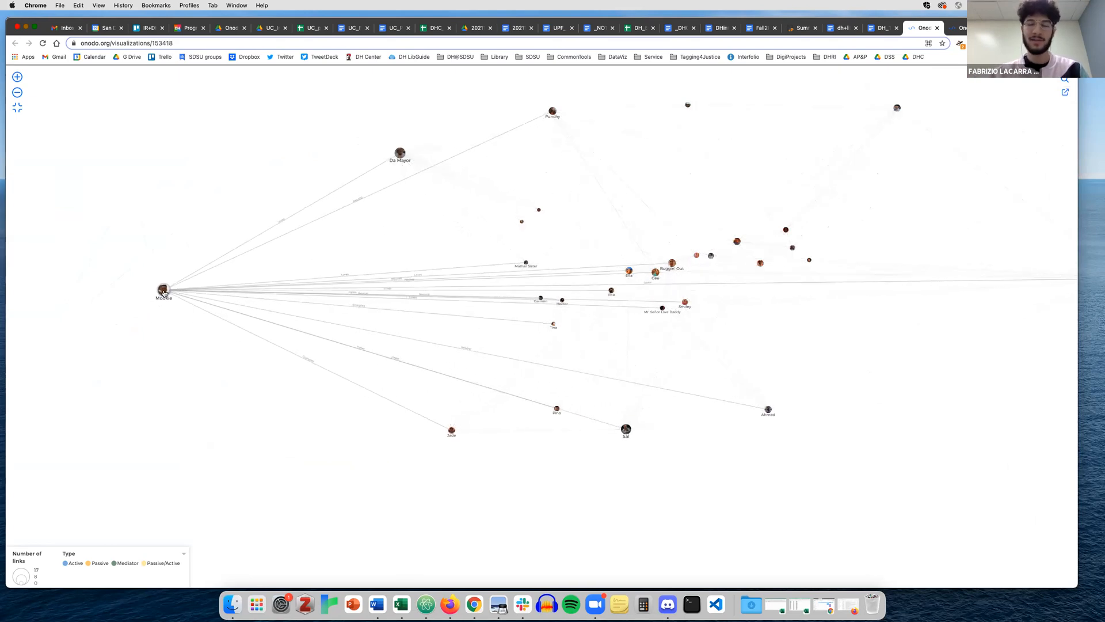
left_click(453, 432)
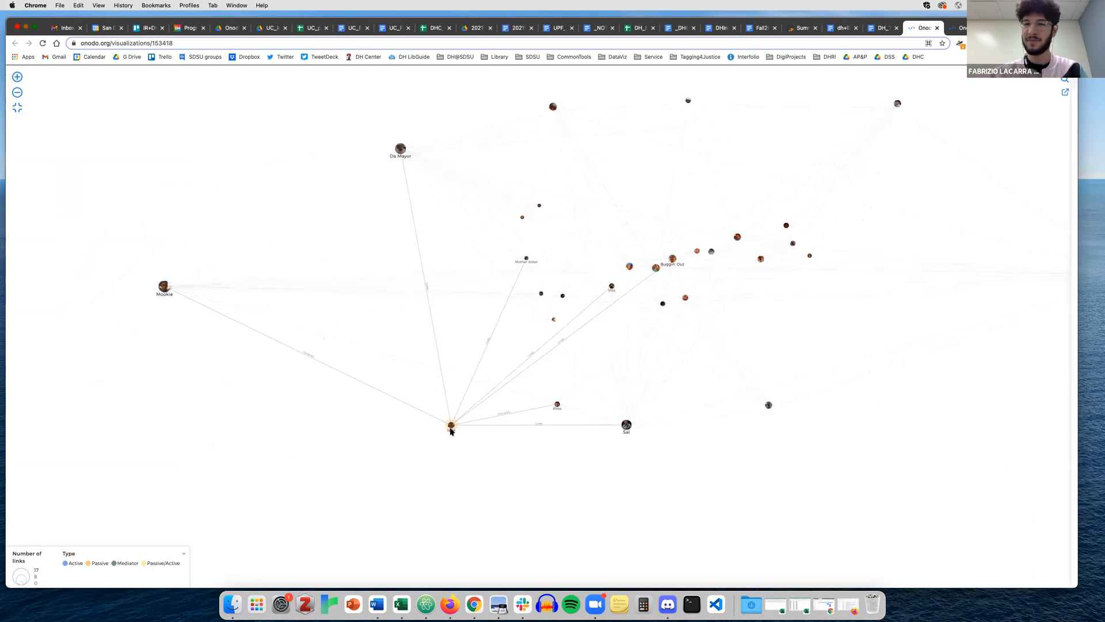
scroll(1010, 387, "down", 10)
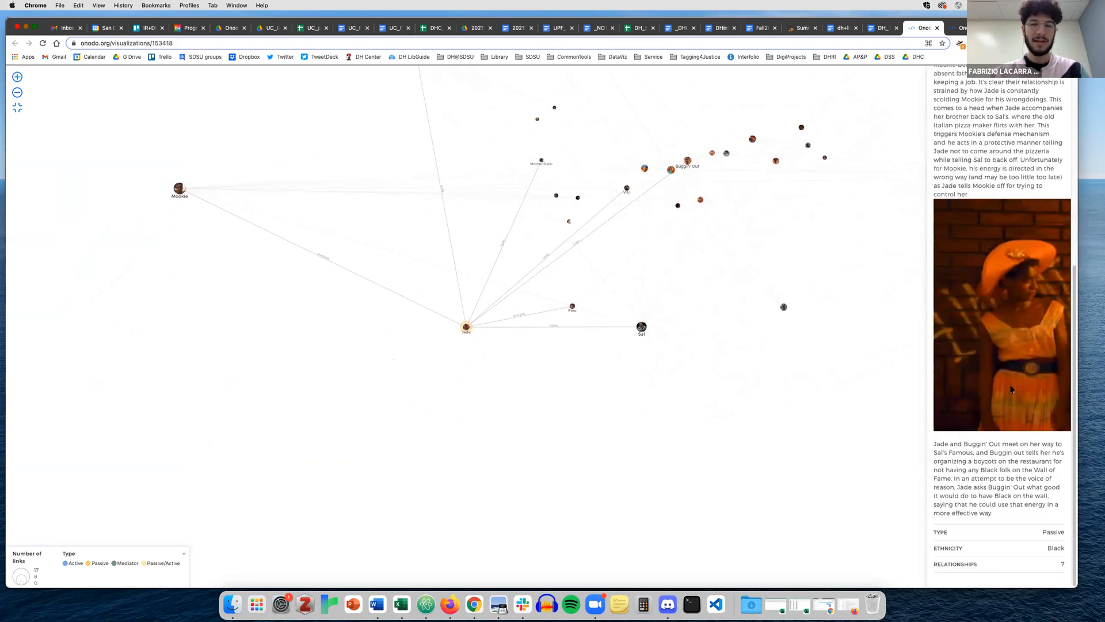
scroll(1012, 390, "up", 10)
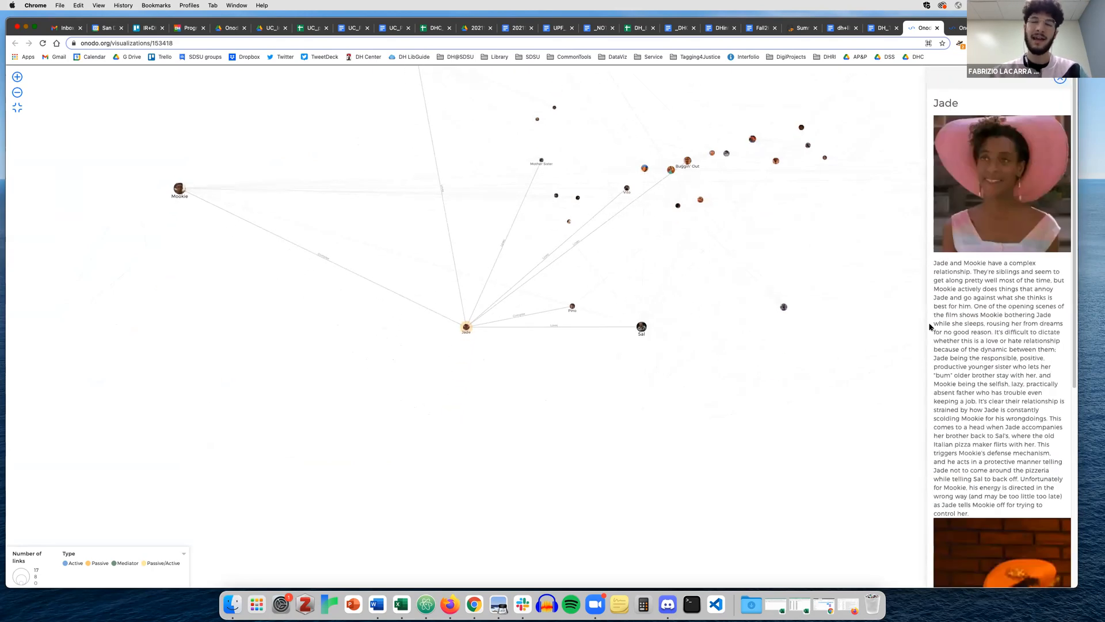
left_click_drag(567, 398, 463, 525)
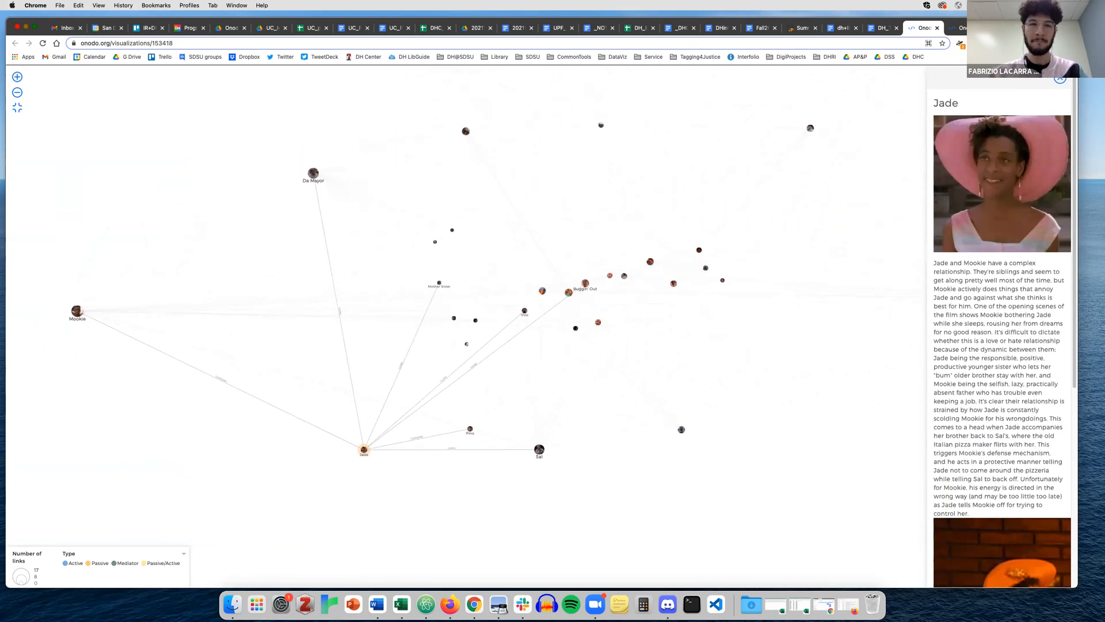
left_click(1059, 79)
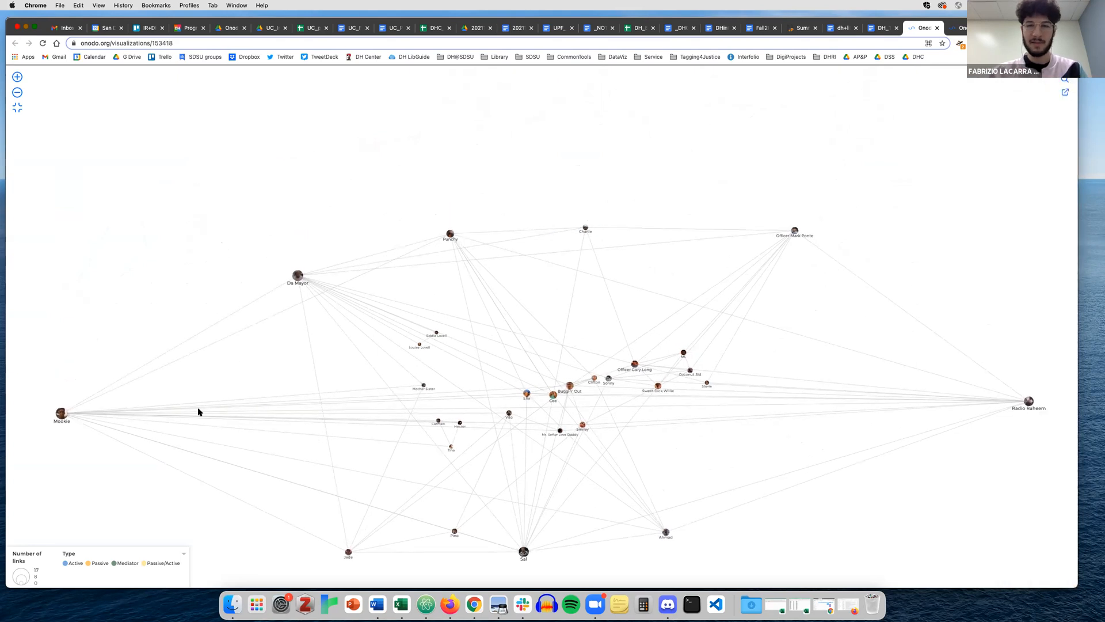
left_click(61, 414)
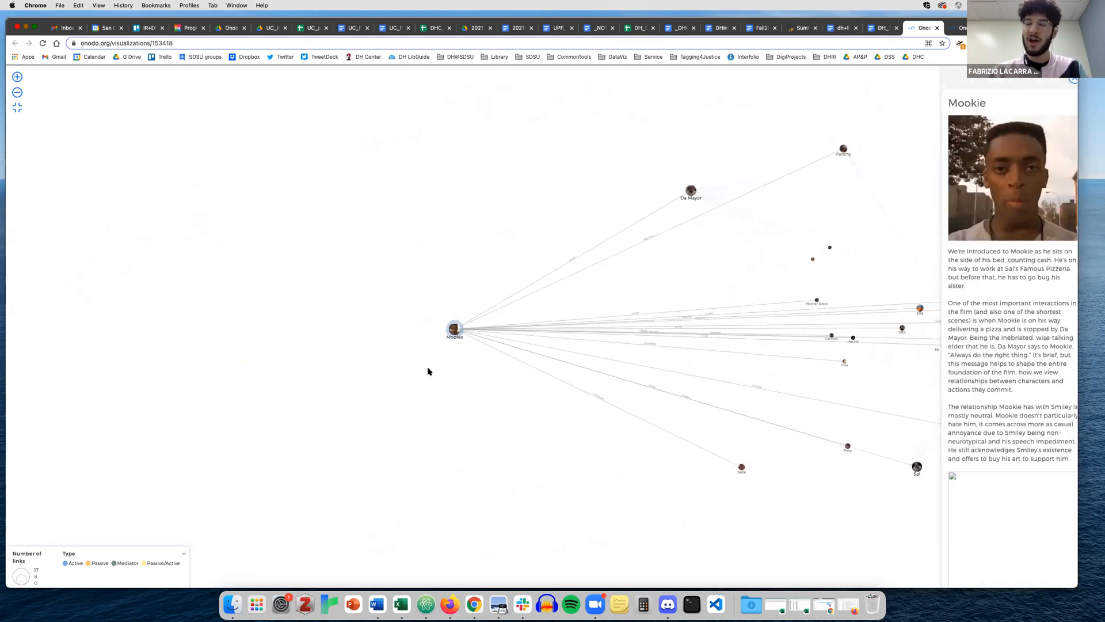
scroll(1006, 366, "down", 10)
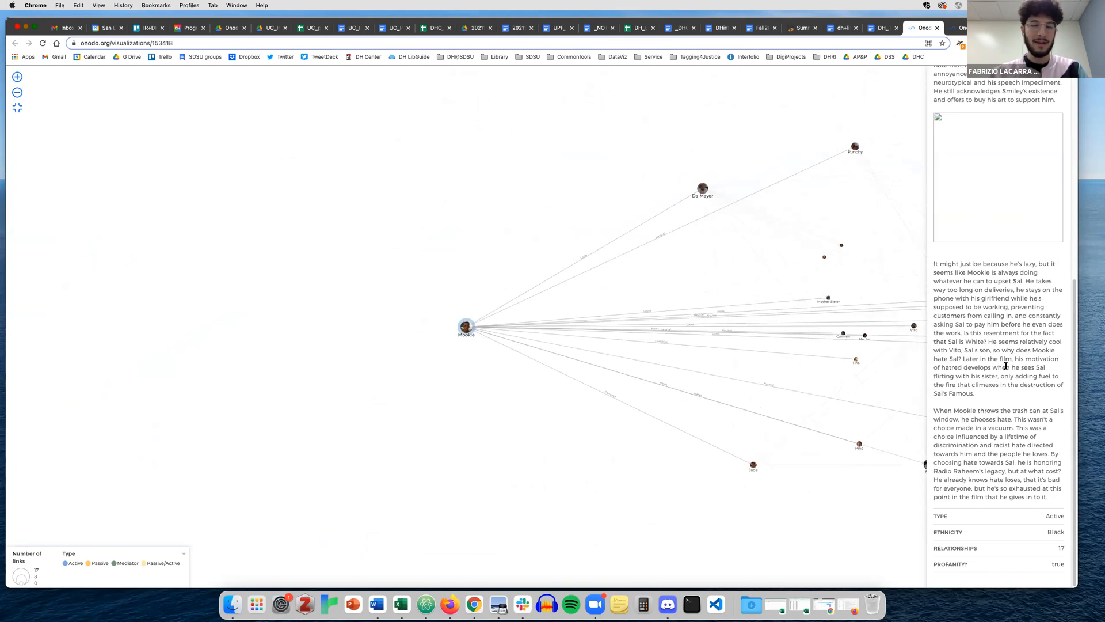
left_click_drag(564, 408, 321, 415)
left_click_drag(609, 484, 506, 486)
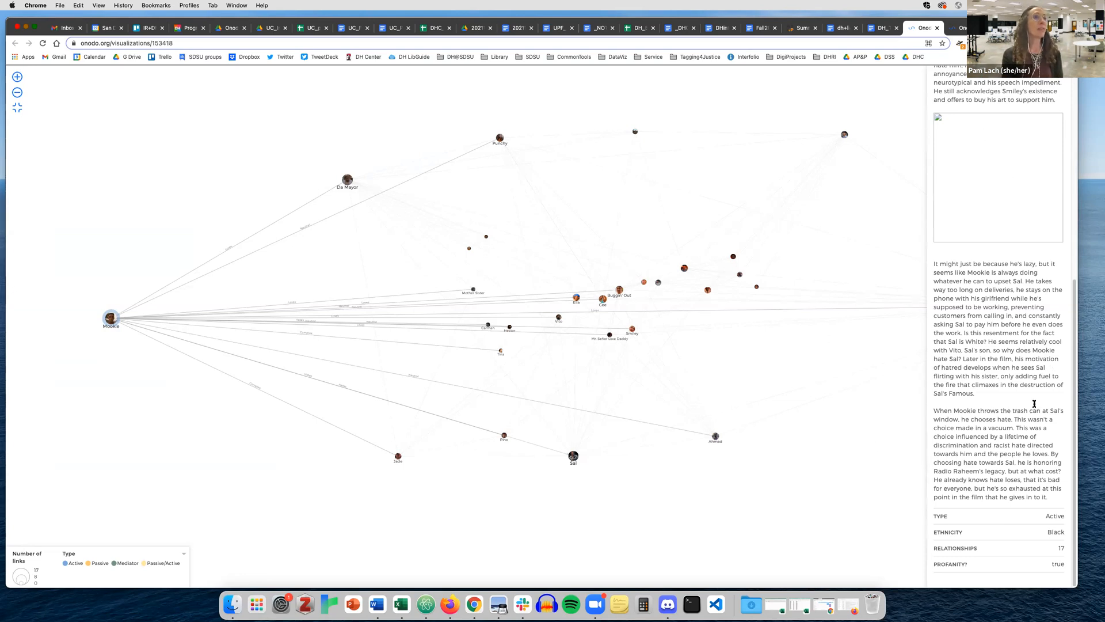
scroll(1013, 190, "up", 6)
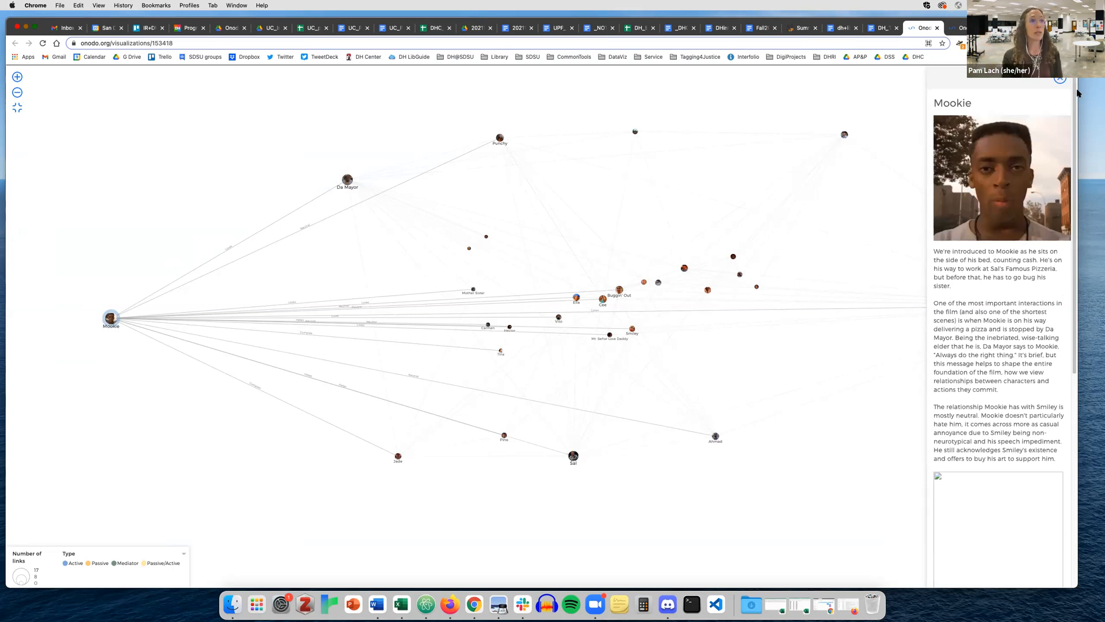
scroll(1024, 355, "down", 10)
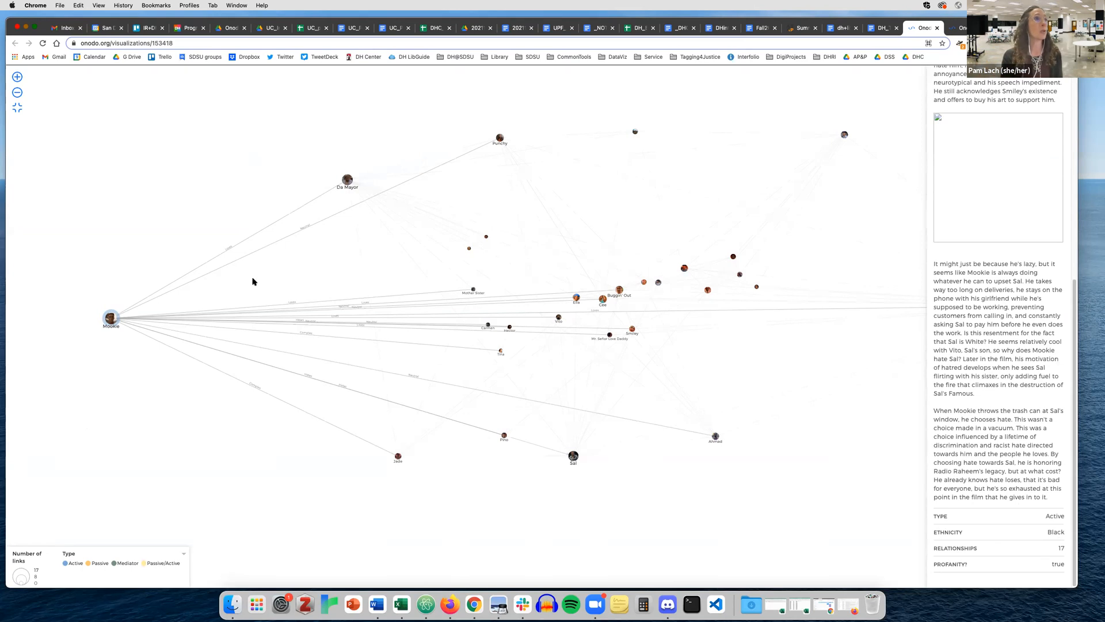
scroll(985, 228, "up", 10)
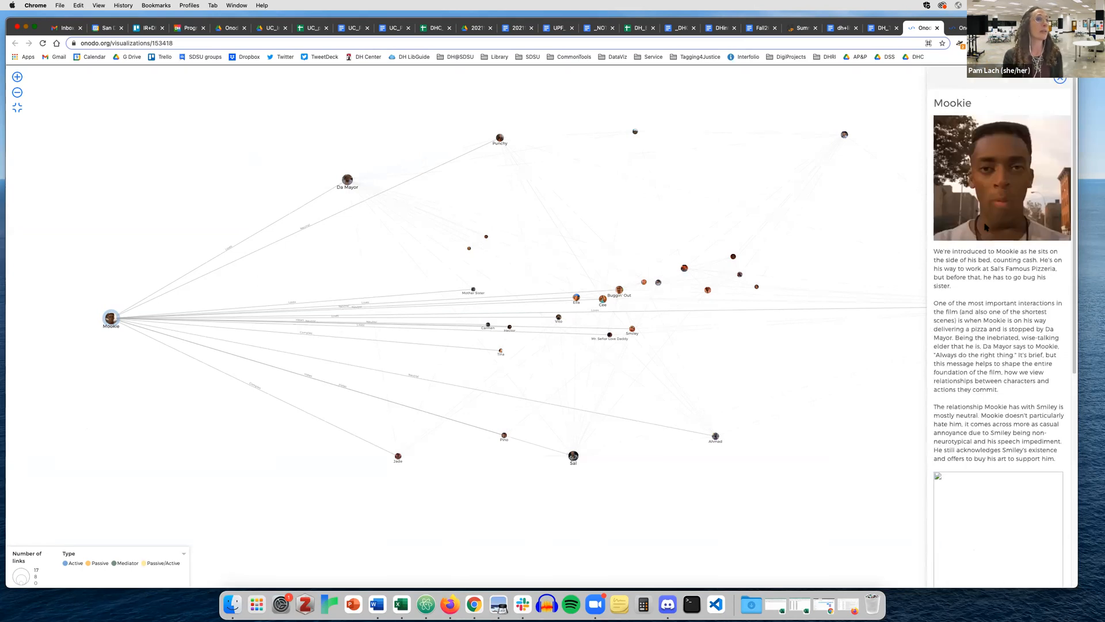
left_click(1059, 79)
left_click_drag(783, 438, 907, 432)
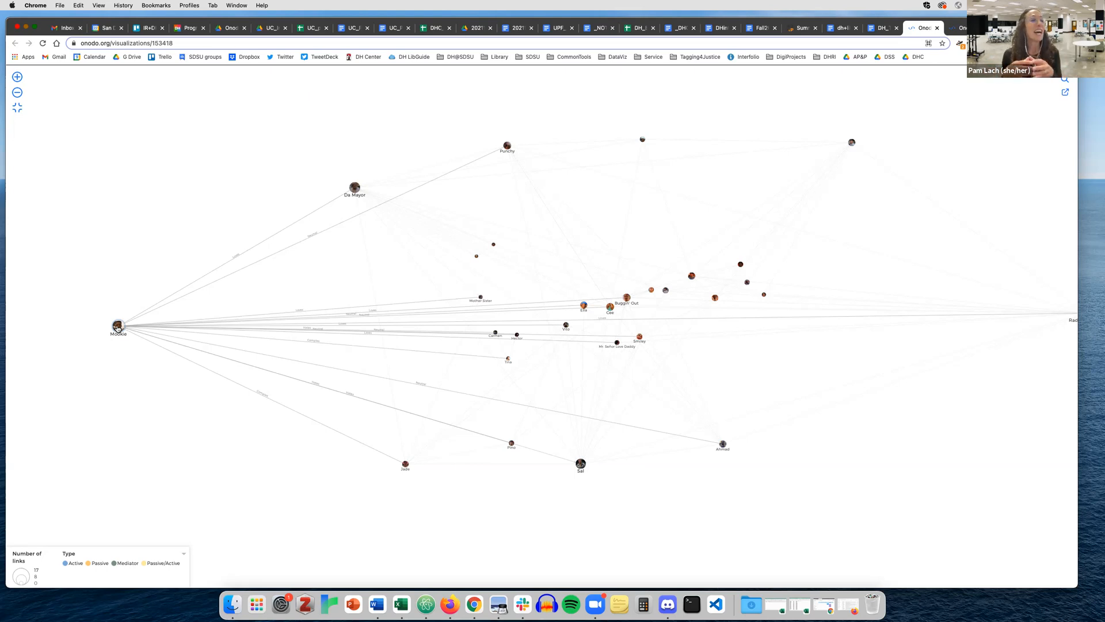
Switch to the Witchcraft Accusations in The Crucible visualization tab
left_click(956, 29)
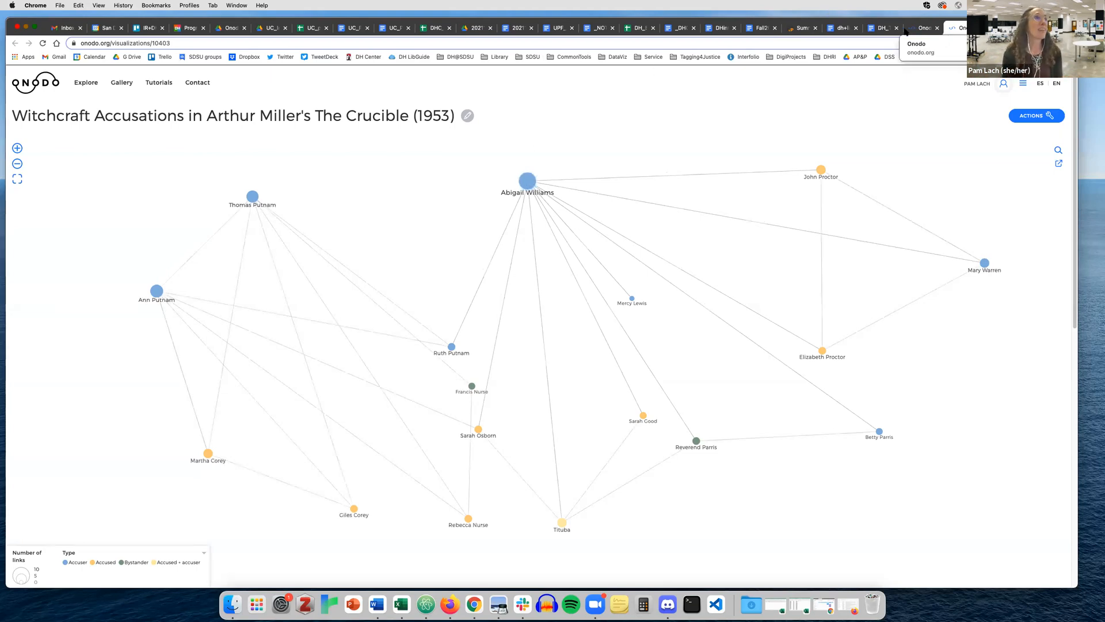
Copy the Teachdh link from the DH Tool Refresher quick sheet, then return to onodo.org/dashboard
left_click(881, 29)
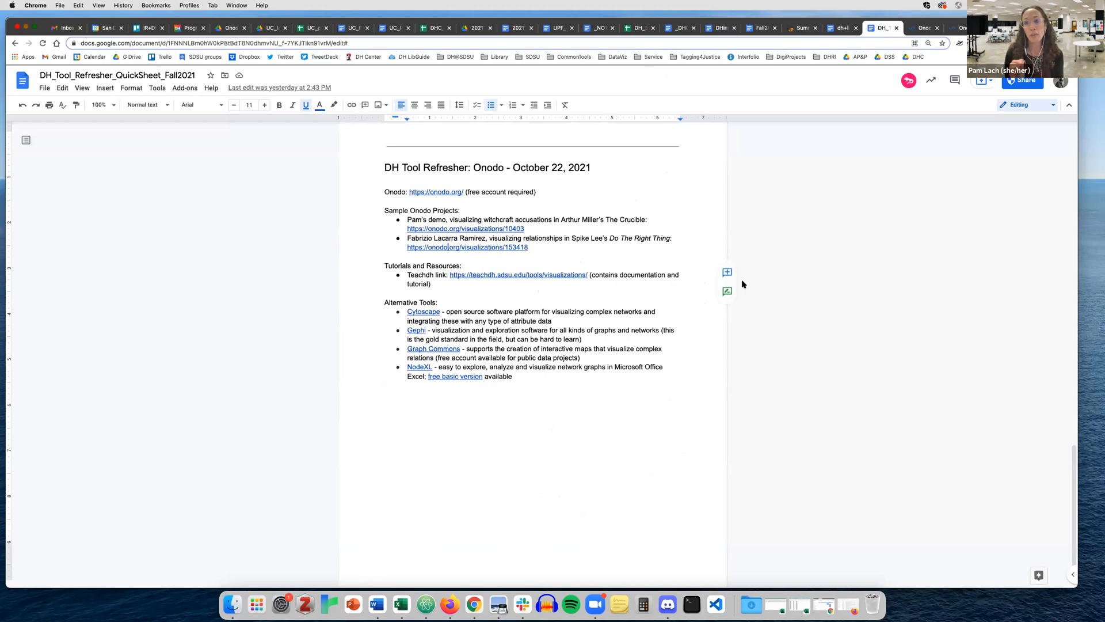
left_click(507, 276)
left_click(566, 288)
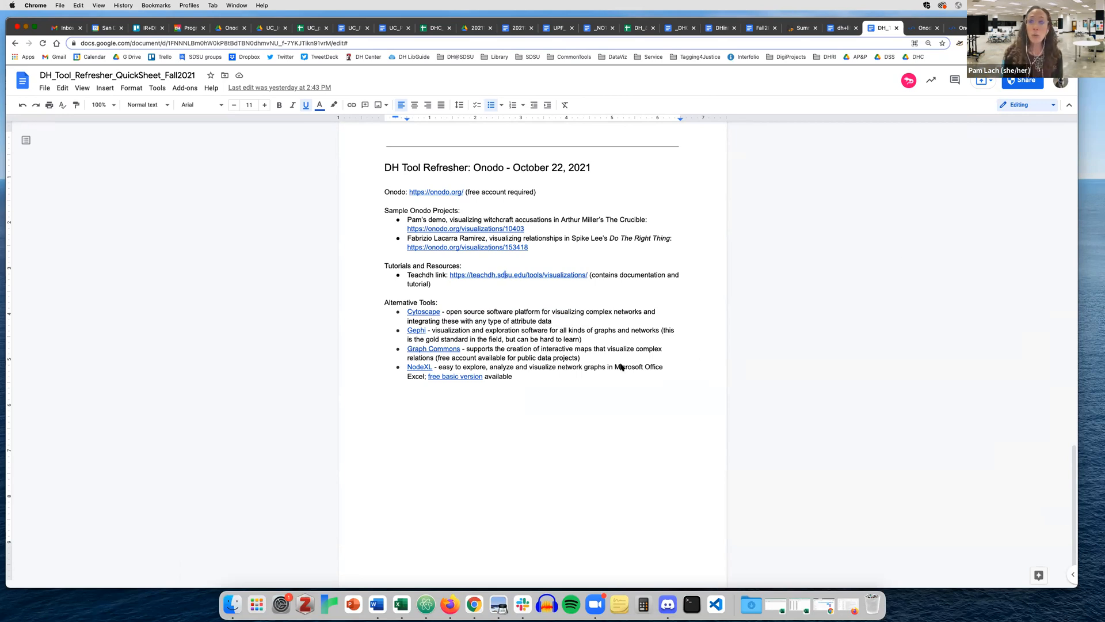
left_click(439, 193)
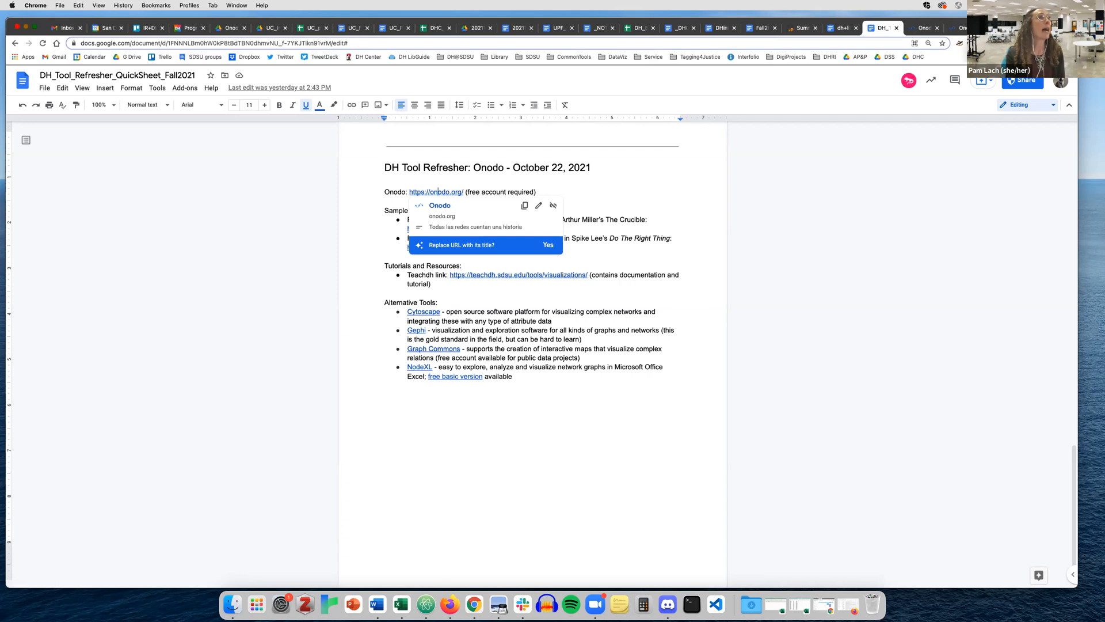
left_click(1005, 27)
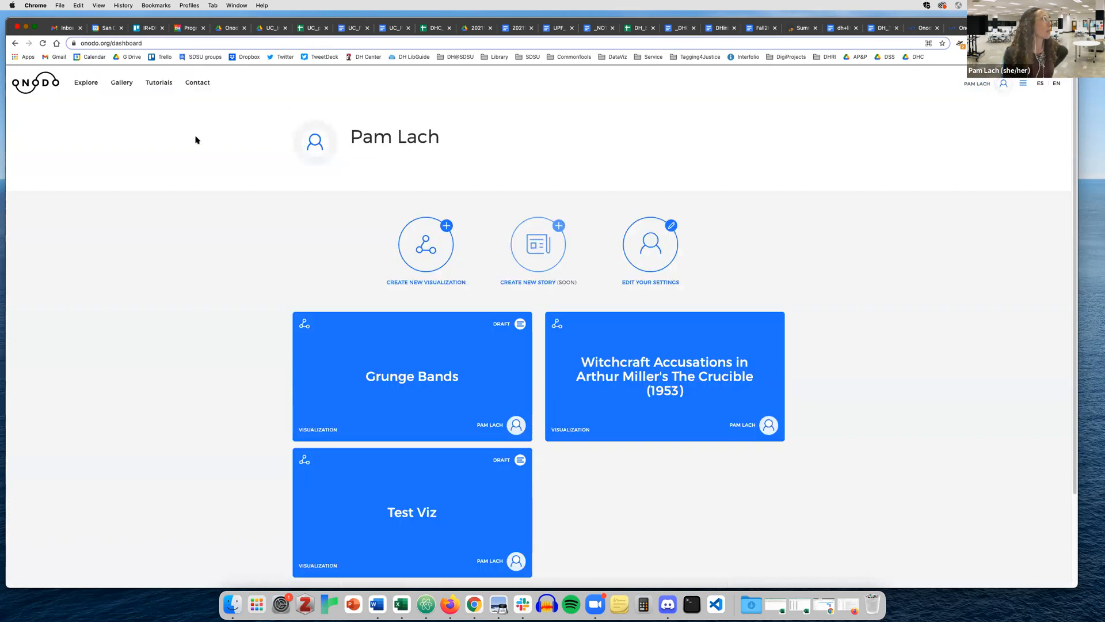
left_click(49, 86)
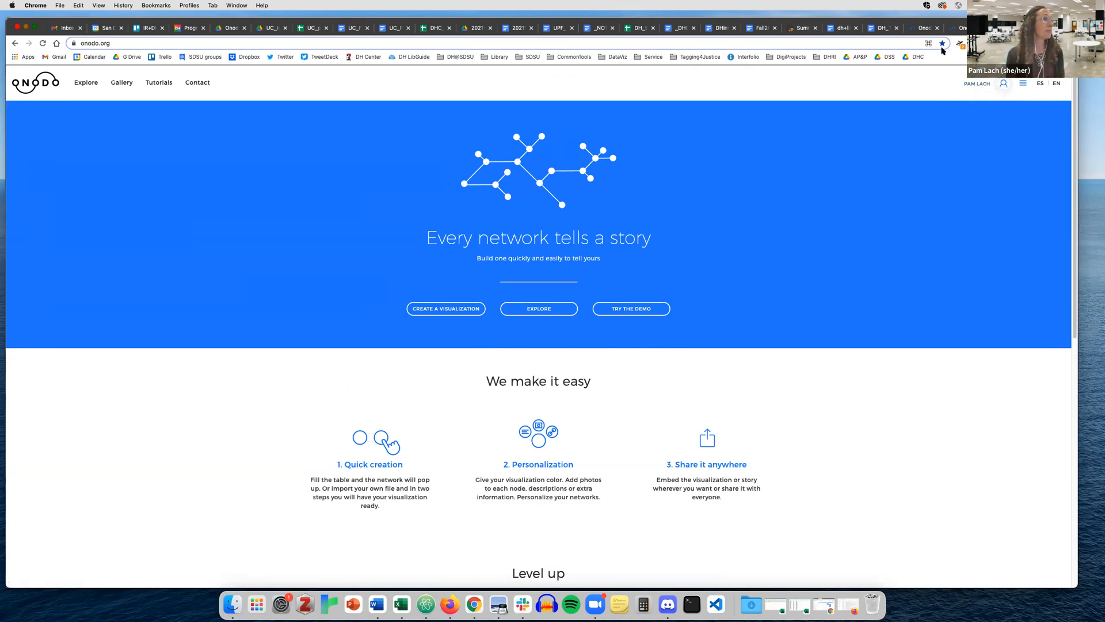
left_click(979, 84)
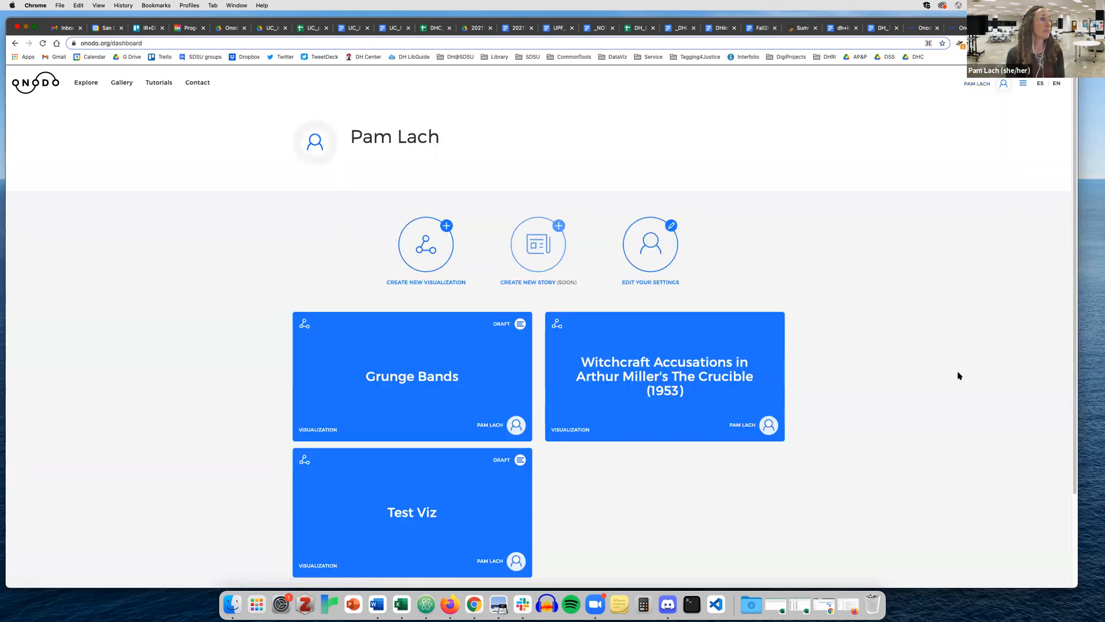
scroll(955, 376, "down", 3)
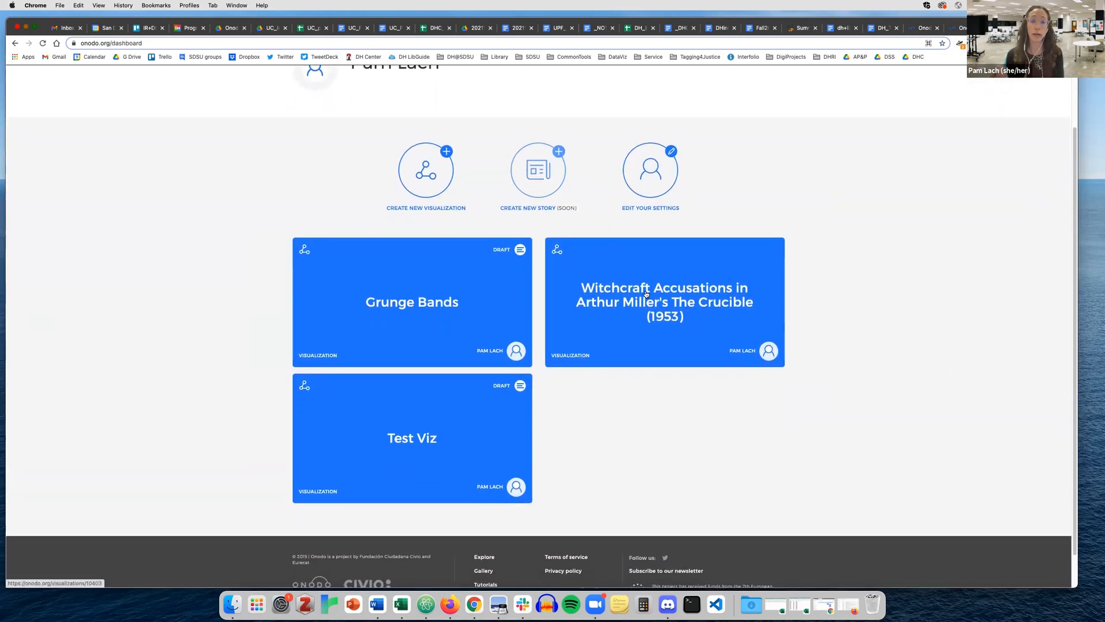
Go from the Witchcraft Accusations network to your dashboard and choose Create New Visualization
left_click(646, 293)
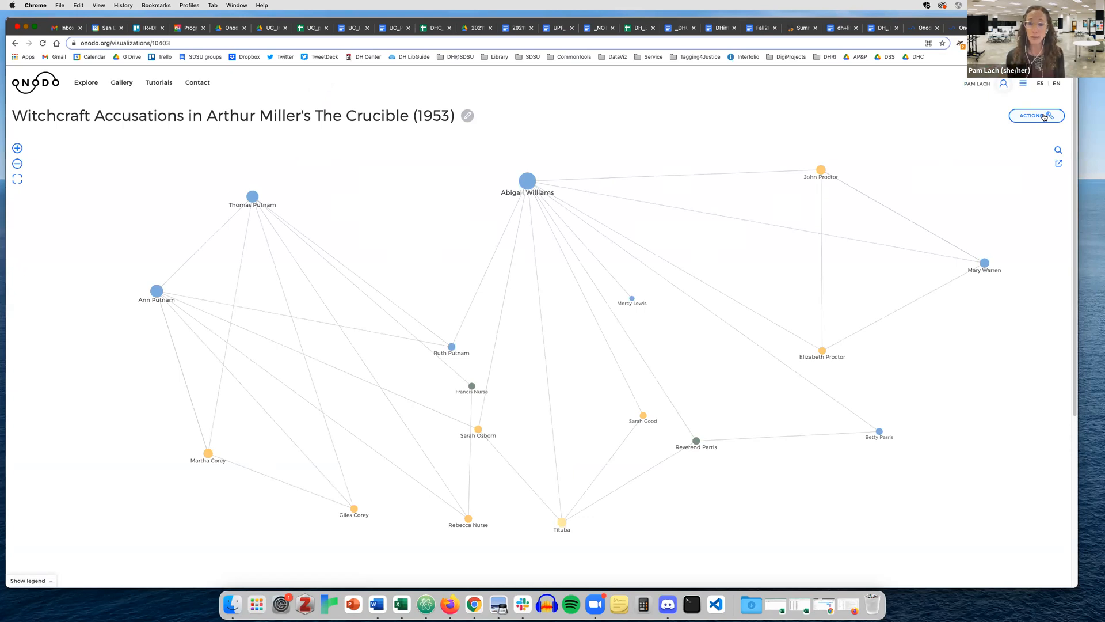
left_click(976, 84)
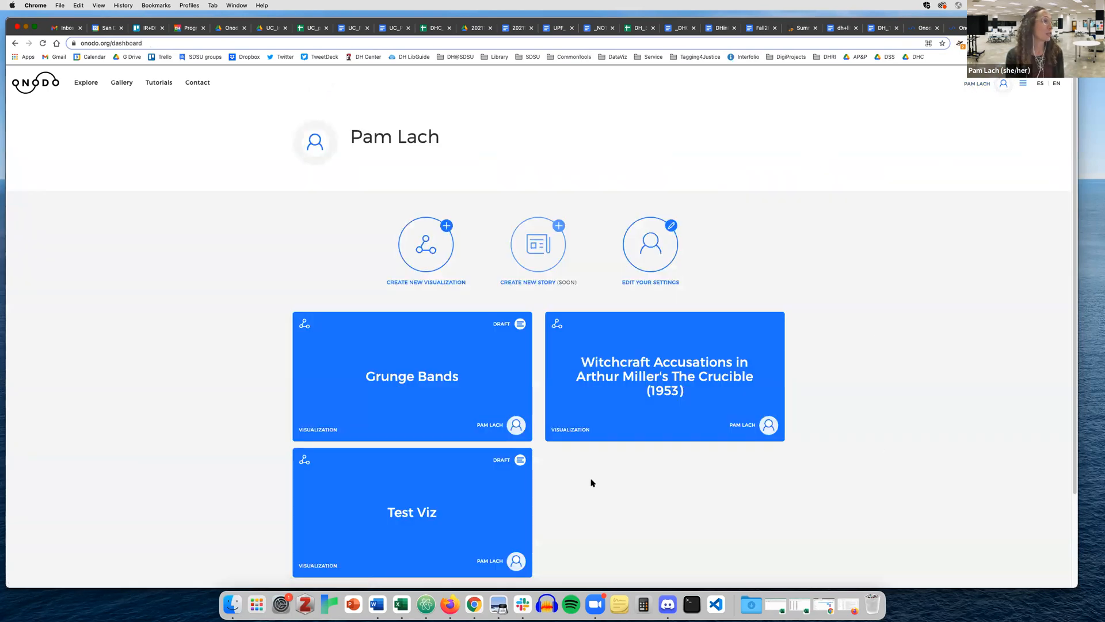
scroll(593, 483, "down", 1)
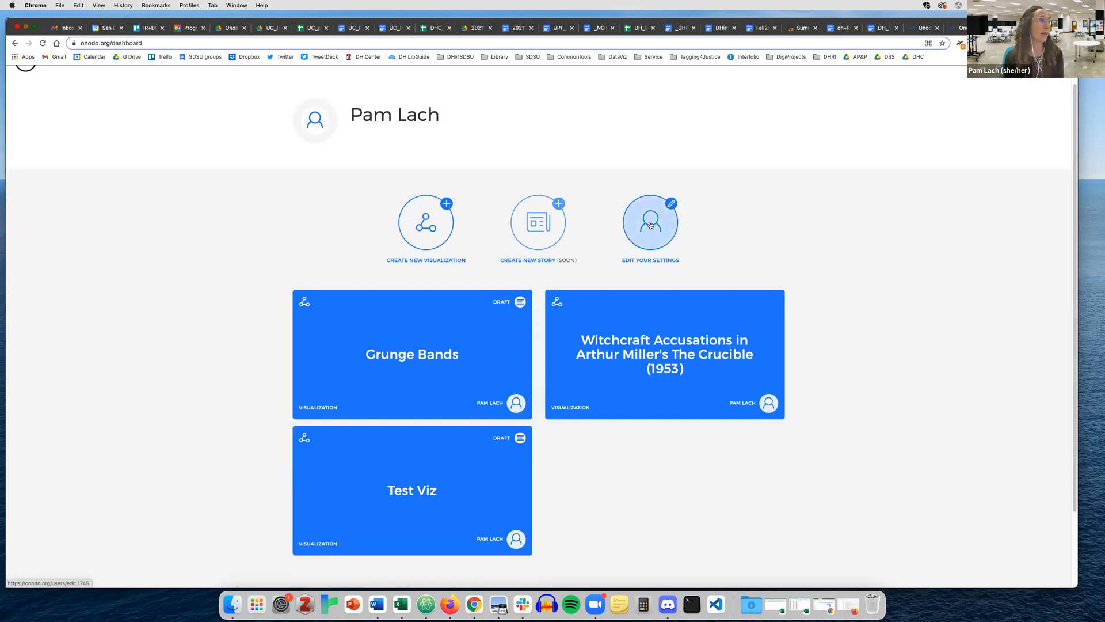
scroll(650, 224, "up", 1)
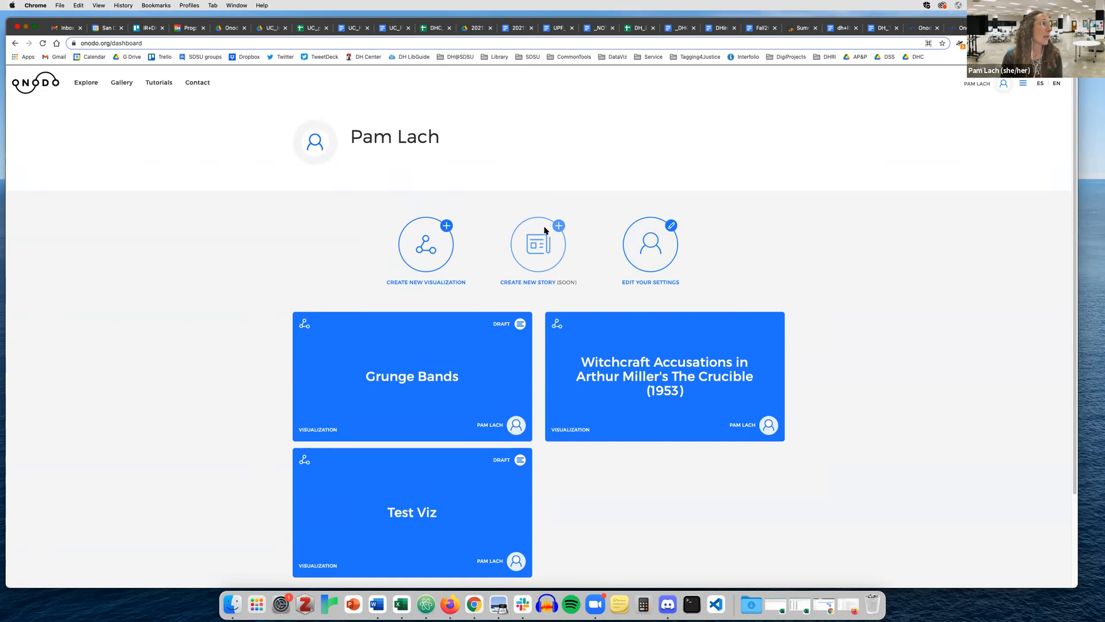
left_click(426, 248)
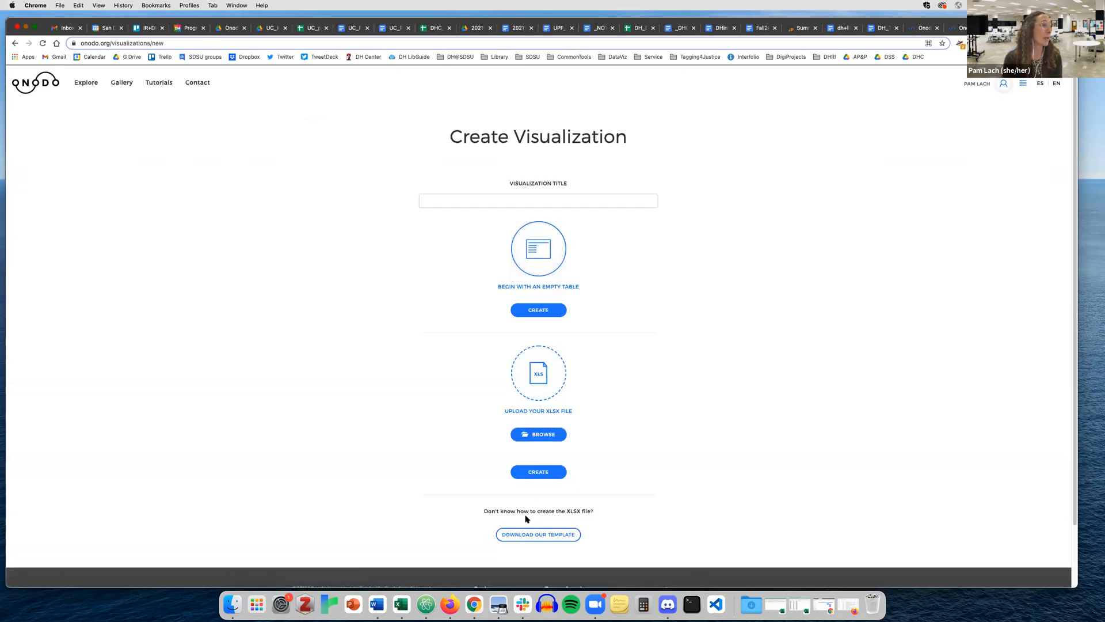
Bring up the onodo_template workbook, enlarge its window, and return to the Name column
left_click(786, 606)
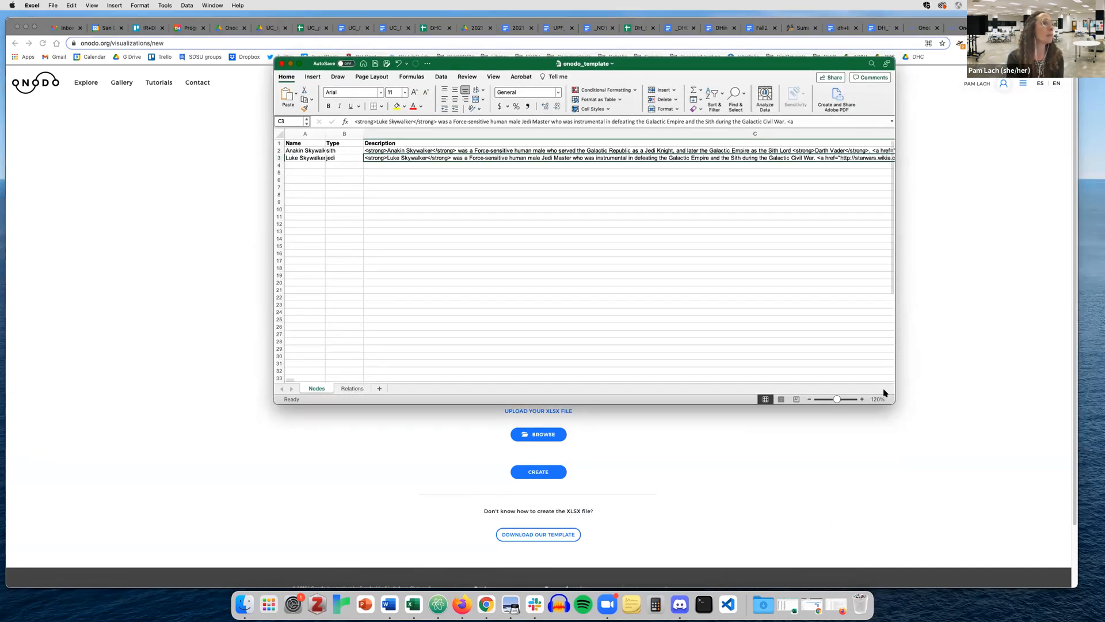
left_click_drag(898, 411, 928, 447)
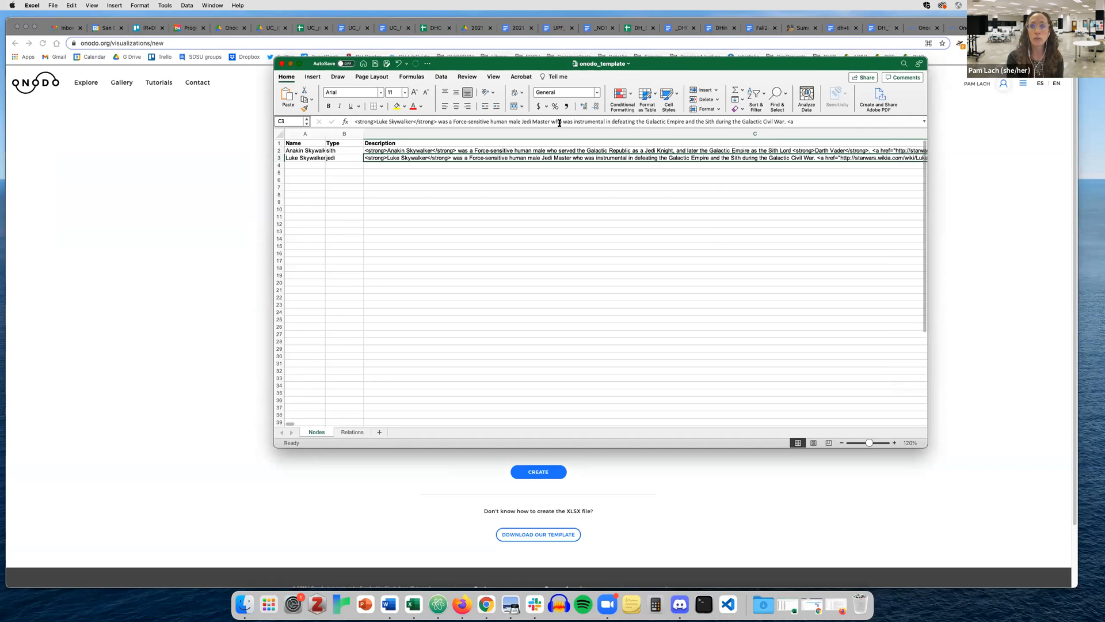
left_click(895, 443)
left_click_drag(870, 443, 991, 501)
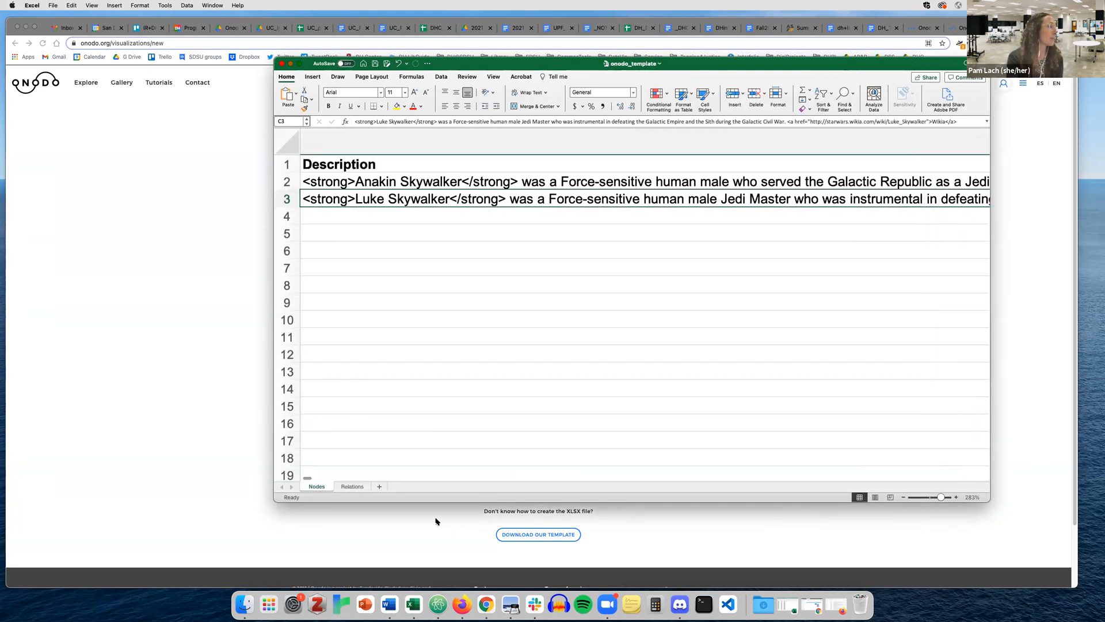
key("Home")
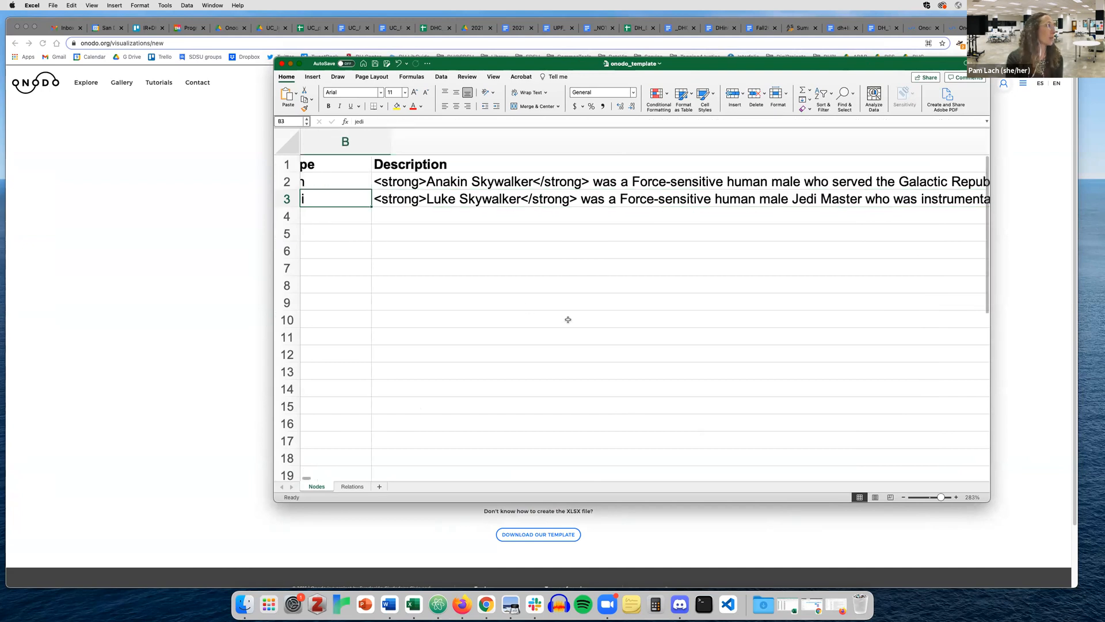
key("Up")
key("Up")
key("Right")
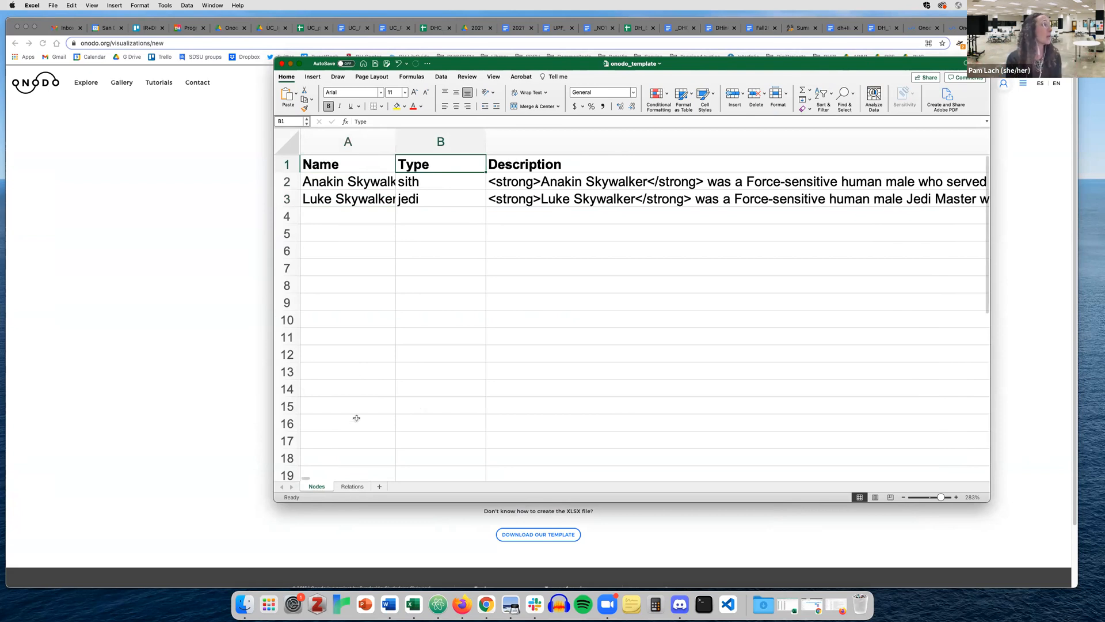
Widen the Name column and check Anakin (sith) and Luke Skywalker (jedi) rows
left_click(368, 182)
left_click_drag(393, 142, 446, 143)
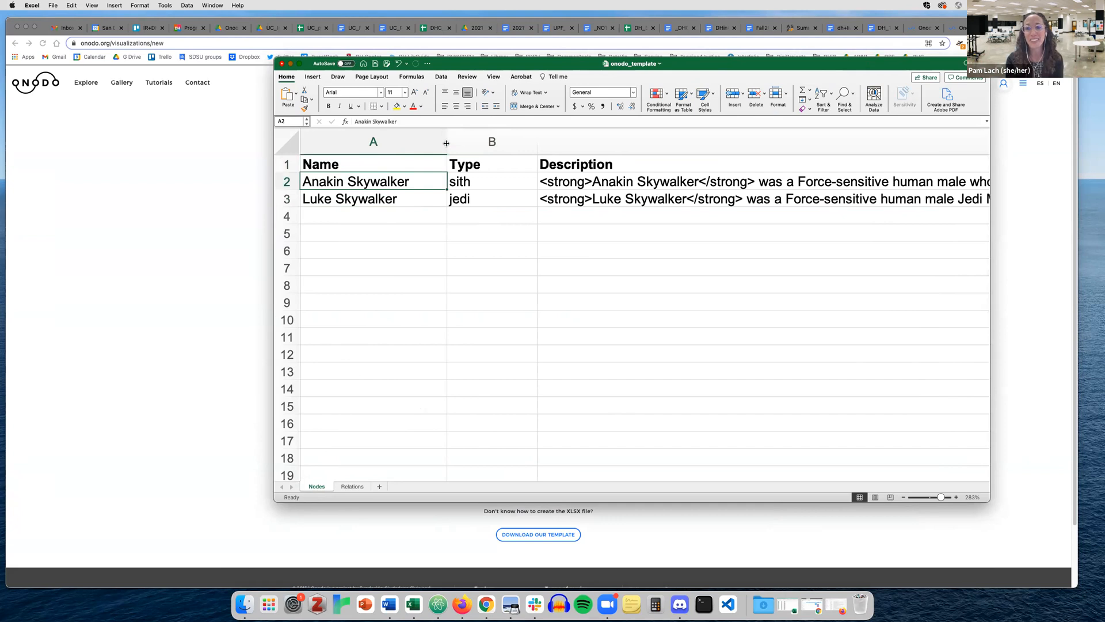
left_click(496, 183)
left_click(405, 198)
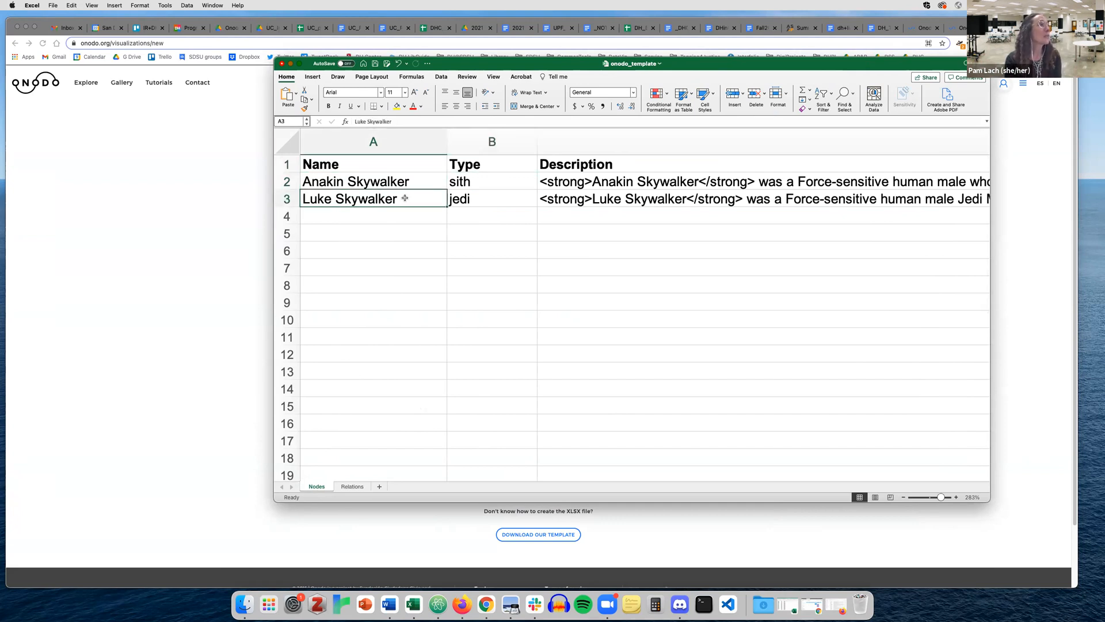
left_click(466, 198)
left_click(580, 183)
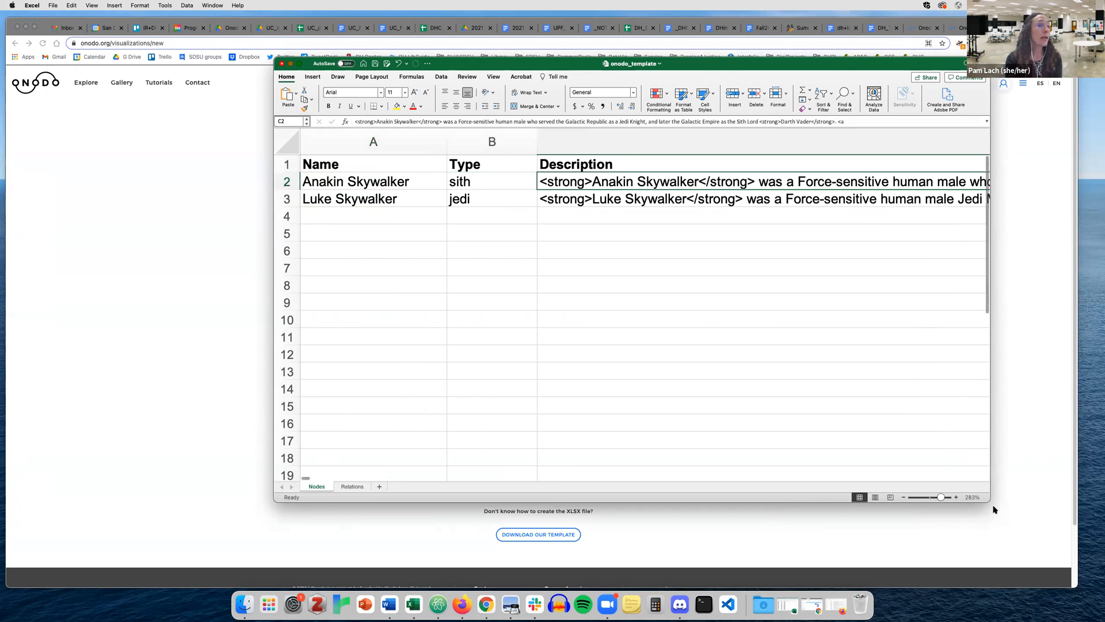
Enlarge and reposition the Excel window and zoom the sheet out to show more rows
left_click_drag(994, 509, 1035, 564)
left_click_drag(651, 64, 445, 38)
left_click(745, 527)
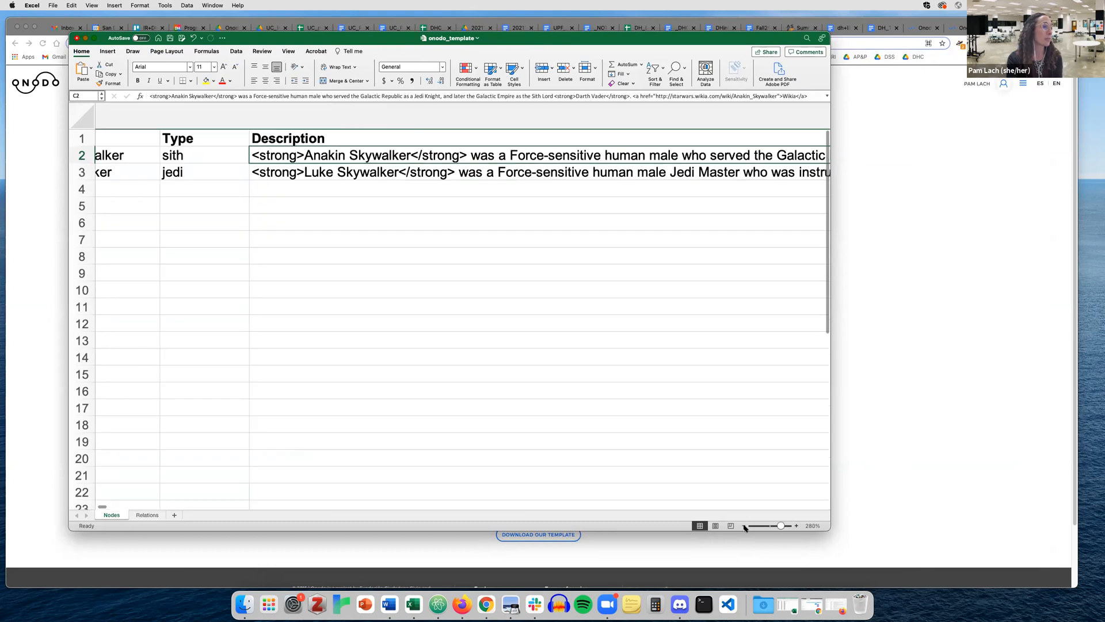
scroll(720, 296, "right", 3)
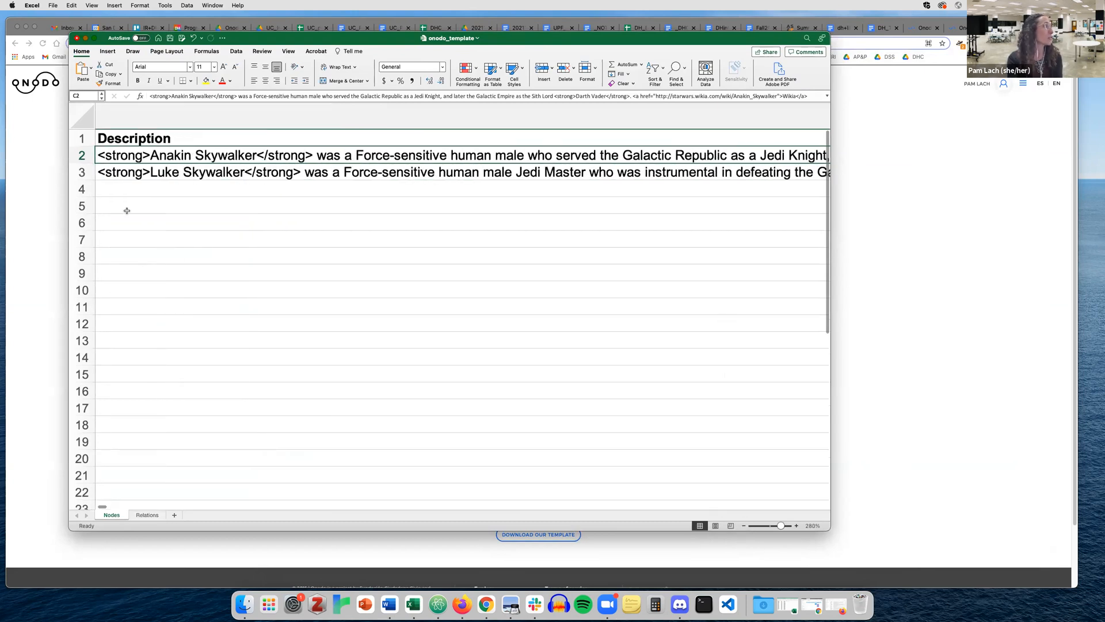
left_click(744, 526)
left_click(744, 526)
left_click(744, 526)
left_click(744, 527)
left_click(744, 526)
left_click(744, 526)
left_click(745, 526)
left_click(744, 526)
left_click(744, 526)
left_click(744, 526)
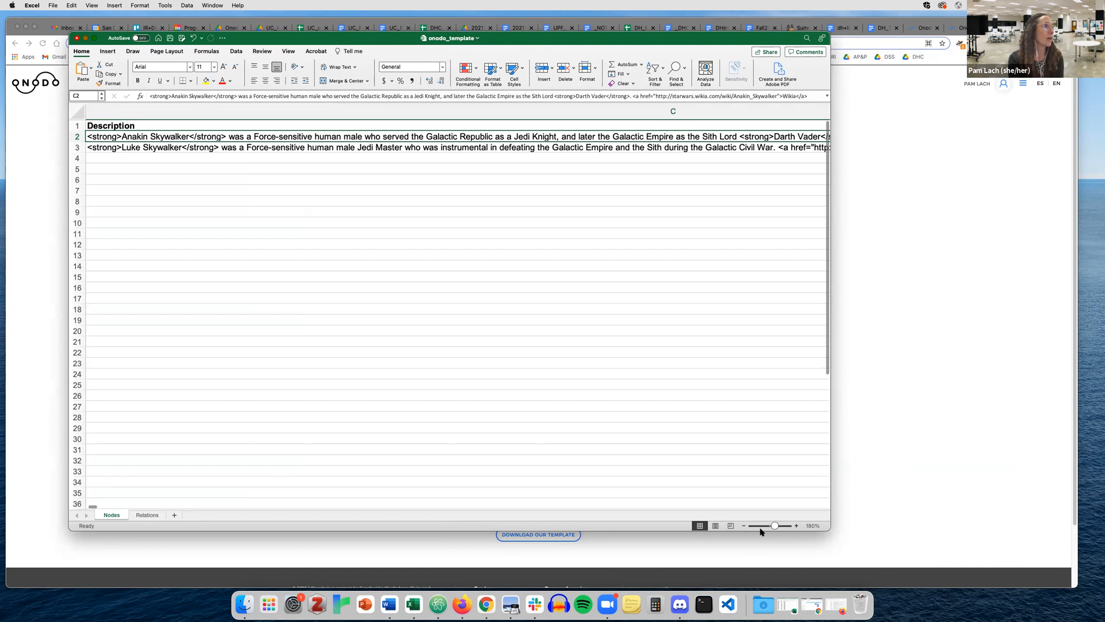
left_click_drag(831, 530, 928, 542)
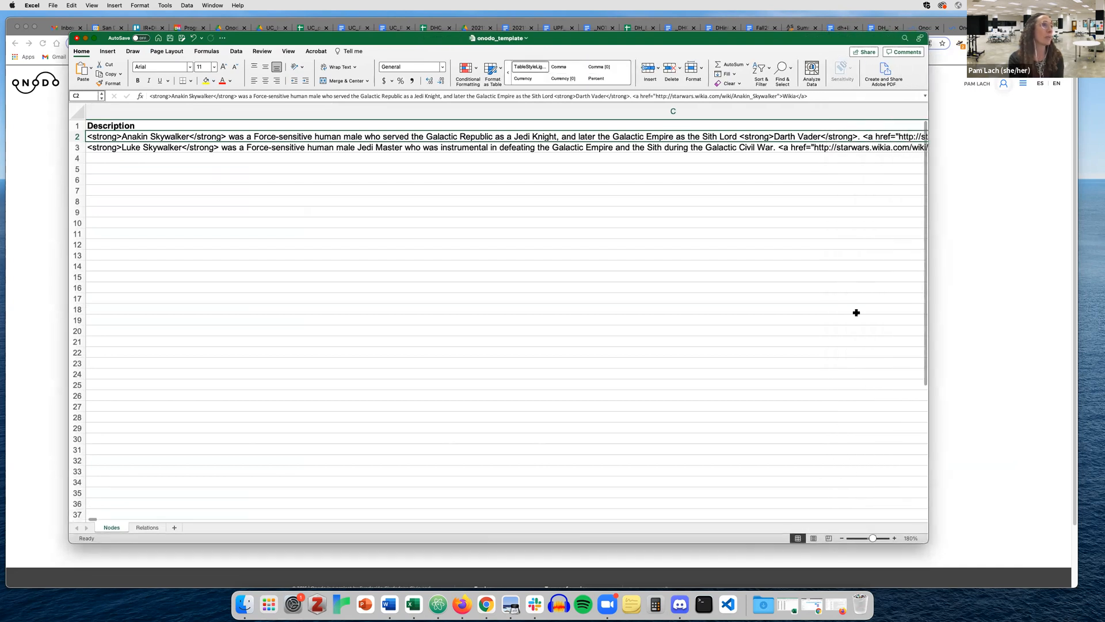
Read Luke Skywalker's description, then move on to the Relations sheet
left_click(808, 149)
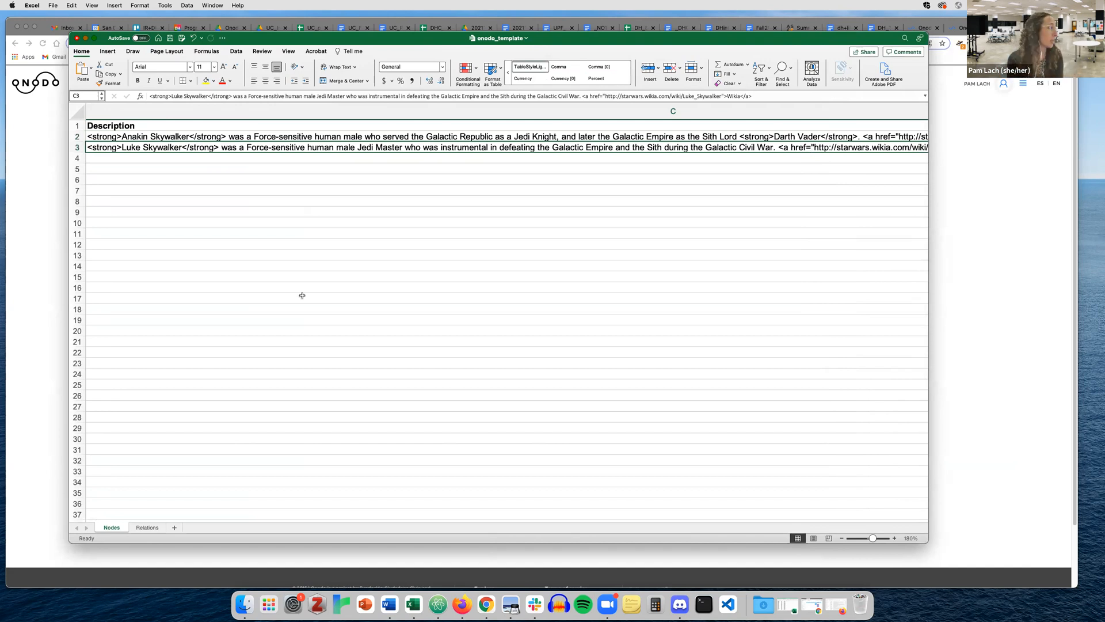
left_click(424, 326)
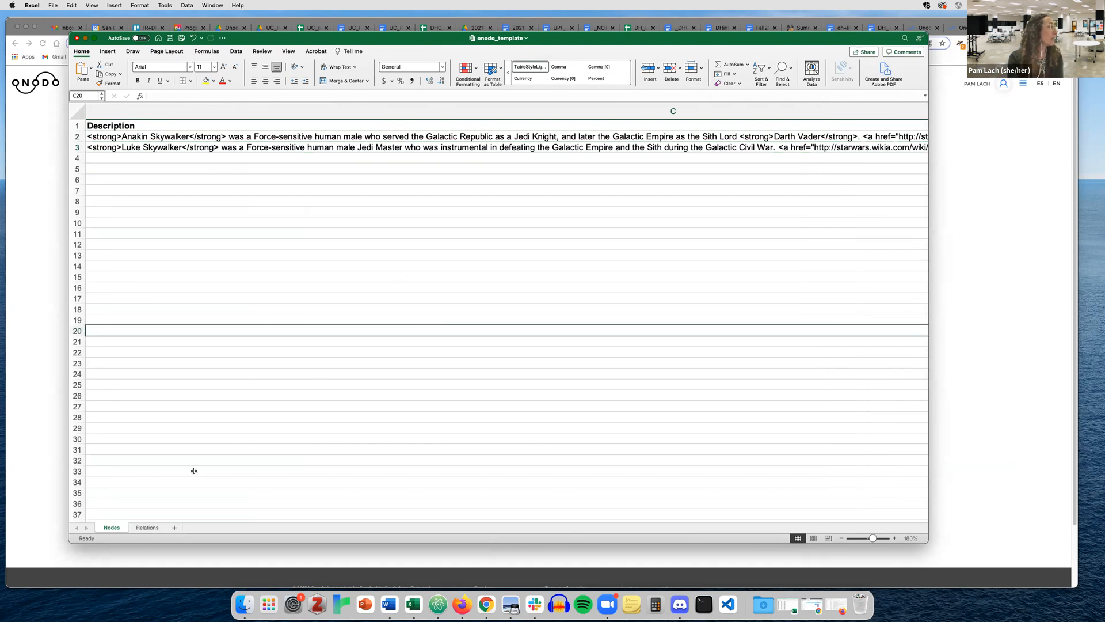
left_click(147, 527)
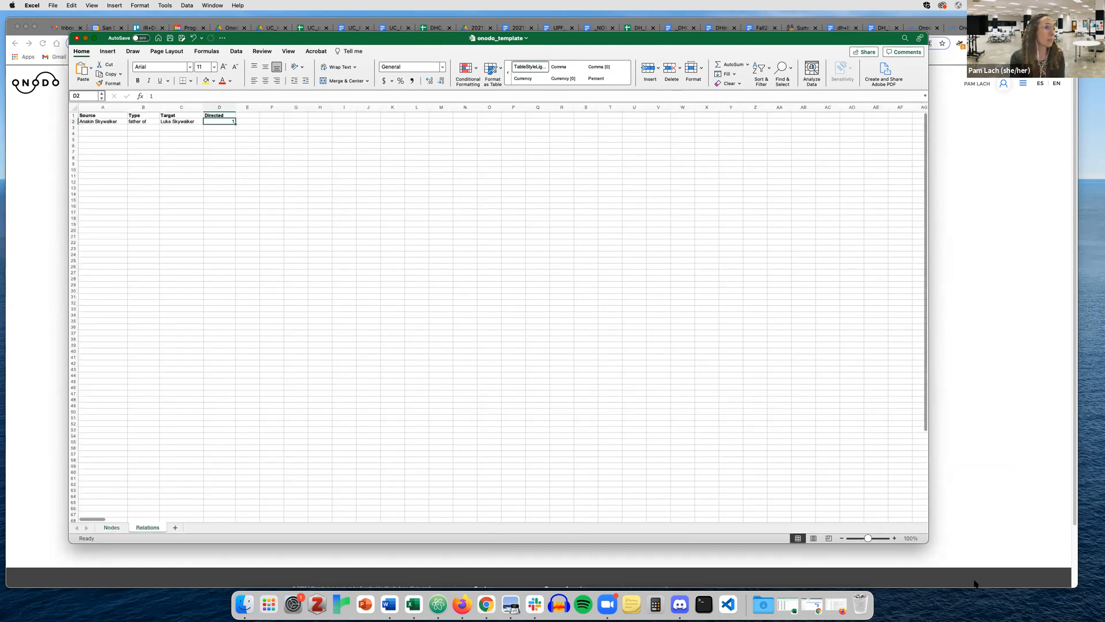
At 110% zoom, review the row Anakin Skywalker 'father of' Luke Skywalker, Directed 1, then return to Chrome
left_click(894, 538)
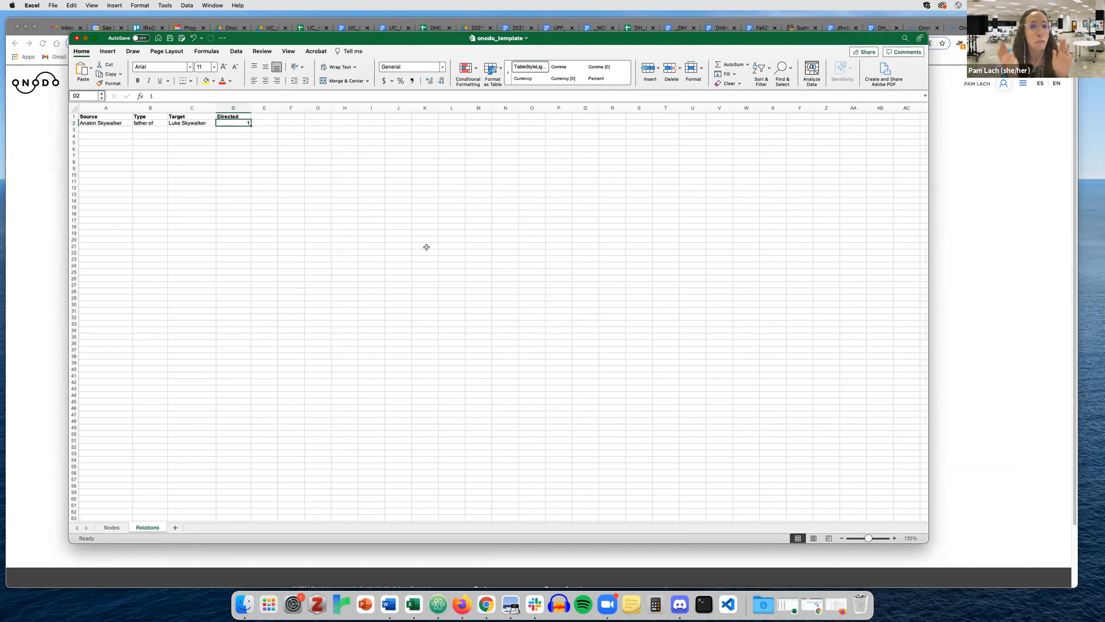
left_click(95, 122)
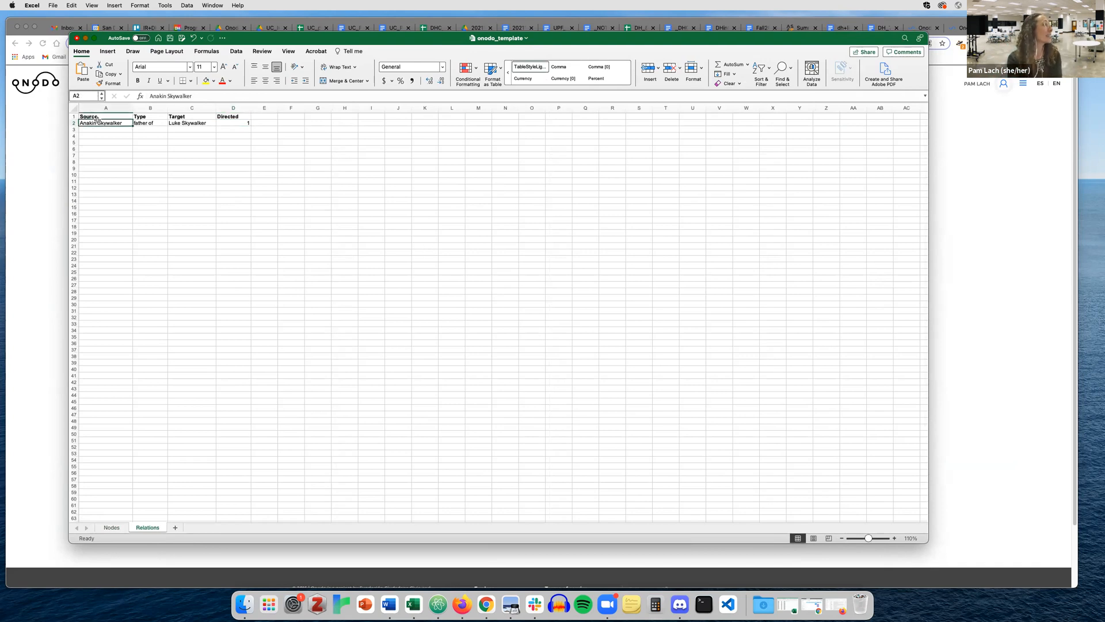
left_click(142, 122)
left_click(185, 123)
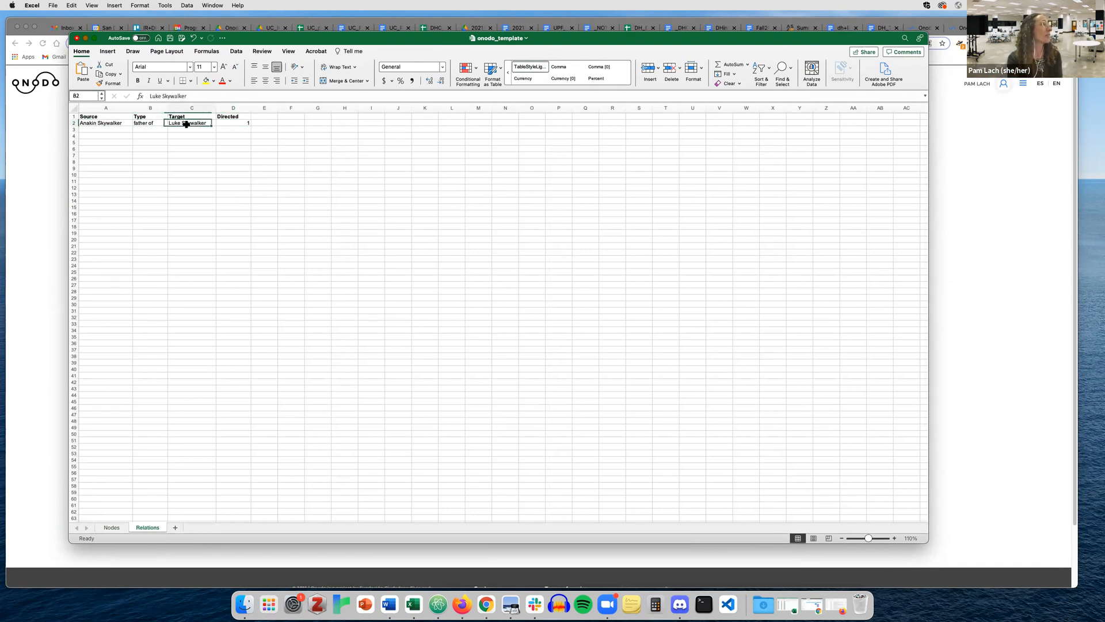
left_click(236, 121)
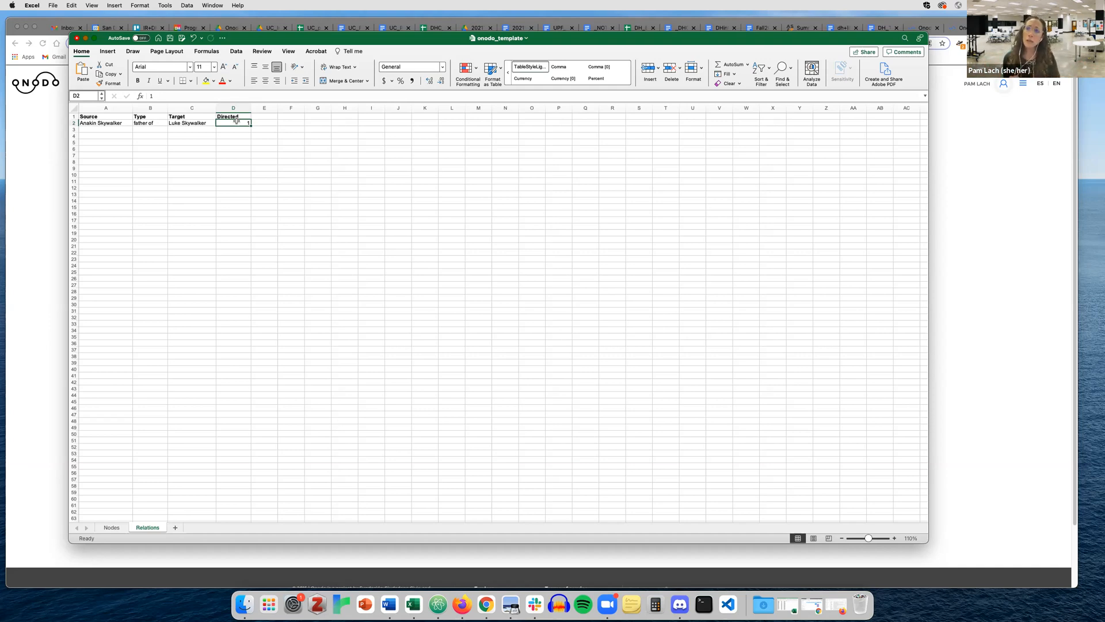
left_click(957, 174)
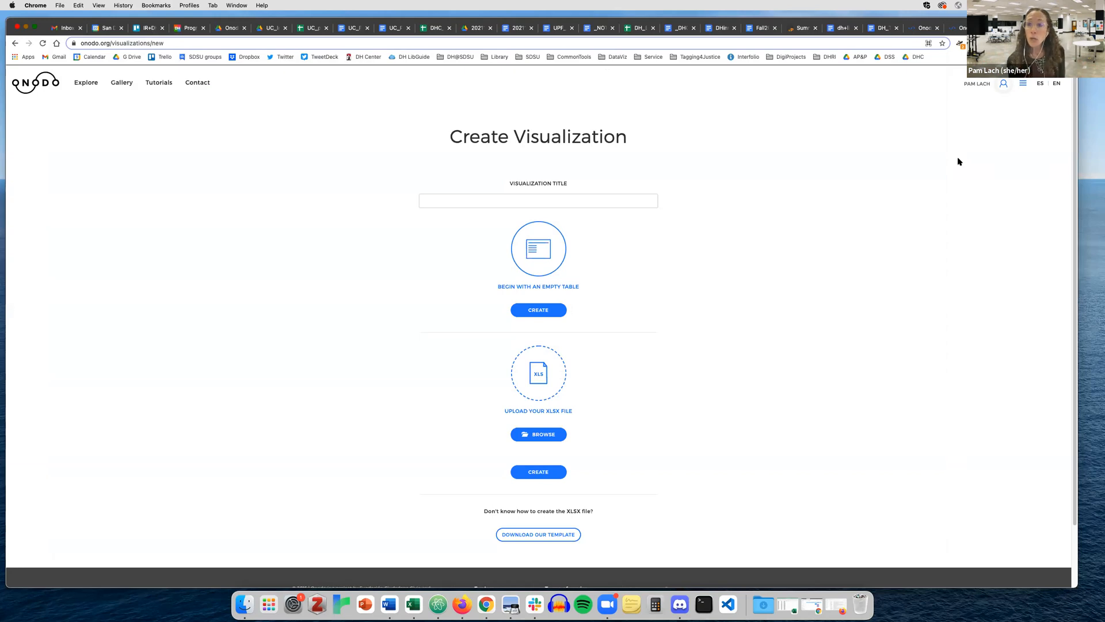
Switch to the rightmost Onodo tab showing The Crucible witchcraft accusations network
left_click(959, 29)
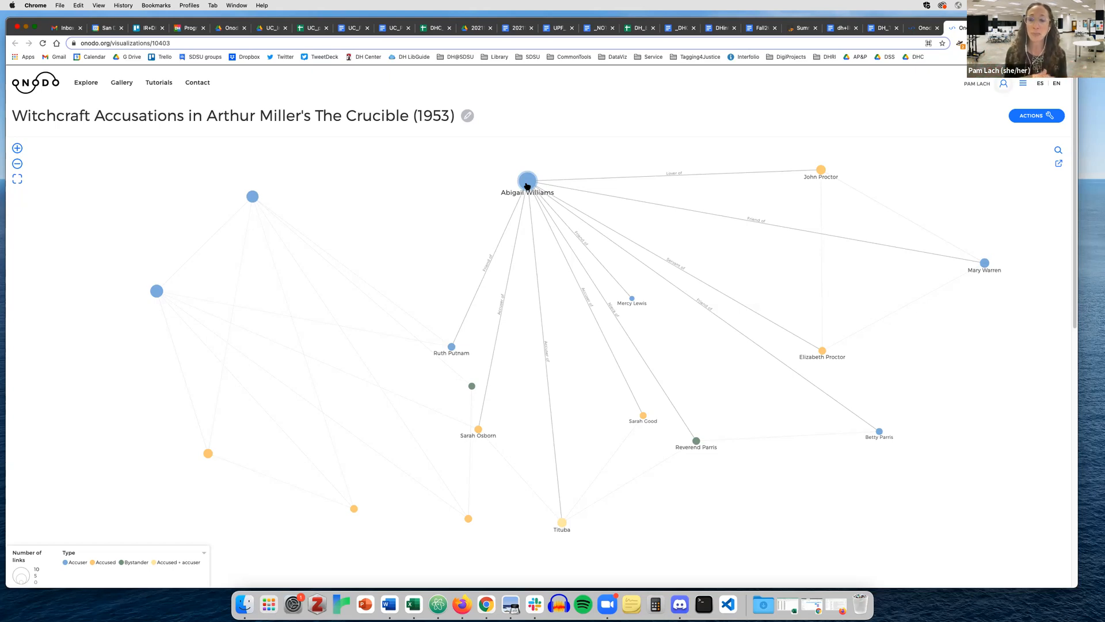
Restore and enlarge the Crucible workbook, review the Nodes Type column, and finish on Relations
left_click(787, 601)
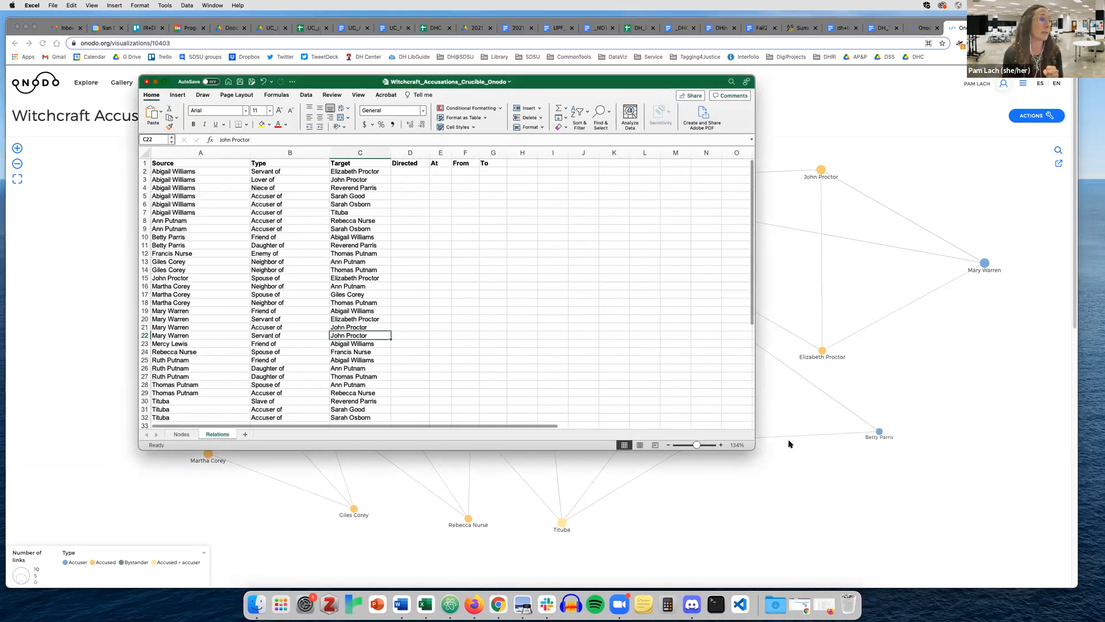
left_click_drag(755, 448, 839, 484)
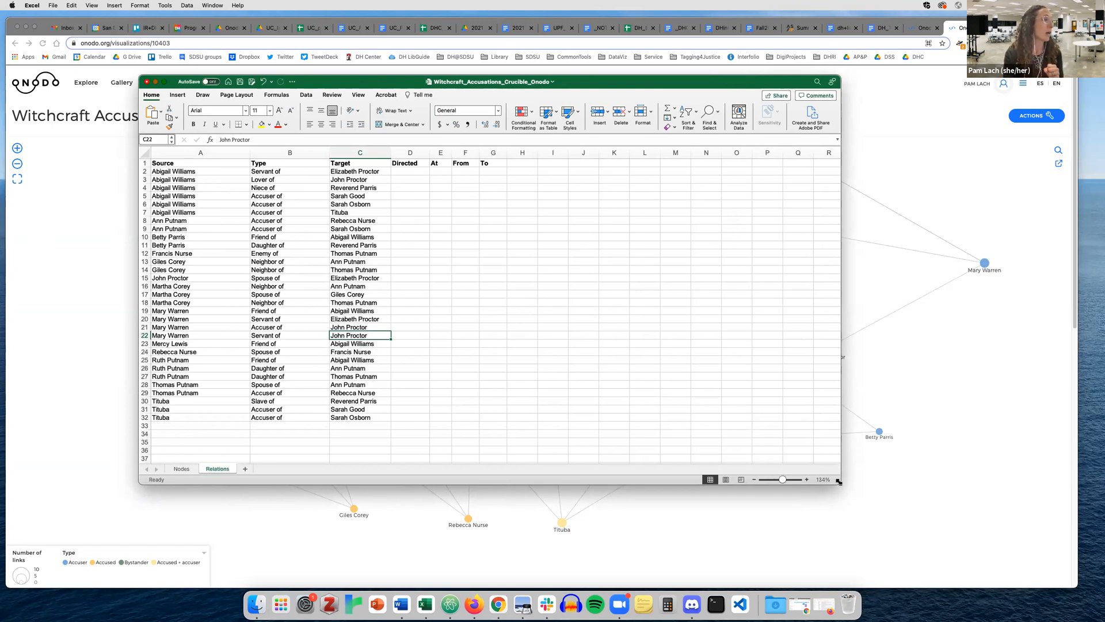
left_click(181, 468)
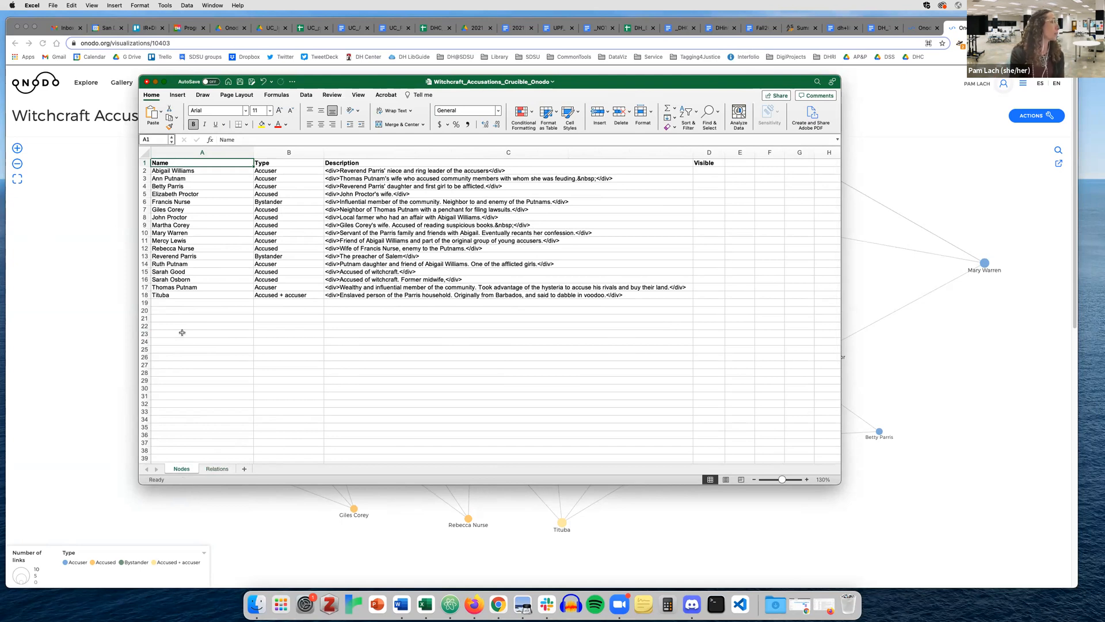
left_click_drag(287, 172, 286, 296)
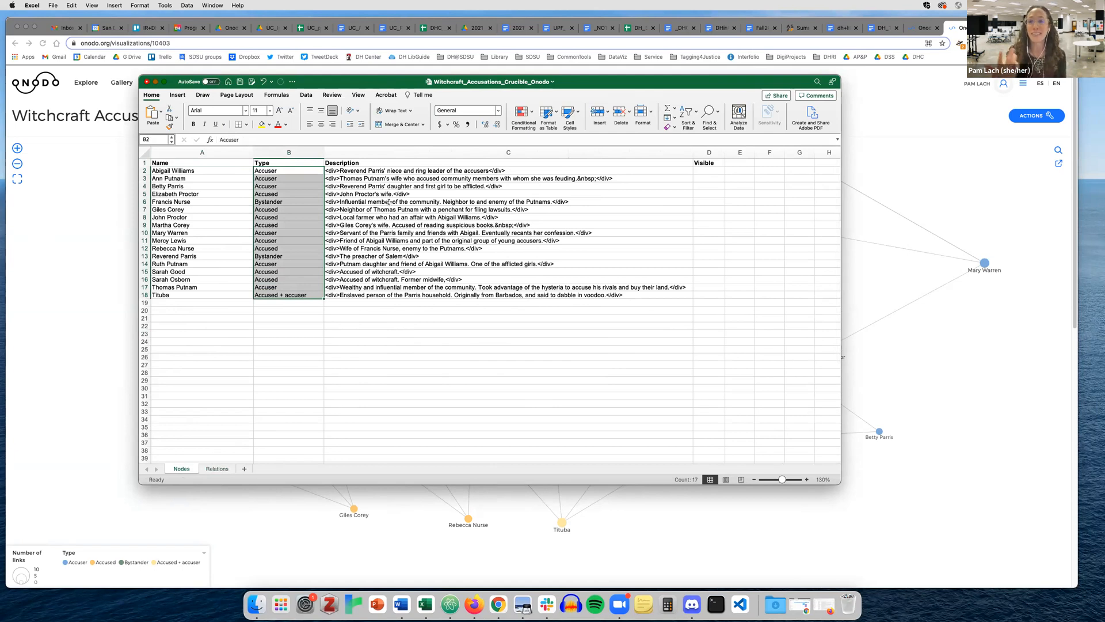
left_click(218, 470)
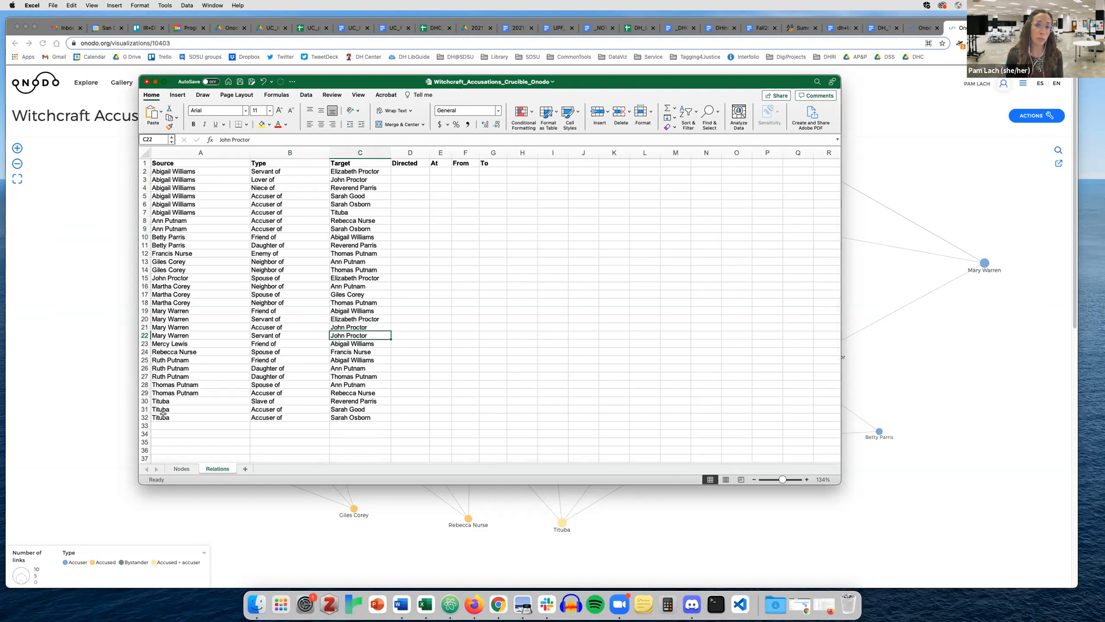
left_click(181, 469)
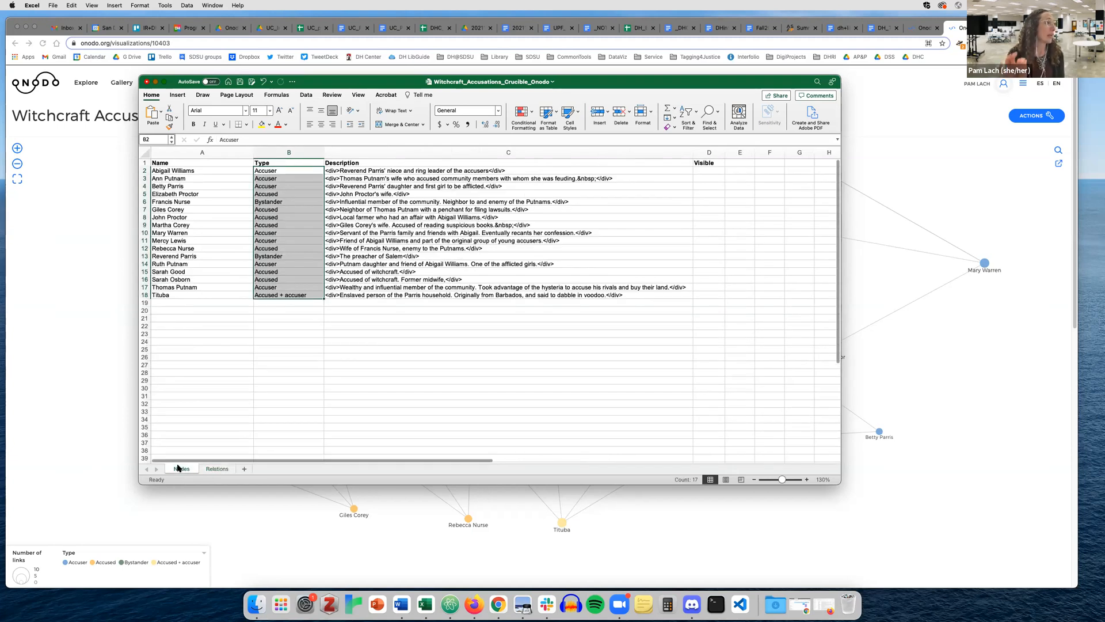
left_click(196, 442)
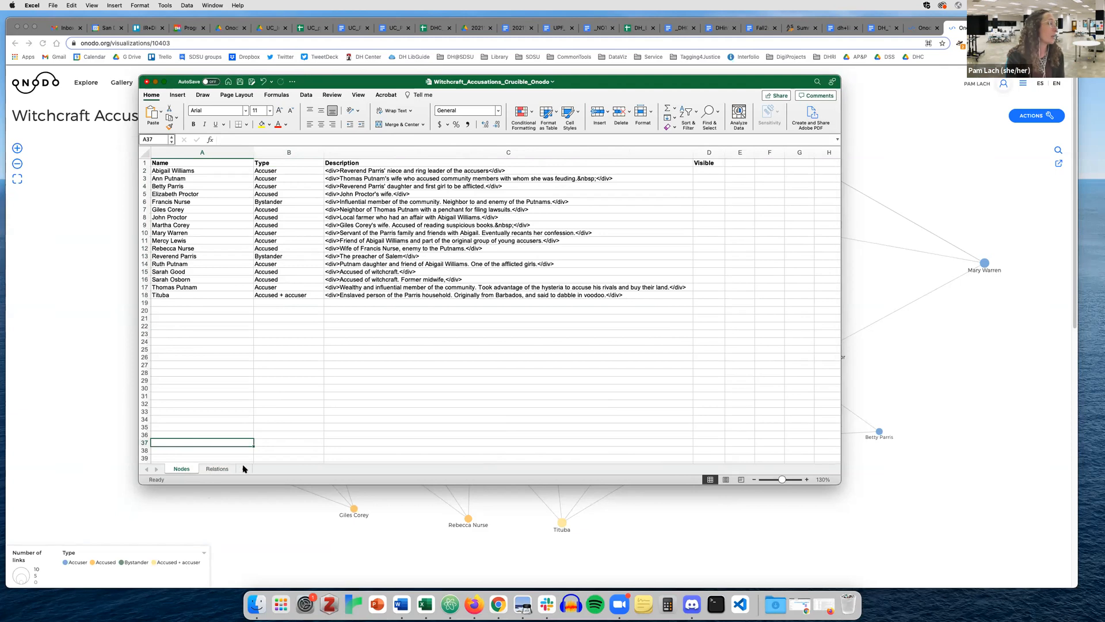
left_click(217, 468)
left_click_drag(232, 172, 232, 214)
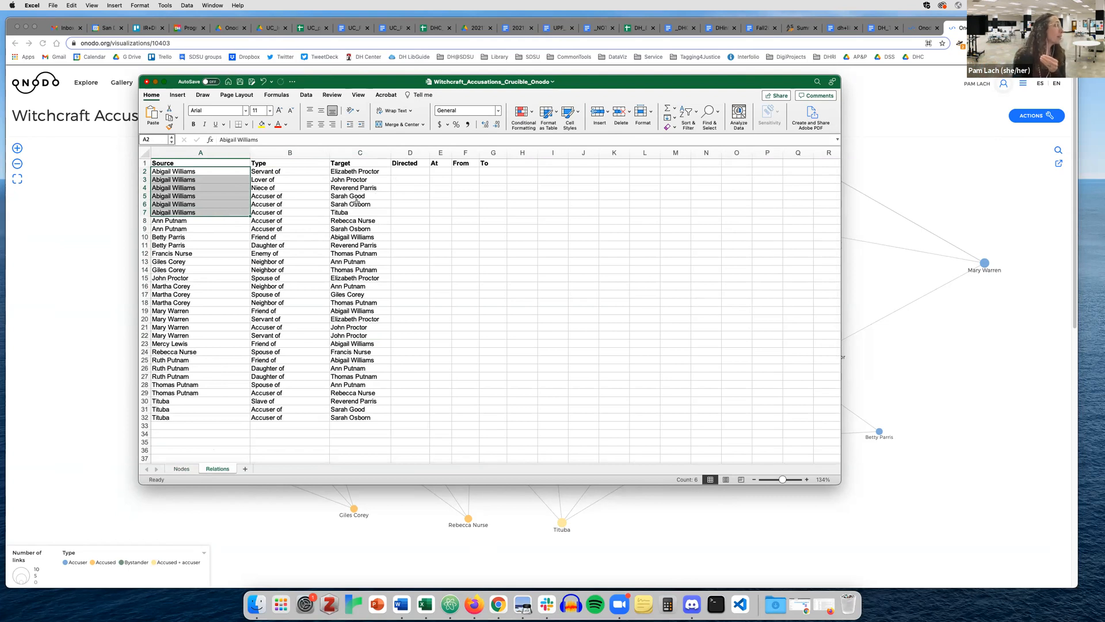
left_click(349, 236)
left_click(353, 310)
left_click(360, 236)
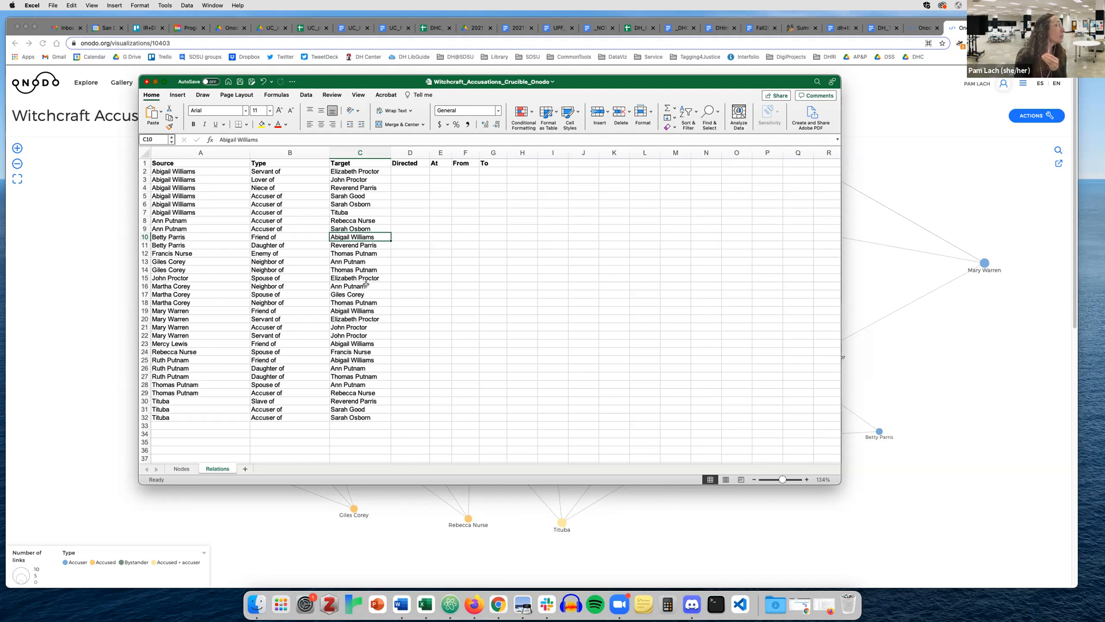
left_click(365, 358)
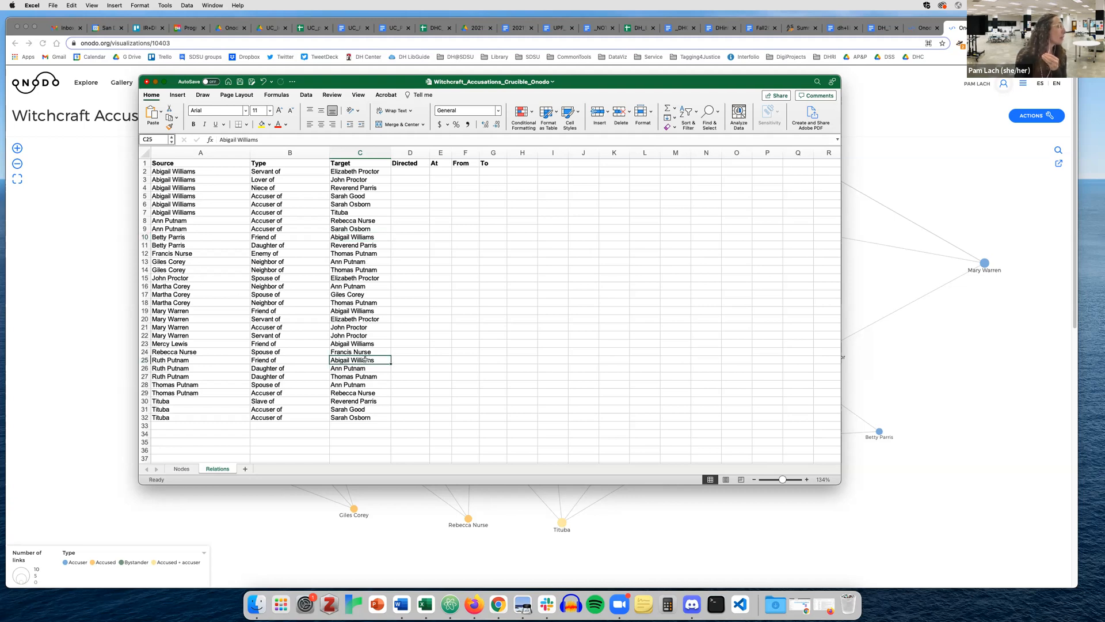
left_click(366, 342)
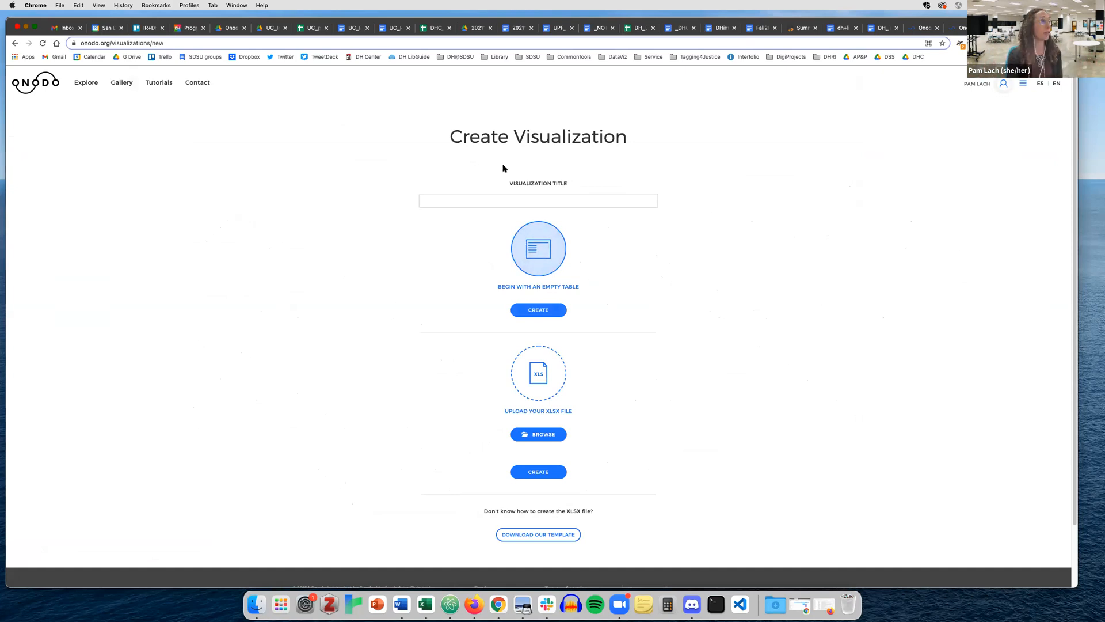
Title the visualization 'test viz - refresher' and create it from an empty table
left_click(511, 200)
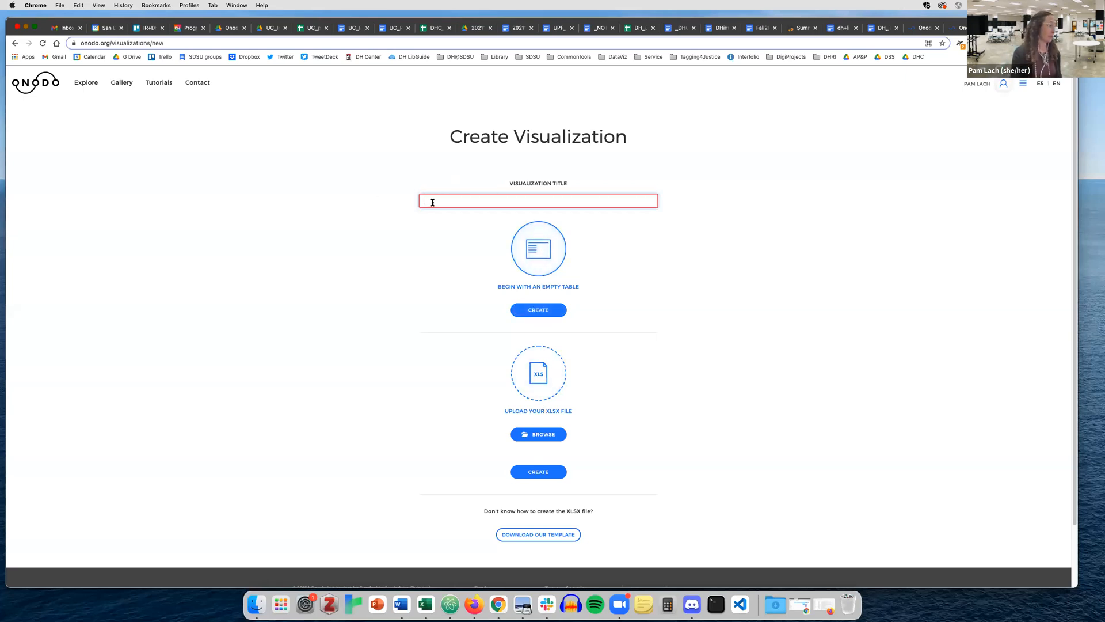
type("test viz - refresher")
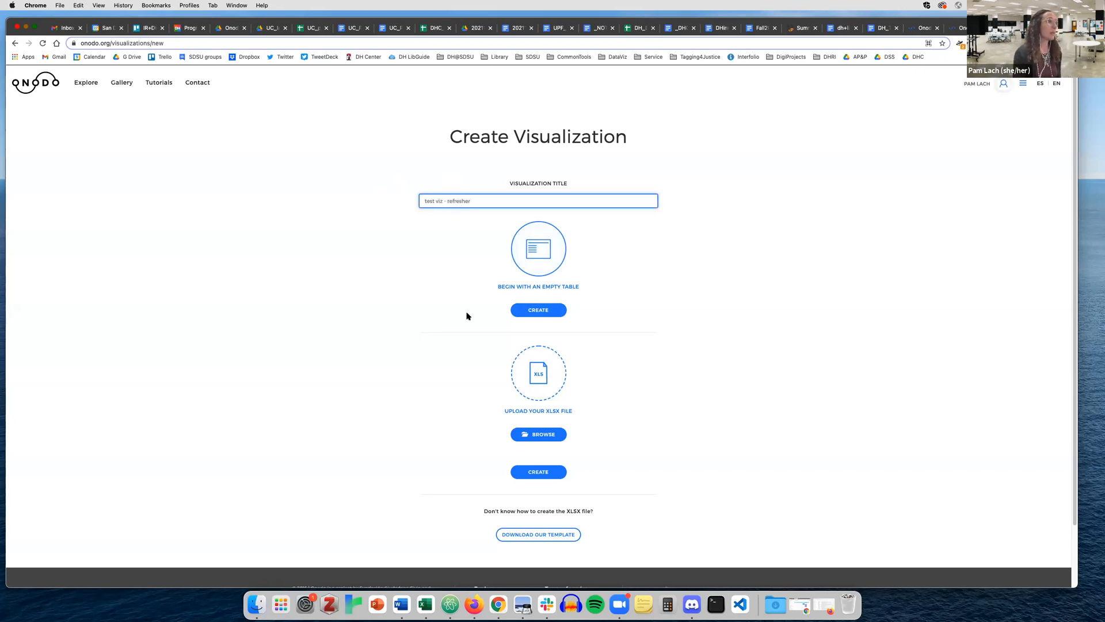
left_click(542, 311)
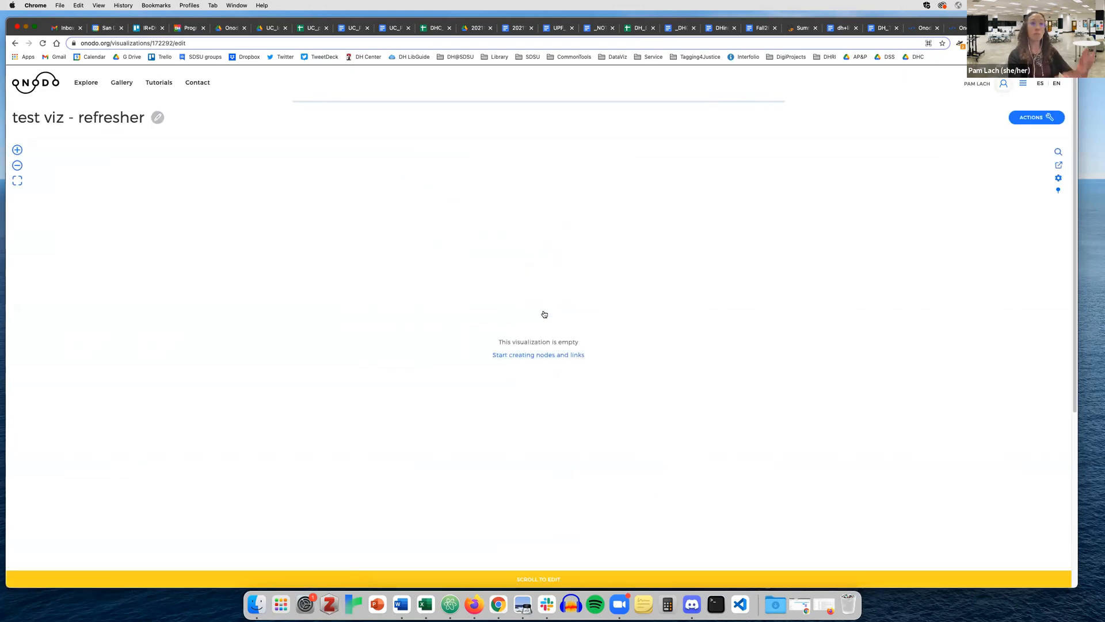
Add a node named Ginny with type Senior pup
left_click(542, 579)
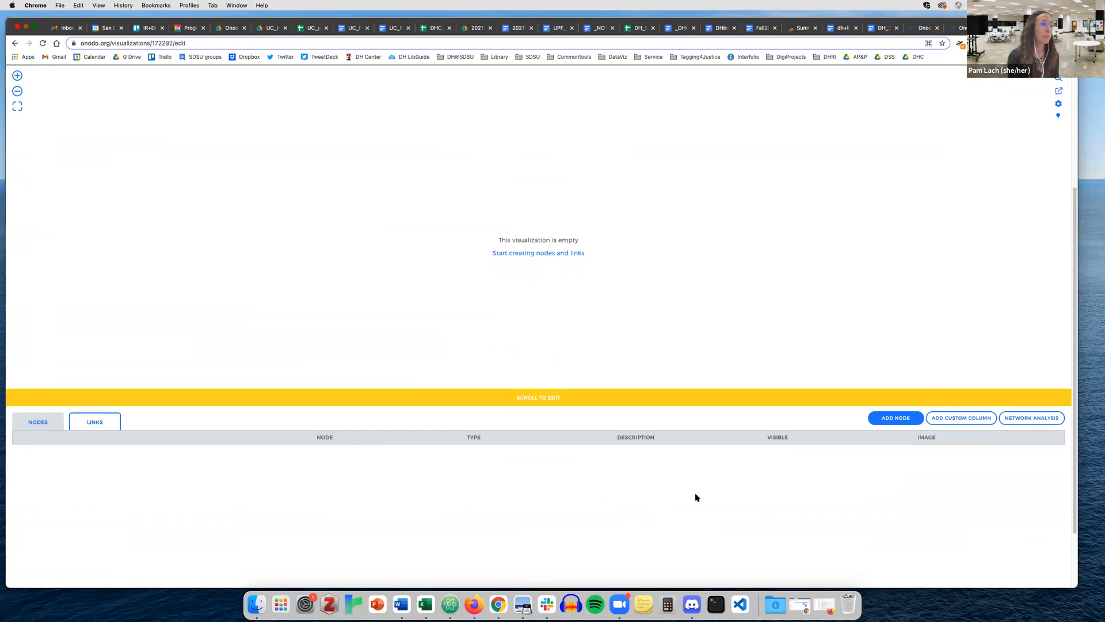
left_click(893, 417)
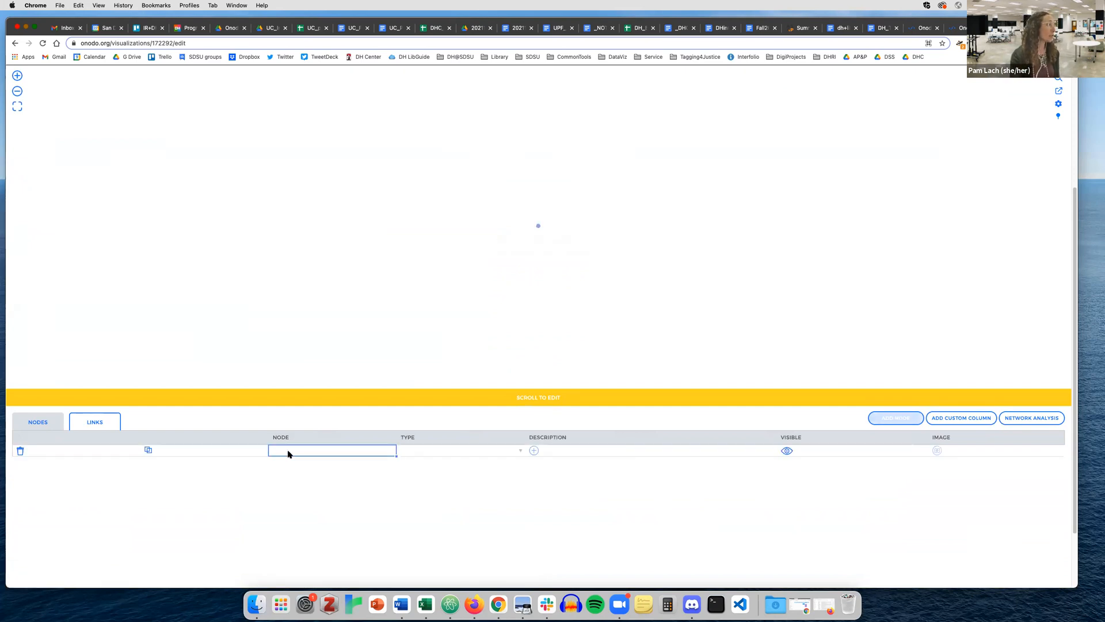
type("Ginny")
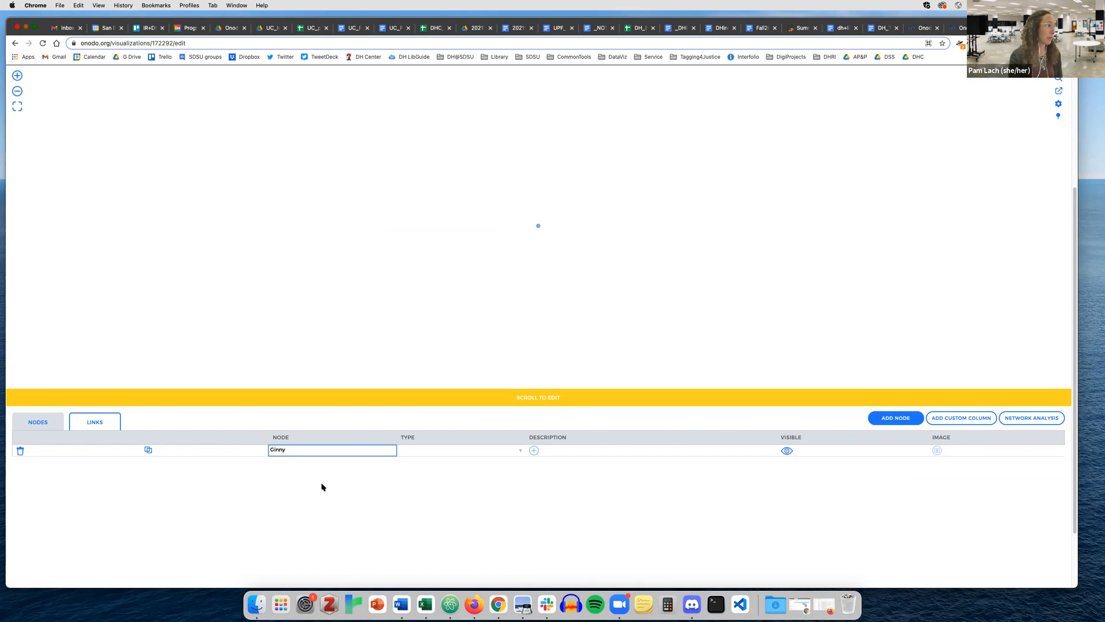
left_click(519, 450)
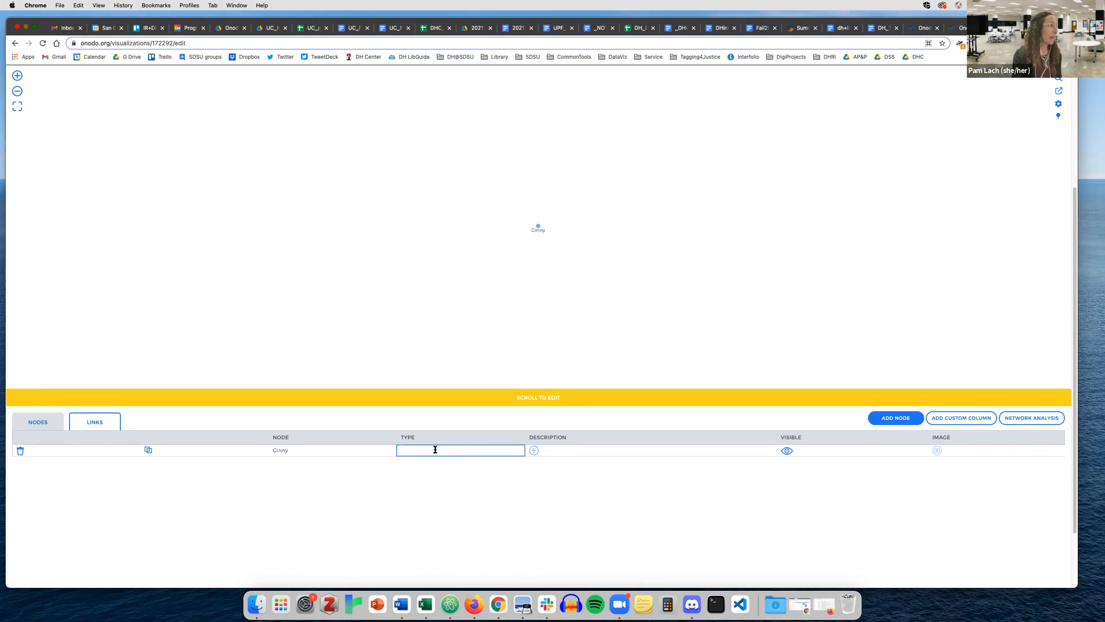
type("Senior pup")
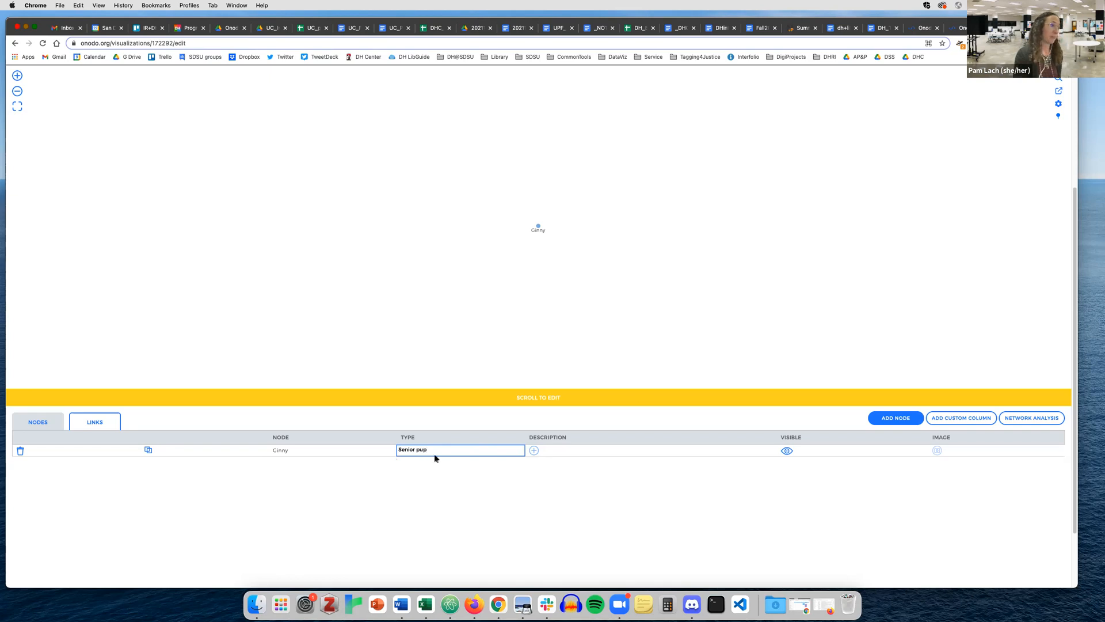
left_click(572, 454)
Open Ginny's description editor and write 'Ginny is the cutest'
left_click(590, 450)
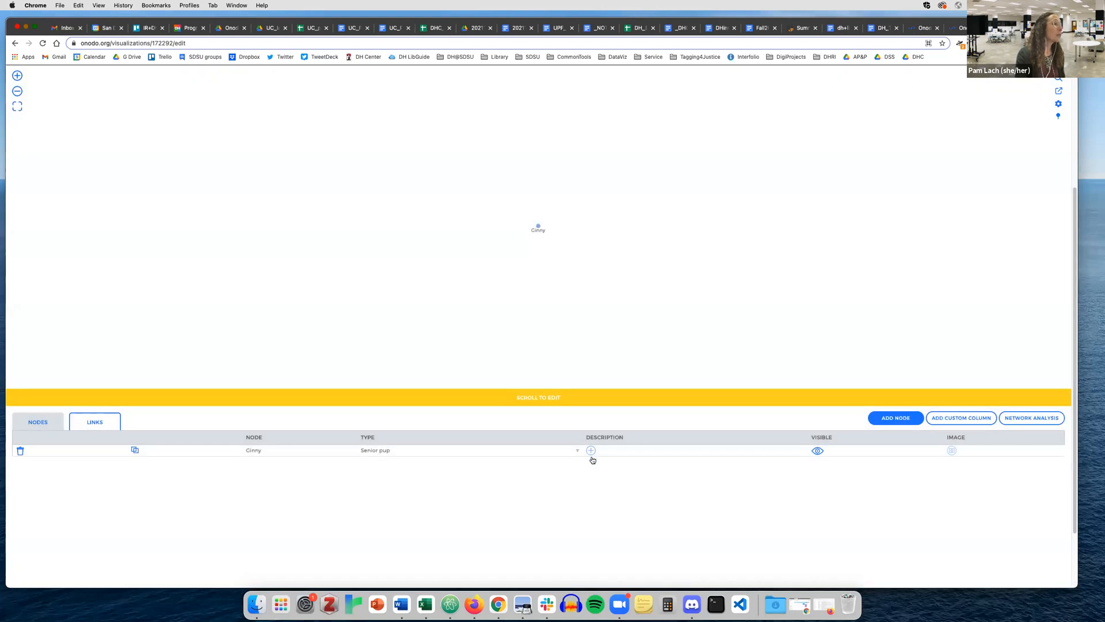
left_click(590, 450)
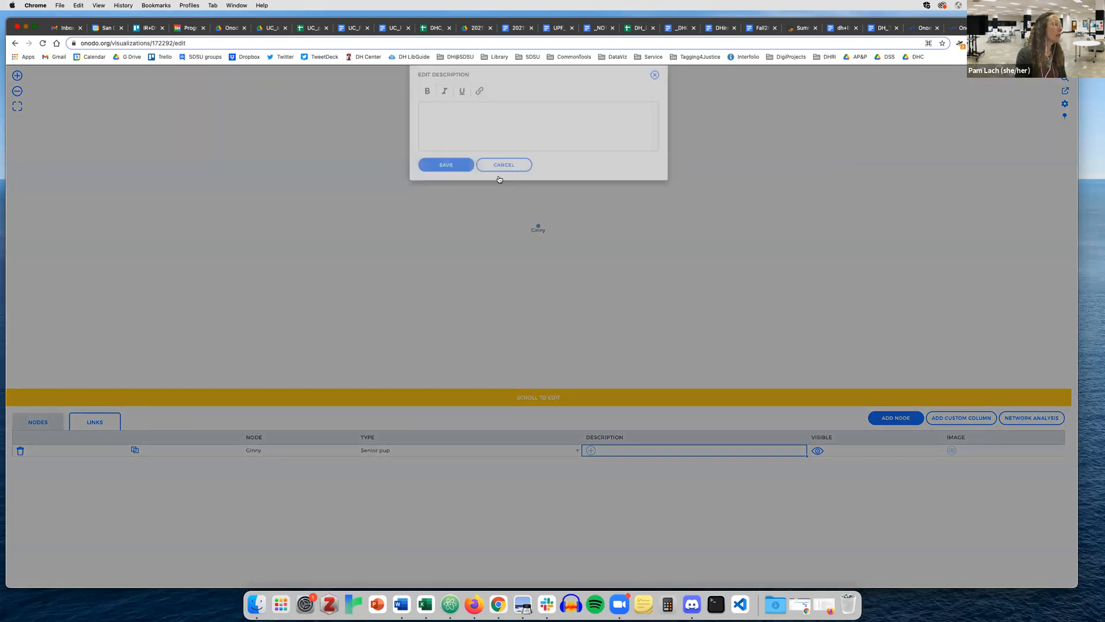
left_click(449, 136)
type("Ginny is the cutest")
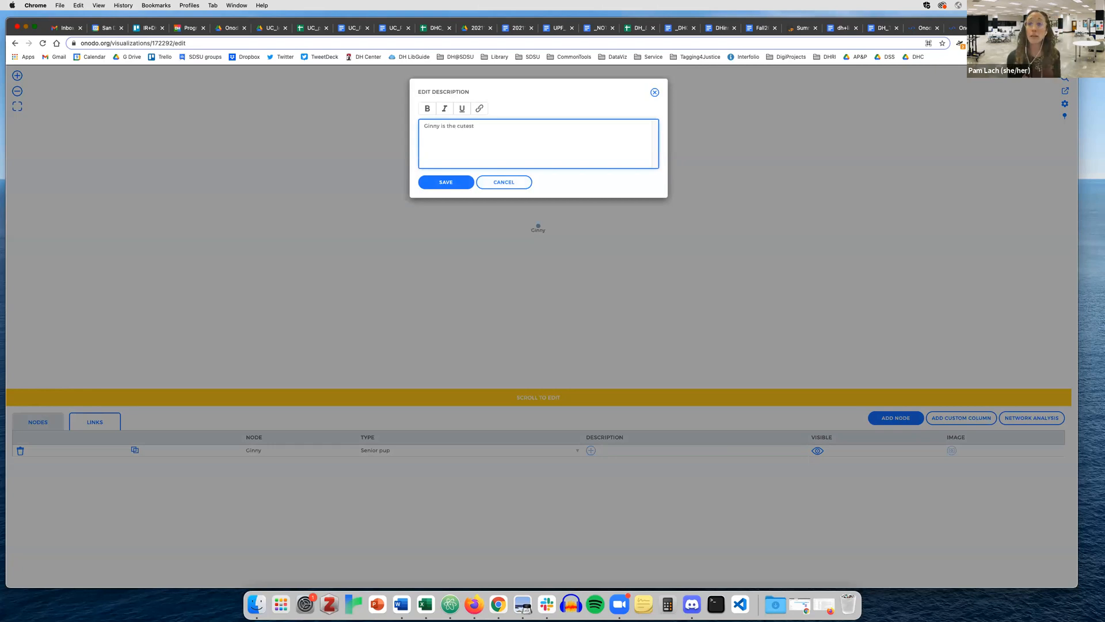
Save 'Ginny is the cutest' as Ginny's description
left_click(454, 189)
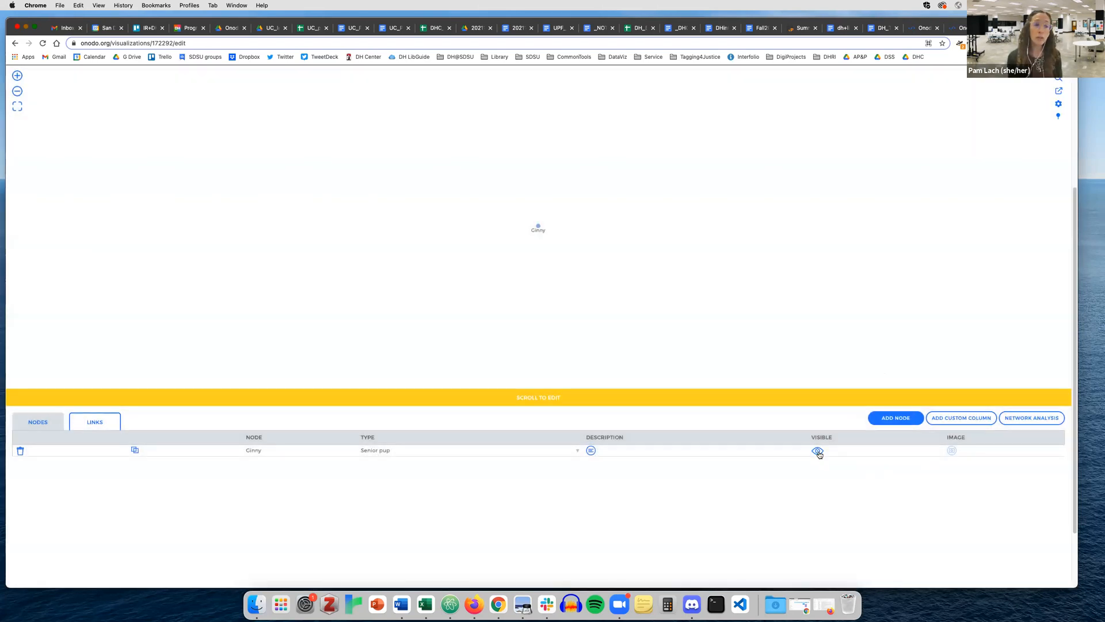
Attach IMG-9773_small.jpg from the Puppies folder as Ginny's node image
left_click(950, 451)
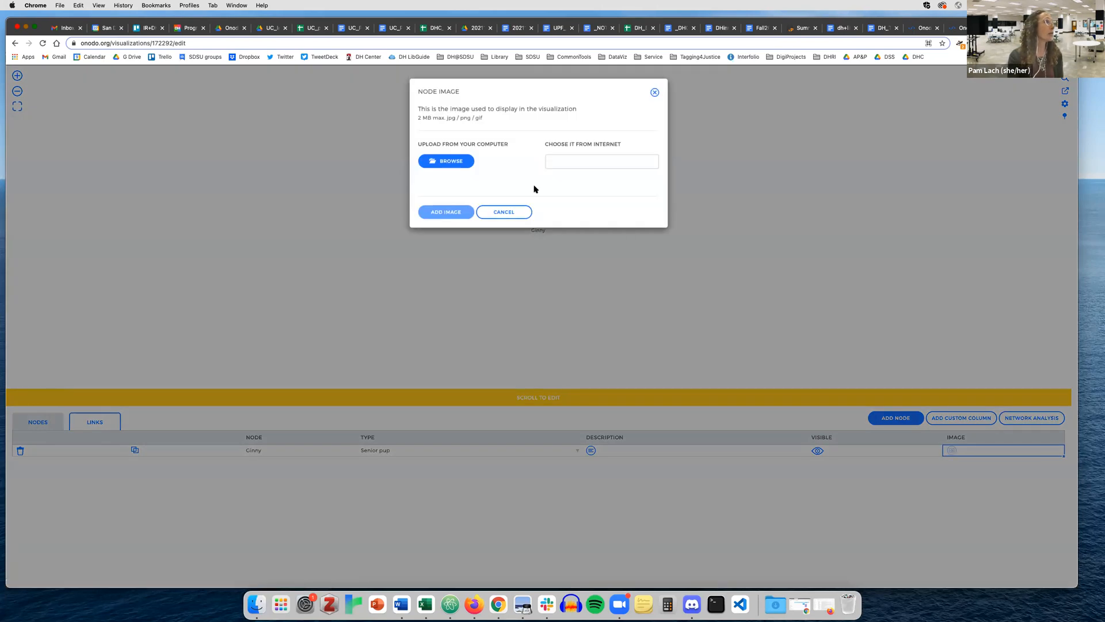
left_click(455, 161)
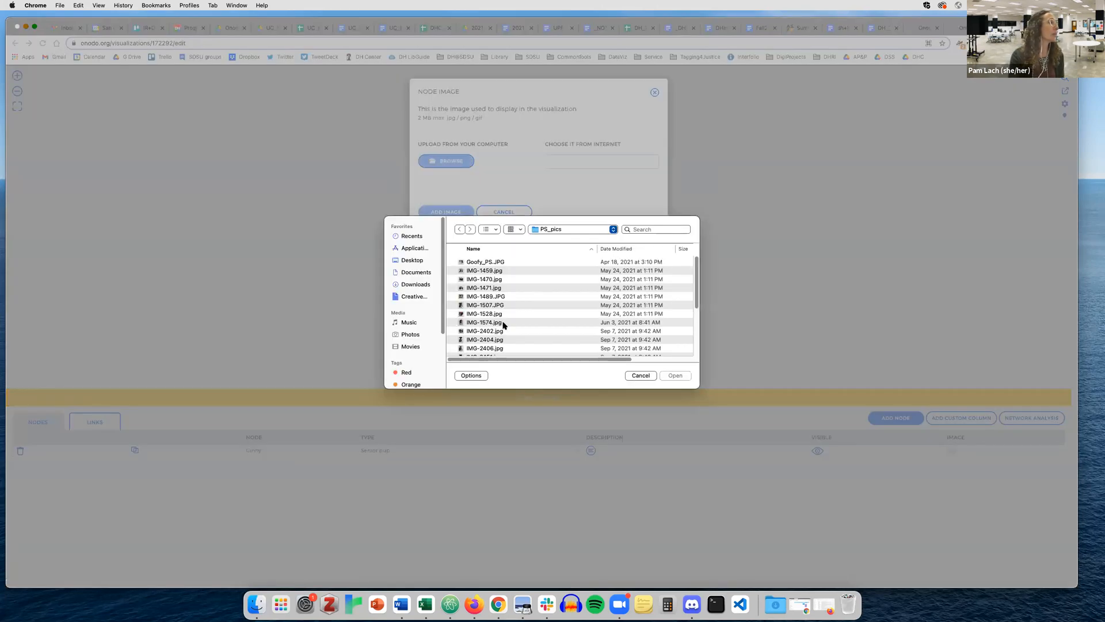
left_click(572, 229)
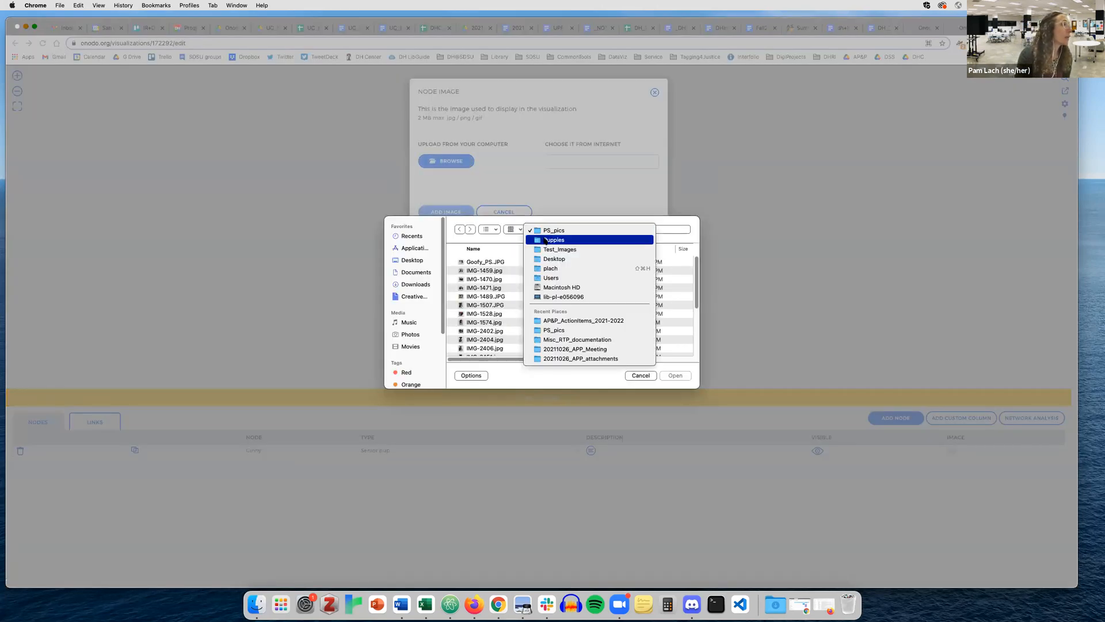
left_click(552, 239)
left_click(489, 229)
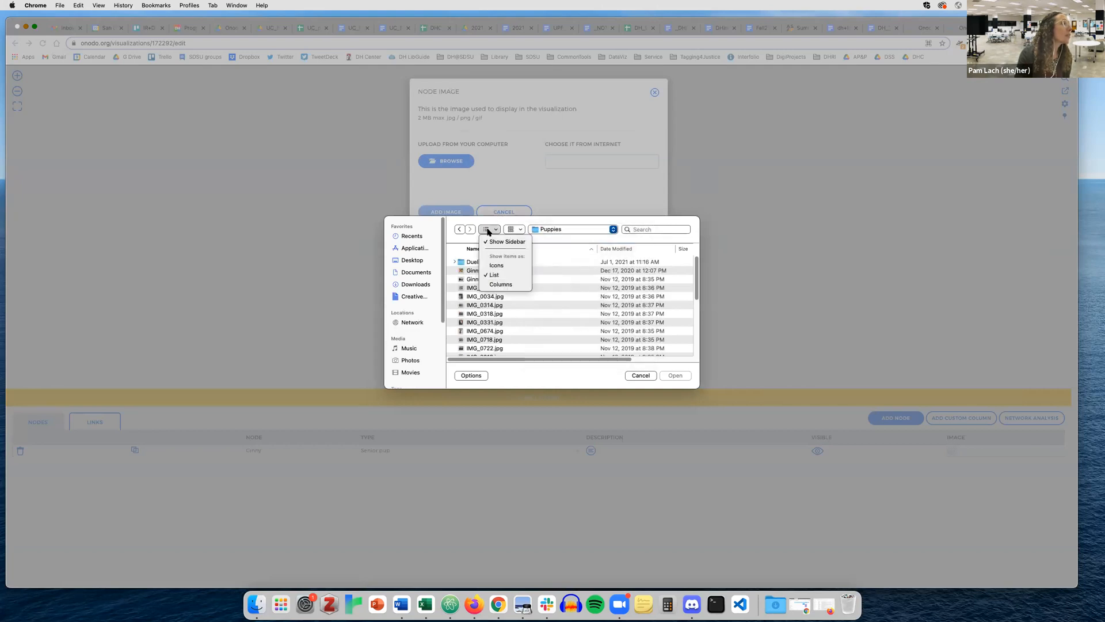
left_click(490, 269)
left_click(521, 318)
scroll(521, 320, "down", 2)
scroll(524, 323, "down", 3)
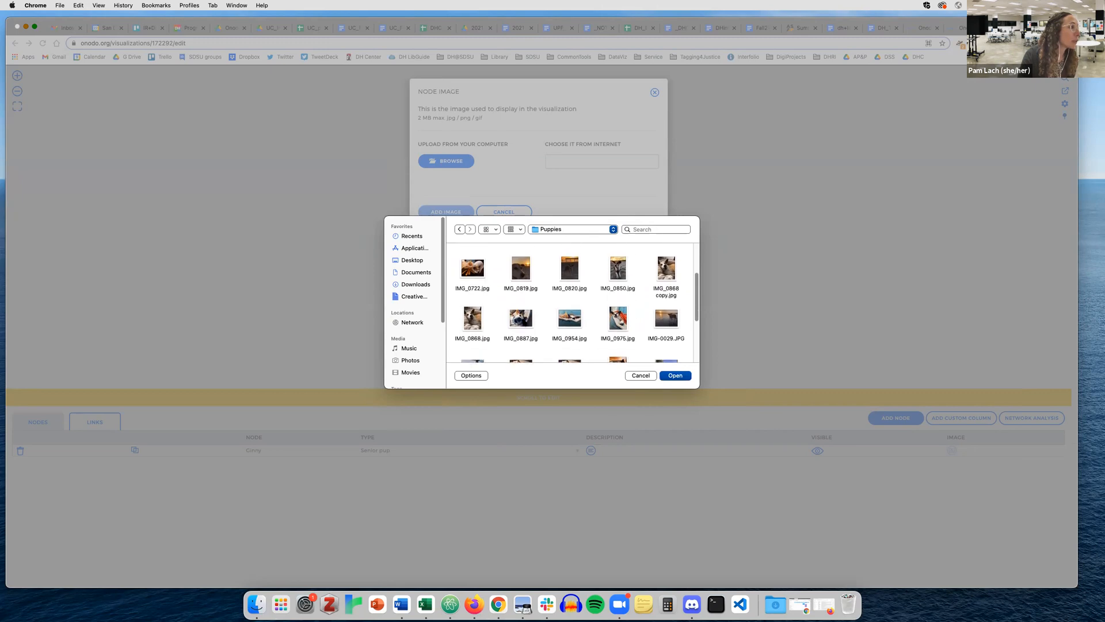
scroll(523, 321, "down", 4)
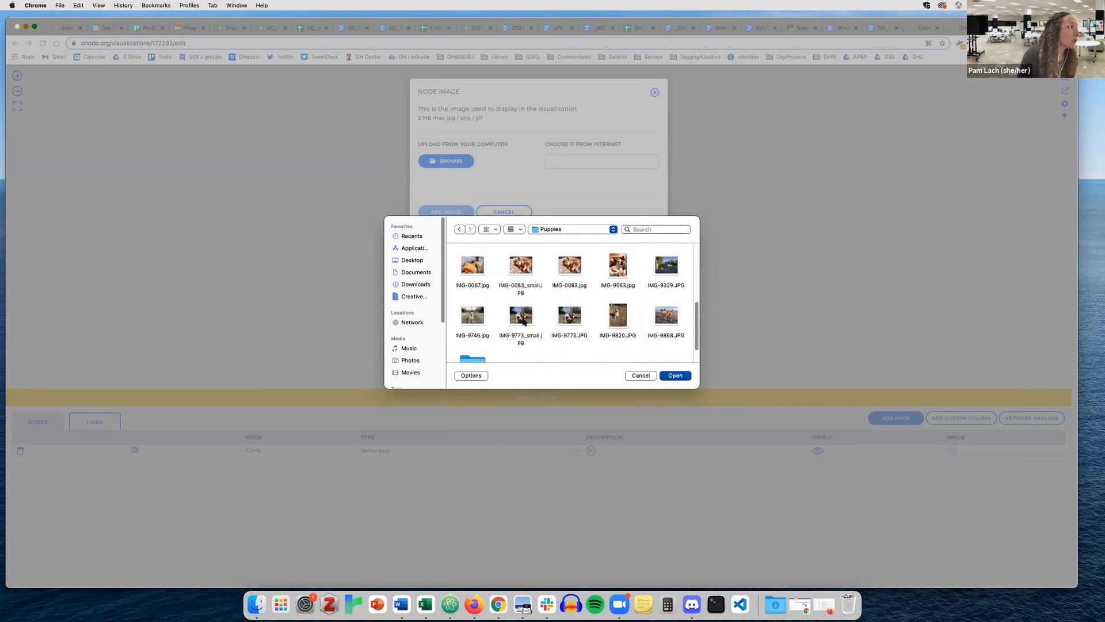
left_click(578, 324)
left_click(518, 319)
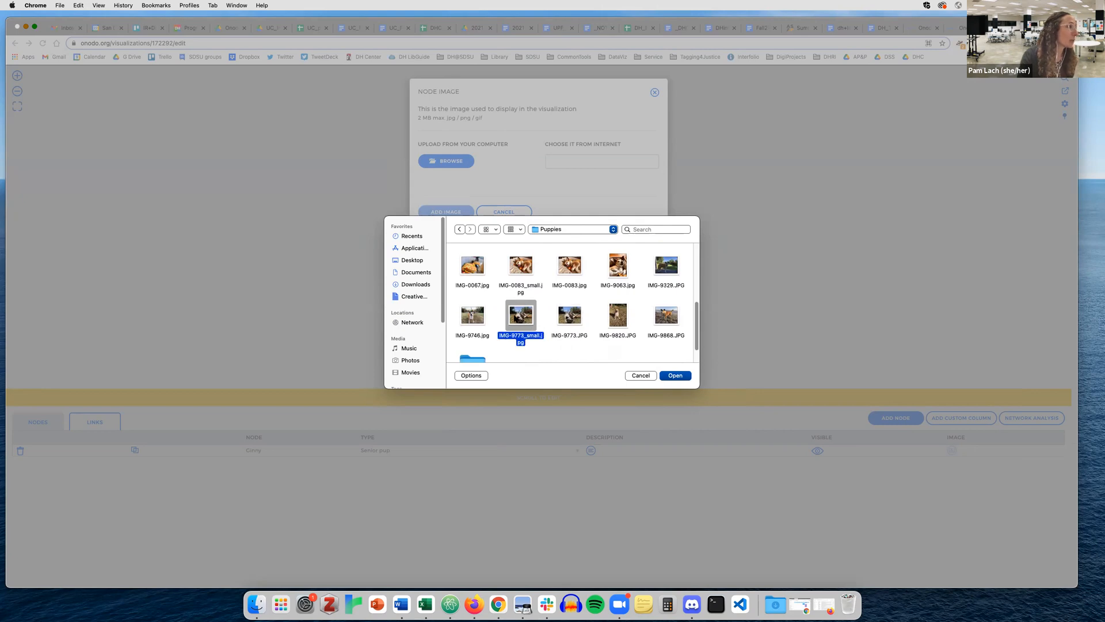
left_click(674, 375)
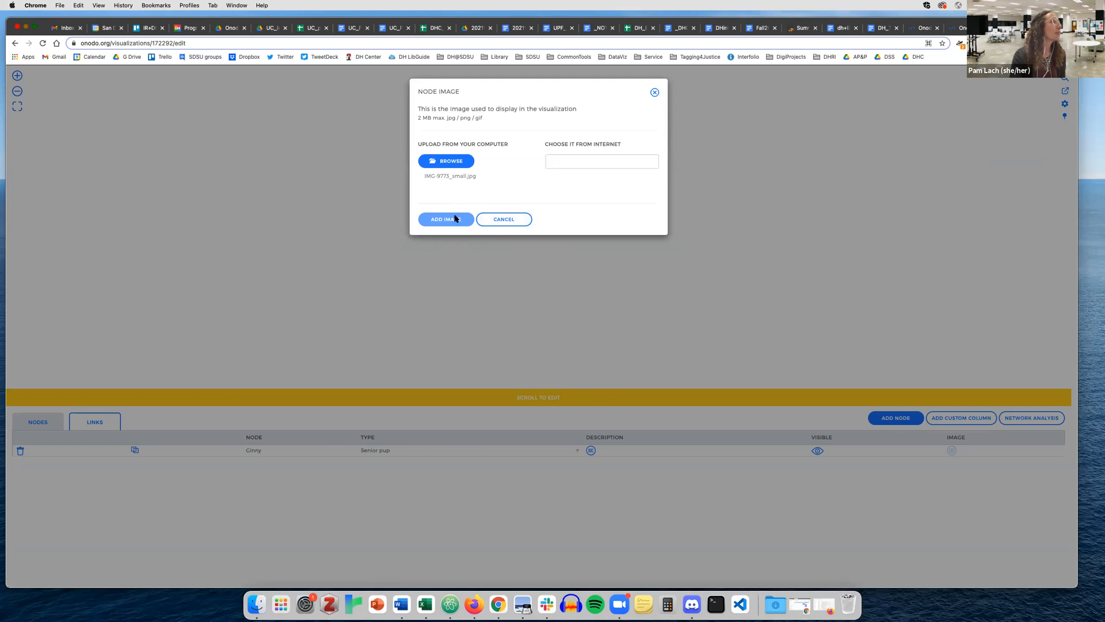
left_click(655, 92)
Reselect IMG-9773_small.jpg for Ginny's image and close the image settings
left_click(953, 453)
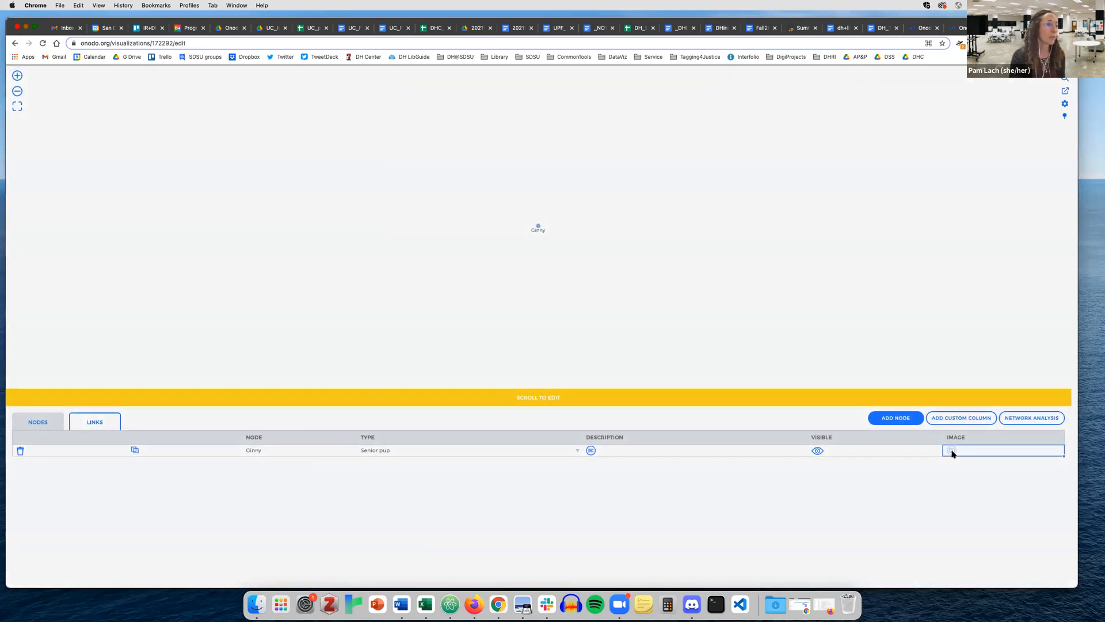
left_click(448, 212)
left_click(450, 161)
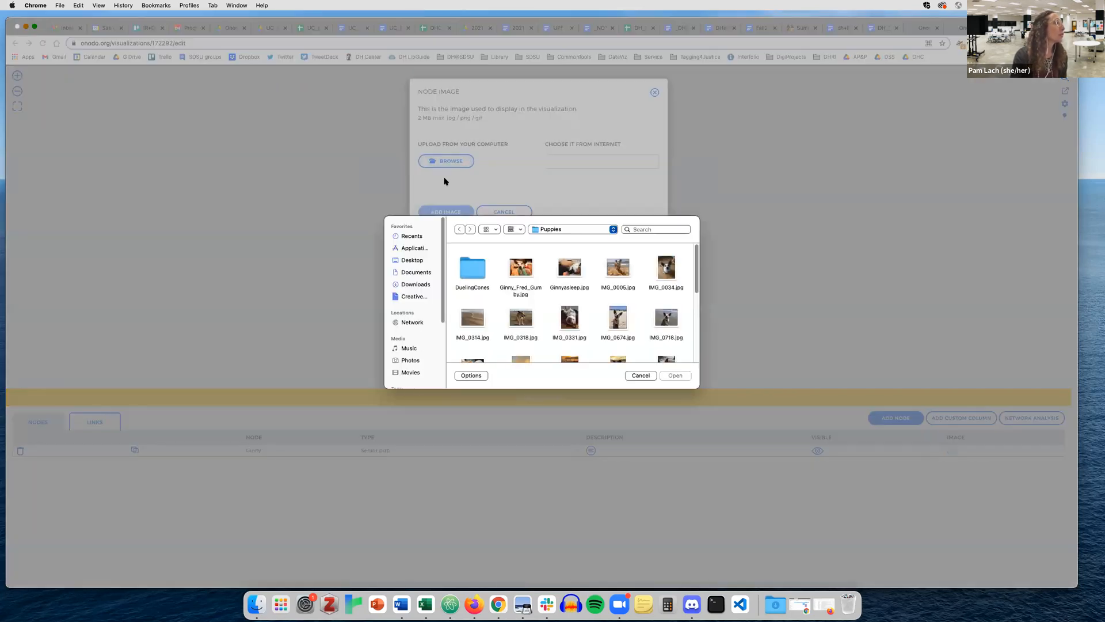
scroll(587, 324, "down", 5)
scroll(587, 324, "down", 3)
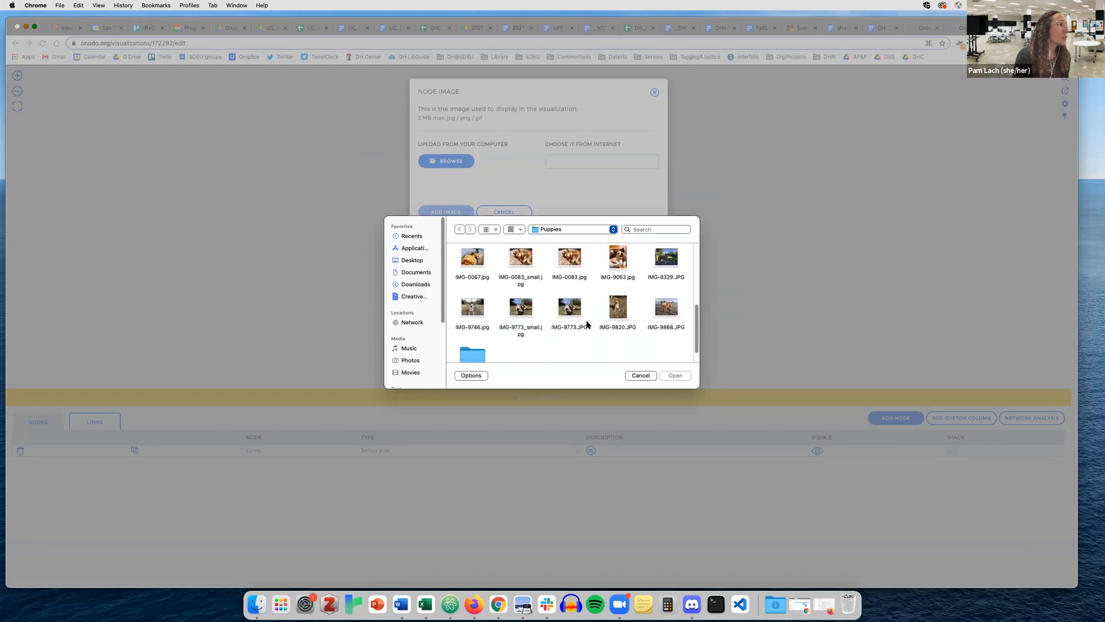
left_click(521, 278)
left_click(675, 376)
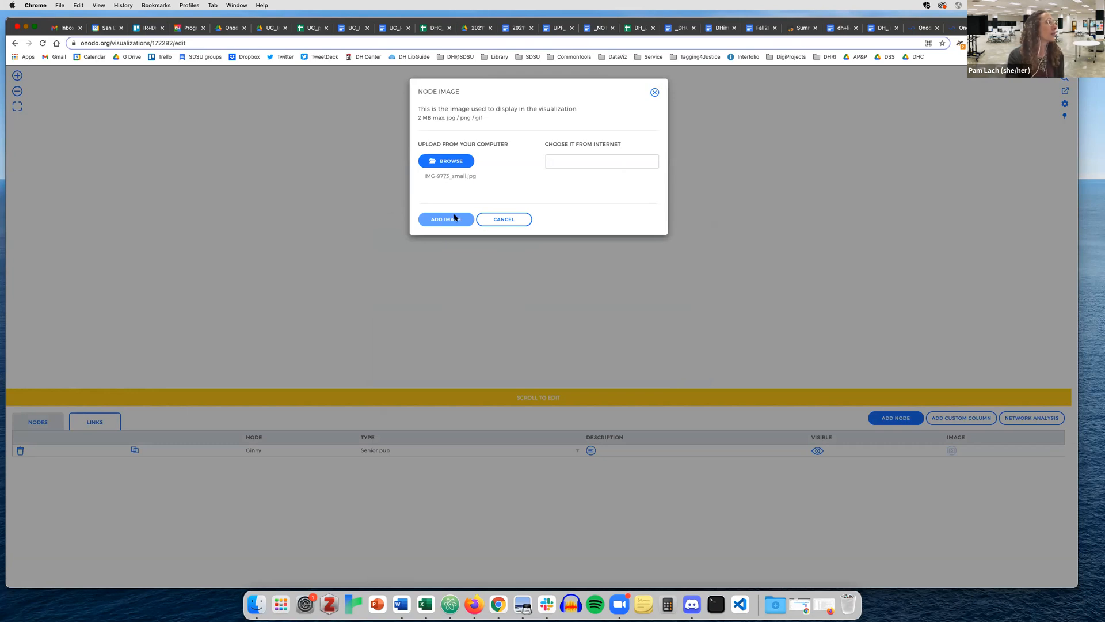
left_click(655, 93)
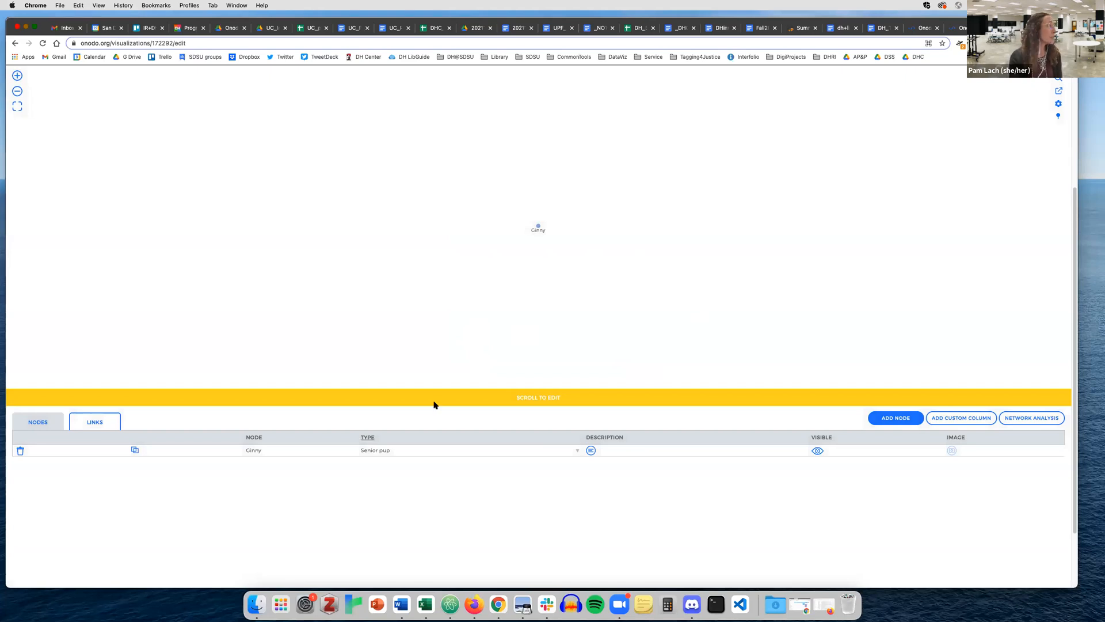
Add a second node named Pablo Socks with type Puppy
left_click(901, 420)
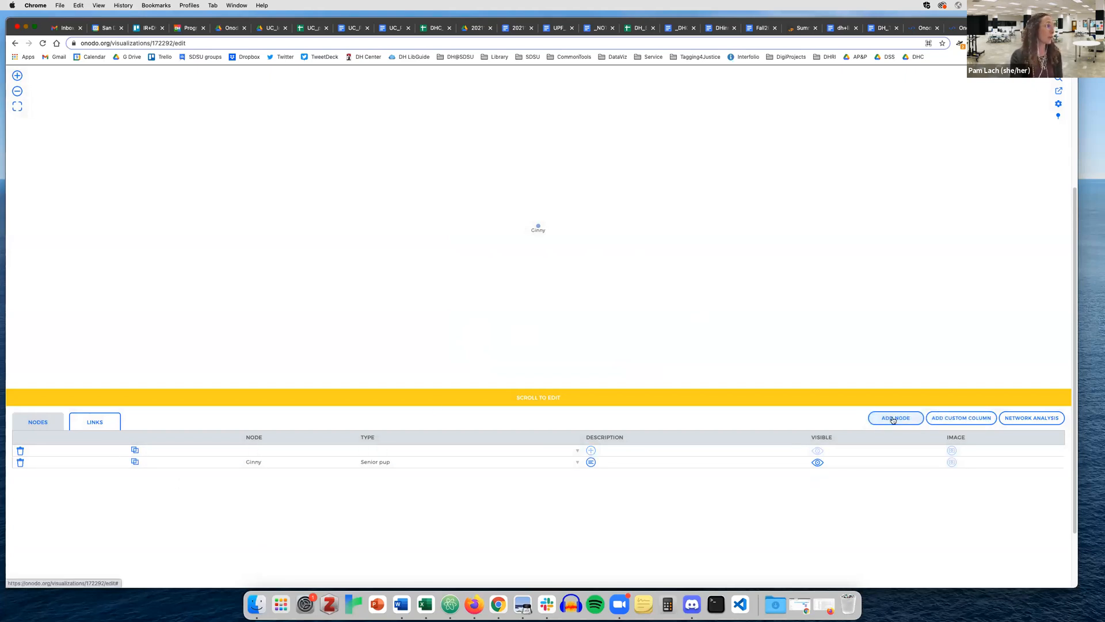
type("Pablo Socks")
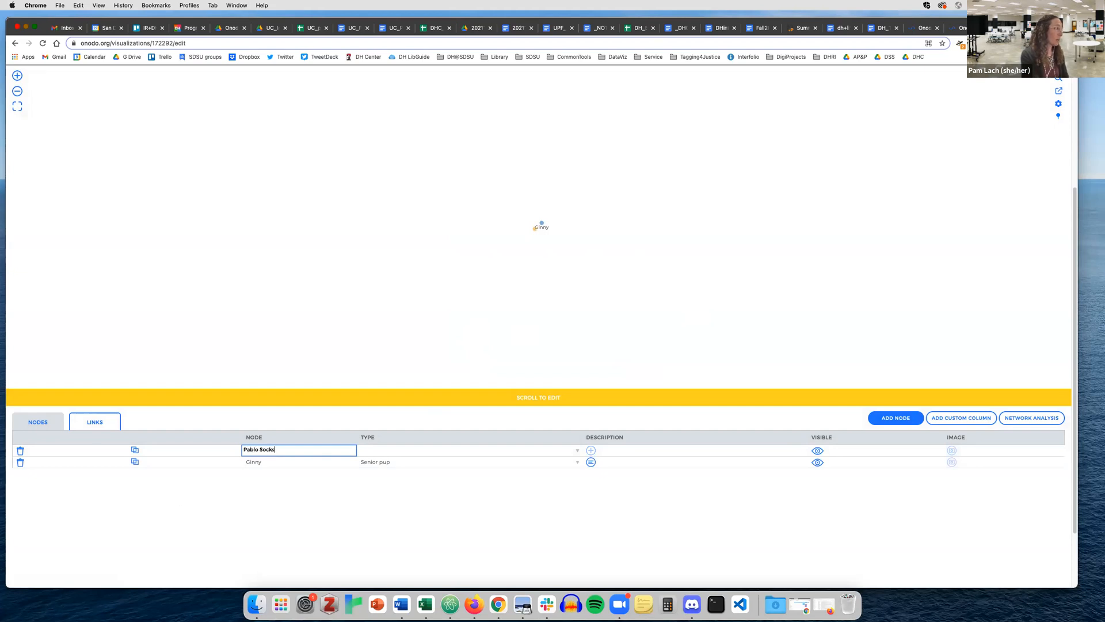
key("Tab")
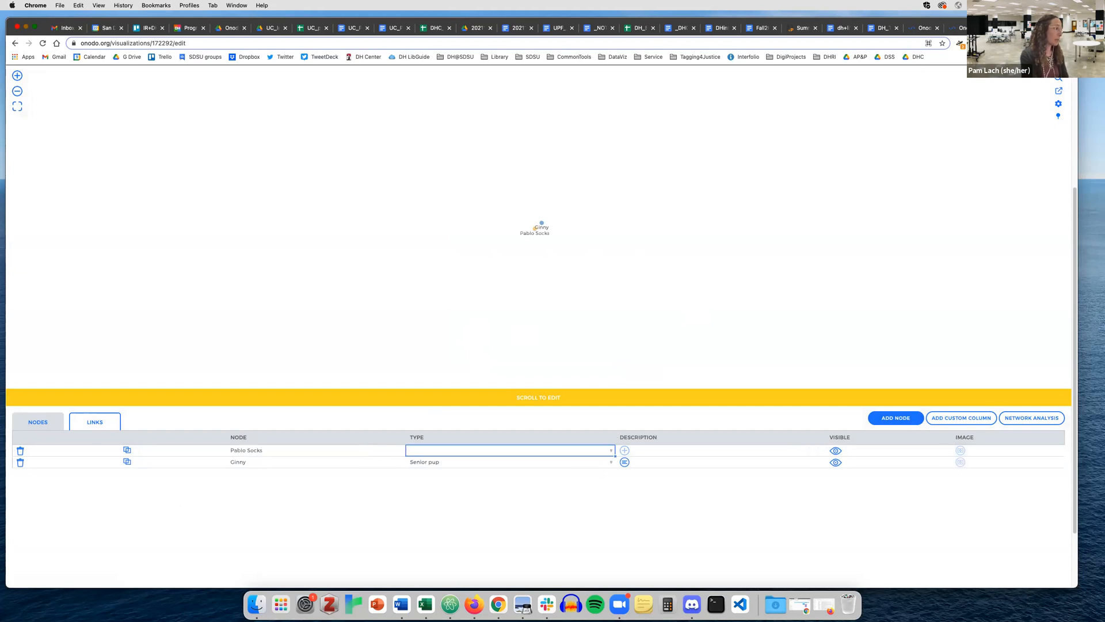
type("Py")
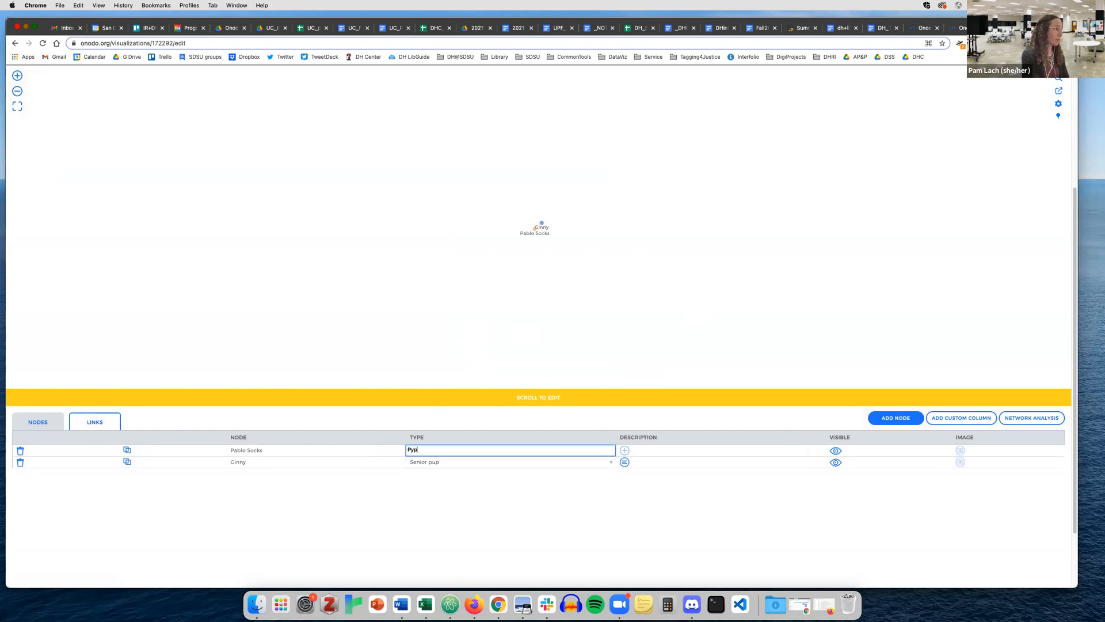
key("BackSpace")
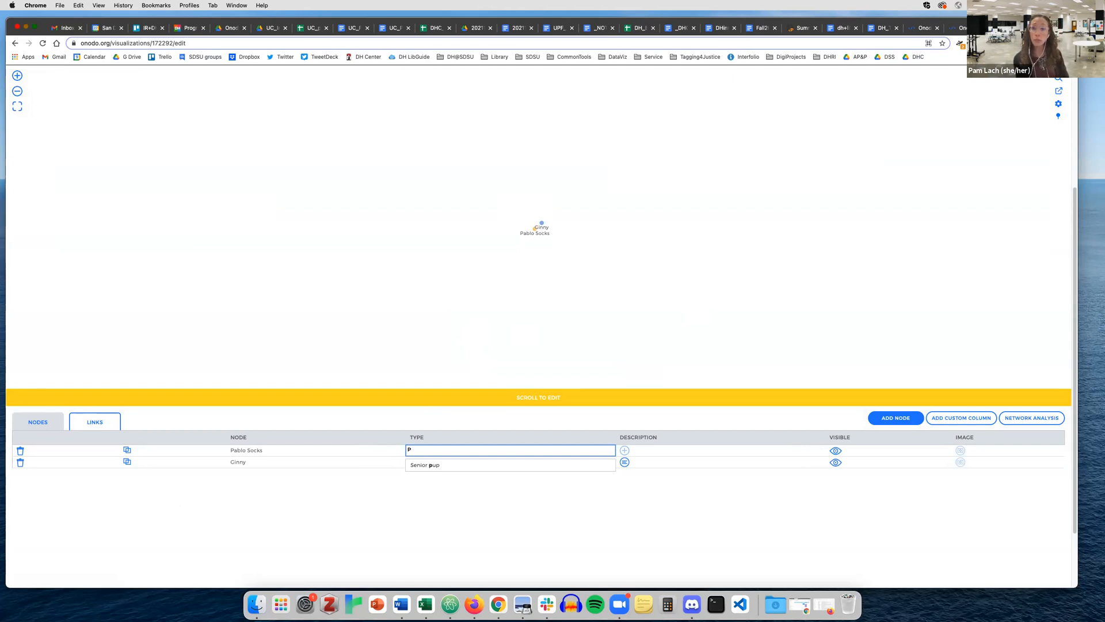
type("uppy")
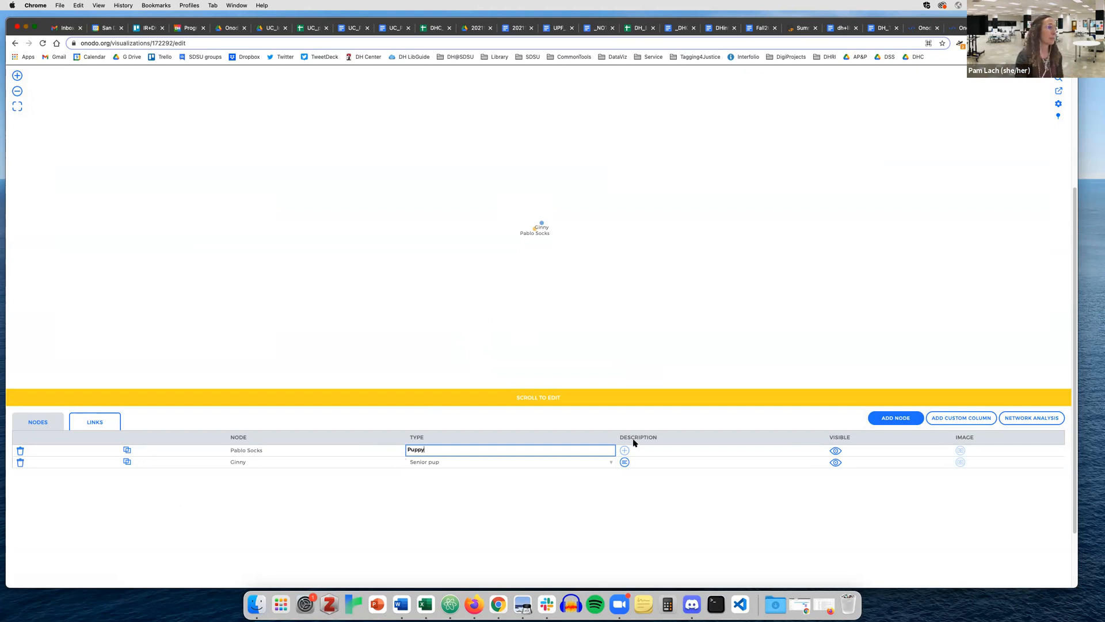
left_click(560, 491)
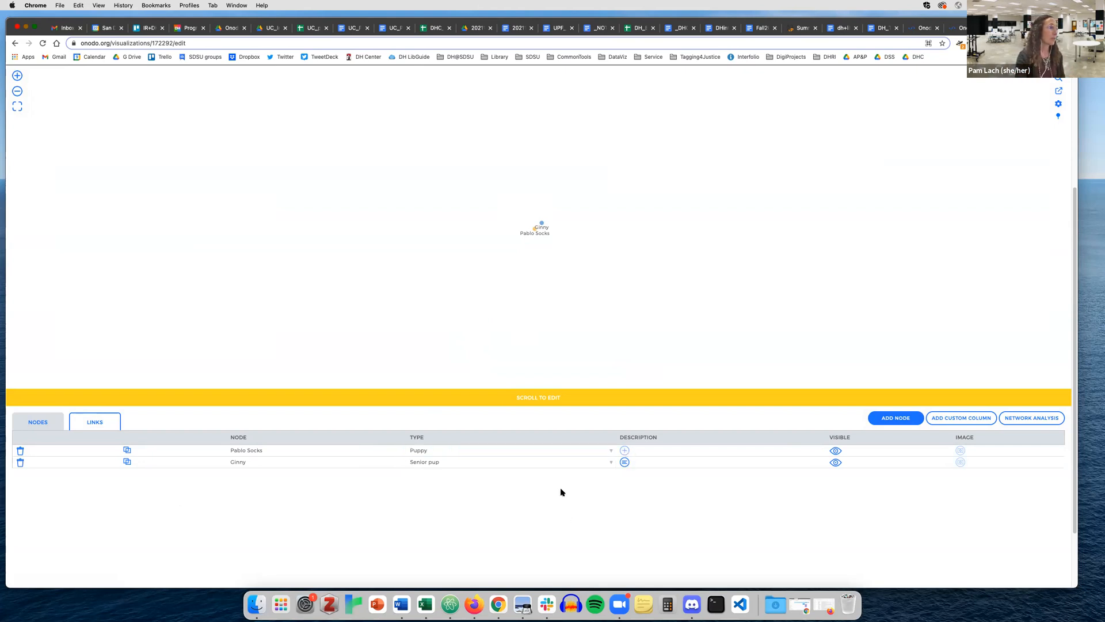
Give Pablo Socks the description 'Pablo Socks is a puppy' and save it
left_click(624, 450)
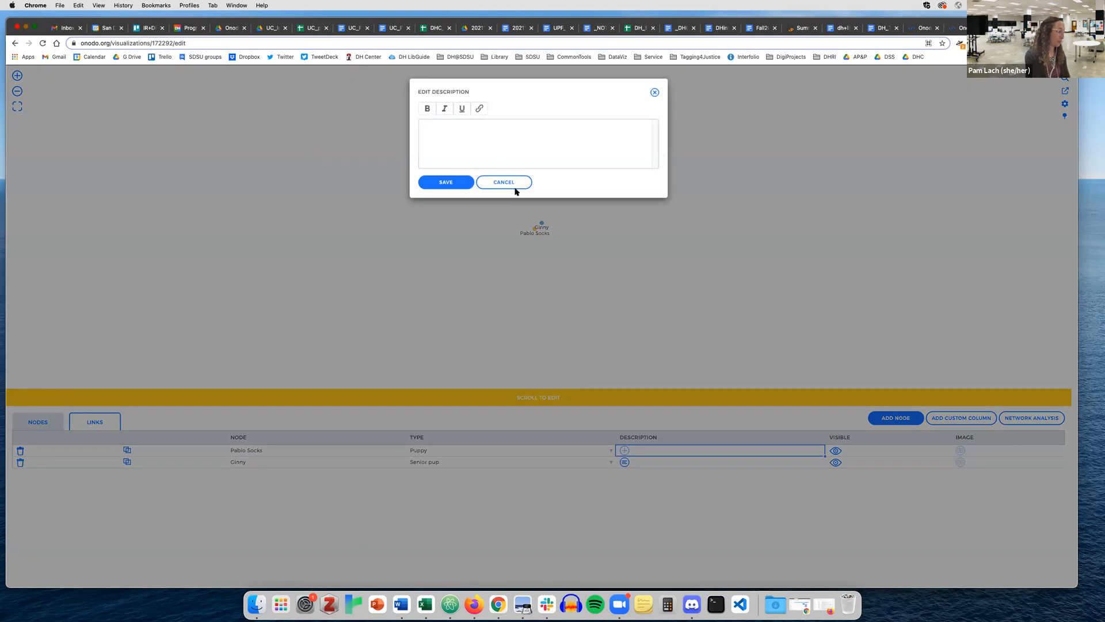
left_click(513, 160)
type("Pablos So")
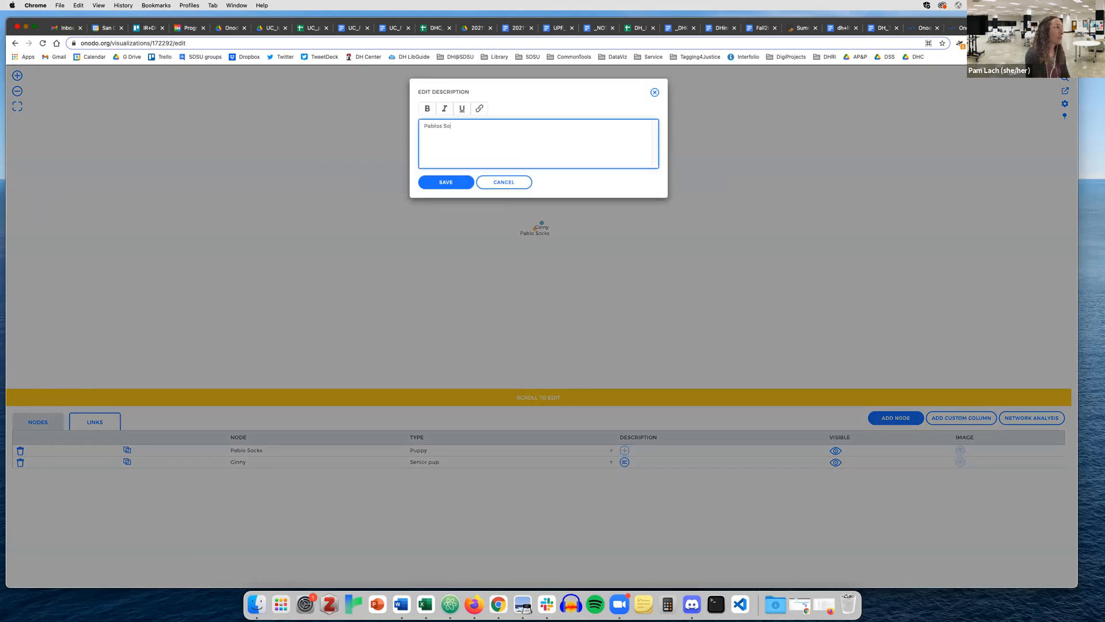
key("BackSpace")
type("Socks")
type(" is a puppy")
left_click(444, 181)
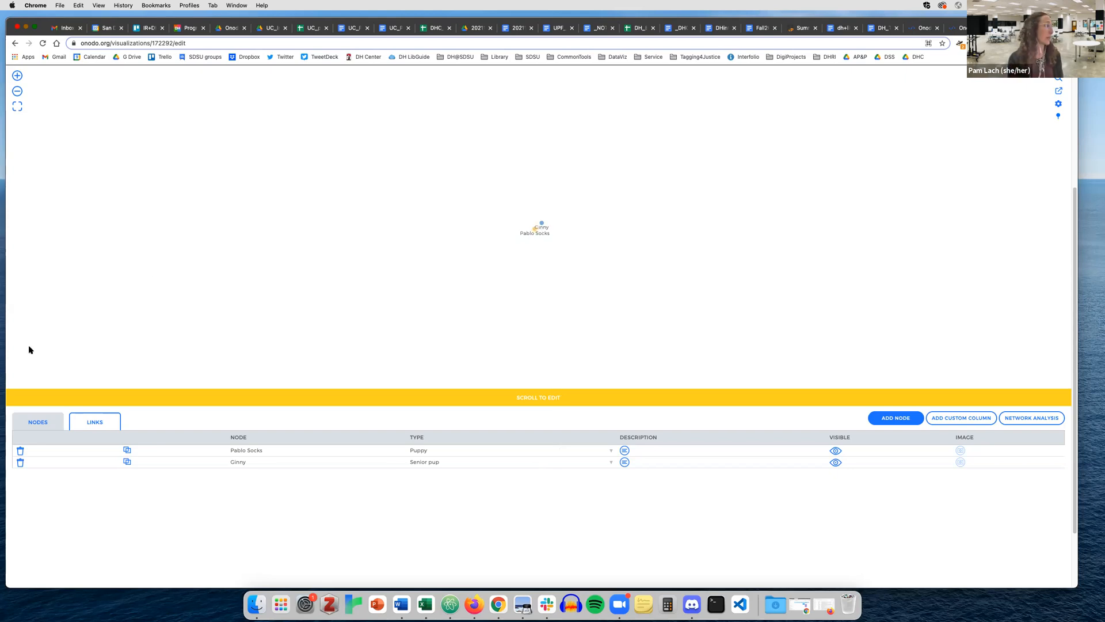
Add a node row named Yama and pick the Senior pup type suggestion
left_click(882, 412)
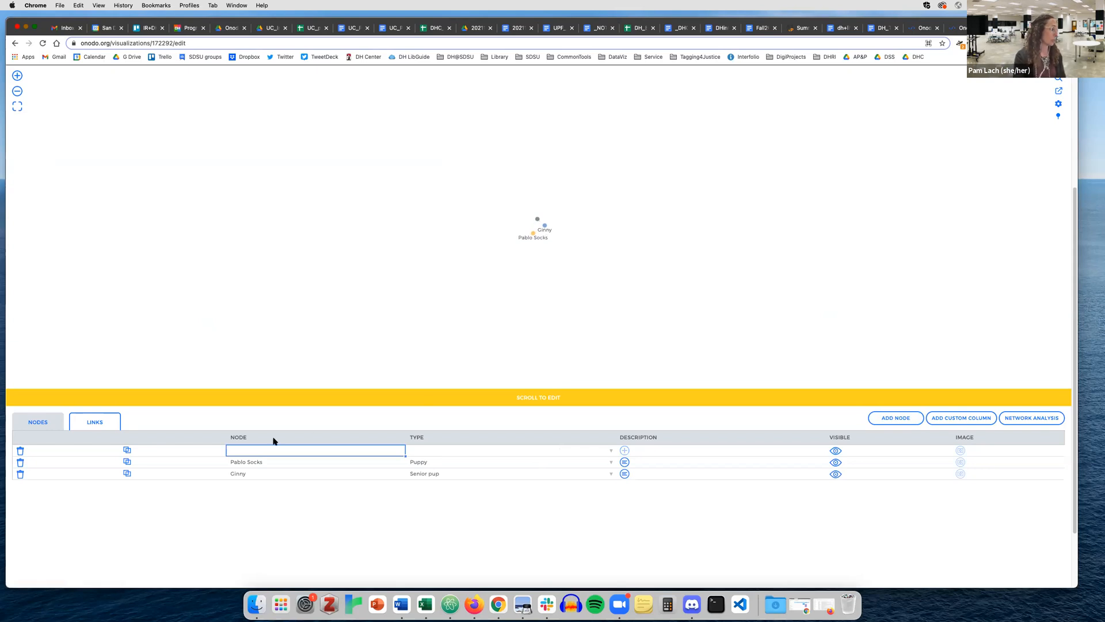
type("Yana")
key("BackSpace")
key("BackSpace")
key("BackSpace")
type("ama")
key("Tab")
type("S")
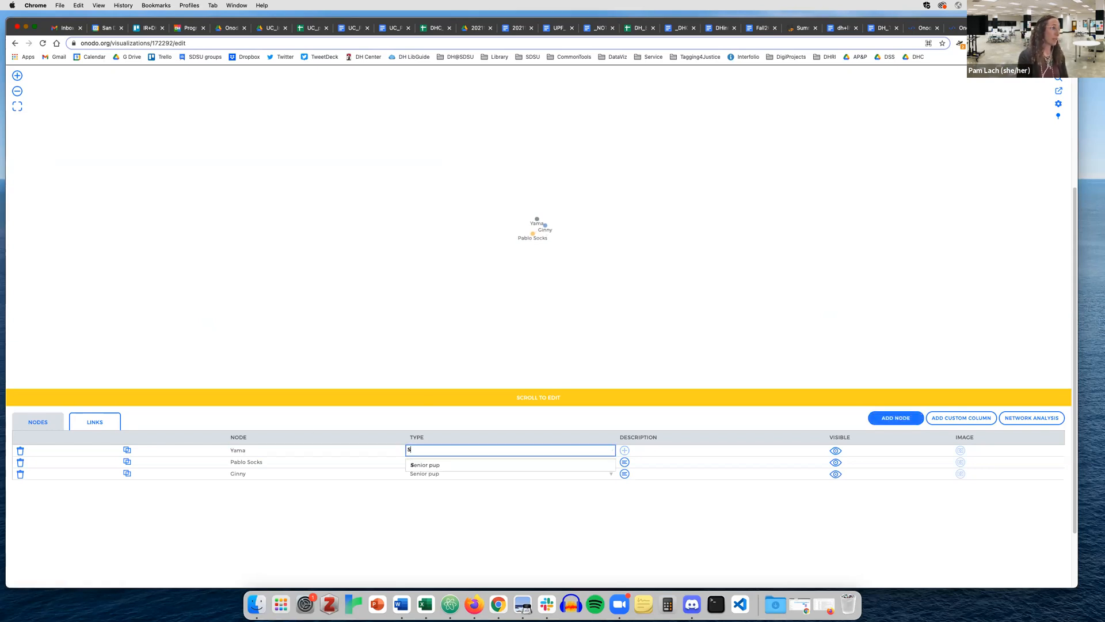
type("ee")
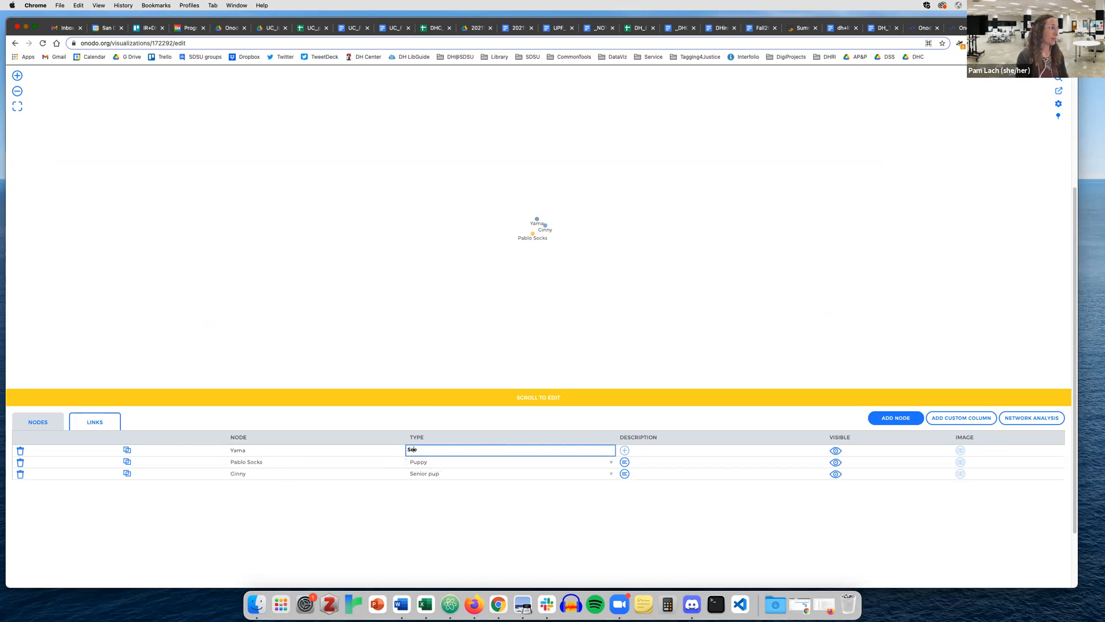
key("BackSpace")
left_click(444, 465)
key("Tab")
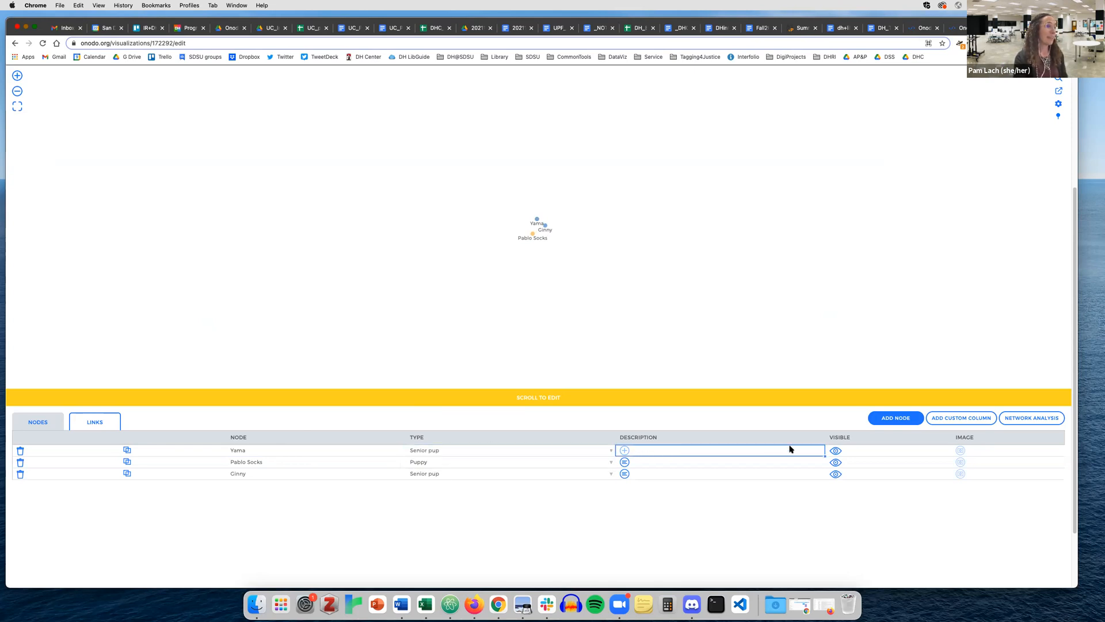
Leave Yama's description cell and open its Edit Description dialog
left_click(424, 522)
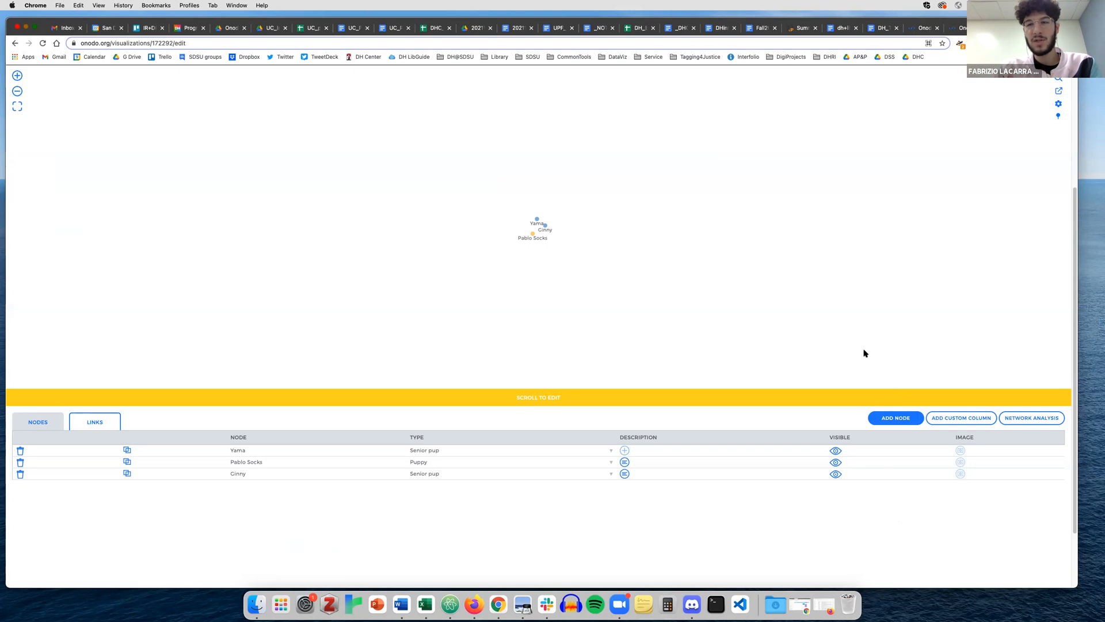
left_click(625, 451)
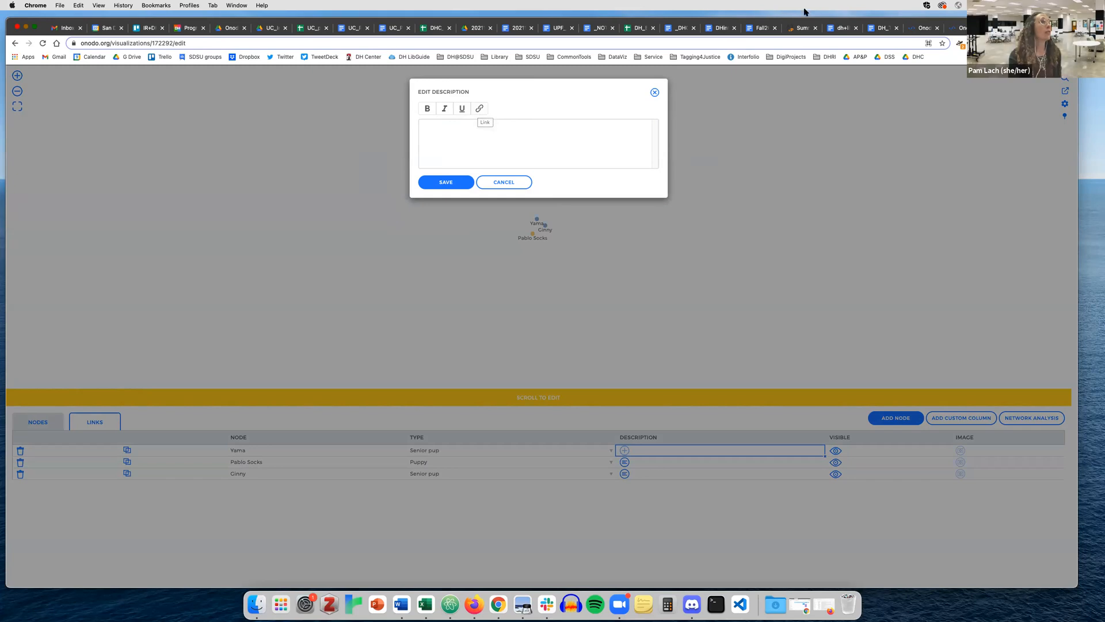
Follow the tool refreshers short link in the quick-sheet doc to the shared Drive folder
left_click(879, 30)
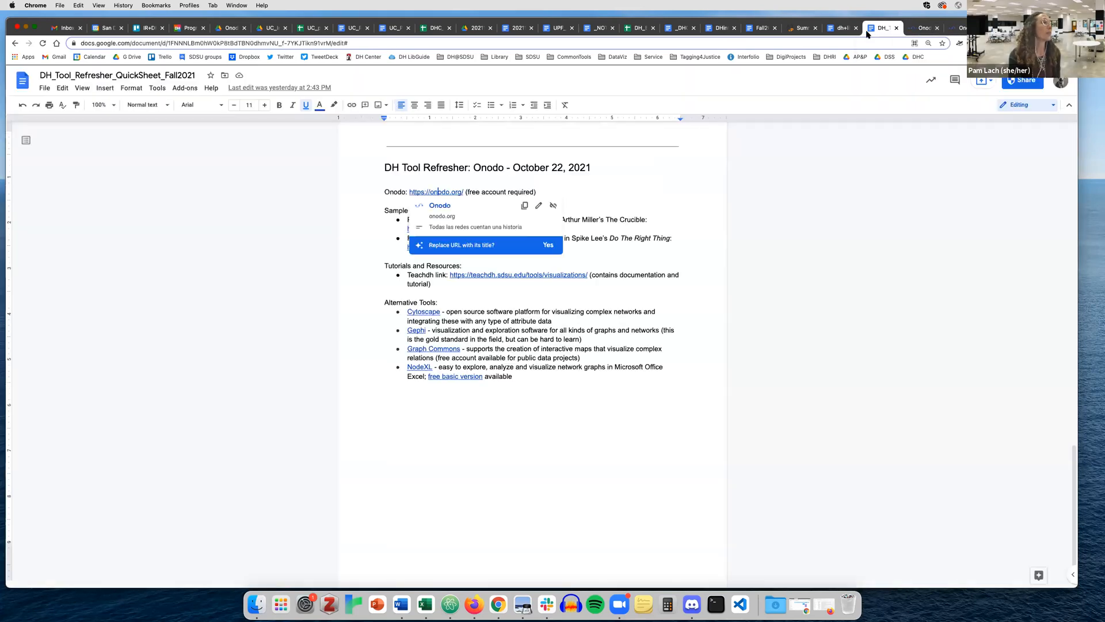
left_click(534, 366)
left_click(437, 192)
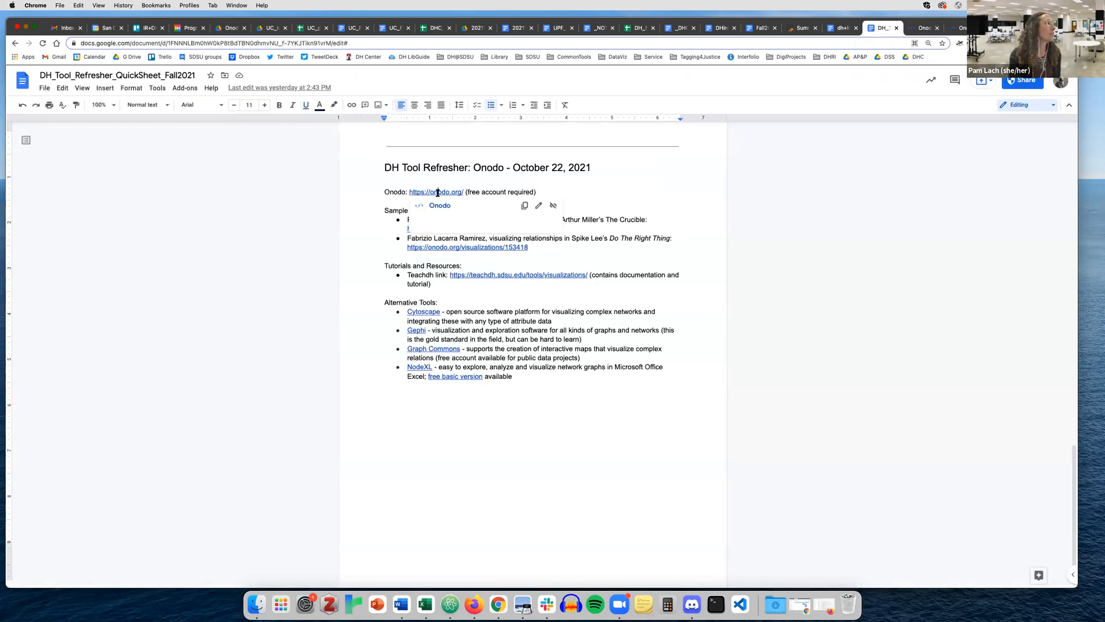
left_click(612, 364)
scroll(586, 347, "up", 20)
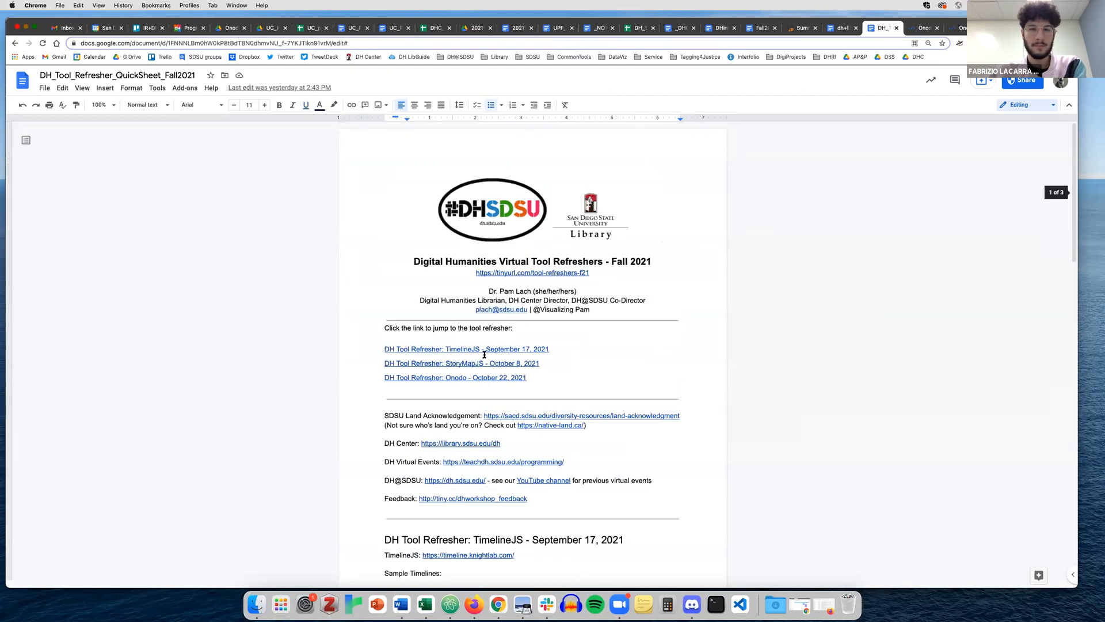
left_click(530, 273)
left_click(528, 286)
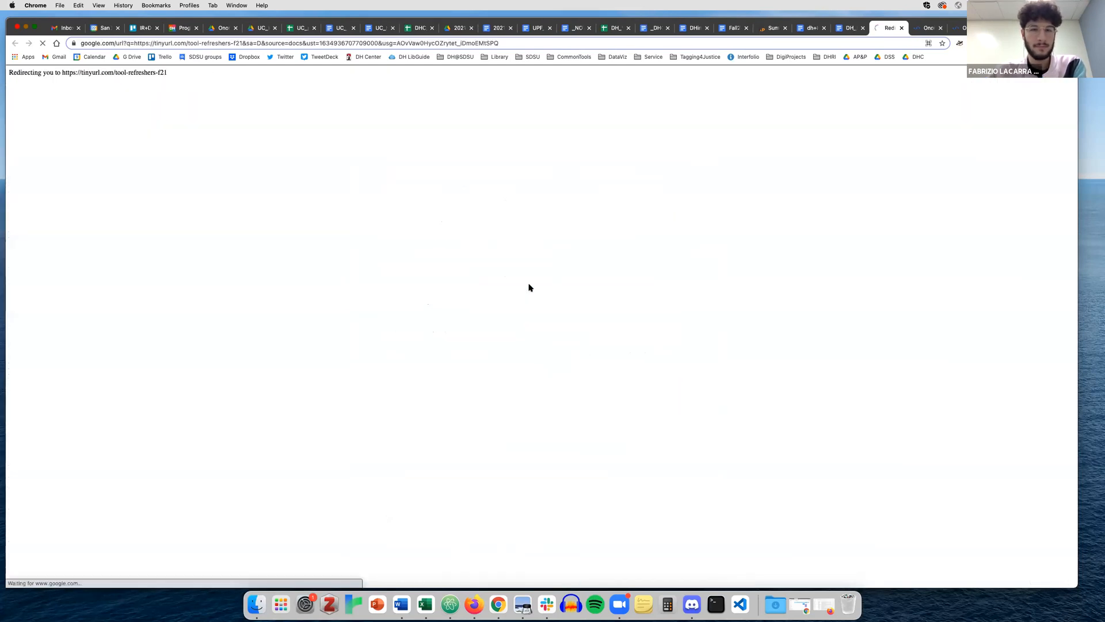
In Test_Images, copy the shareable link for IMG_0718.jpg
double_click(161, 142)
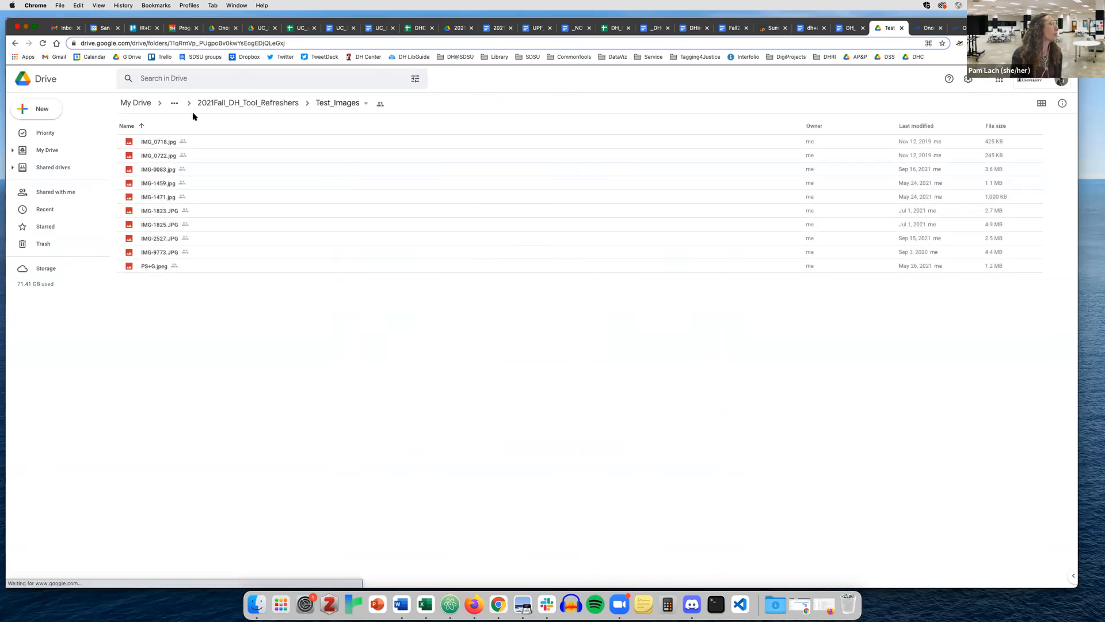
left_click(160, 146)
double_click(159, 141)
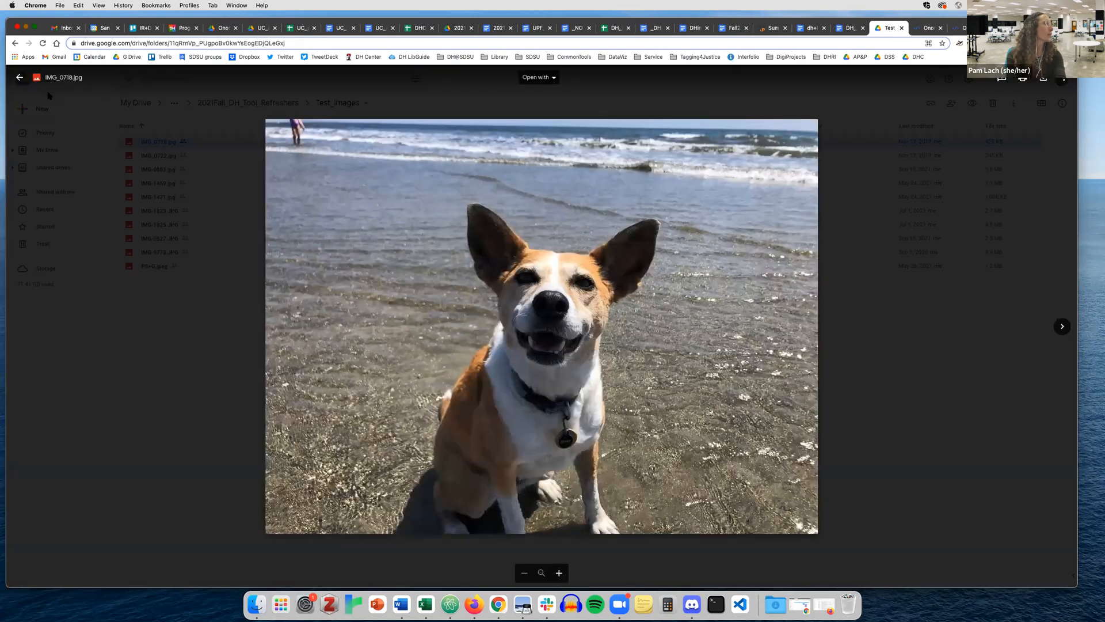
key("Escape")
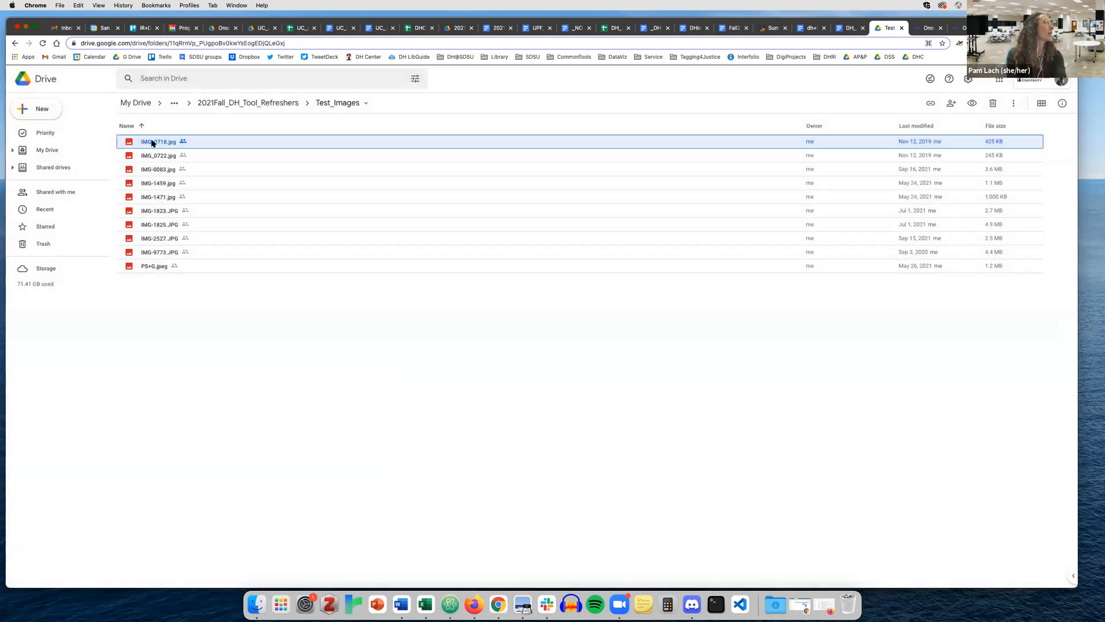
right_click(152, 143)
left_click(186, 204)
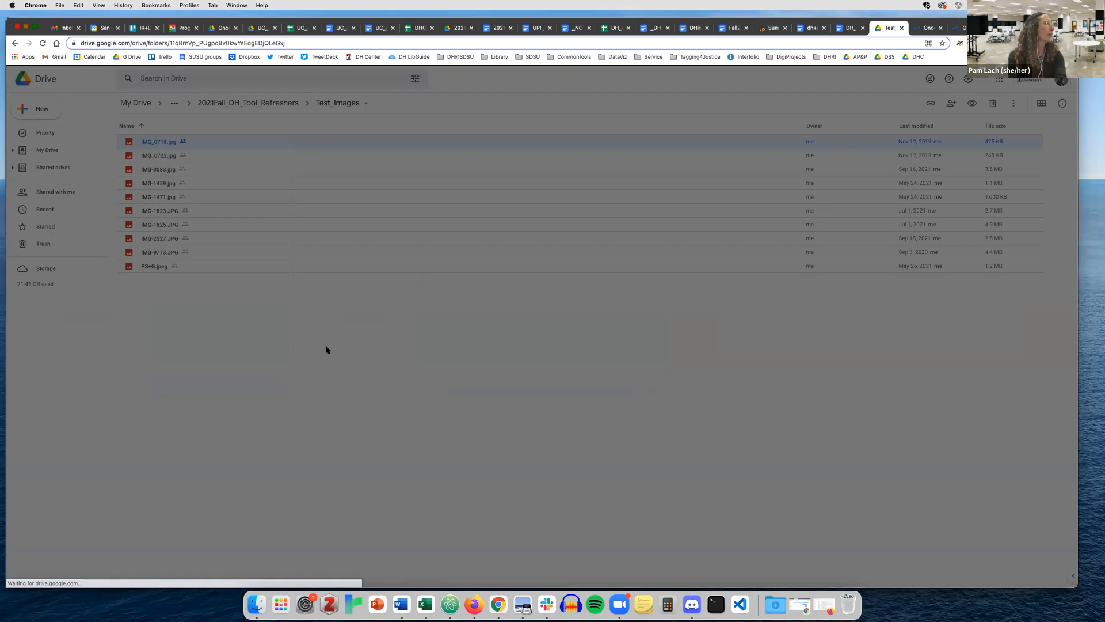
left_click(654, 326)
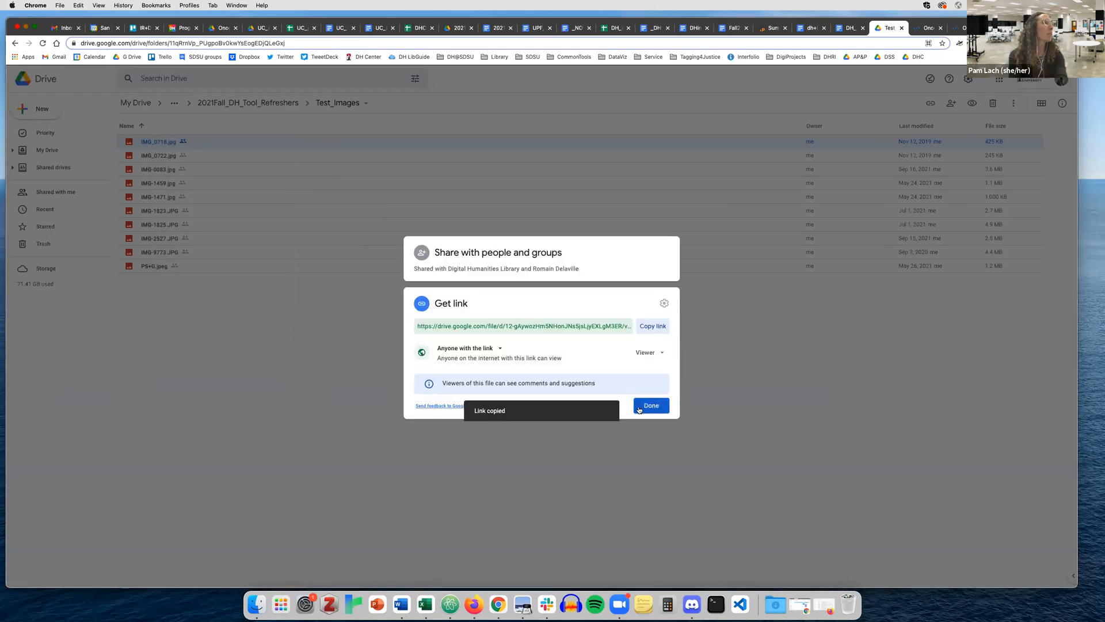
left_click(1007, 27)
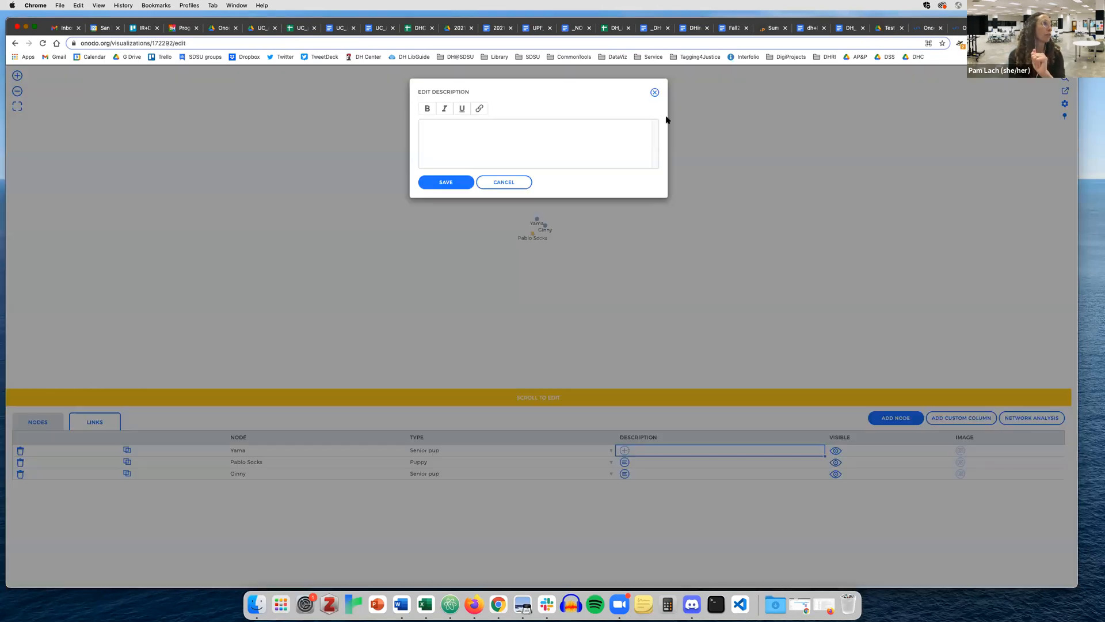
Close Yama's description editor unsaved and open Ginny's description editor
left_click(561, 129)
left_click(503, 182)
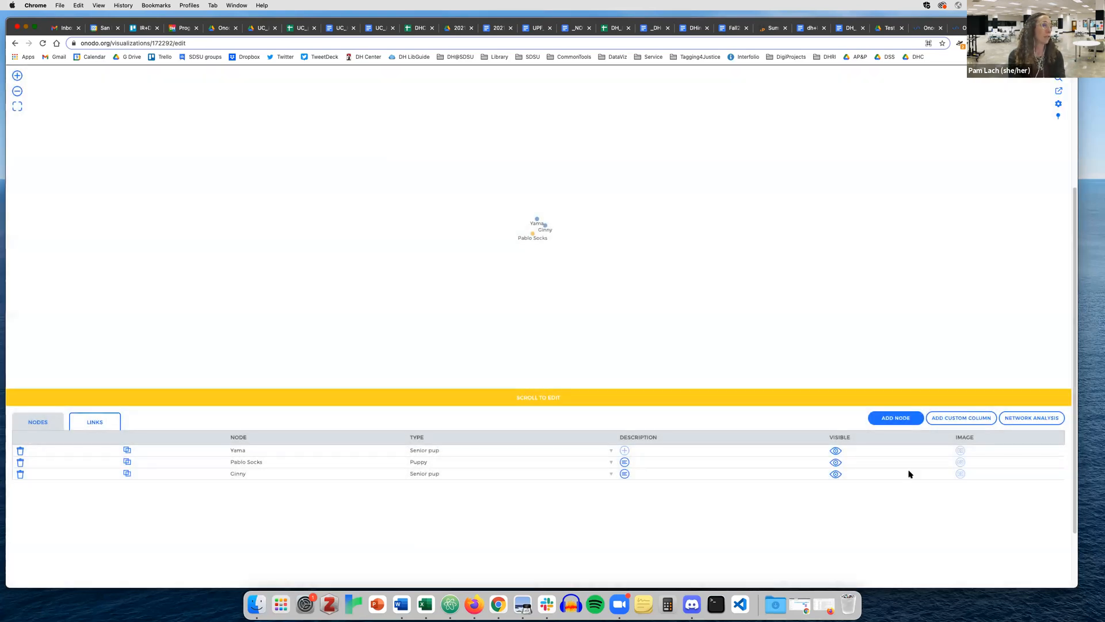
left_click(628, 473)
left_click(628, 474)
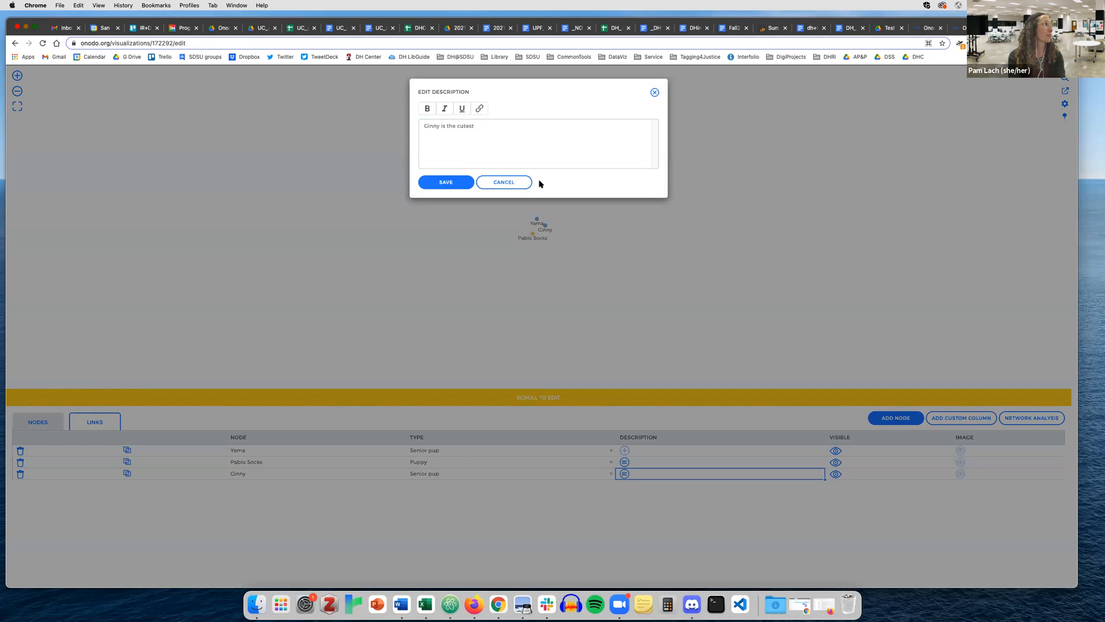
Insert the copied Drive photo link into Ginny's description, save, and drag Pablo Socks aside
left_click(479, 108)
key("super+v")
left_click(613, 132)
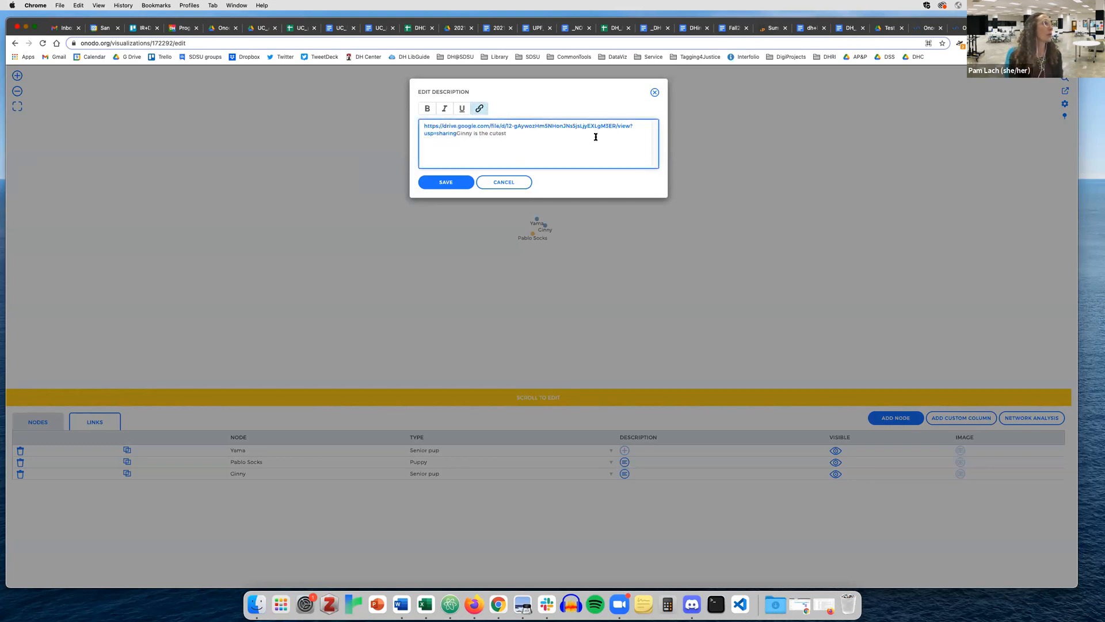
left_click(468, 184)
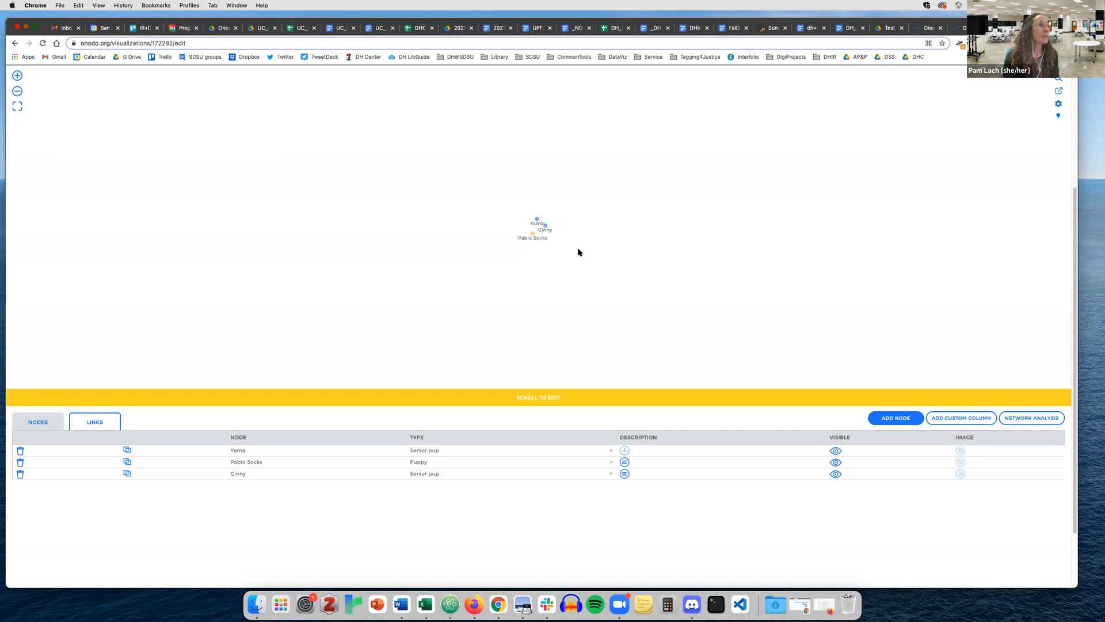
left_click_drag(546, 230, 595, 224)
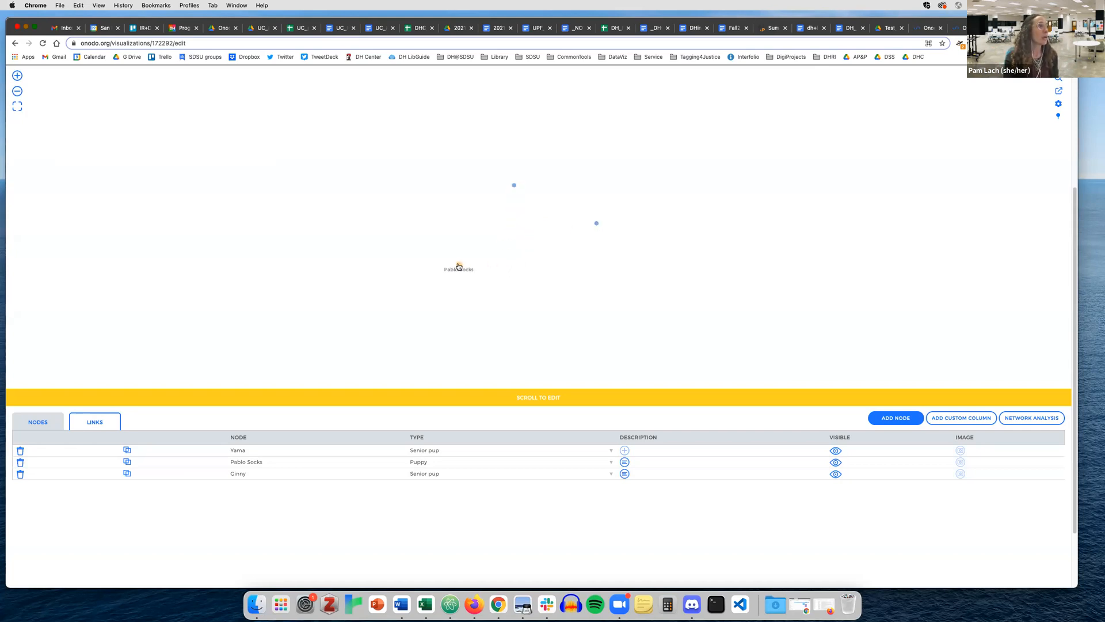
Drag Pablo Socks toward the lower left and Ginny to the right of the others
left_click_drag(603, 229, 612, 239)
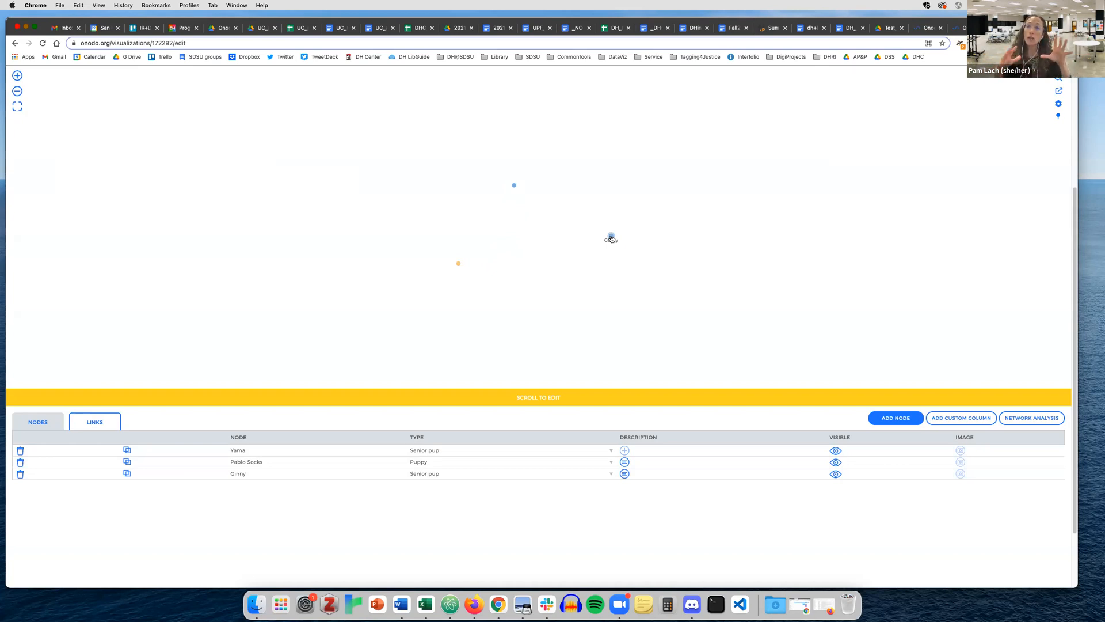
left_click_drag(612, 238, 611, 237)
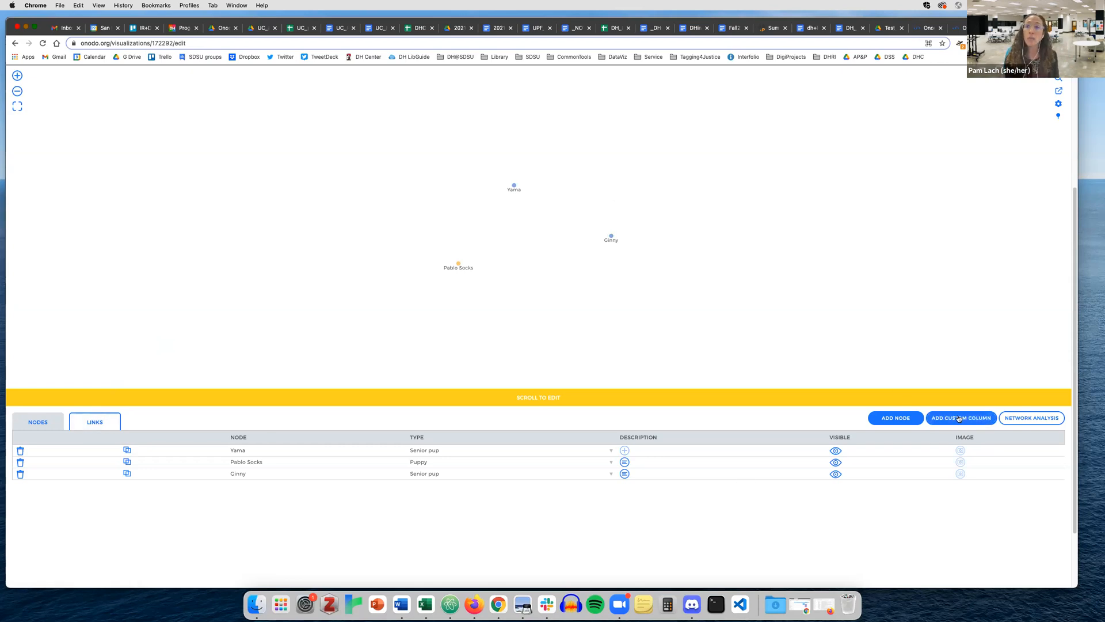
Browse the finished sample network's data table, then return to the test viz - refresher edit page
left_click(921, 30)
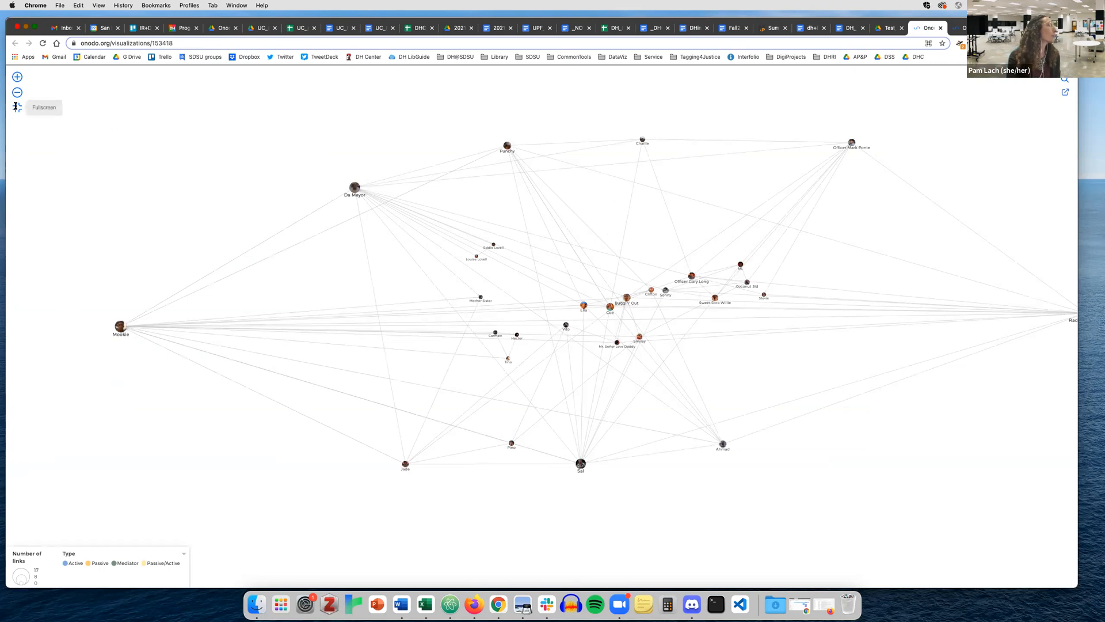
scroll(451, 298, "up", 1)
scroll(451, 300, "down", 3)
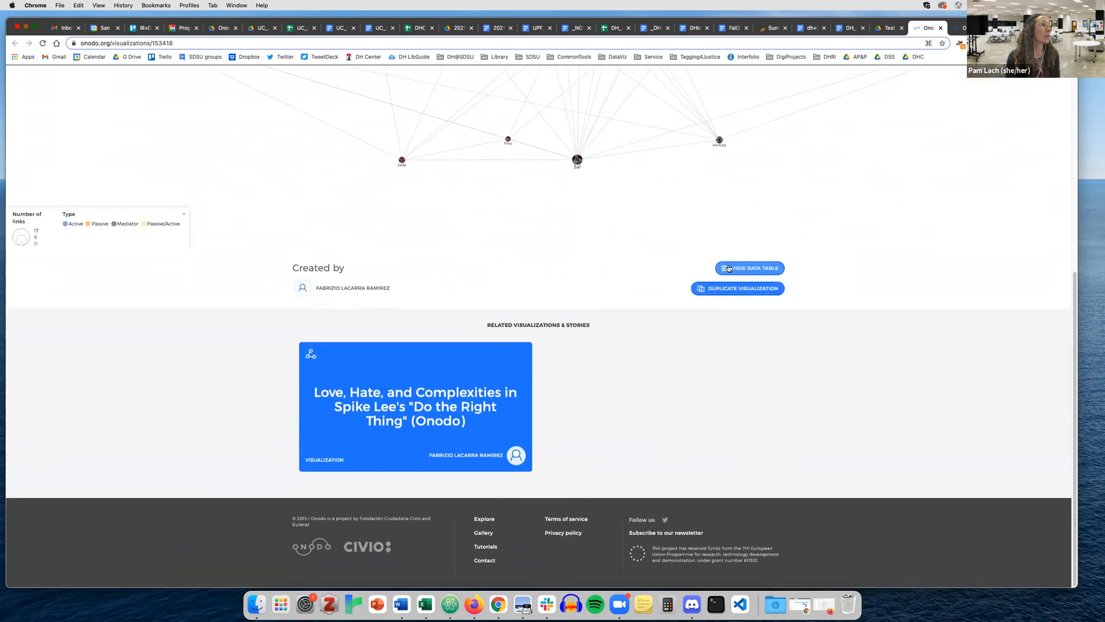
left_click(749, 262)
scroll(620, 406, "right", 10)
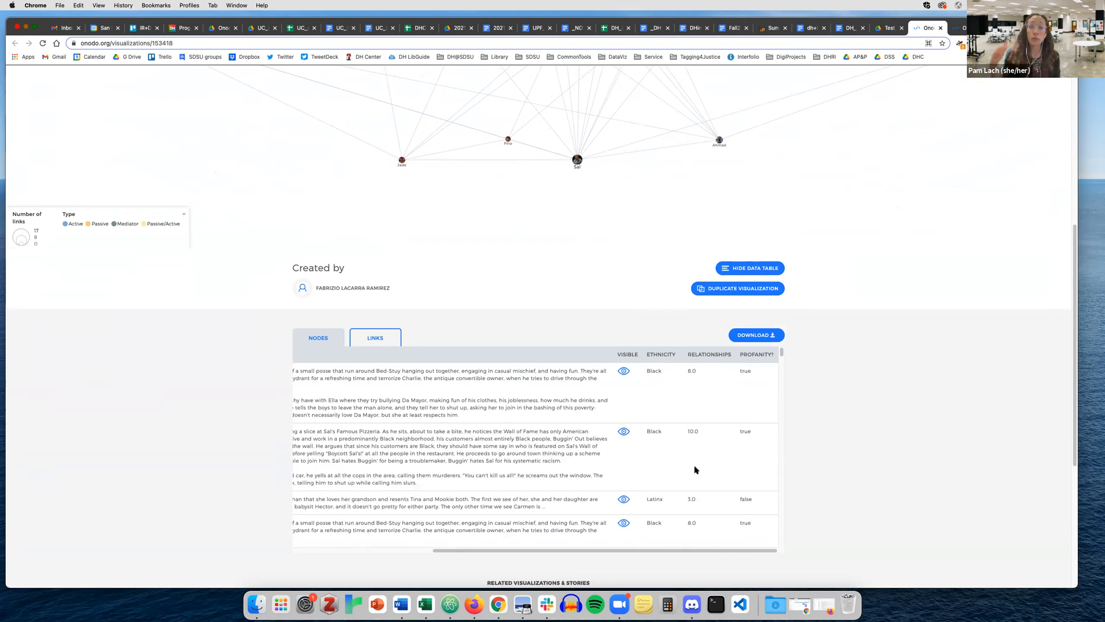
left_click(1002, 28)
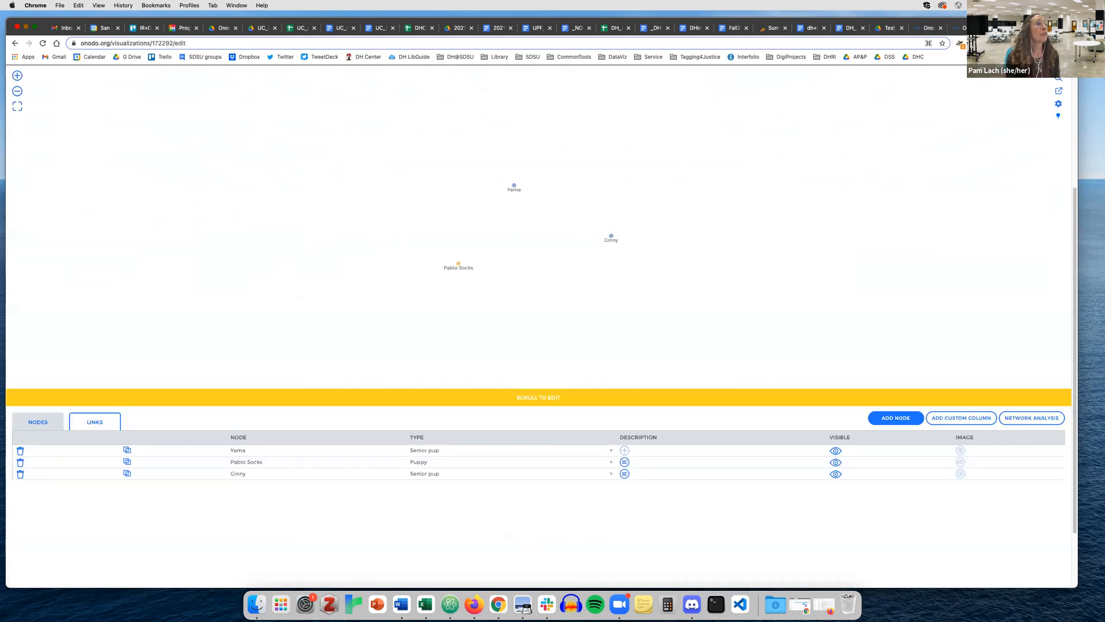
left_click(961, 417)
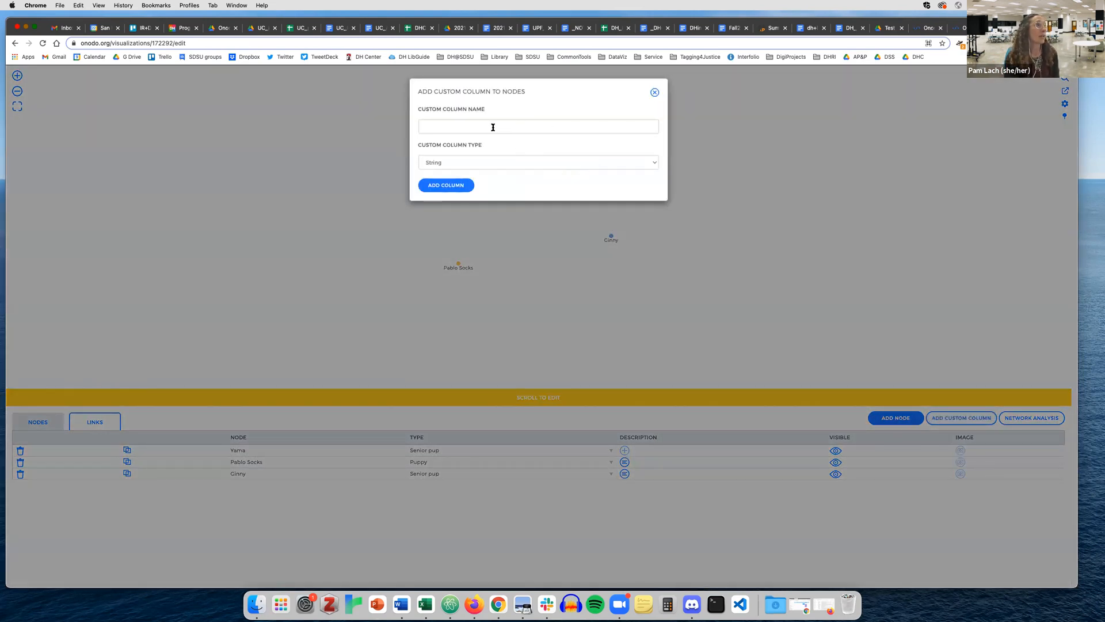
left_click(655, 163)
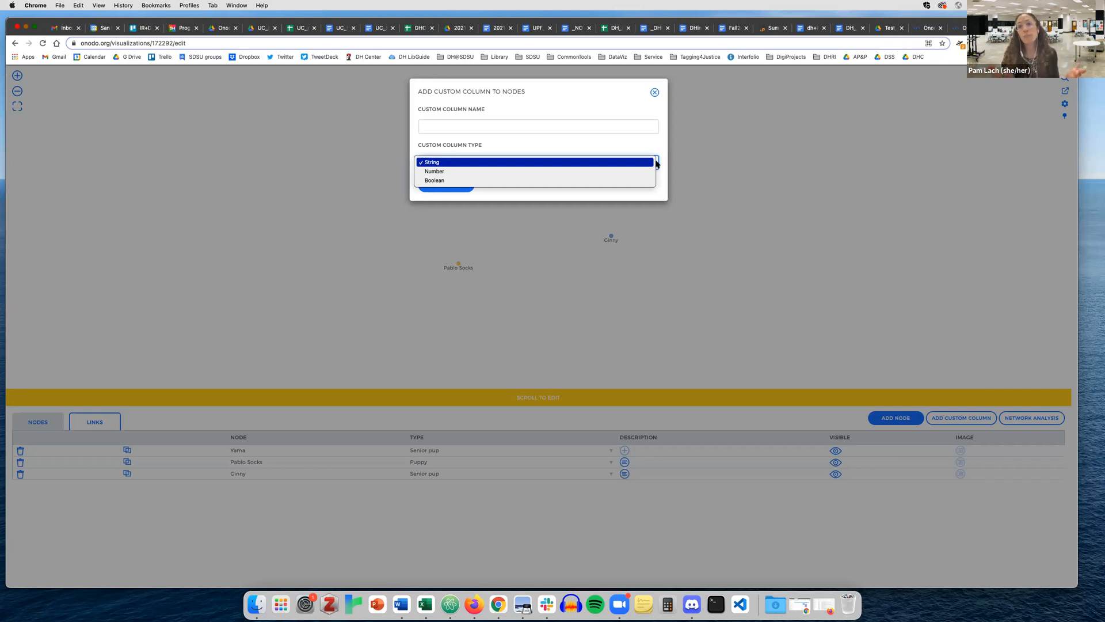
left_click(654, 91)
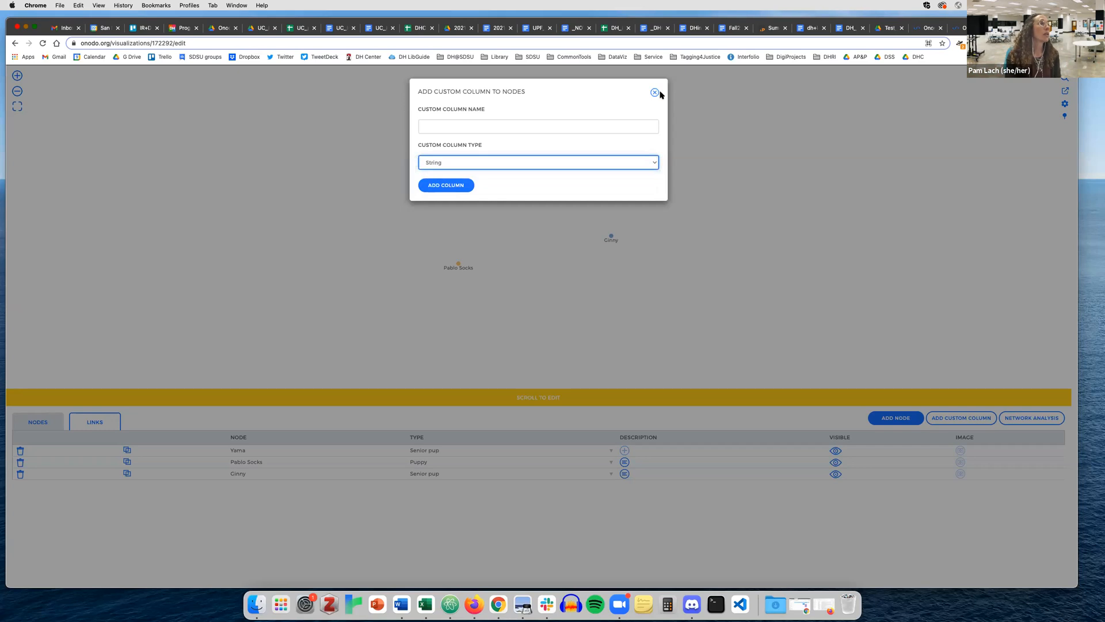
left_click(654, 92)
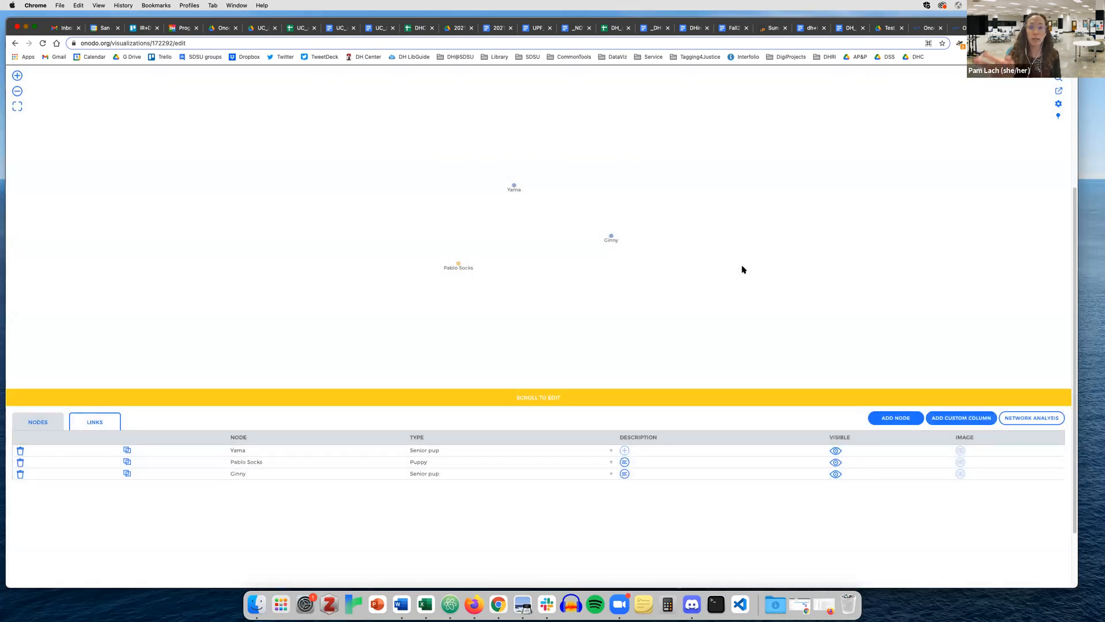
Add a link with source Ginny, relationship 'big sister' and target Pablo Socks
left_click(96, 423)
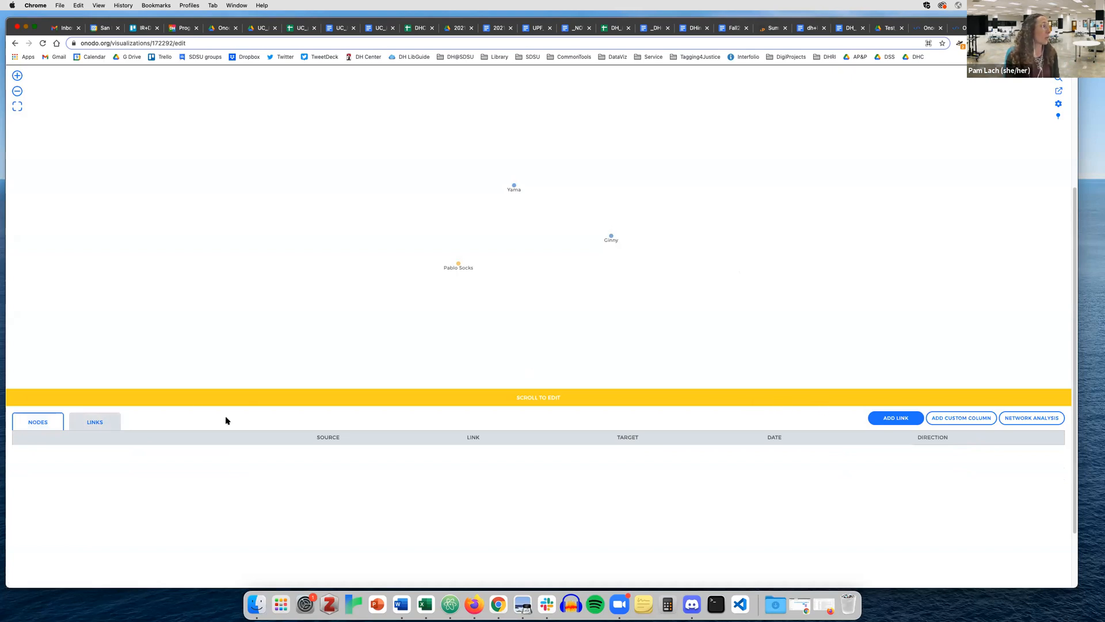
left_click(896, 418)
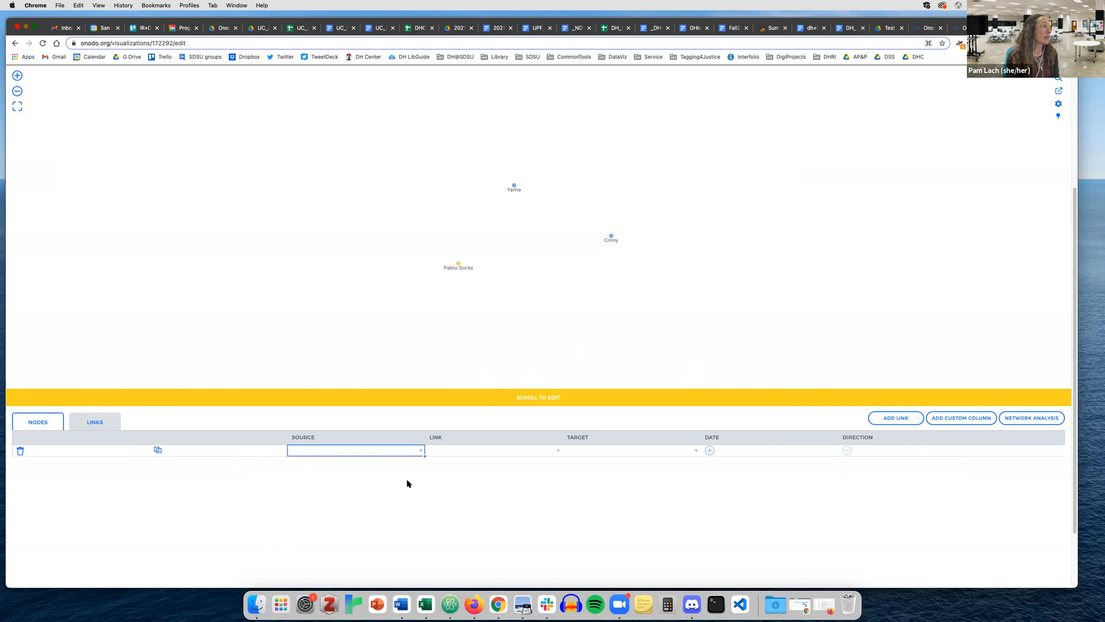
left_click(421, 450)
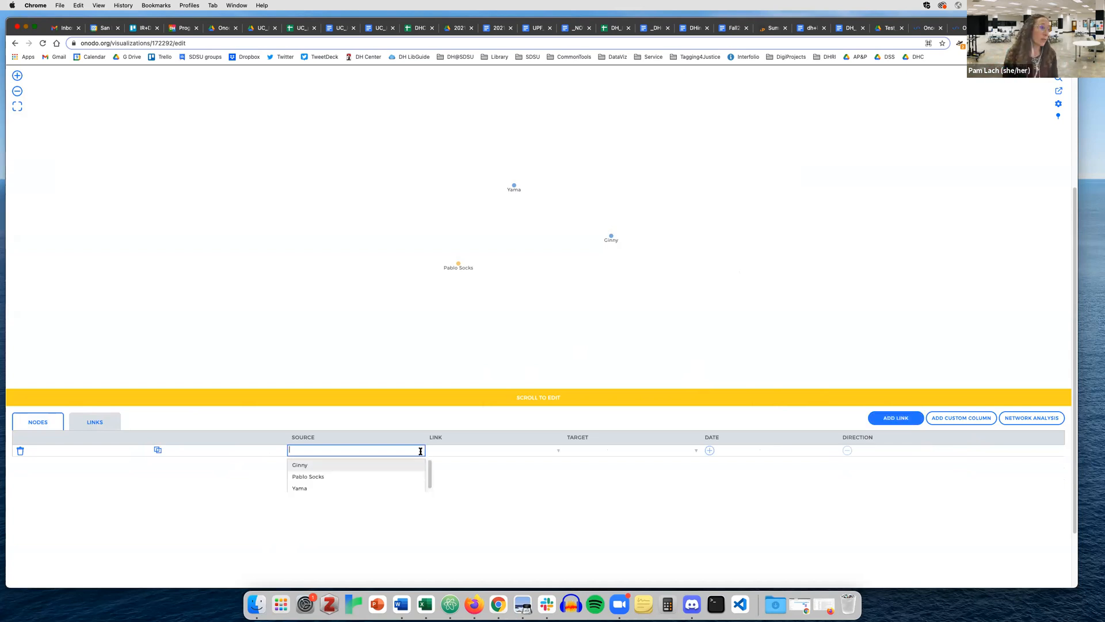
left_click(370, 466)
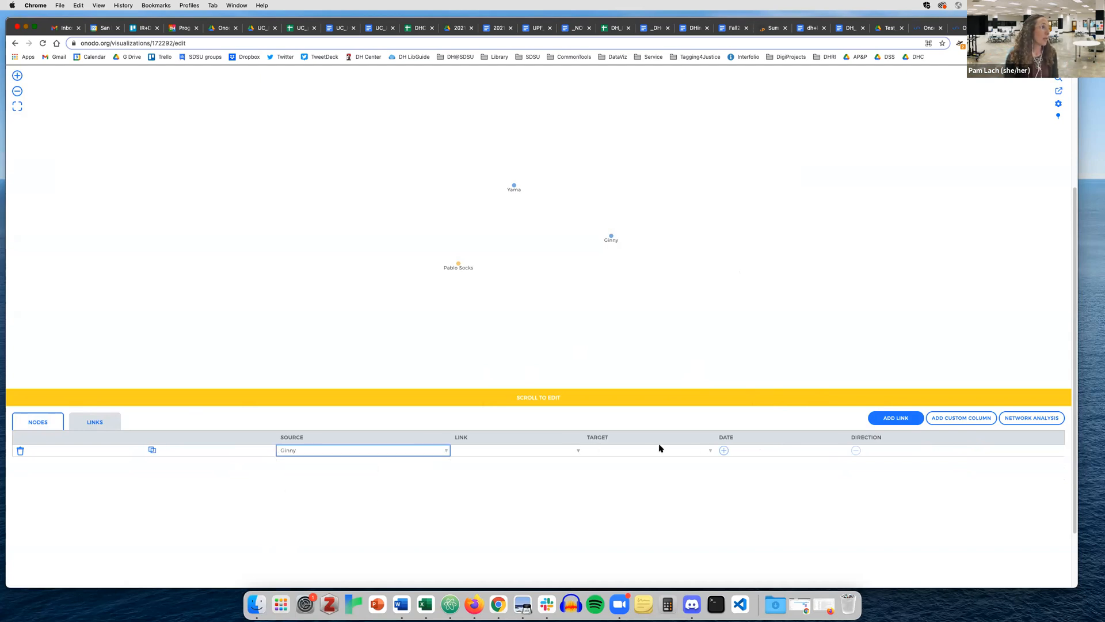
left_click(710, 450)
left_click(689, 476)
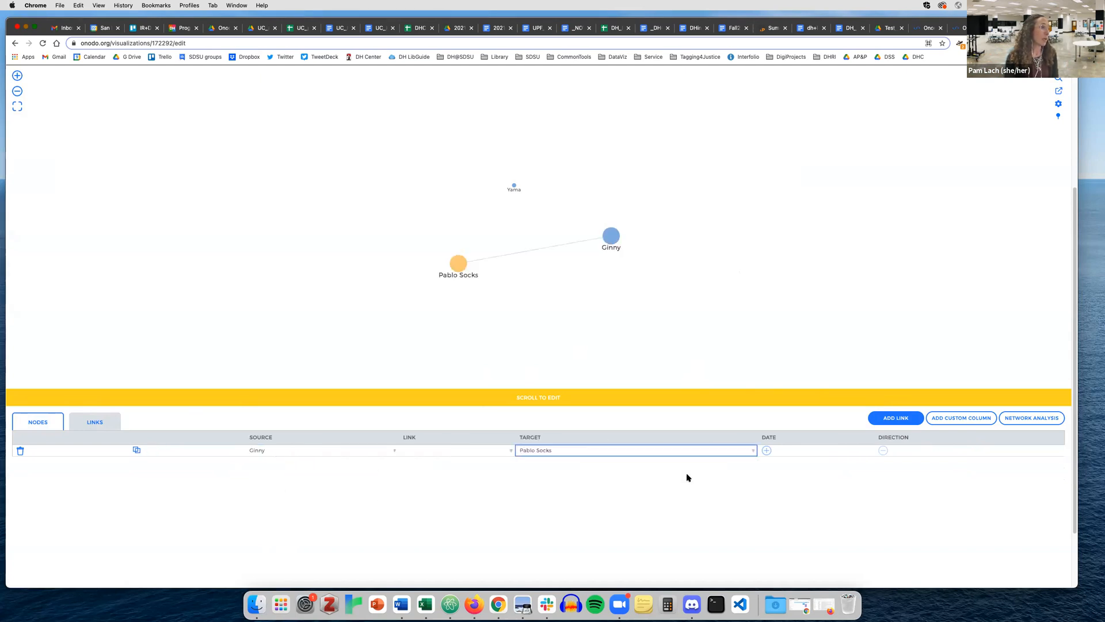
left_click(469, 452)
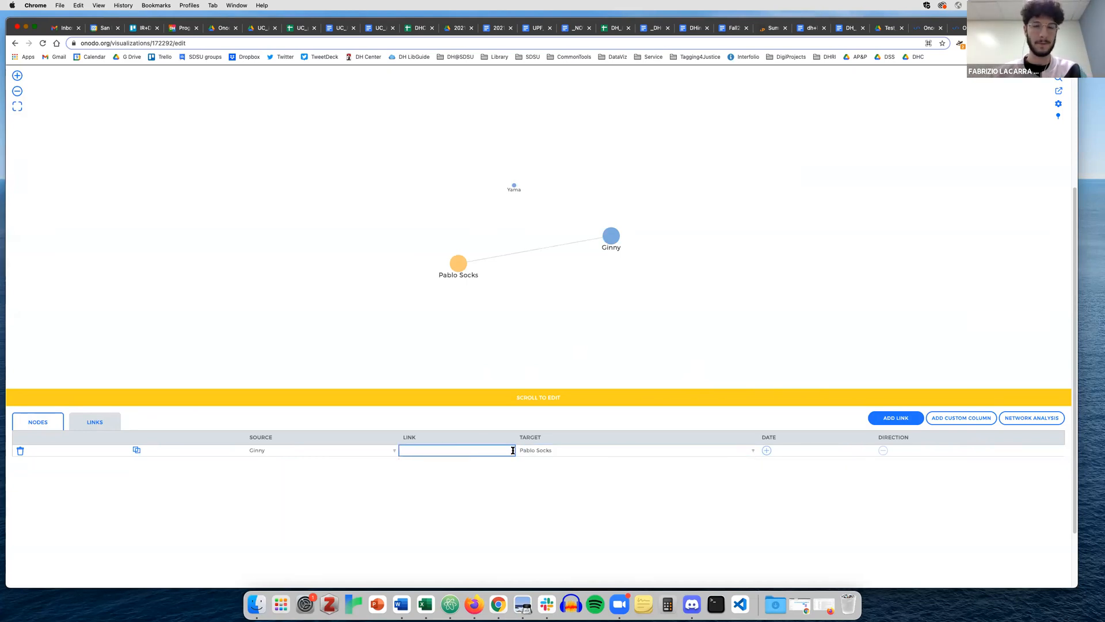
type("big sister")
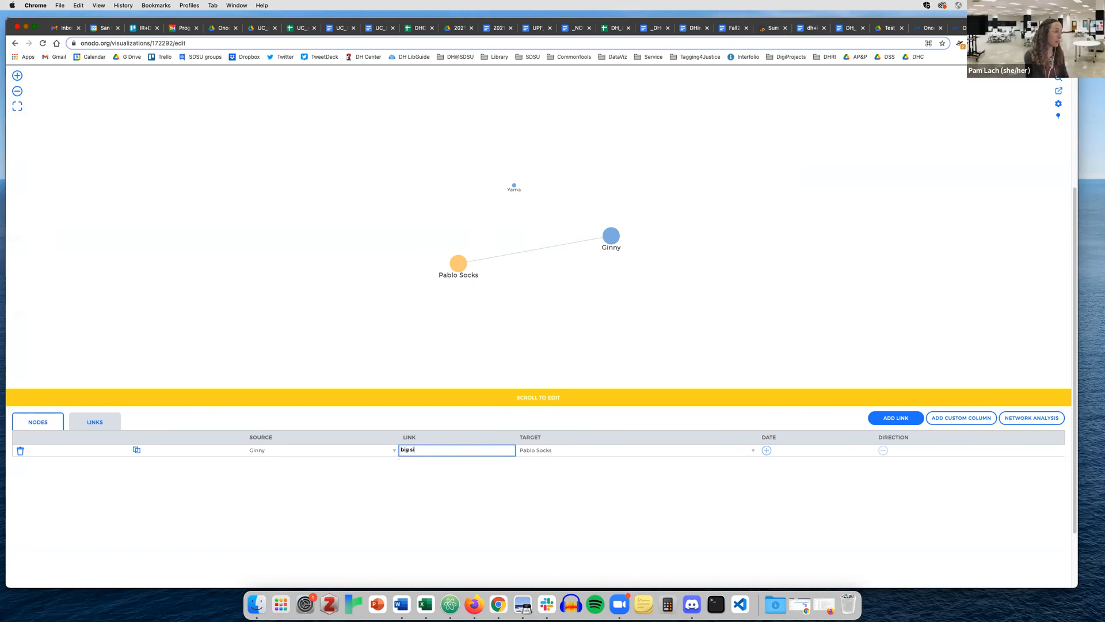
left_click(562, 524)
Add a second link with source Yama, relationship 'big sister' and target Ginny
left_click(896, 417)
left_click(303, 451)
left_click(366, 452)
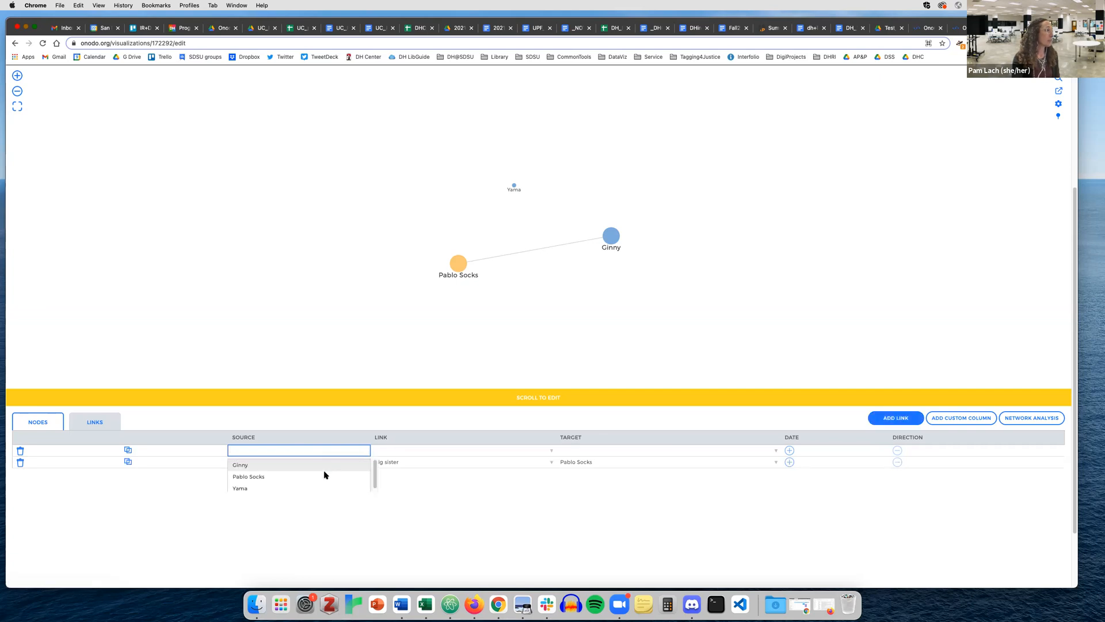
left_click(318, 487)
left_click(388, 451)
type("big")
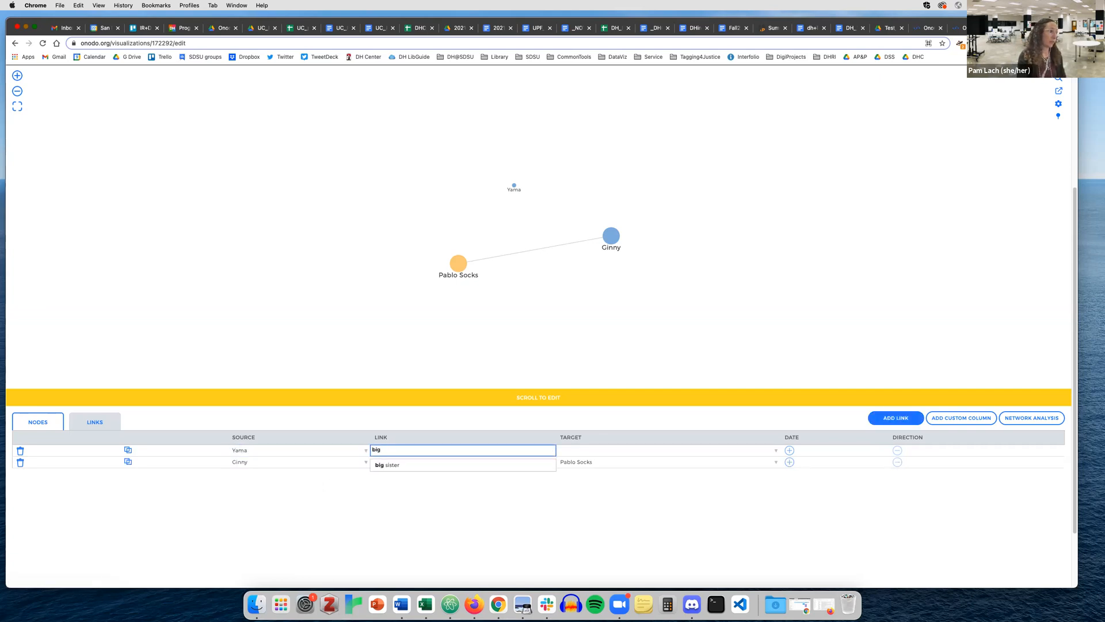
left_click(395, 465)
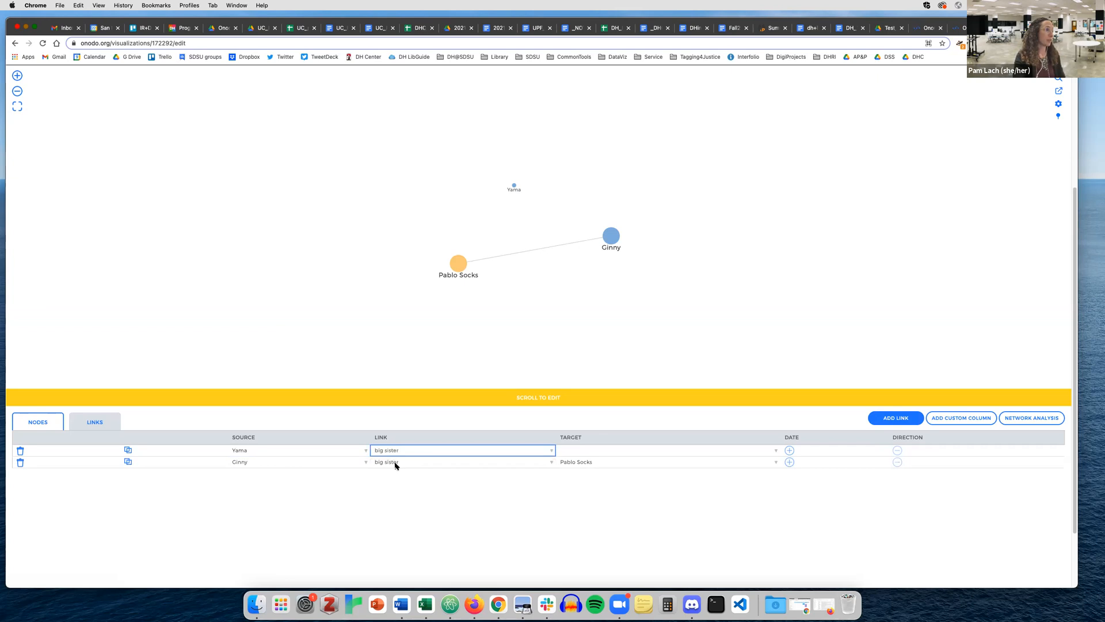
left_click(776, 454)
left_click(731, 465)
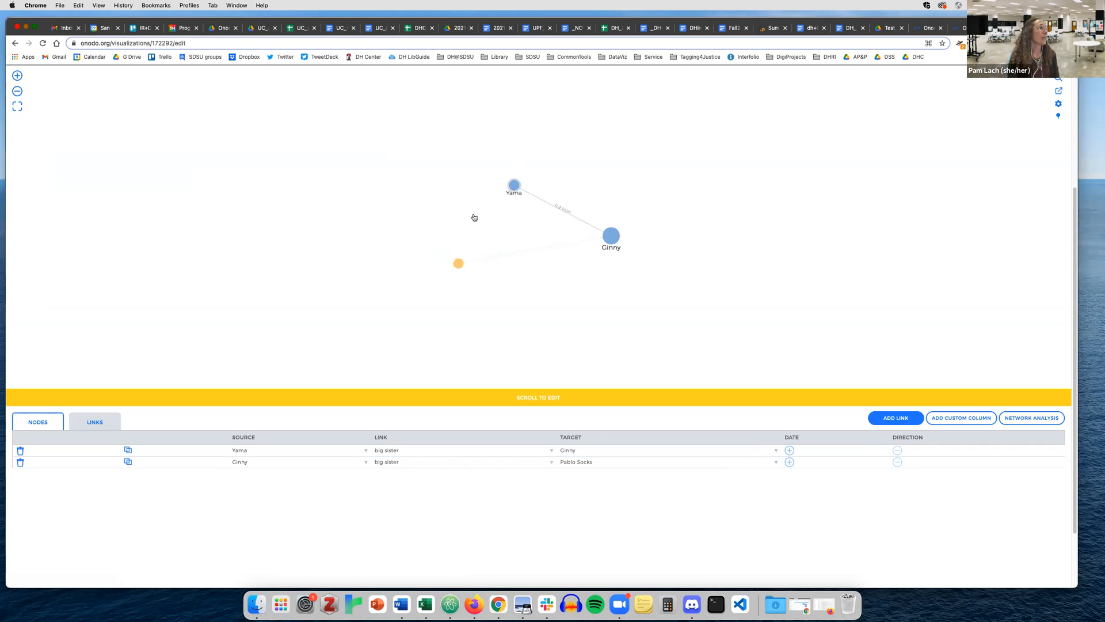
Add a trial link with source Pablo Socks, relationship 'never met' and target Yama
left_click(881, 417)
left_click(366, 450)
left_click(345, 475)
left_click(464, 449)
type("never met")
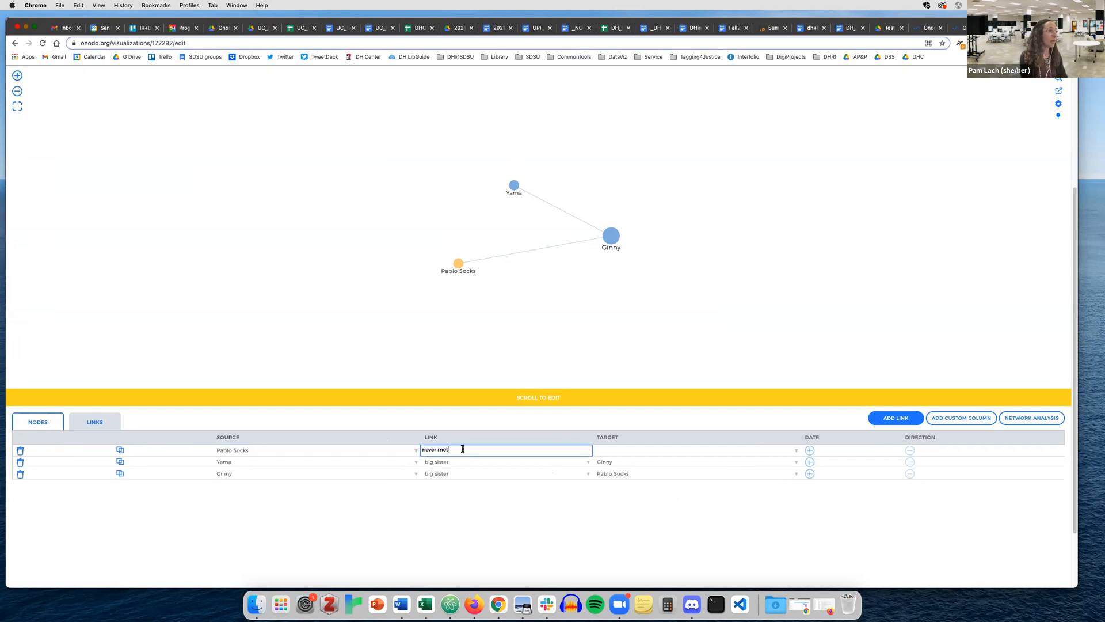
left_click(797, 451)
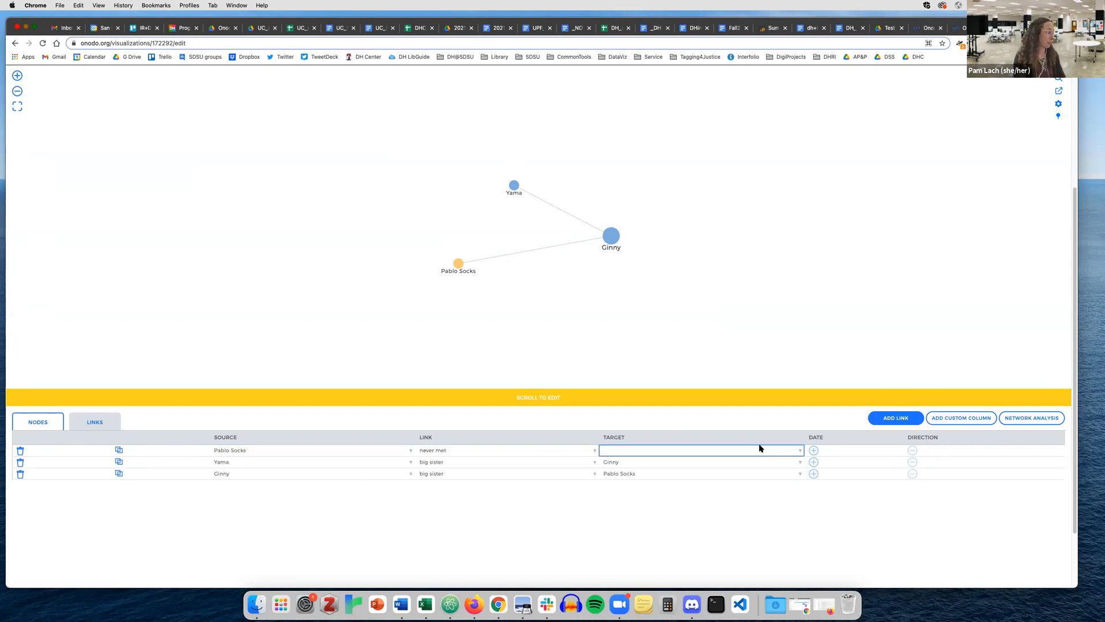
left_click(760, 447)
left_click(687, 485)
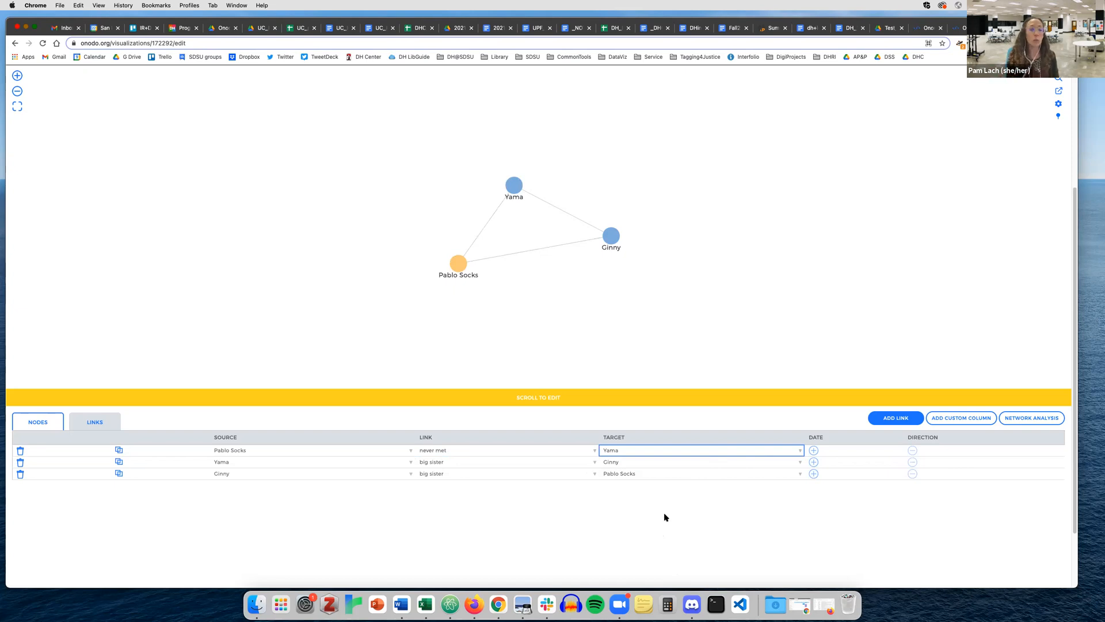
Delete the 'never met' link and switch to the Crucible witchcraft visualization tab
left_click(21, 454)
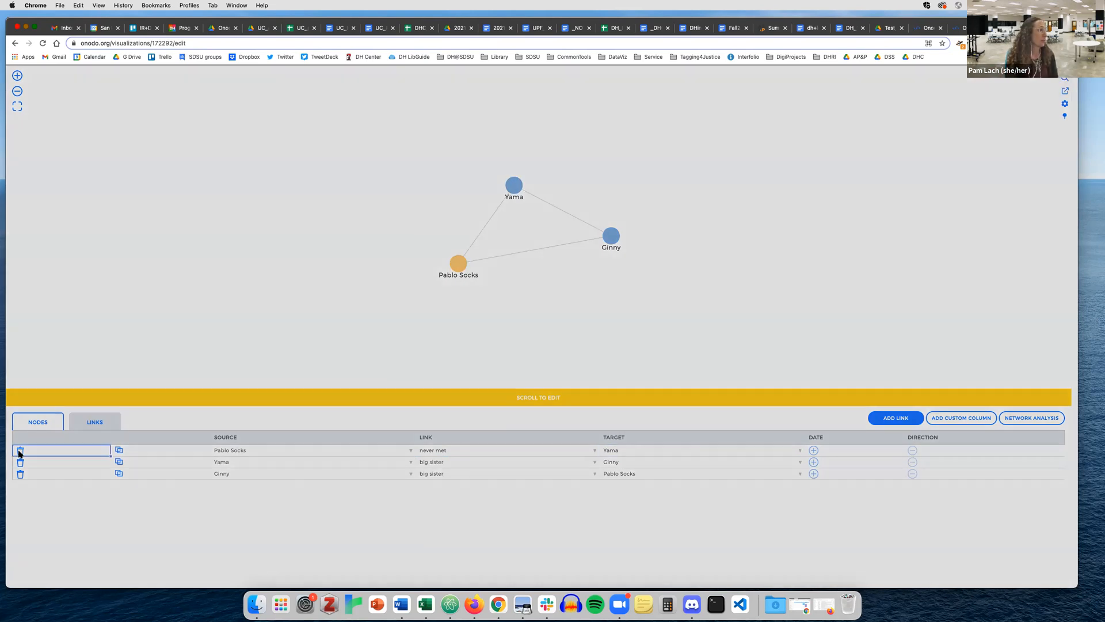
left_click(446, 149)
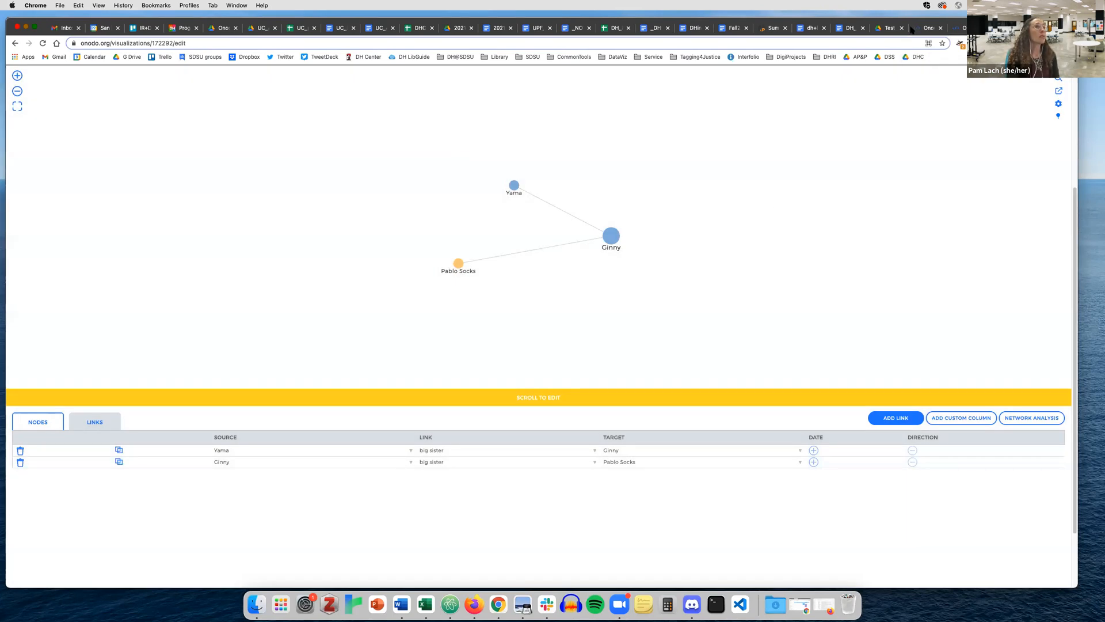
left_click(959, 28)
Open Test Viz from the dashboard, move Person 7, Person8 and Person 6 up-left, and show Person1's details
left_click(973, 82)
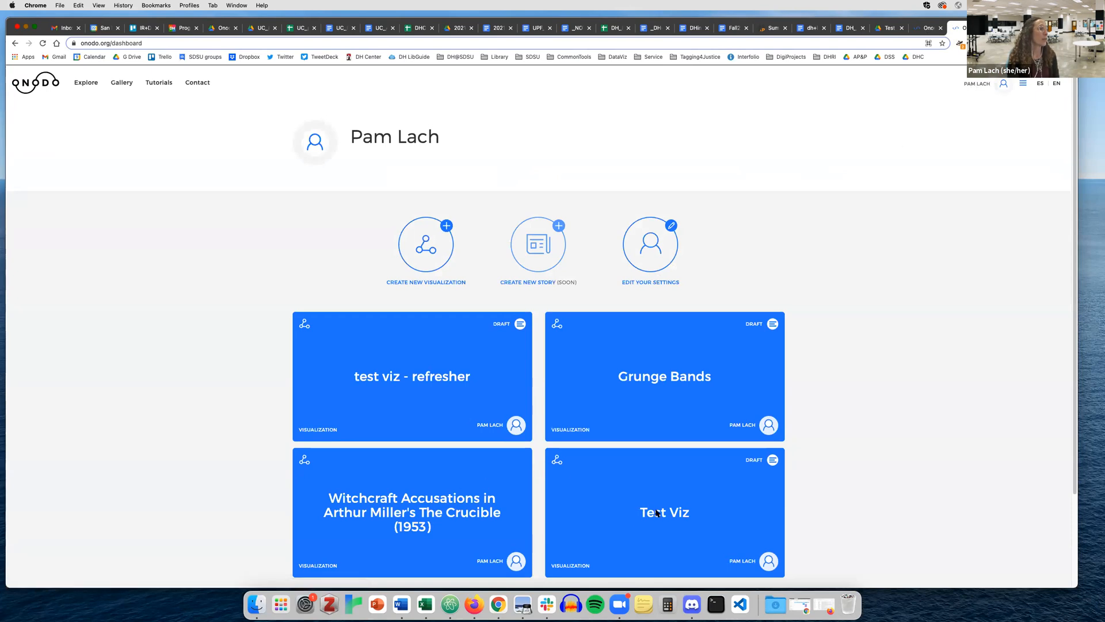
left_click(677, 520)
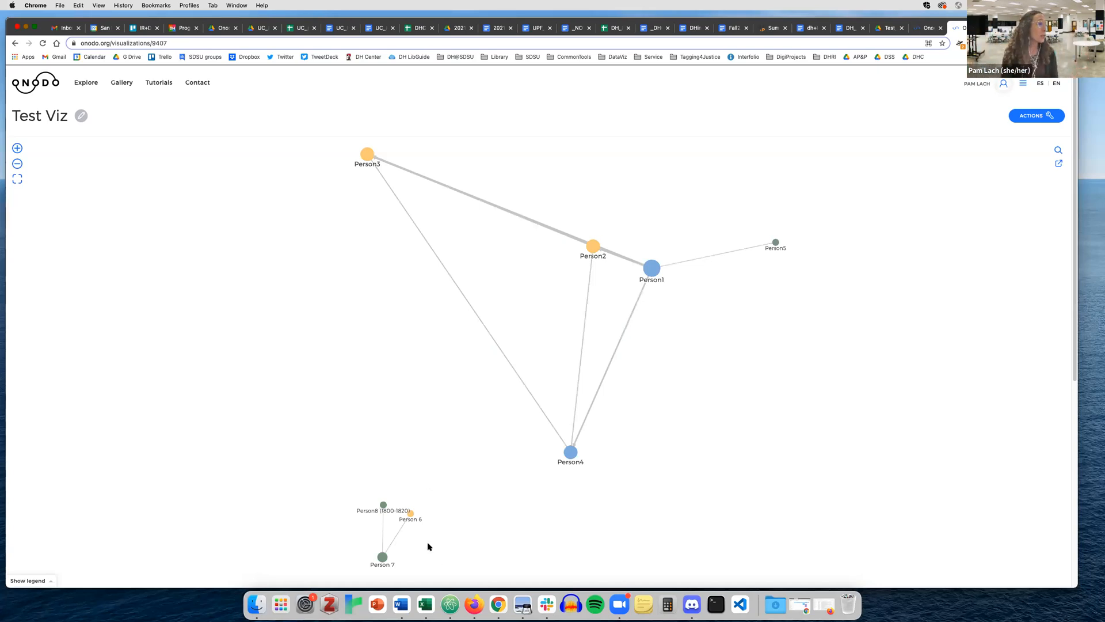
left_click_drag(383, 557, 230, 435)
left_click_drag(384, 505, 266, 323)
left_click_drag(410, 513, 348, 382)
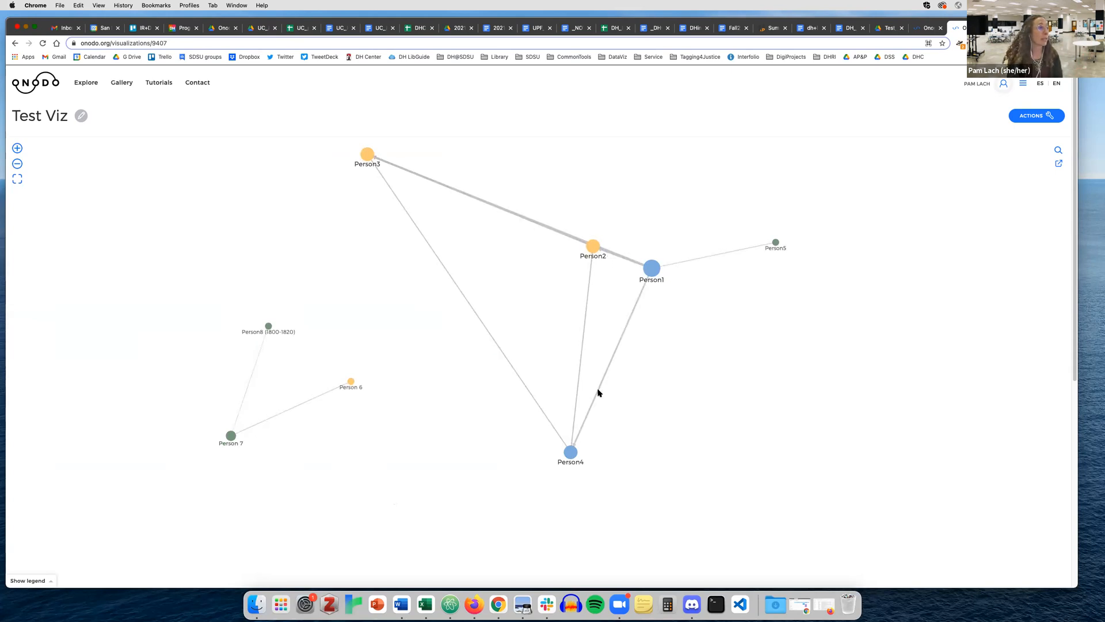
left_click(652, 270)
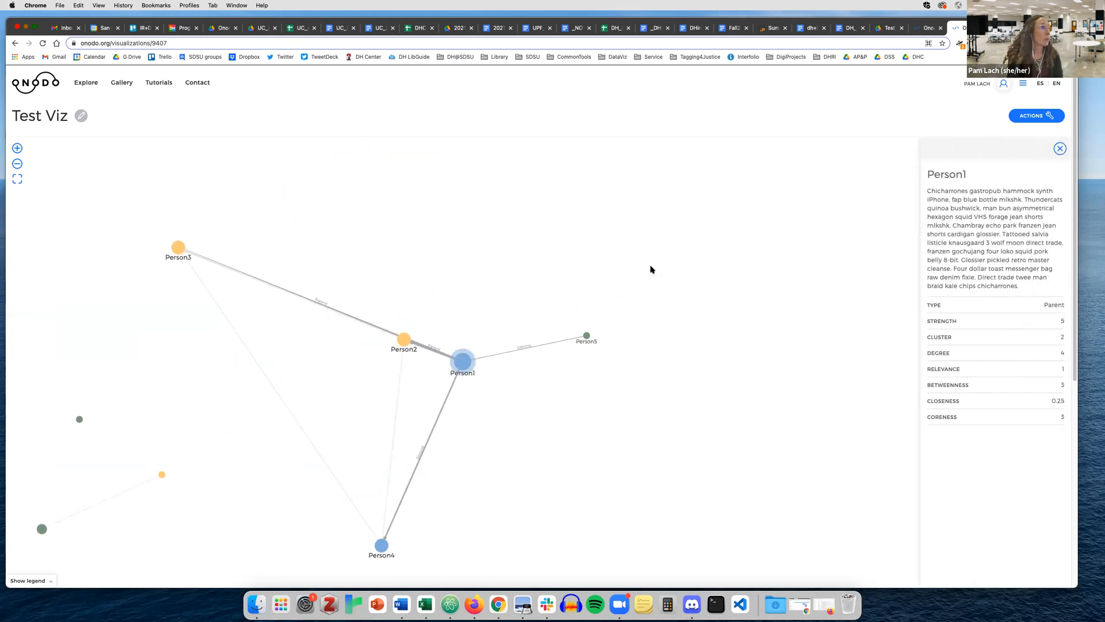
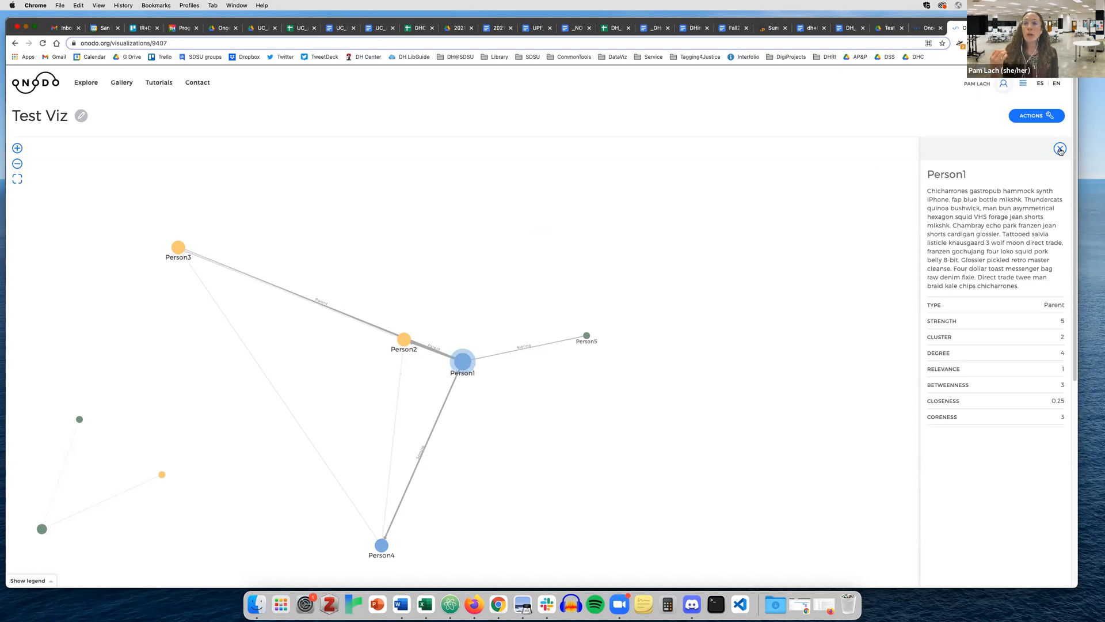
Close Person1's details panel and bring up the Actions menu for Test Viz
left_click(1060, 149)
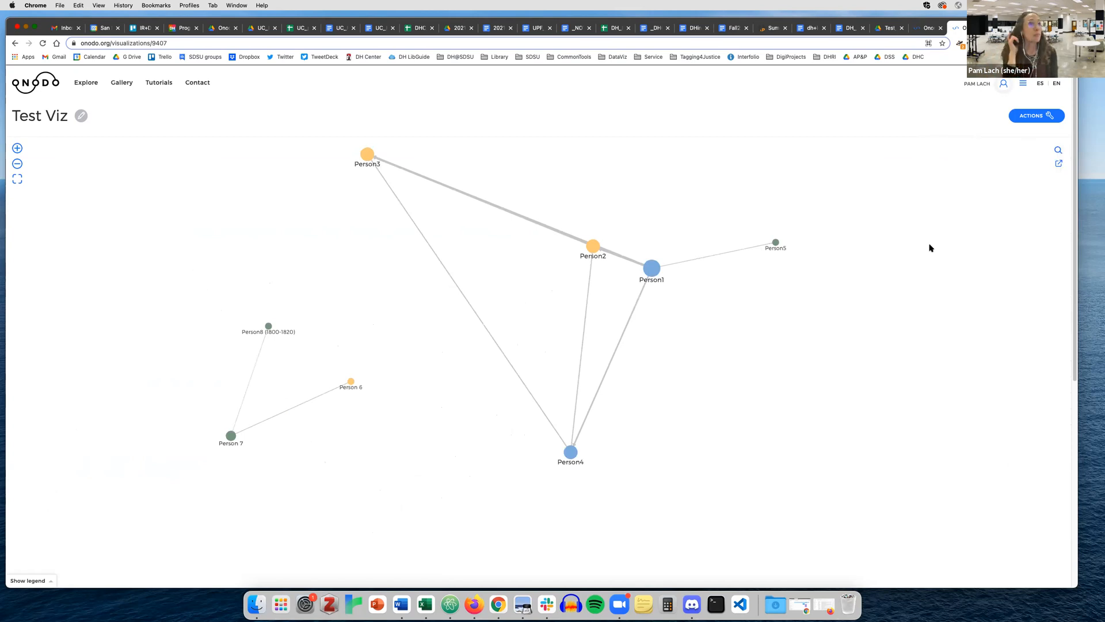
left_click(1016, 120)
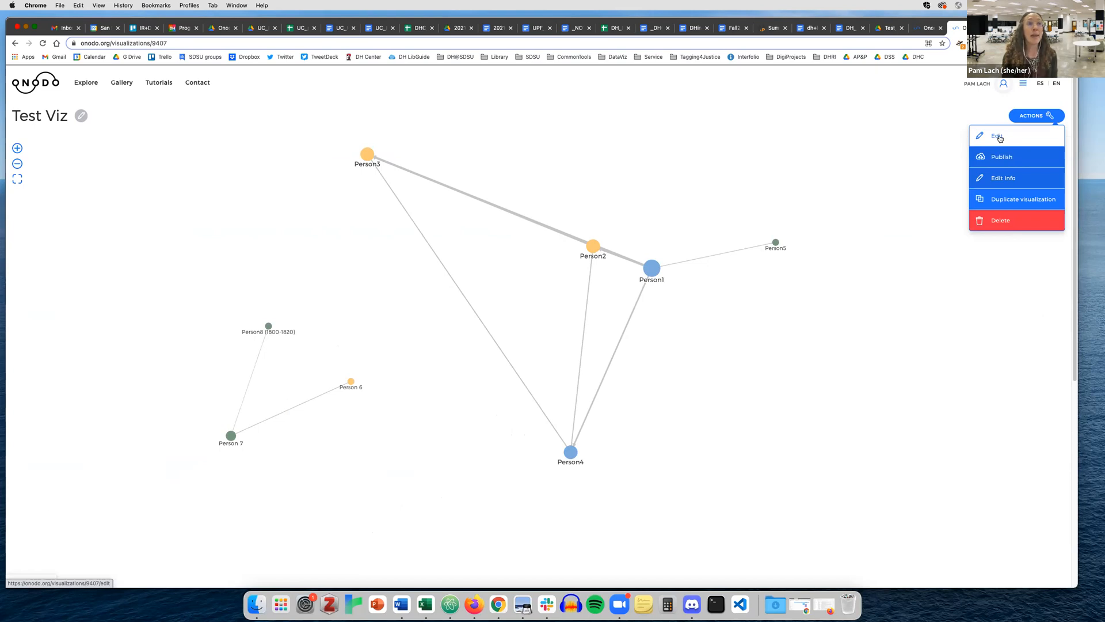
Put Test Viz into edit mode and open its Settings panel
left_click(1000, 139)
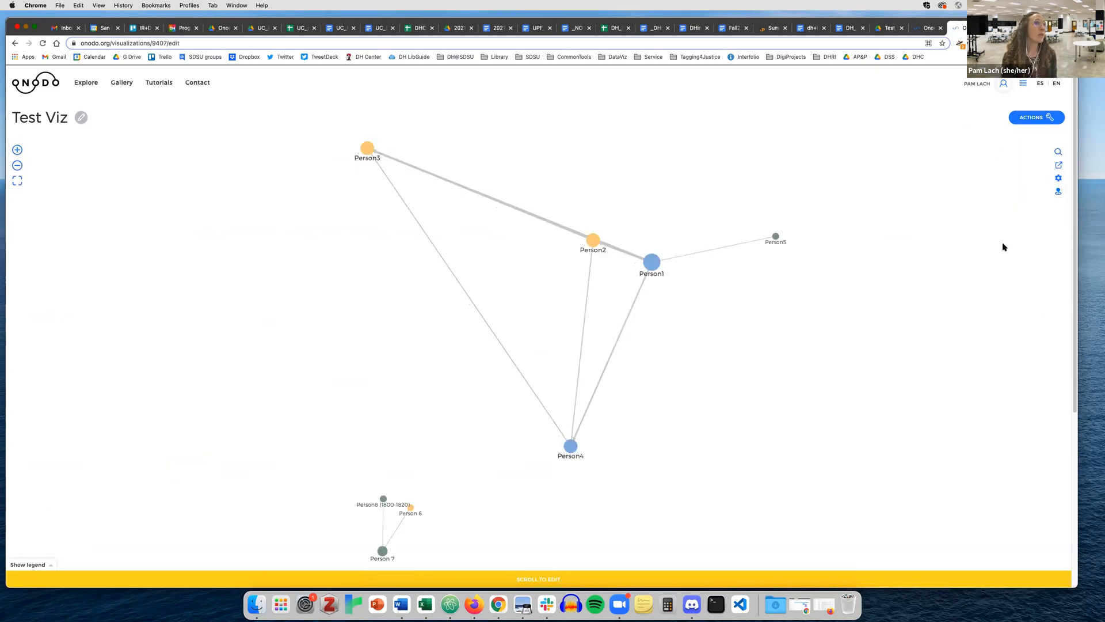
left_click(1057, 151)
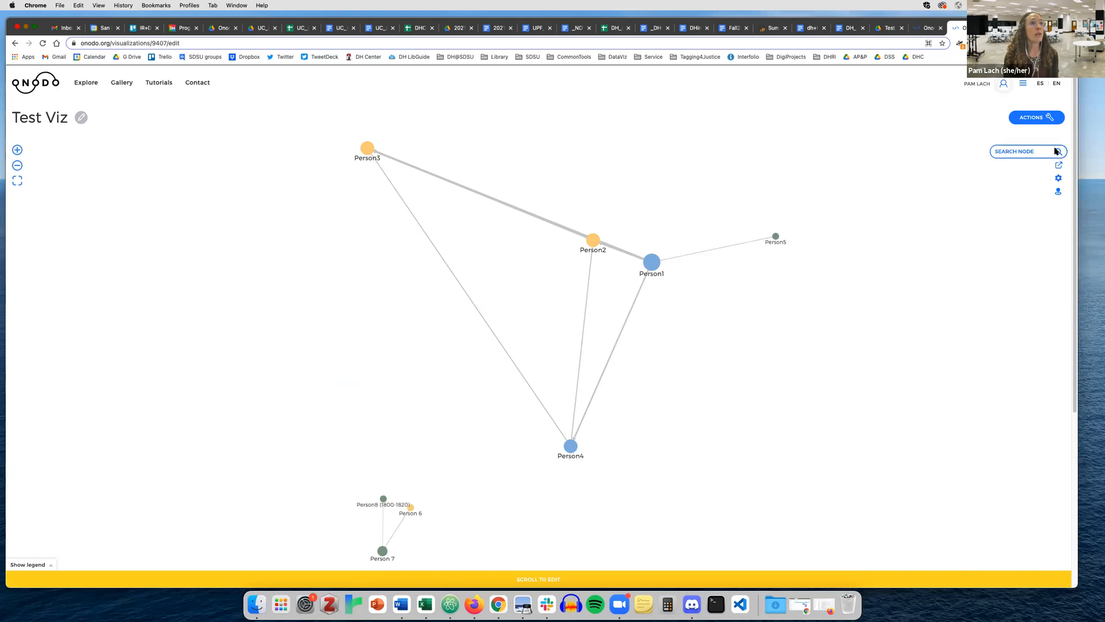
left_click(1058, 178)
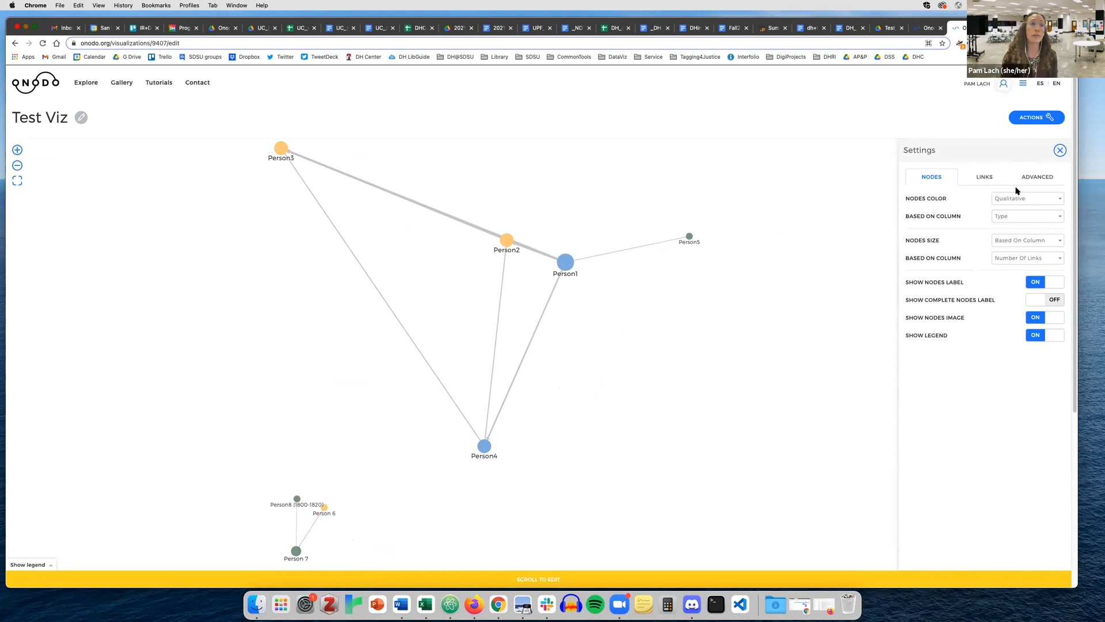
Colour the nodes with the Quantitative palette
left_click(1060, 199)
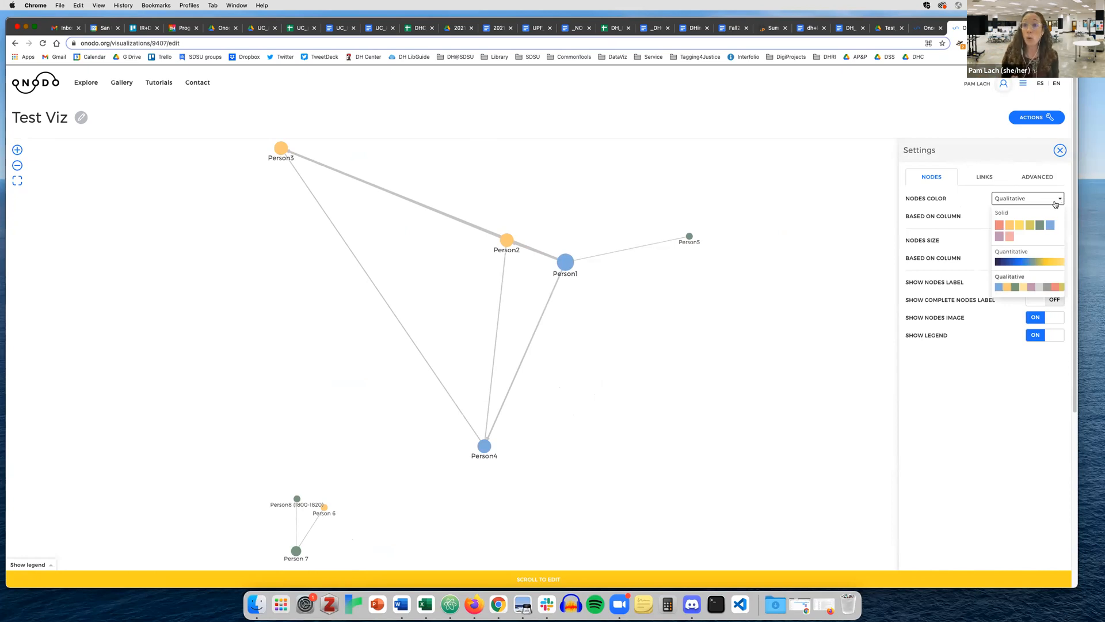
left_click(1029, 263)
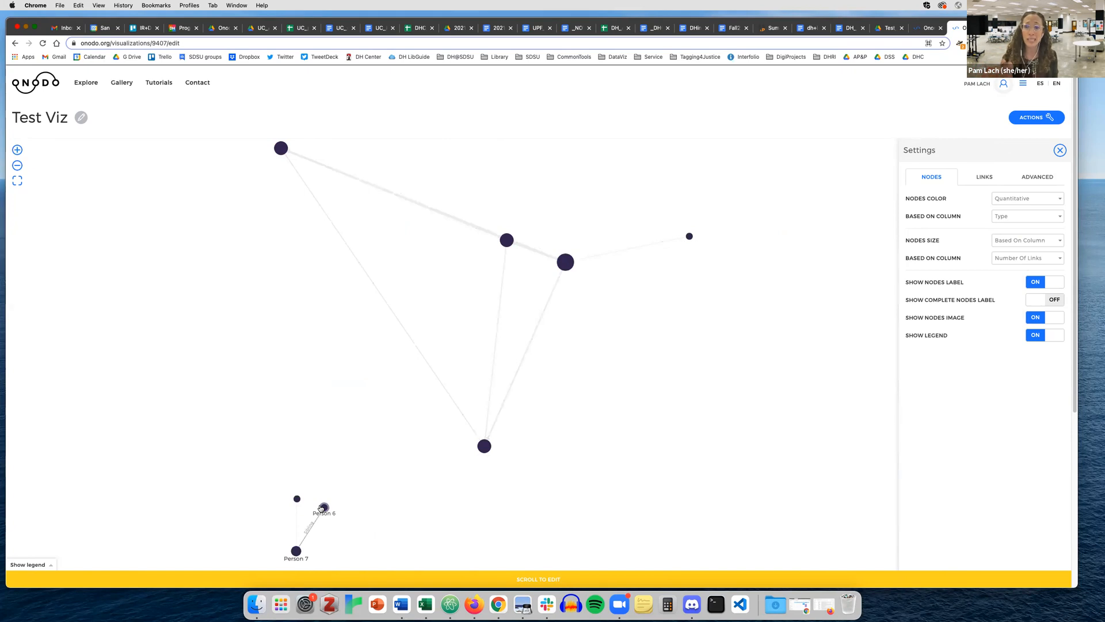
left_click(1017, 198)
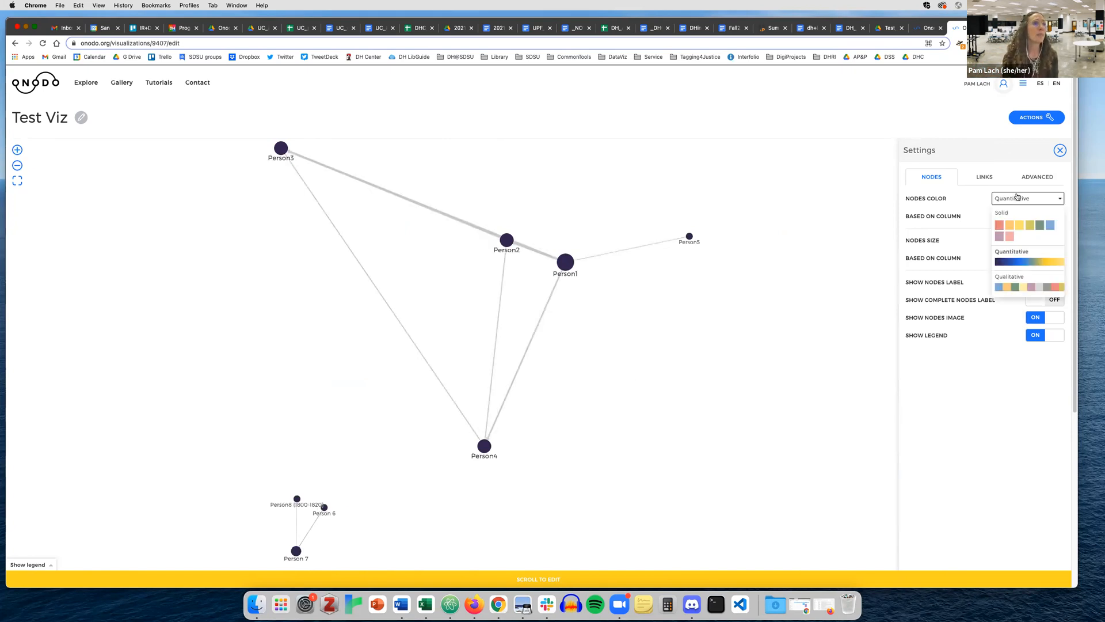
left_click(1020, 262)
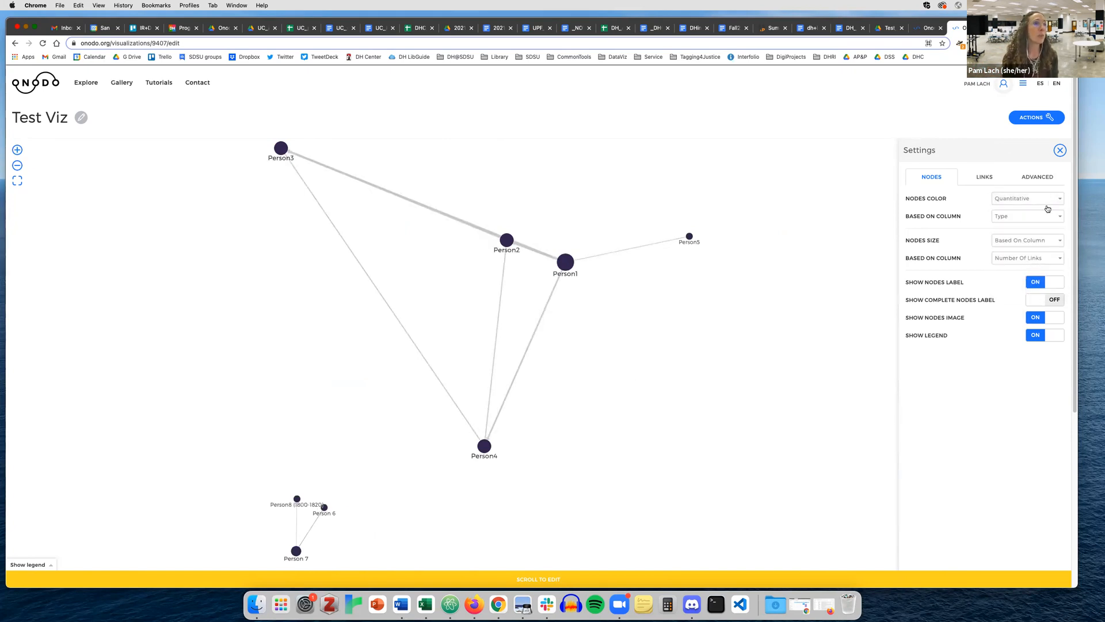
left_click(1047, 202)
left_click(1049, 262)
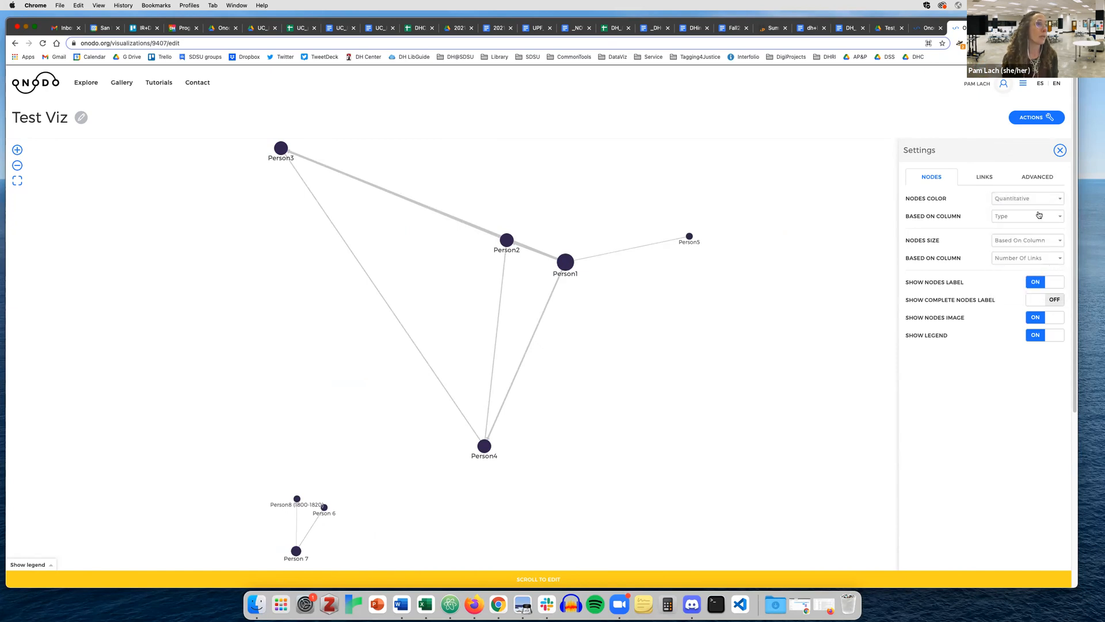
left_click(1051, 198)
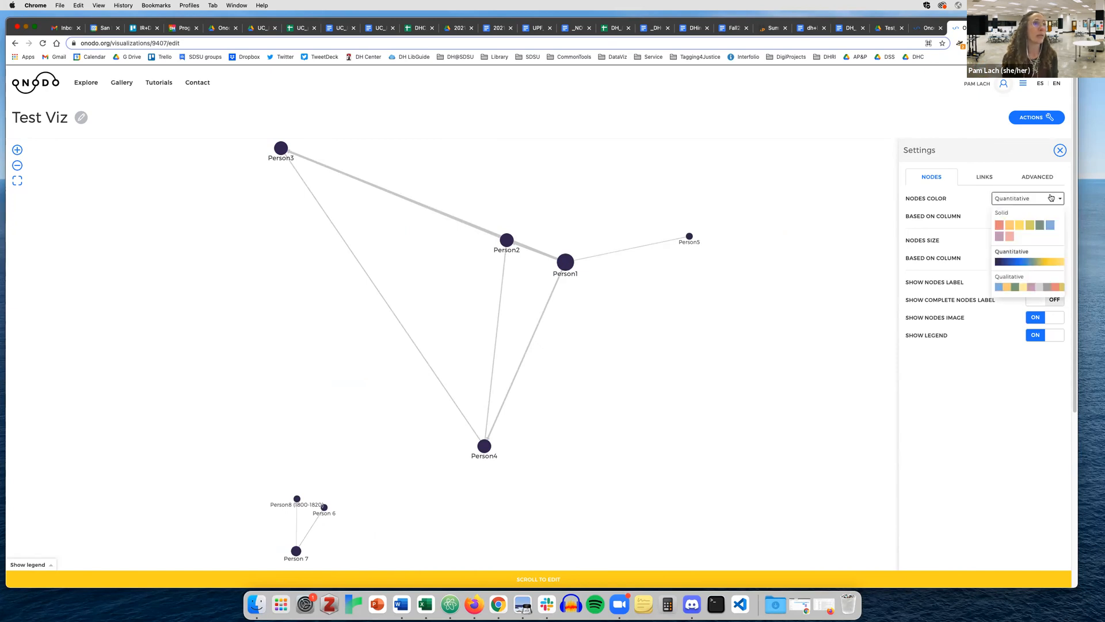
left_click(1017, 266)
Return node colouring to Qualitative by Type and show the Based On Column choices
left_click(1014, 198)
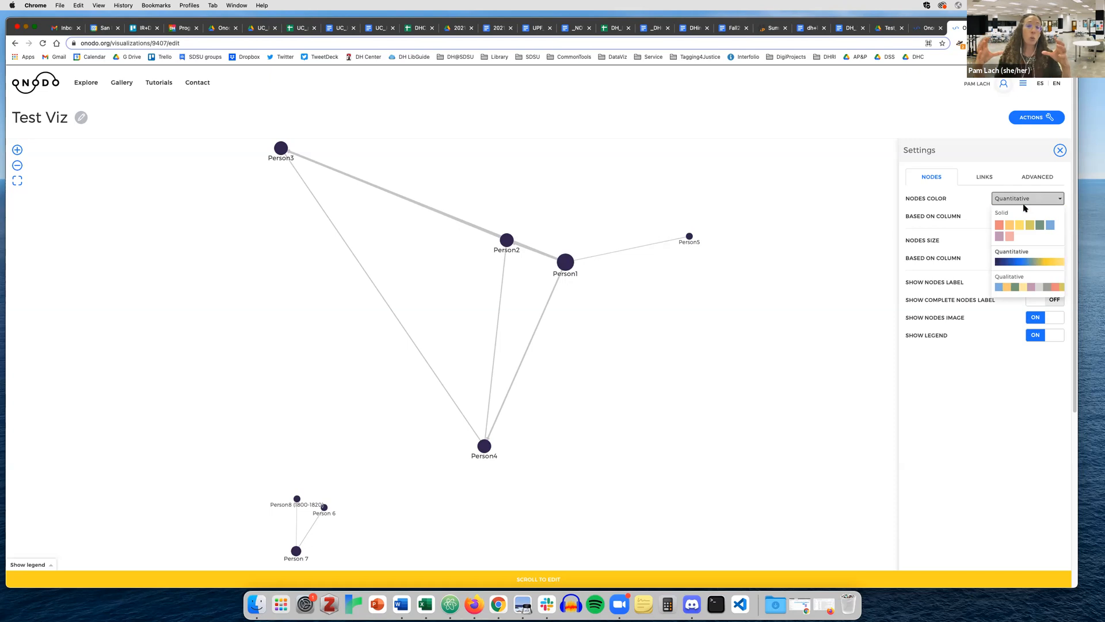
left_click(1022, 280)
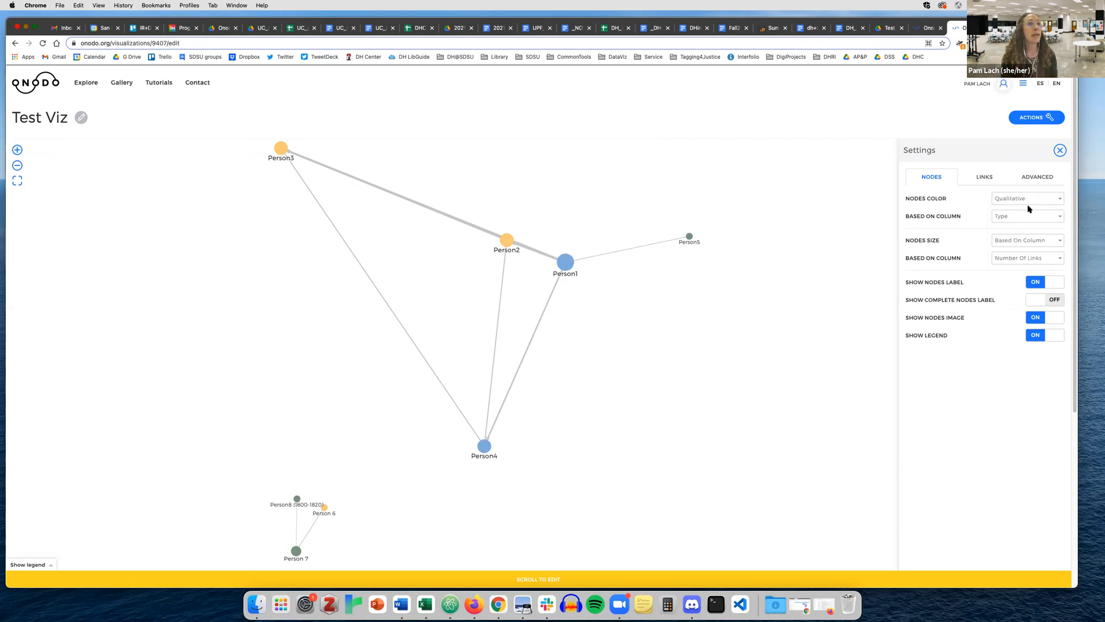
left_click(1035, 222)
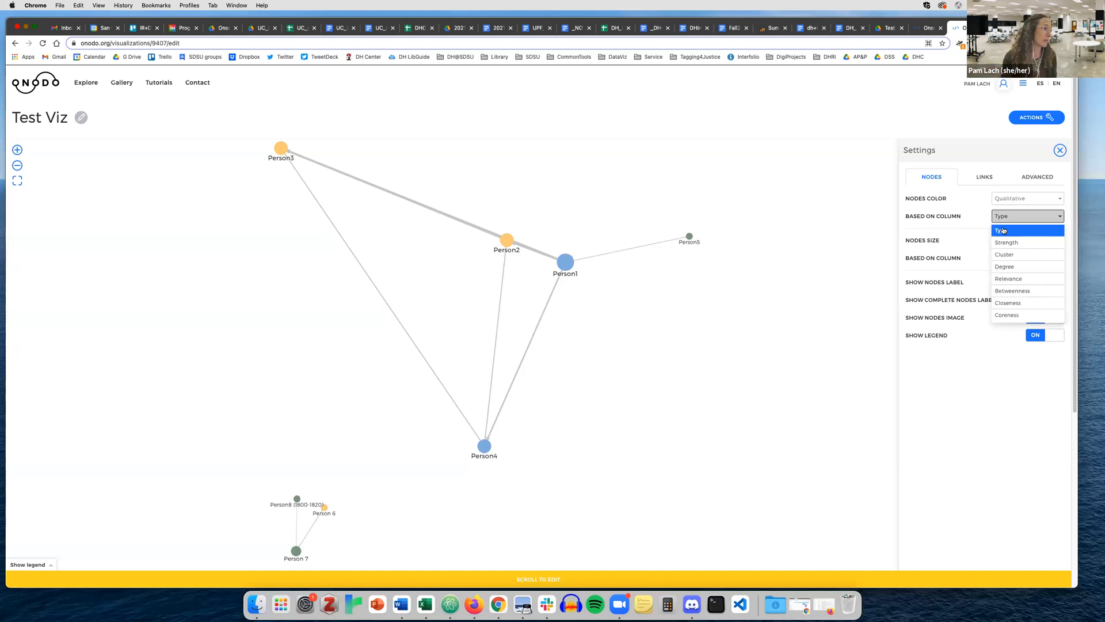
Show the nodes data table and colour nodes by Relevance after briefly trying Cluster
left_click(562, 580)
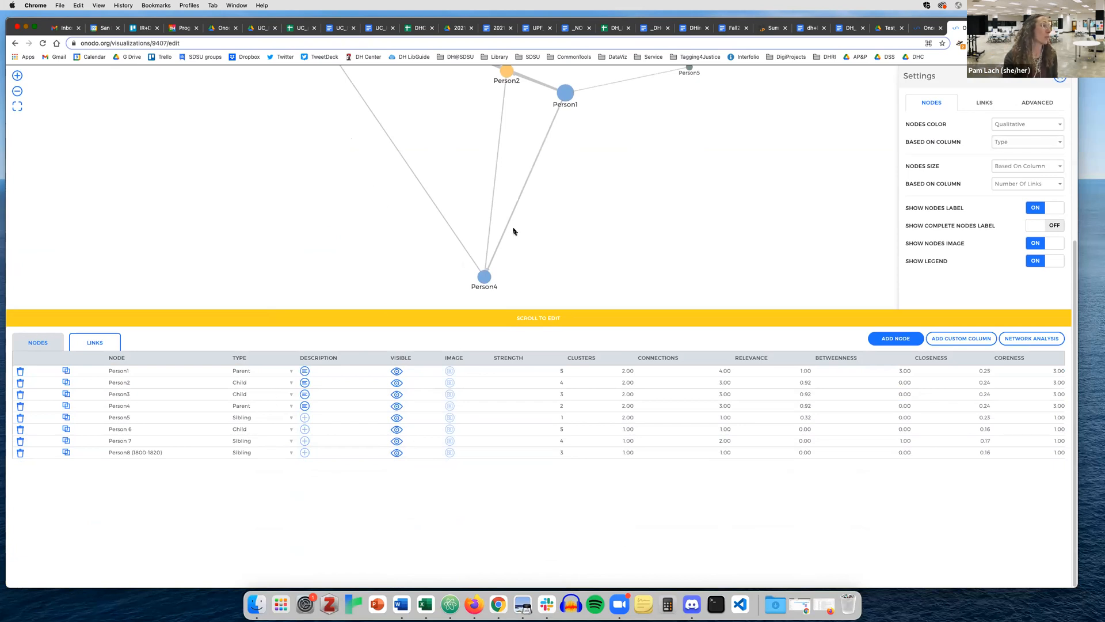
scroll(645, 176, "up", 3)
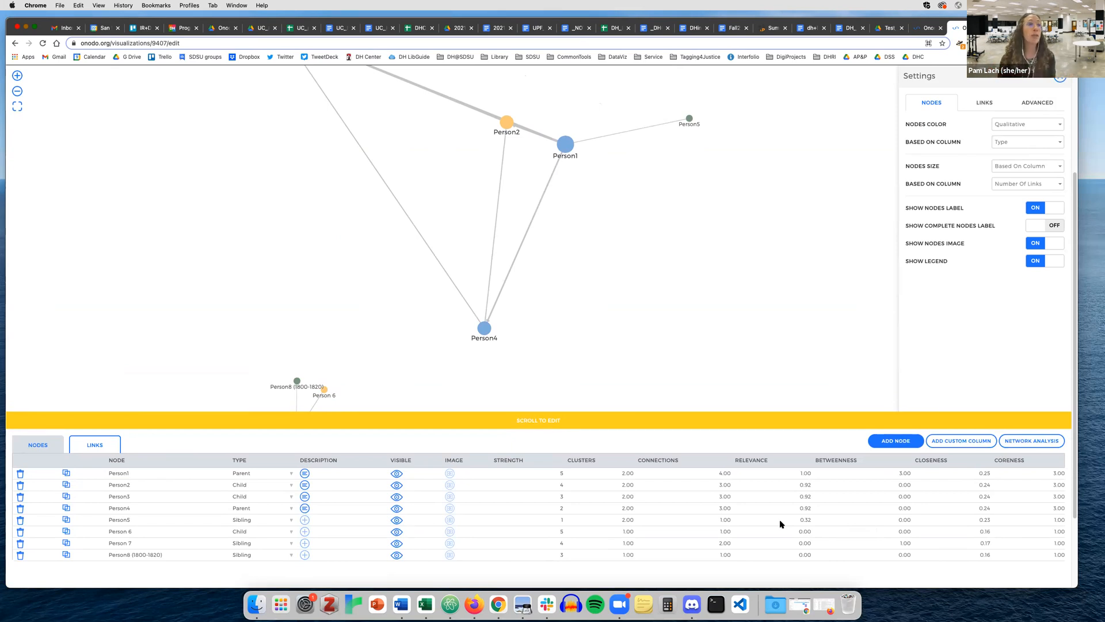
left_click(1023, 125)
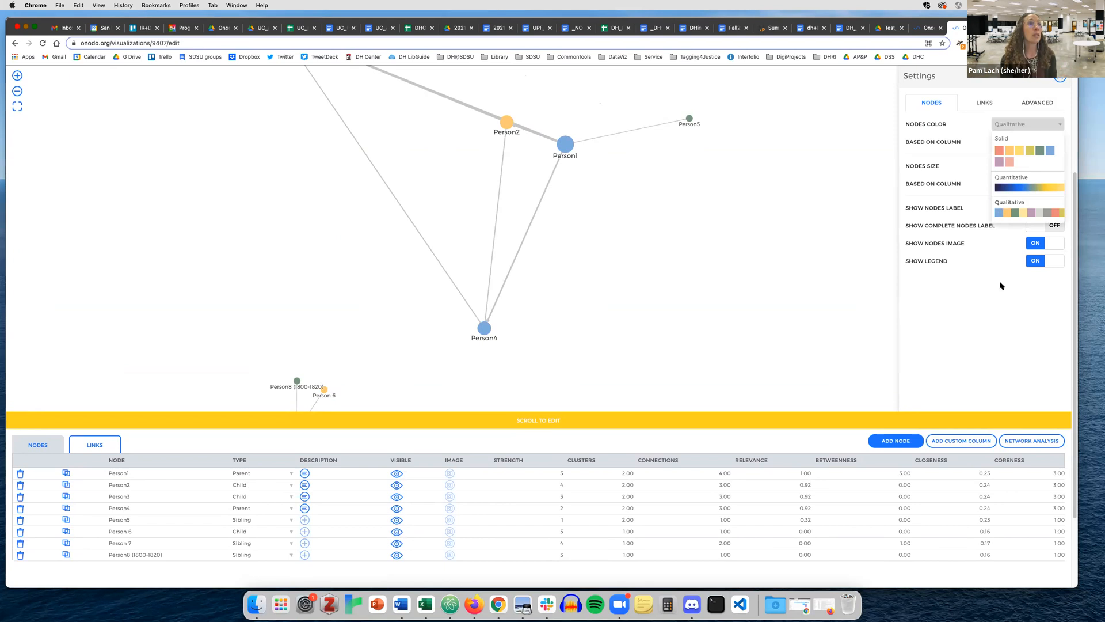
left_click(1013, 144)
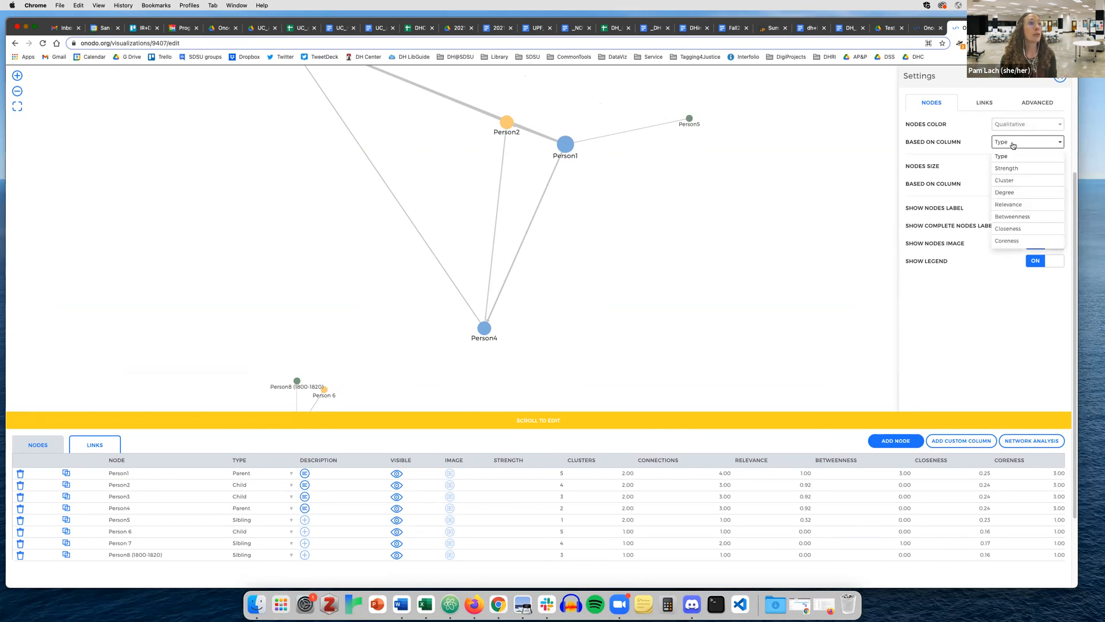
left_click(1007, 181)
left_click_drag(687, 265, 715, 339)
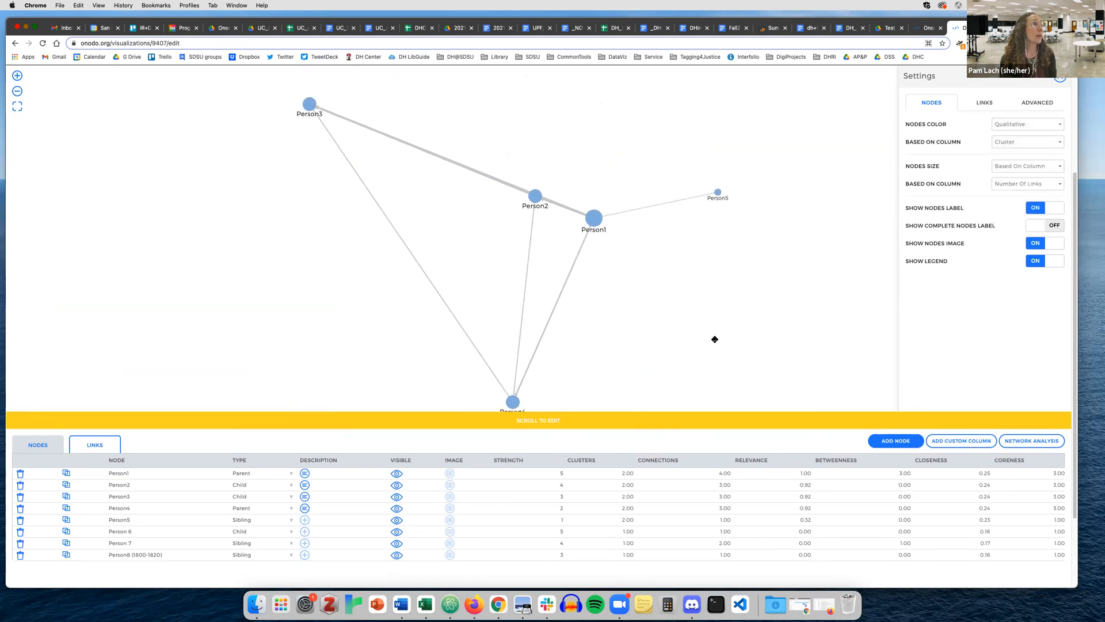
left_click(1007, 144)
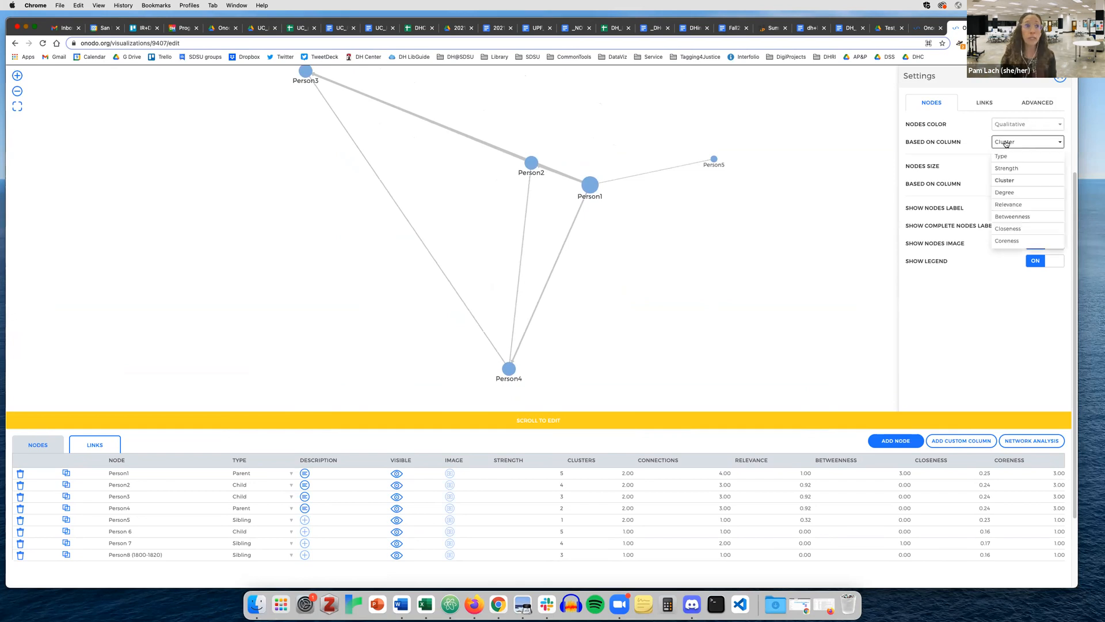
left_click(1009, 204)
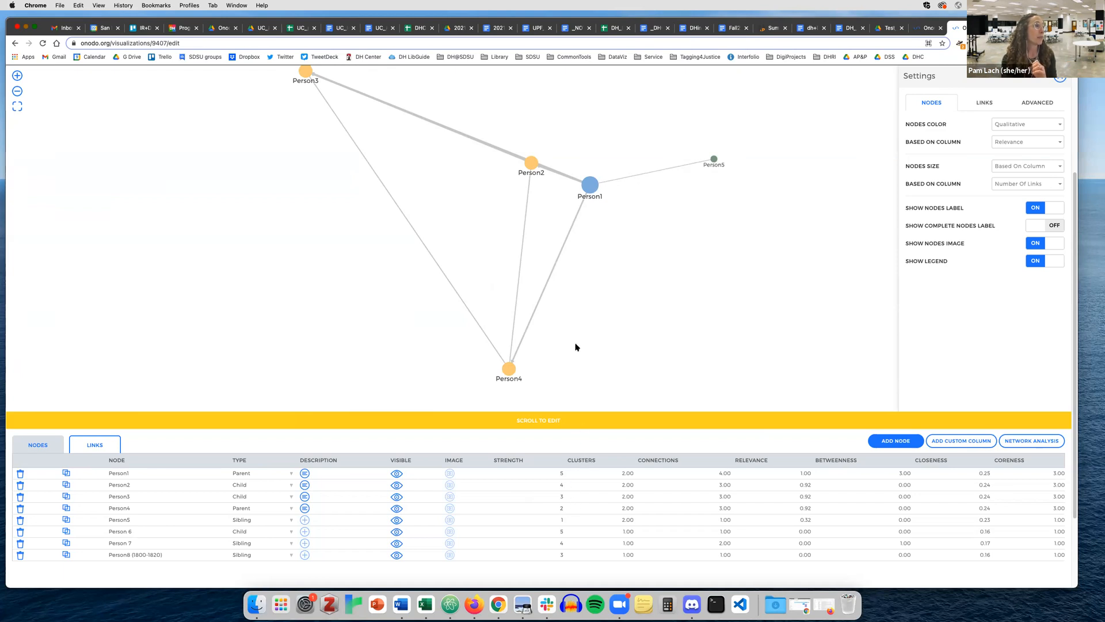
Compare node colouring by Betweenness and then by Cluster
left_click_drag(576, 345, 695, 216)
left_click_drag(585, 269, 544, 325)
left_click_drag(694, 166, 679, 230)
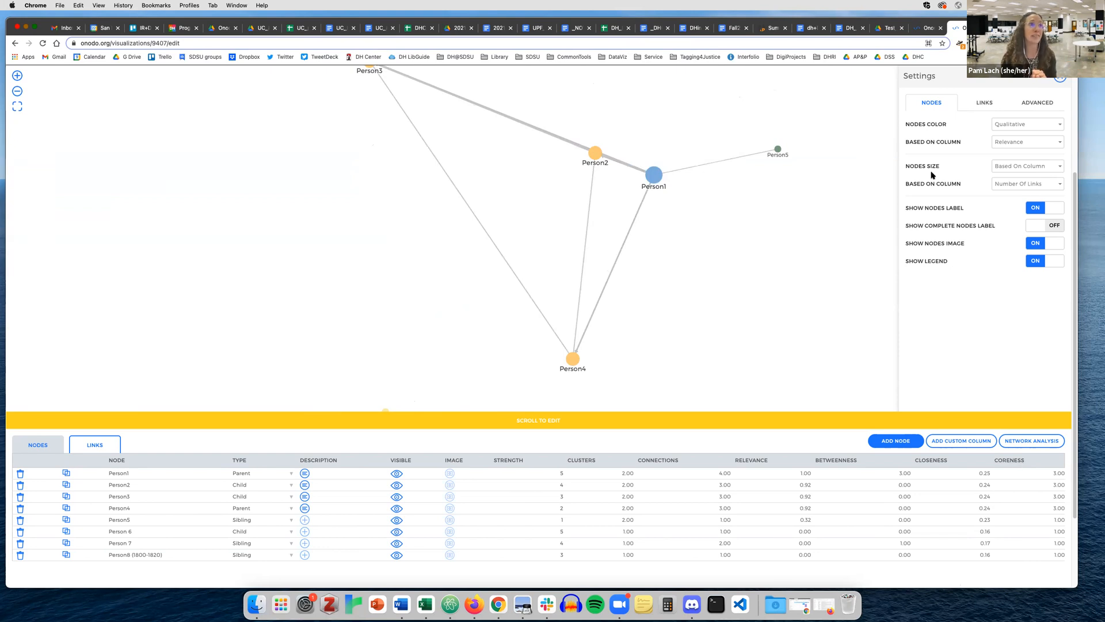
left_click(1024, 144)
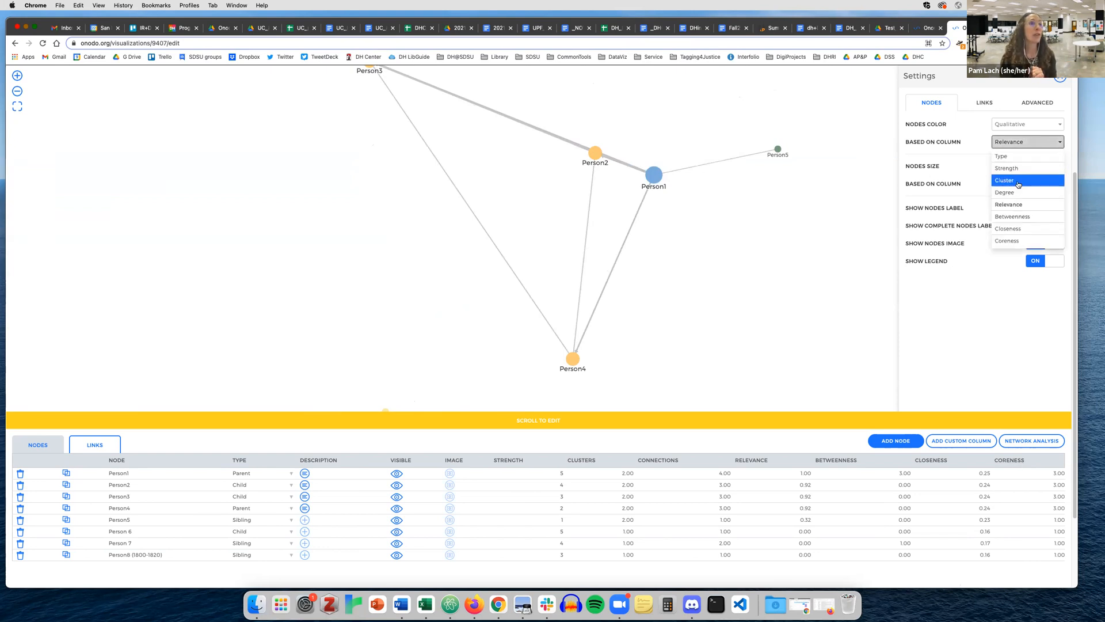
left_click(1017, 219)
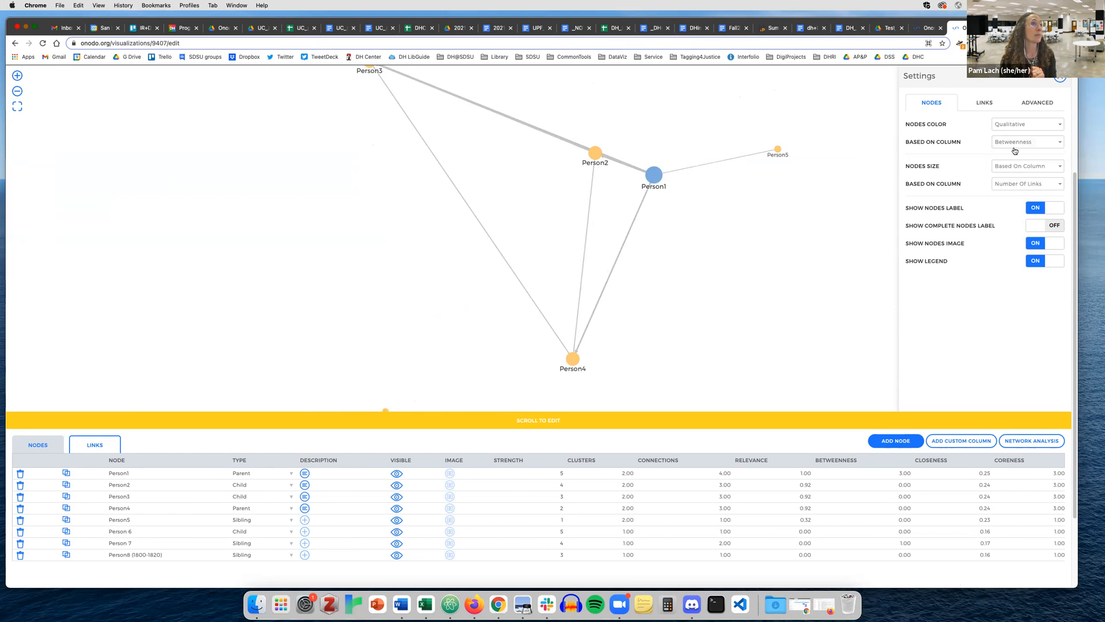
left_click(1015, 142)
left_click(1004, 181)
Set the node colour column back to Type
left_click_drag(720, 308, 787, 206)
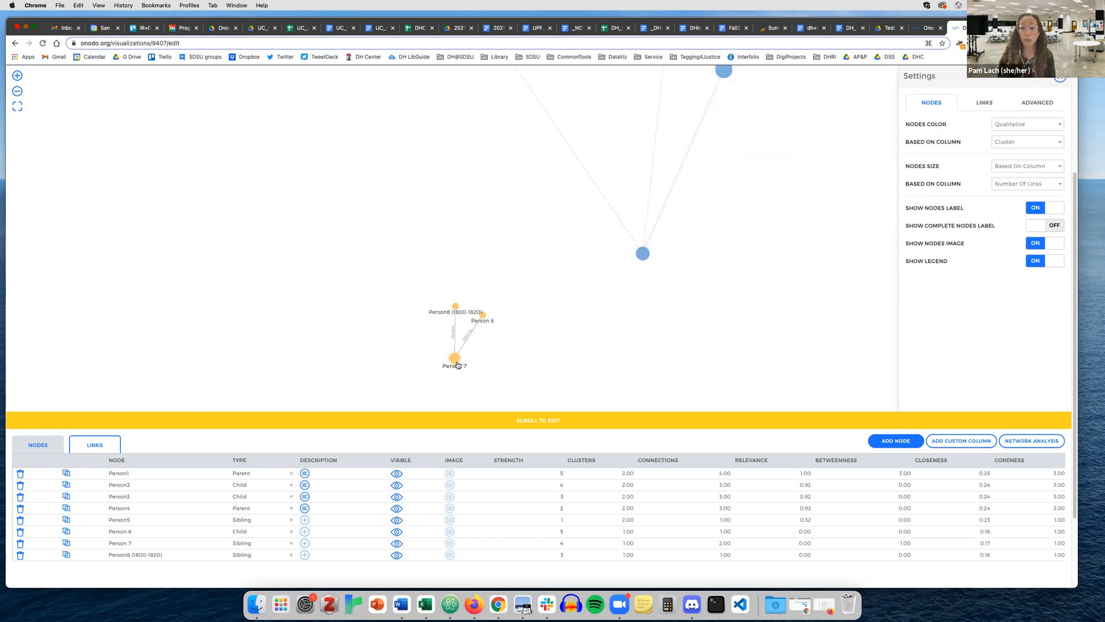
left_click(1011, 124)
left_click(968, 141)
left_click(1018, 144)
left_click(1013, 156)
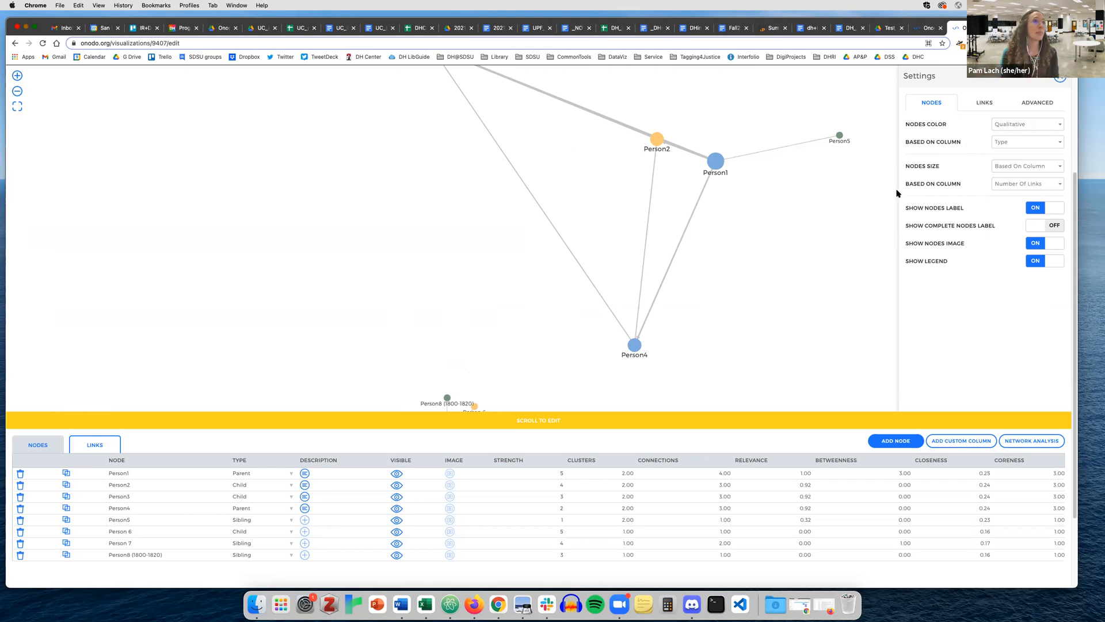
Size nodes by the Number Of Links column after briefly trying extra large
left_click(1015, 166)
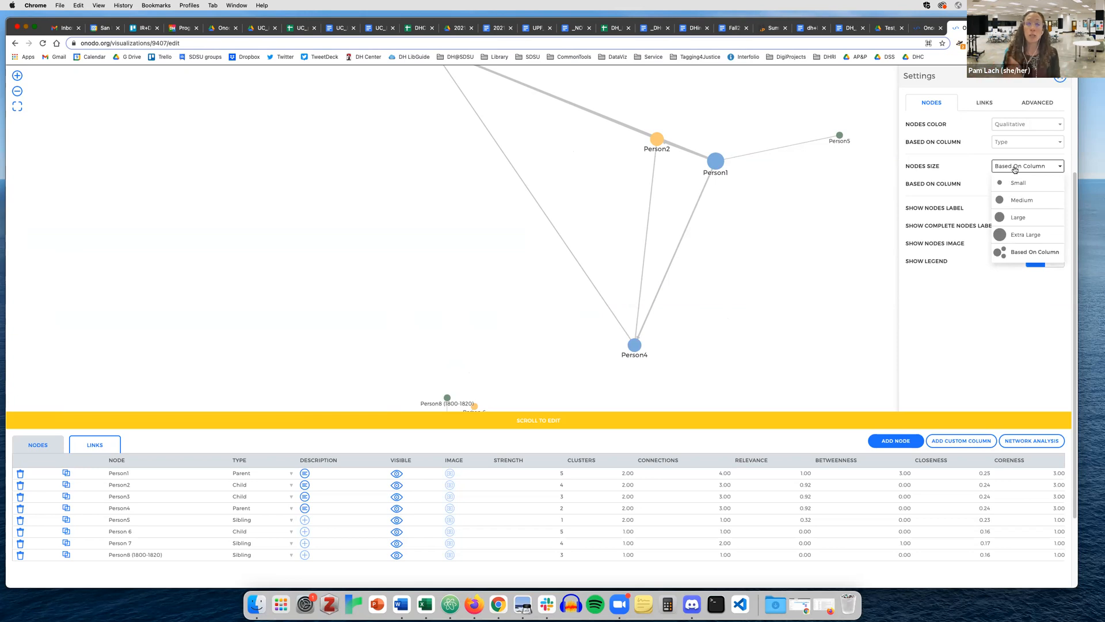
left_click(1027, 235)
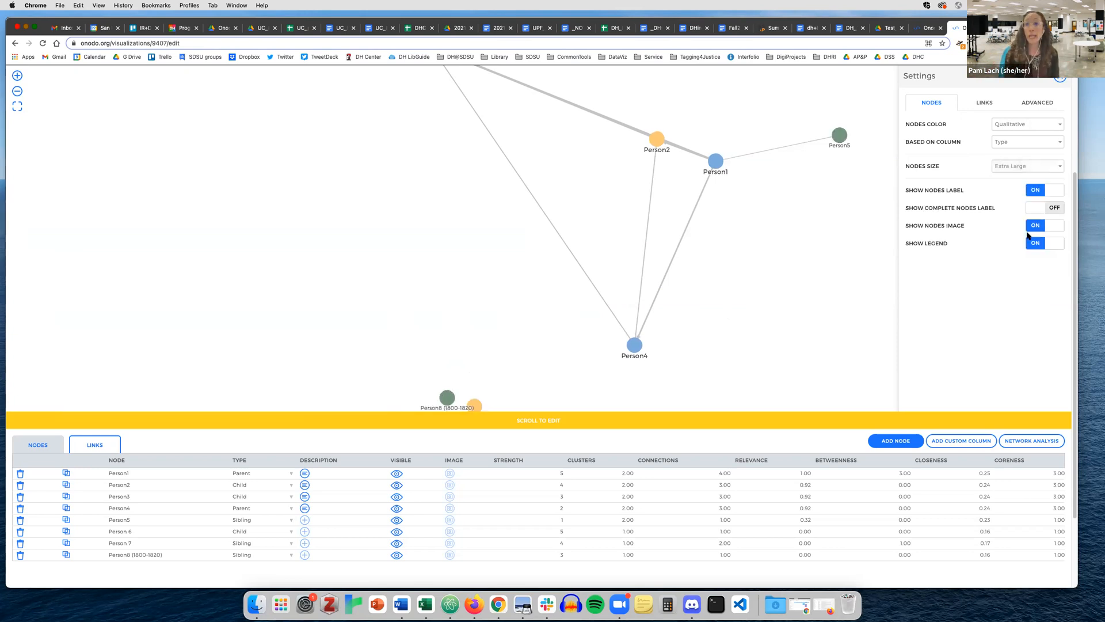
left_click(1039, 169)
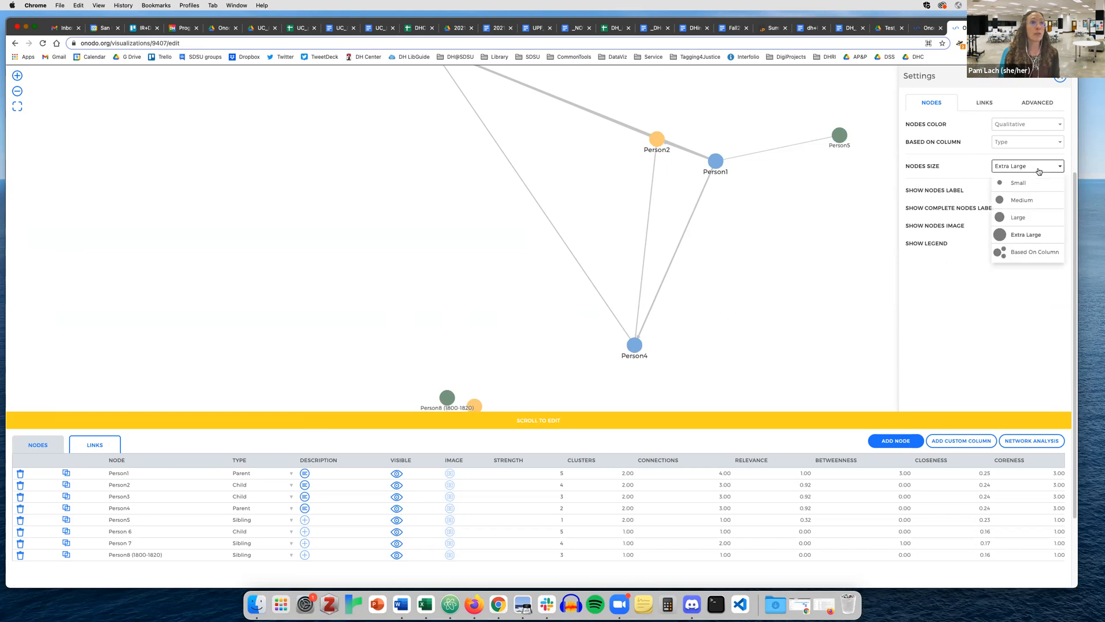
left_click(1033, 252)
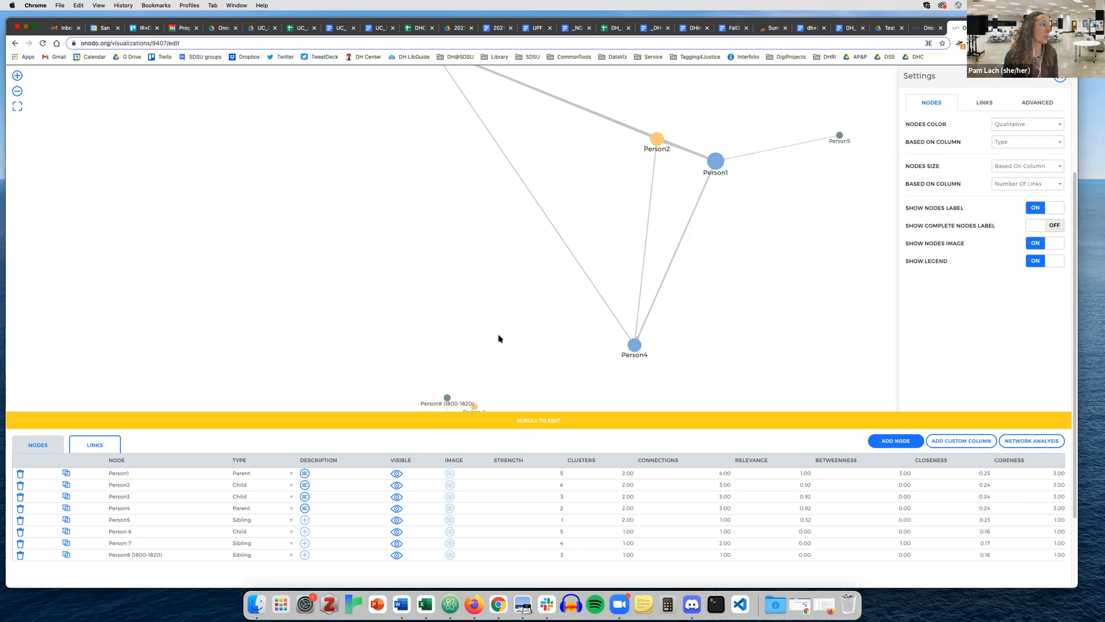
left_click_drag(501, 338, 503, 276)
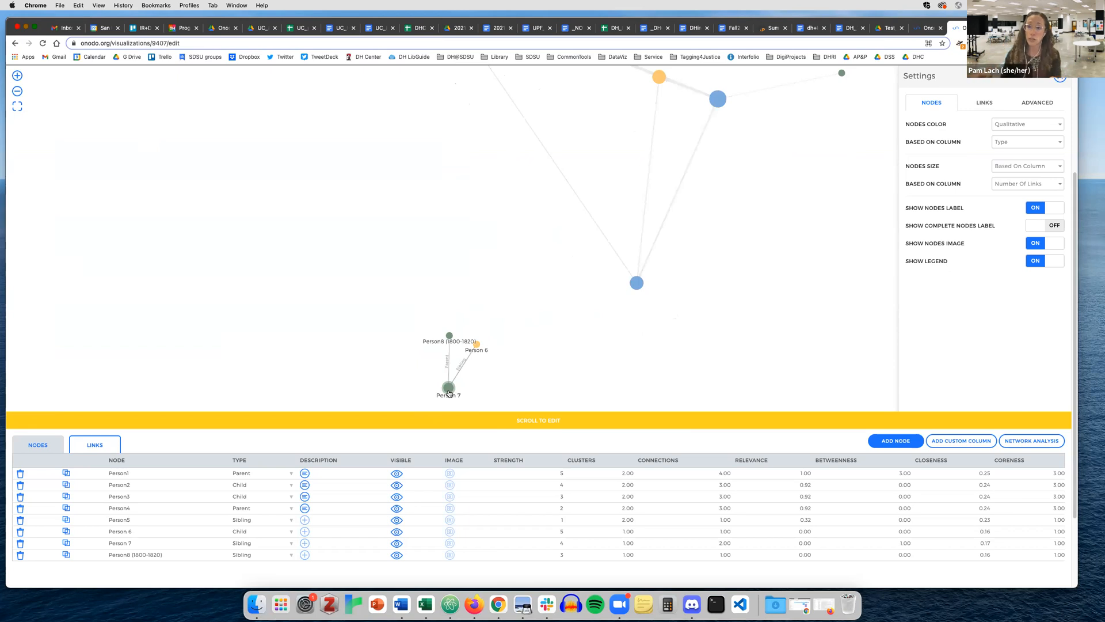
left_click_drag(452, 241, 350, 337)
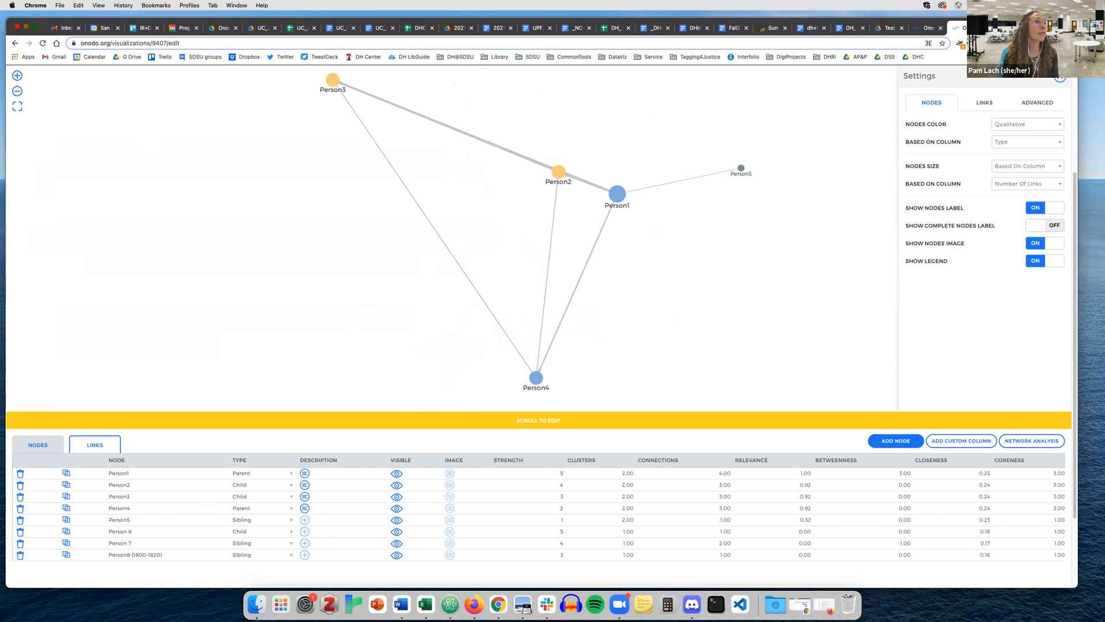
Toggle node labels and node images off and back on
left_click(1048, 211)
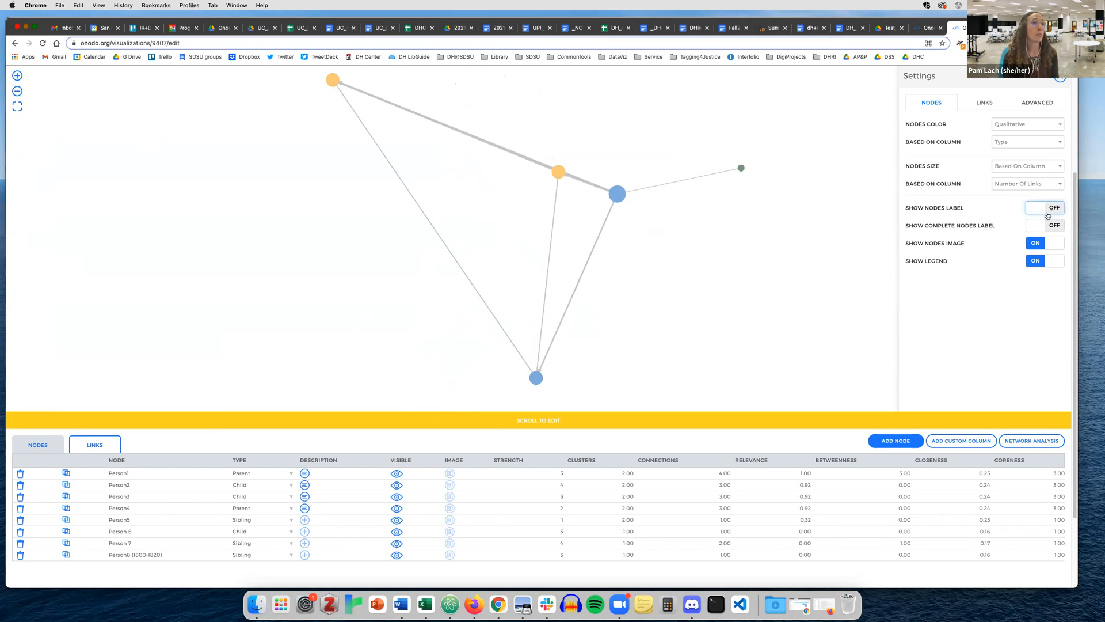
left_click(1037, 214)
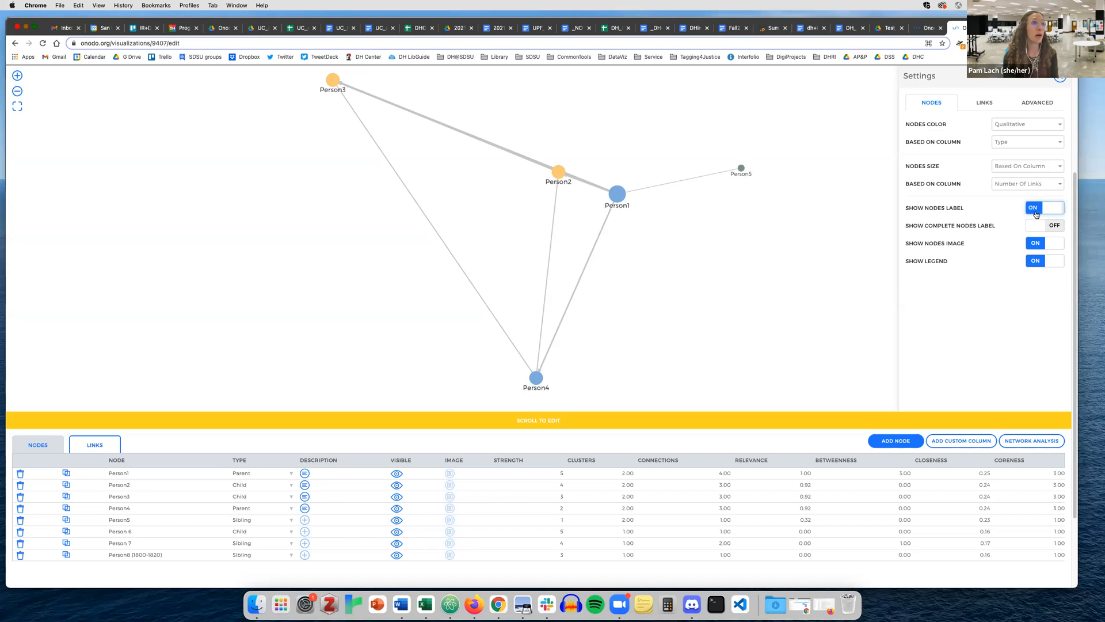
left_click(1036, 246)
left_click(1036, 246)
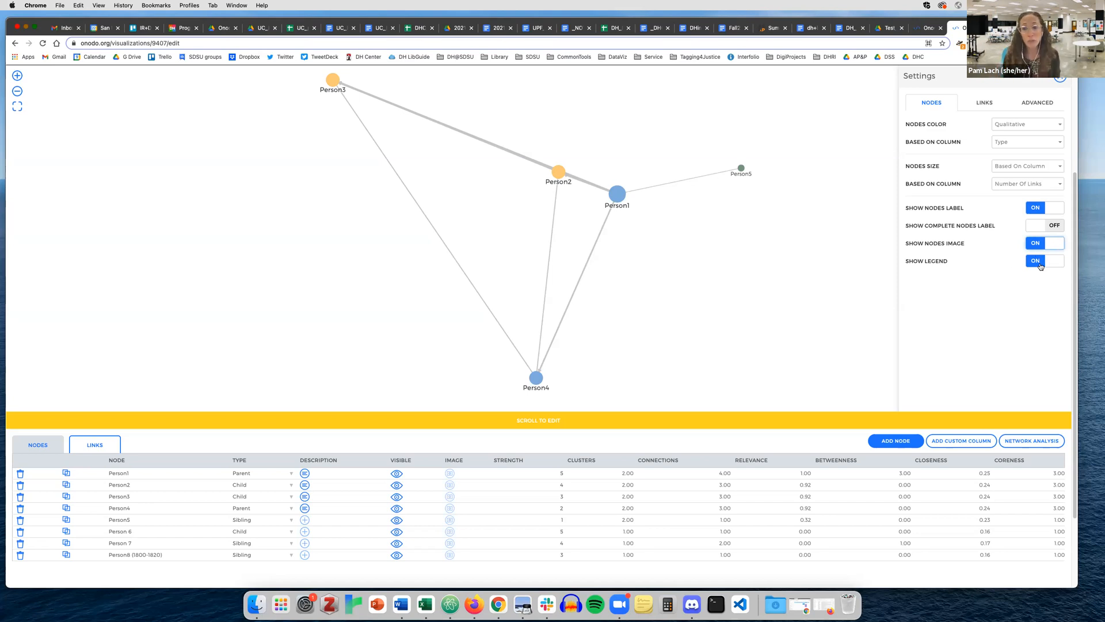
In link settings, try Normal link width, then return to Based On Column
left_click(983, 103)
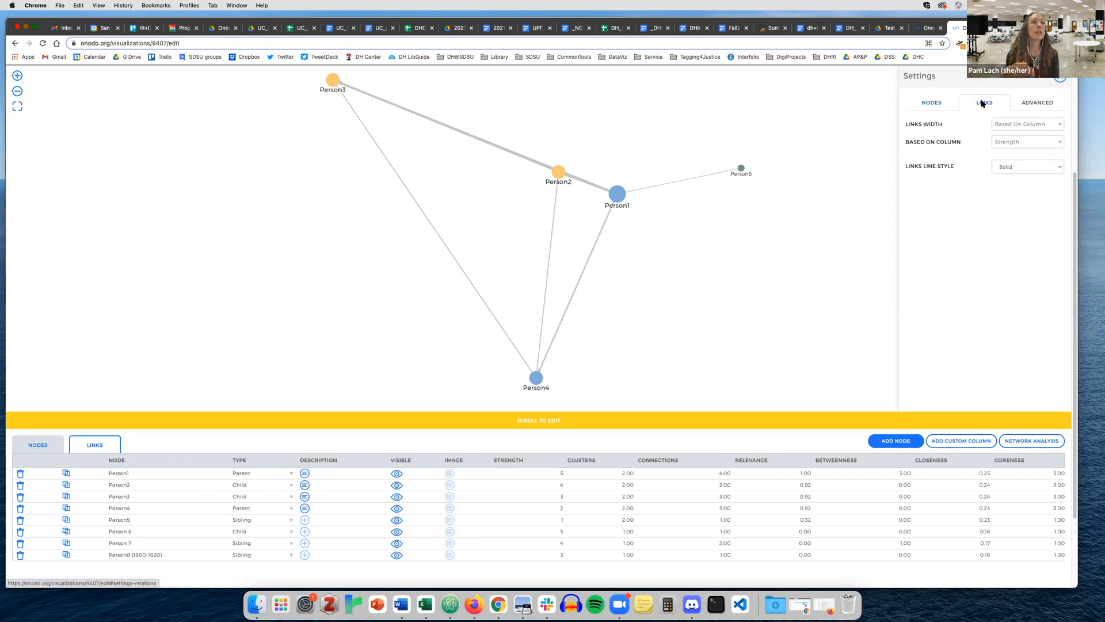
left_click(1054, 126)
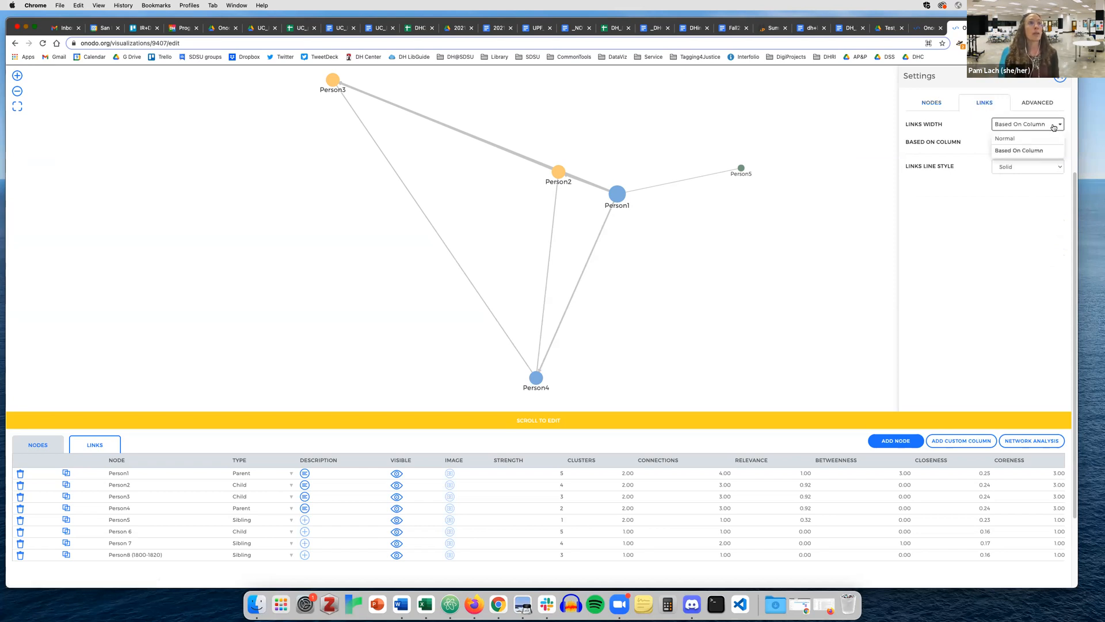
left_click(1022, 151)
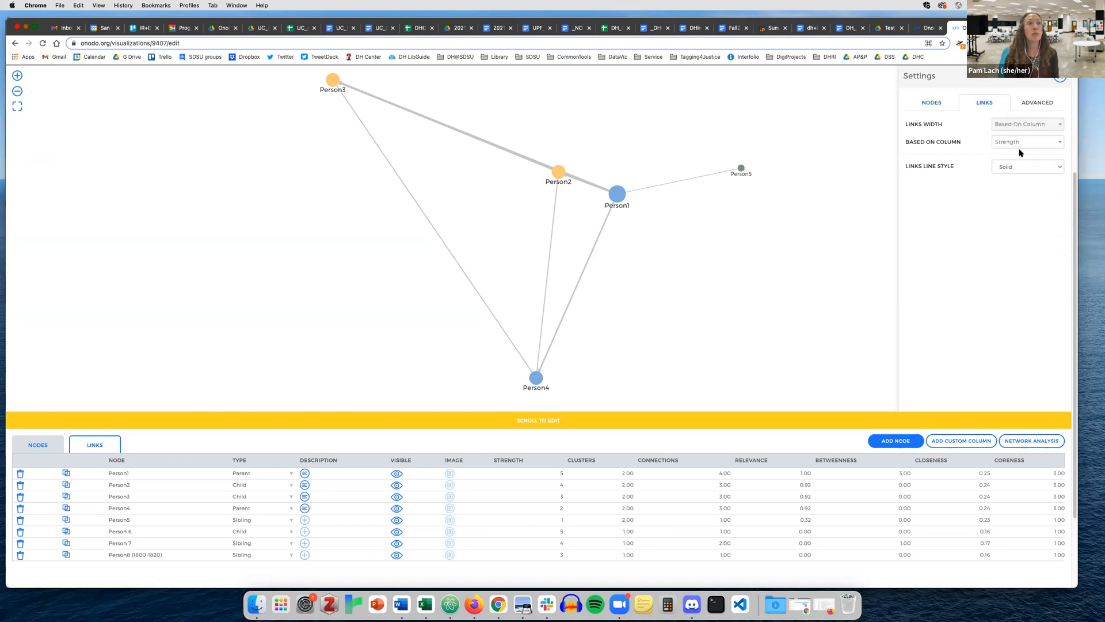
left_click(1024, 121)
left_click(1021, 138)
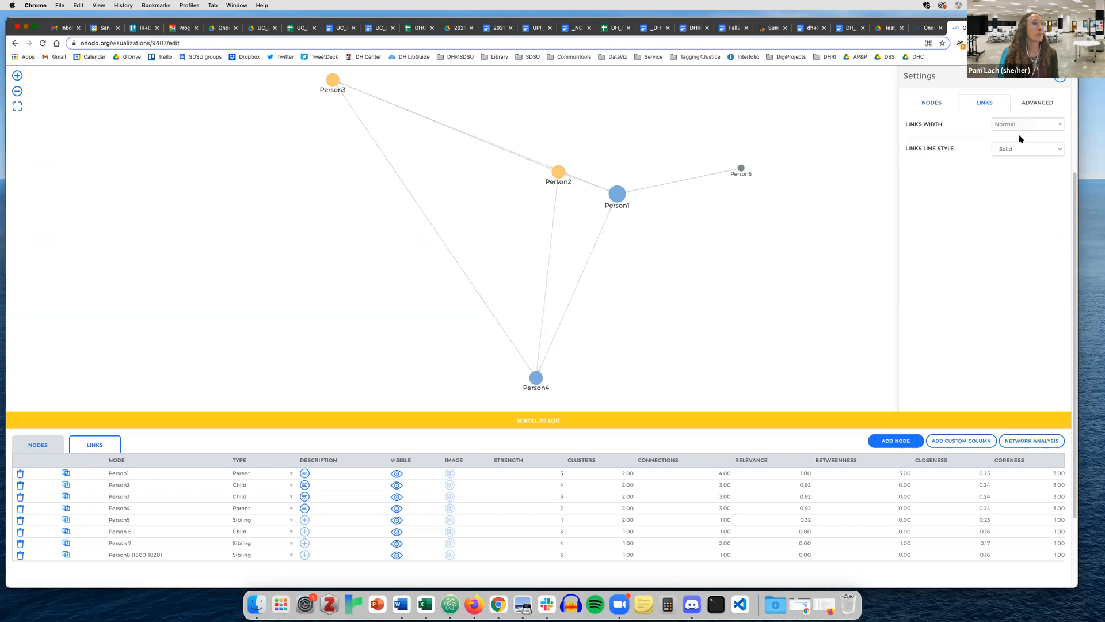
left_click(1024, 124)
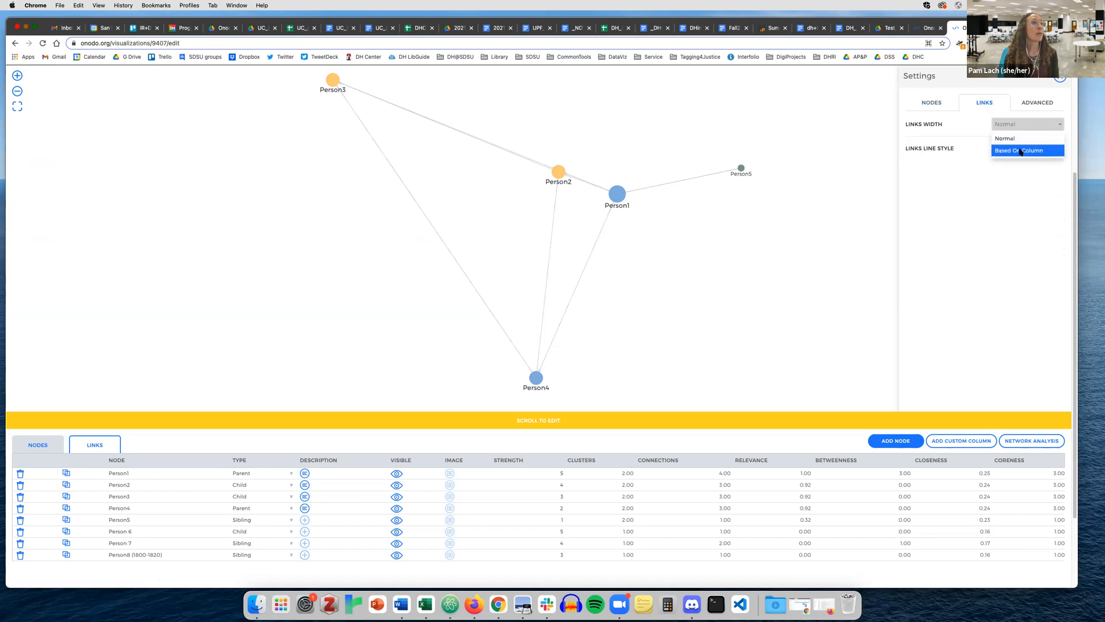
left_click(1020, 151)
left_click(1020, 124)
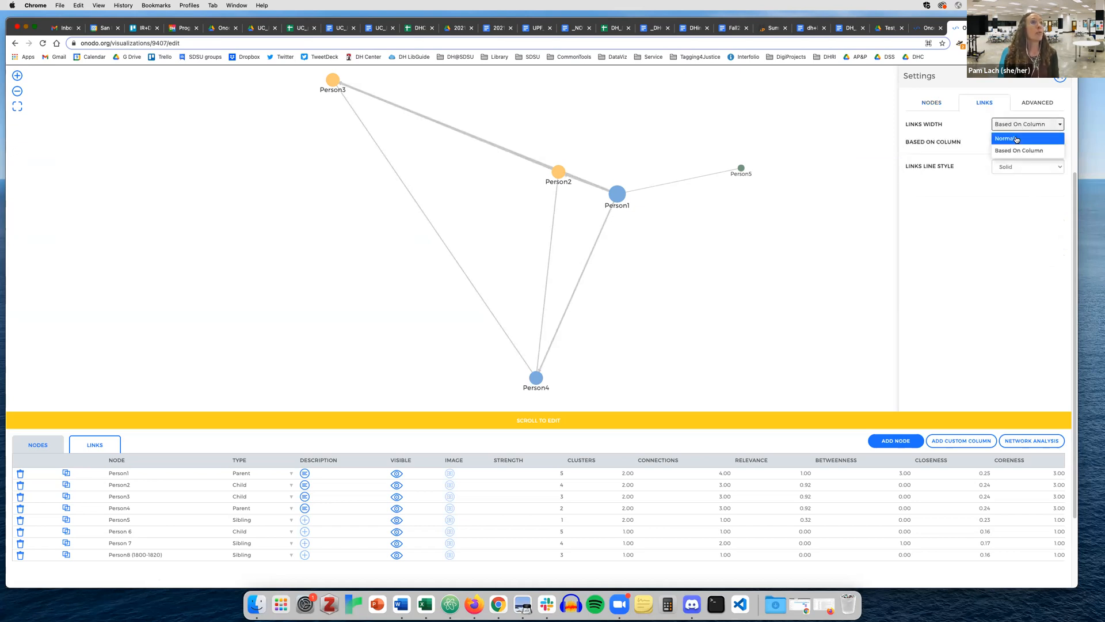
left_click(1016, 139)
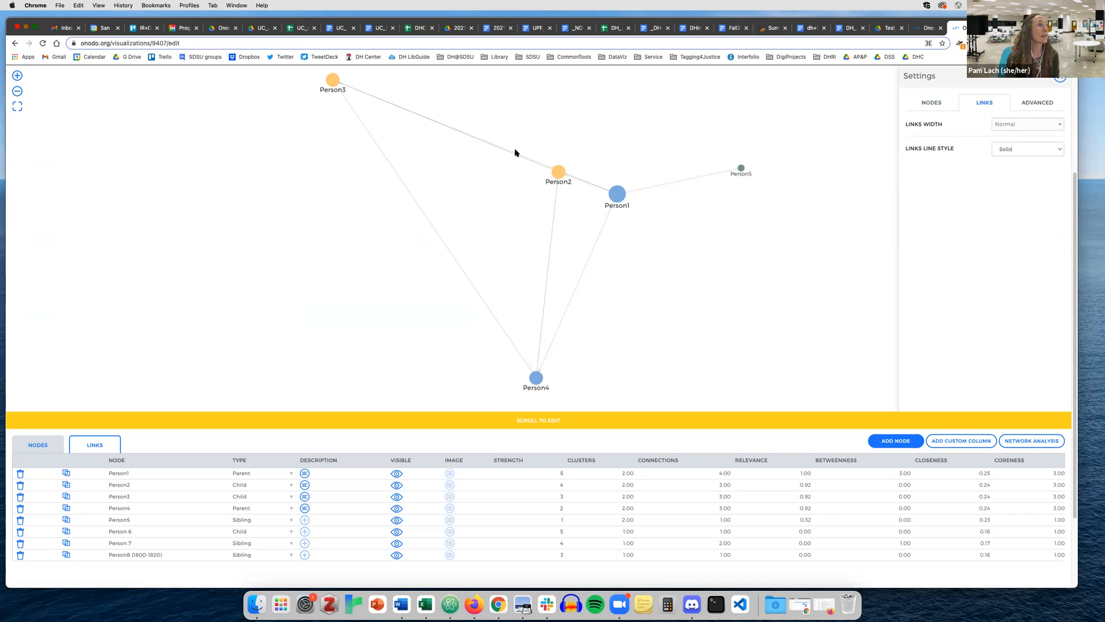
left_click(1011, 124)
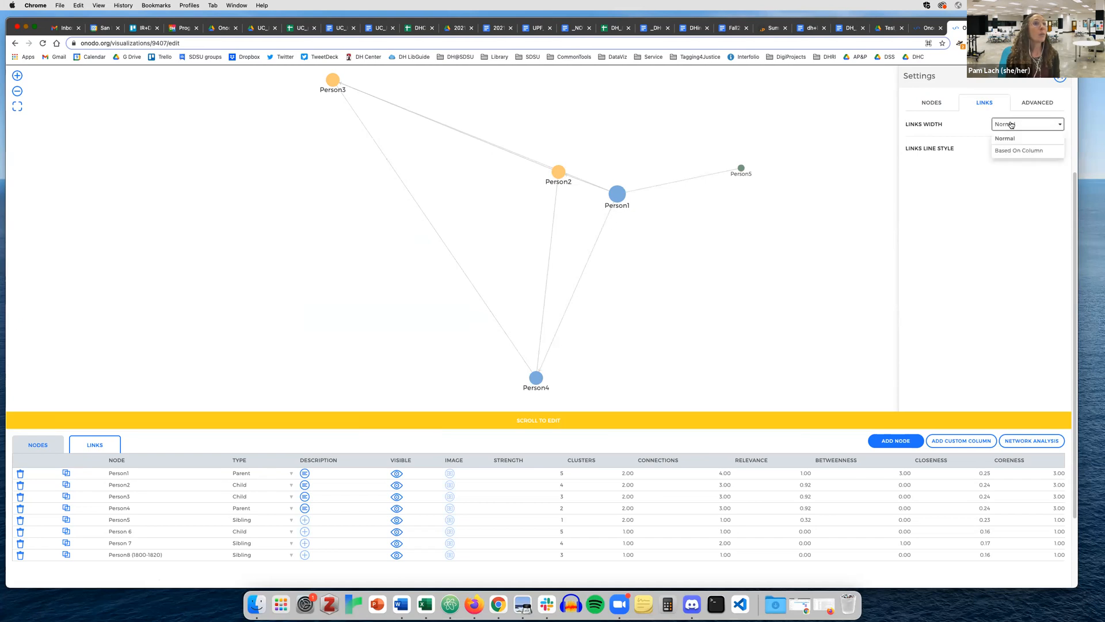
left_click(1014, 151)
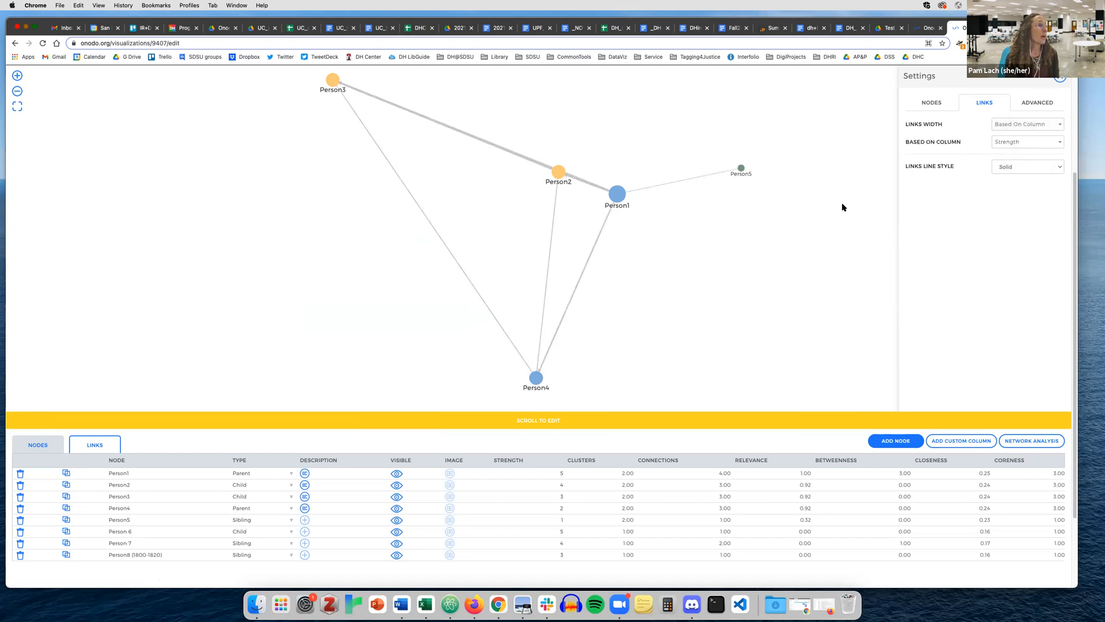
Keep link width based on Strength, check Strength values, and leave line style Solid
left_click(1041, 144)
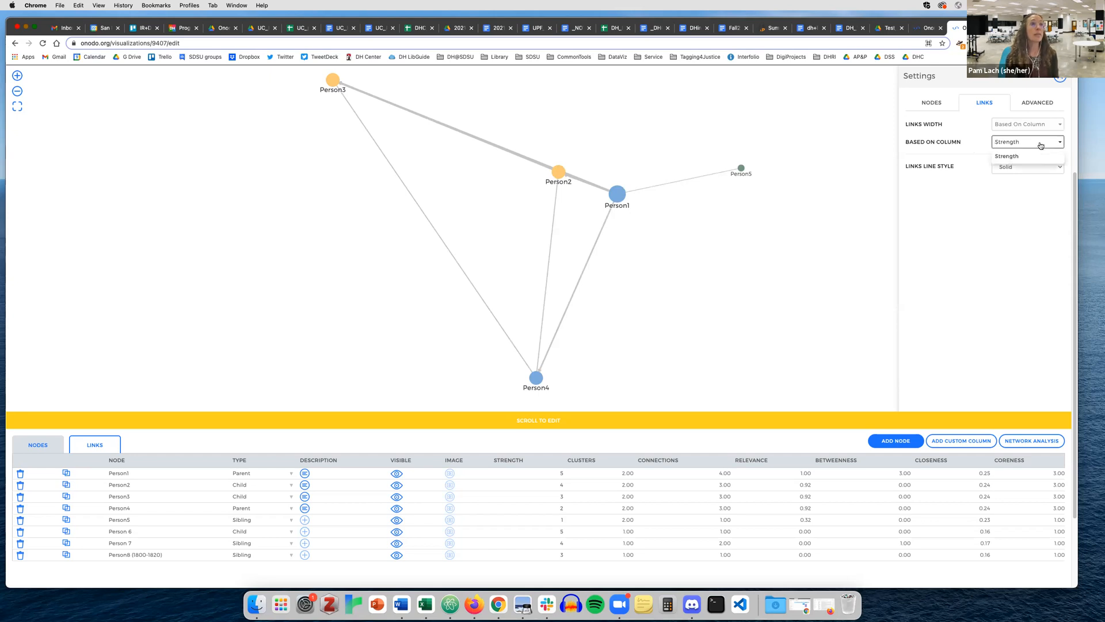
left_click(553, 475)
left_click_drag(617, 196, 636, 134)
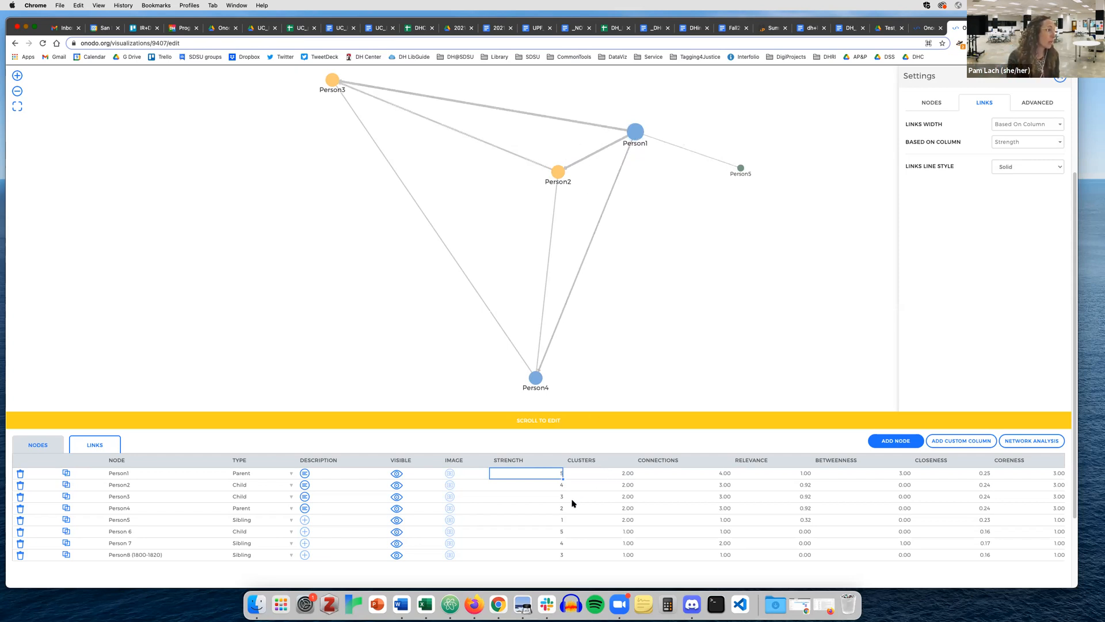
left_click(555, 533)
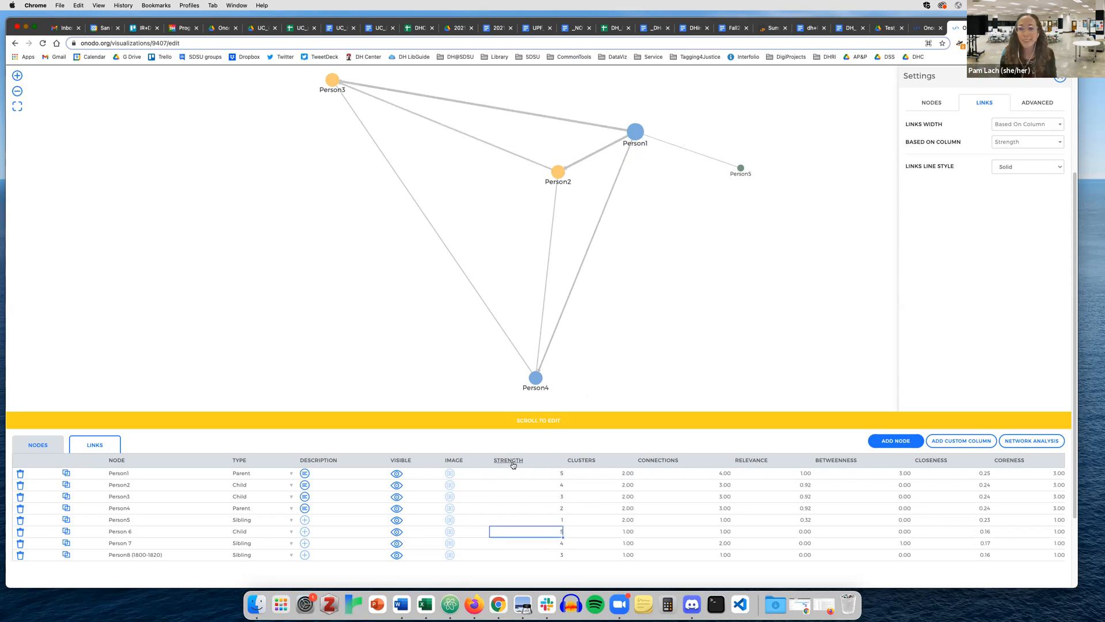
left_click(1045, 166)
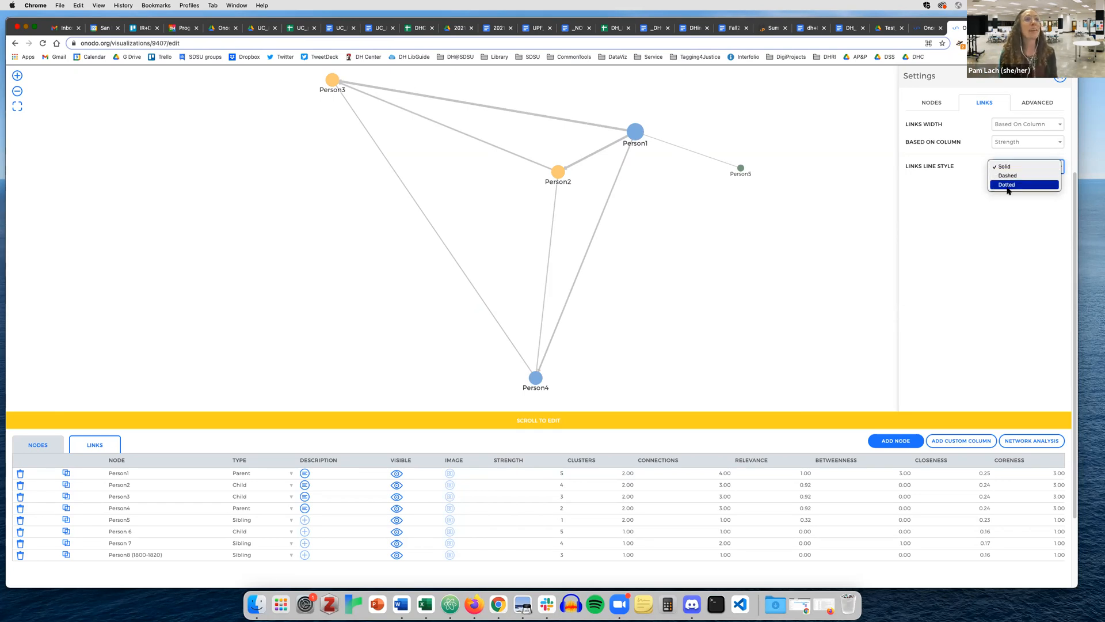
left_click(854, 243)
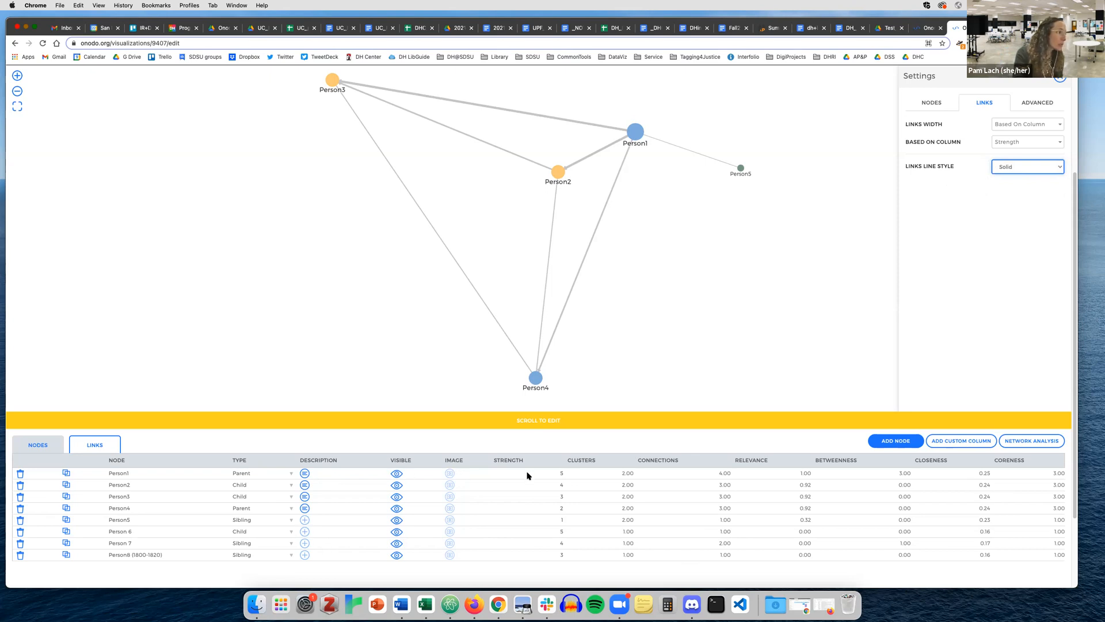
Give the Yama–Ginny link a direction in visualization 172292, then return to Test Viz
left_click(927, 30)
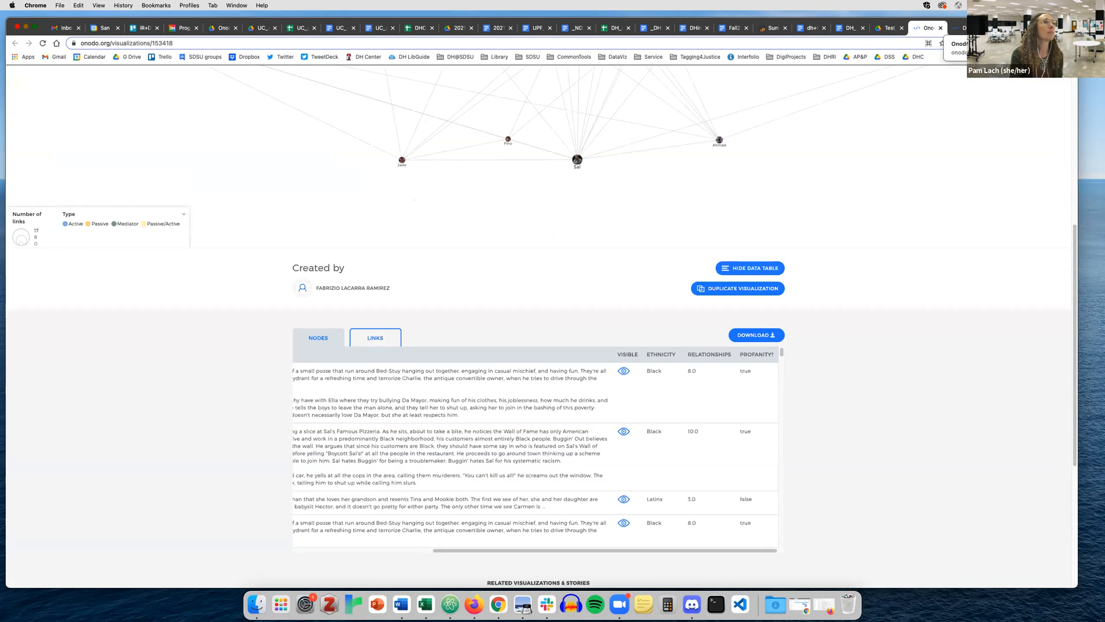
left_click(998, 28)
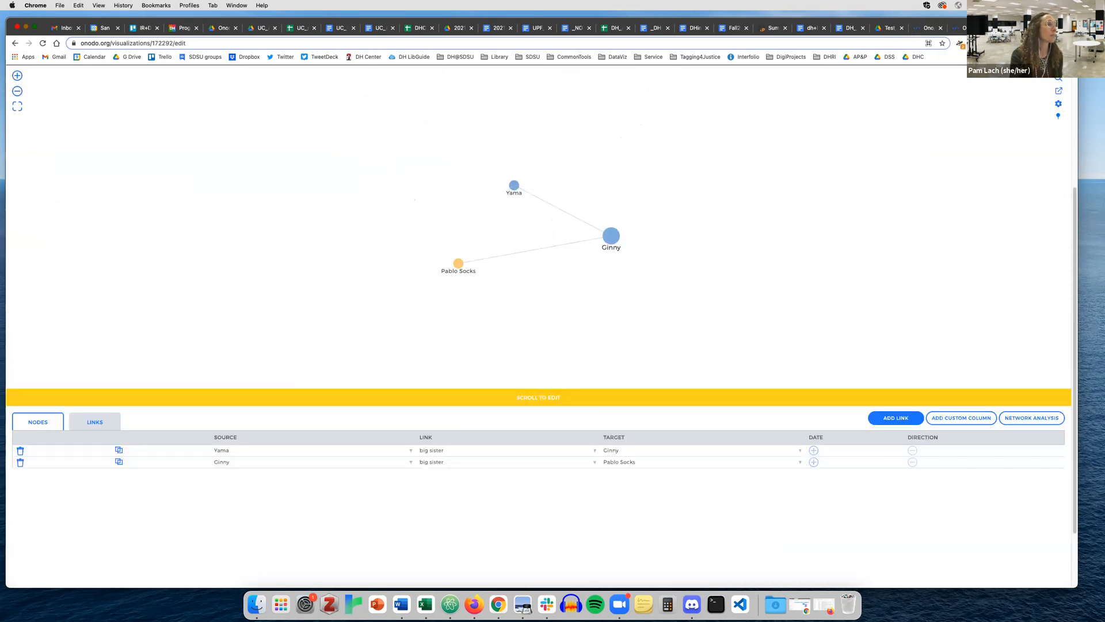
left_click(912, 452)
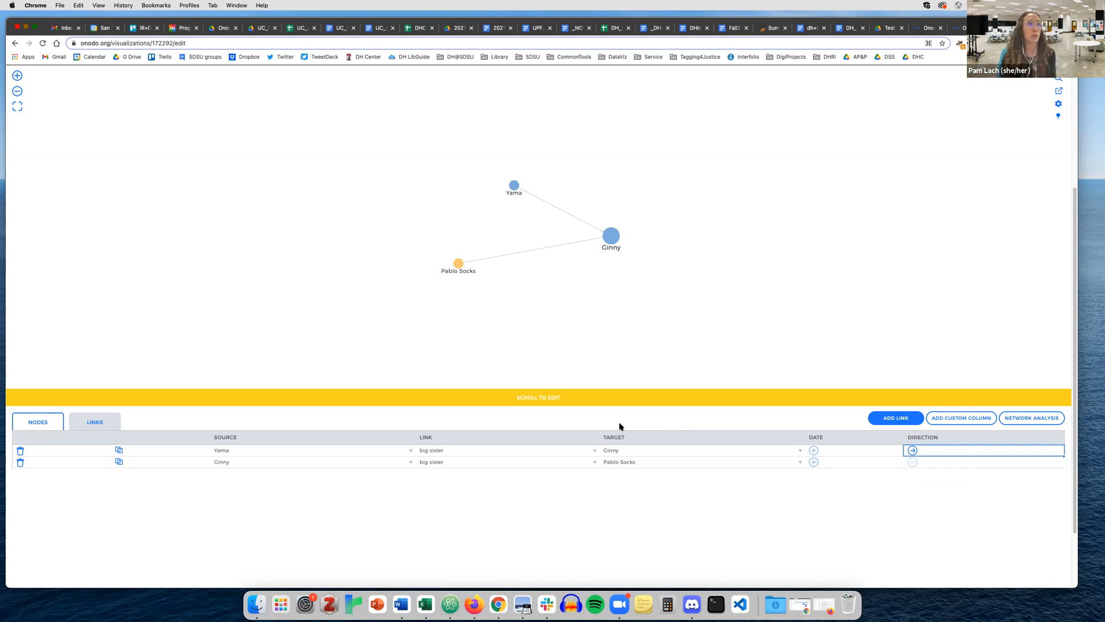
left_click(958, 27)
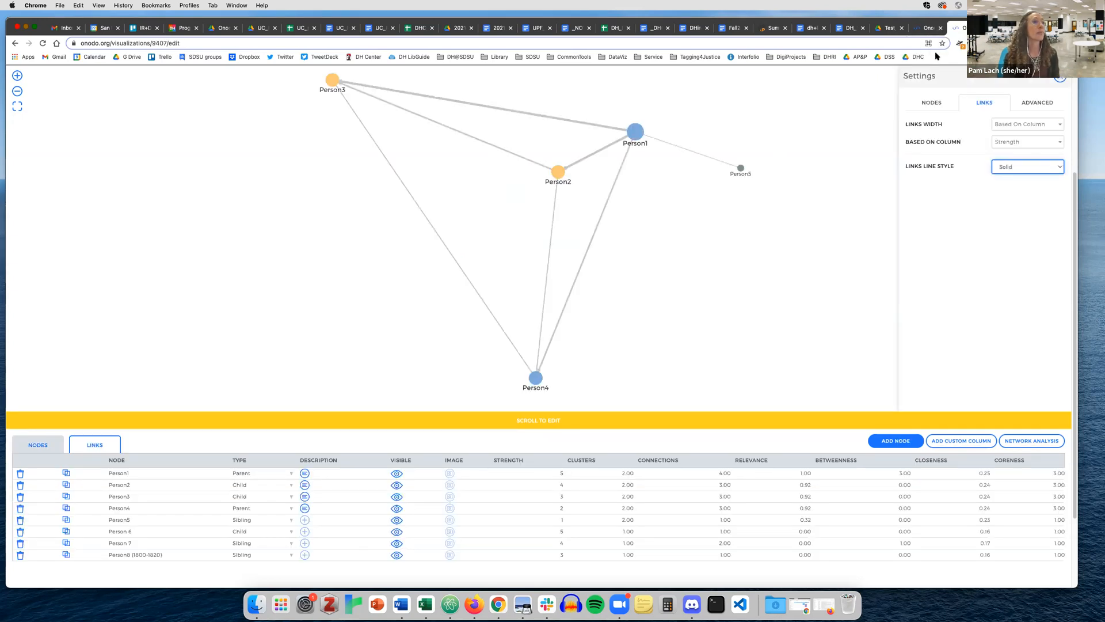
Set Link Strength to -30 and adjust Link Distance, then view the example character network
left_click(1038, 103)
mouse_move(1036, 134)
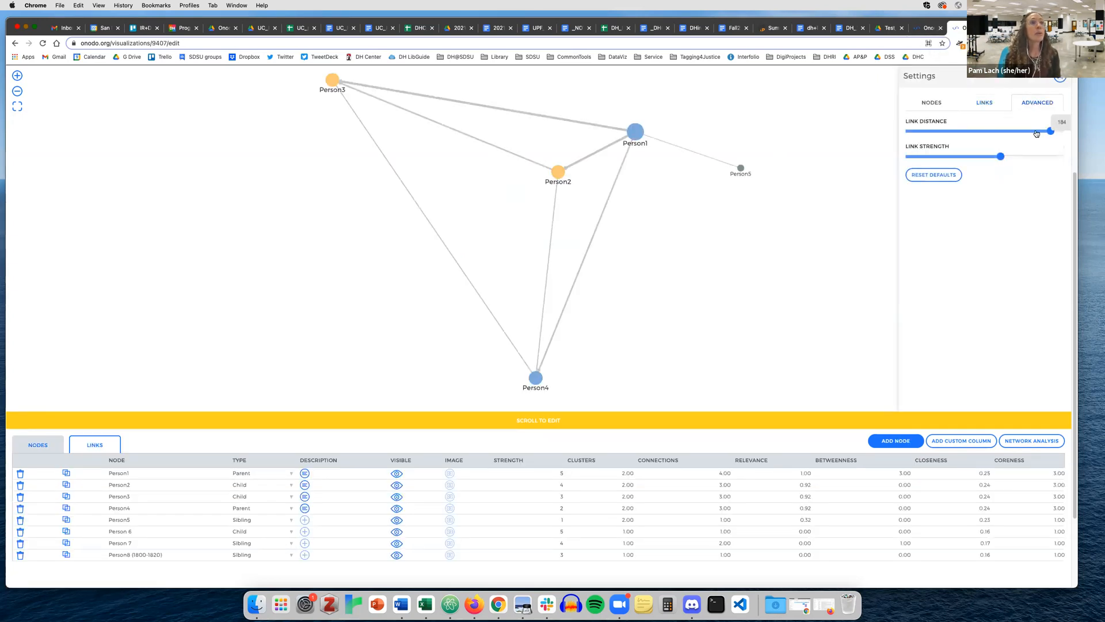
mouse_move(998, 159)
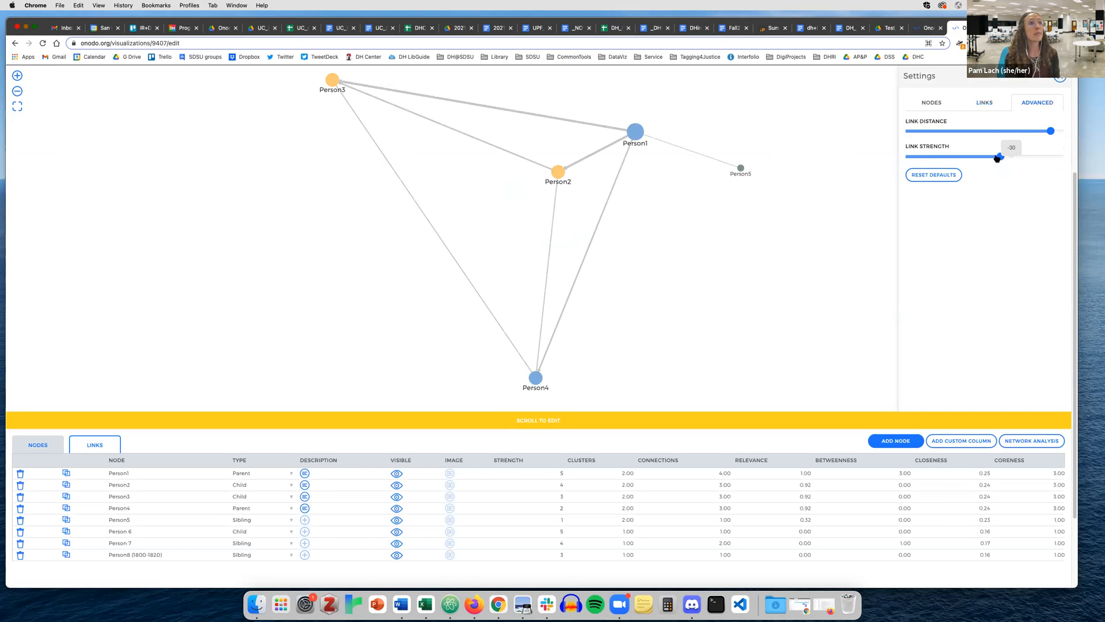
mouse_move(1000, 158)
left_mouse_down()
mouse_move(939, 159)
mouse_move(1002, 159)
left_mouse_up()
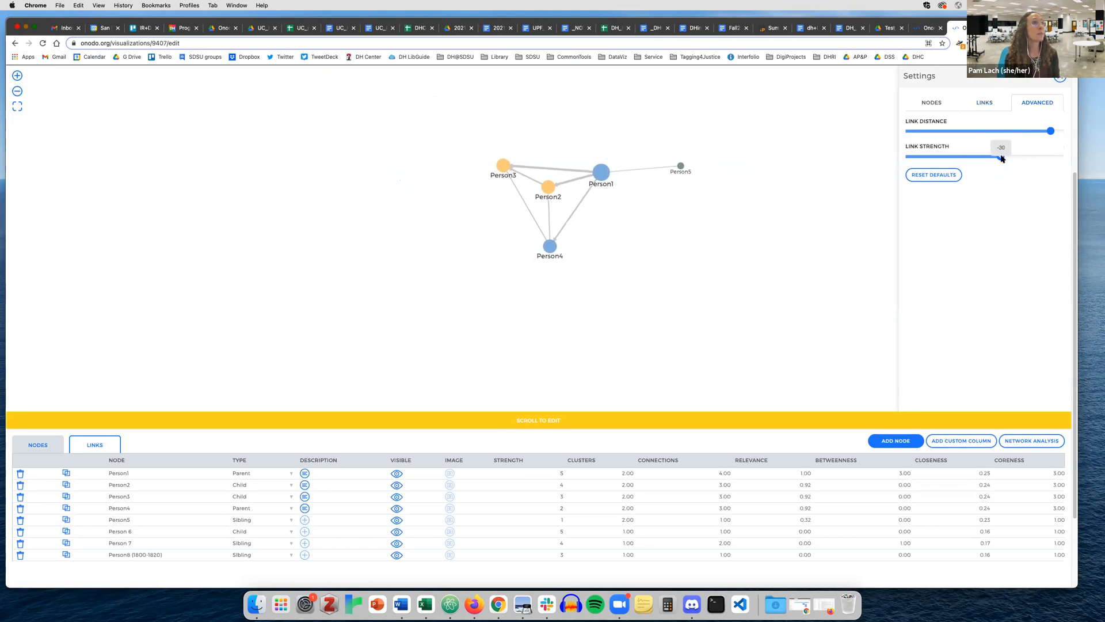
mouse_move(1051, 131)
left_mouse_down()
mouse_move(939, 132)
mouse_move(1050, 133)
left_mouse_up()
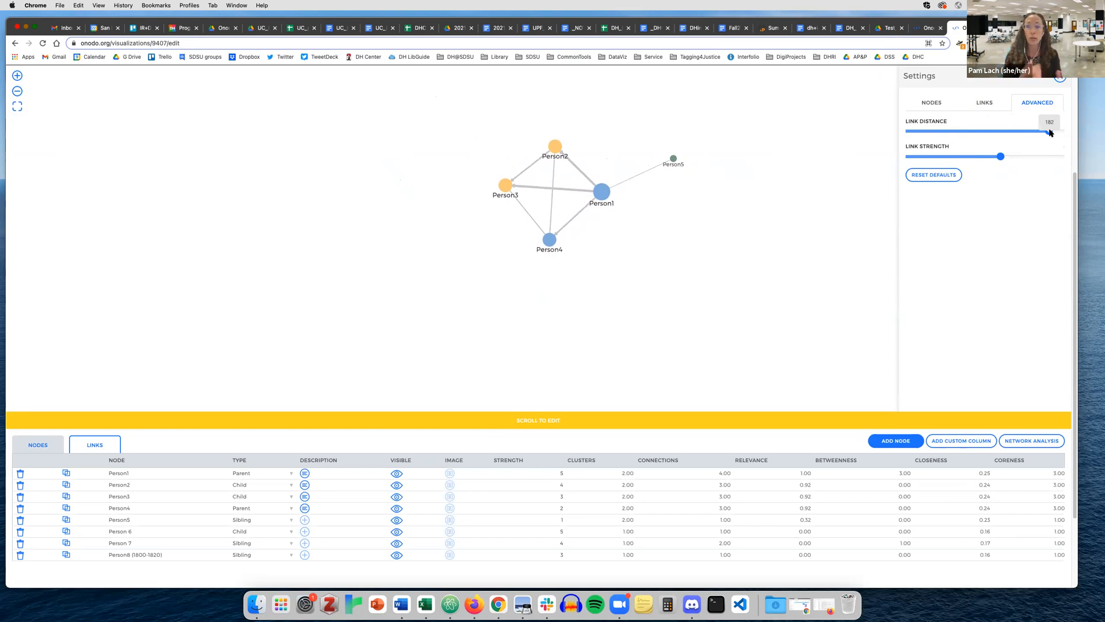
left_click(932, 28)
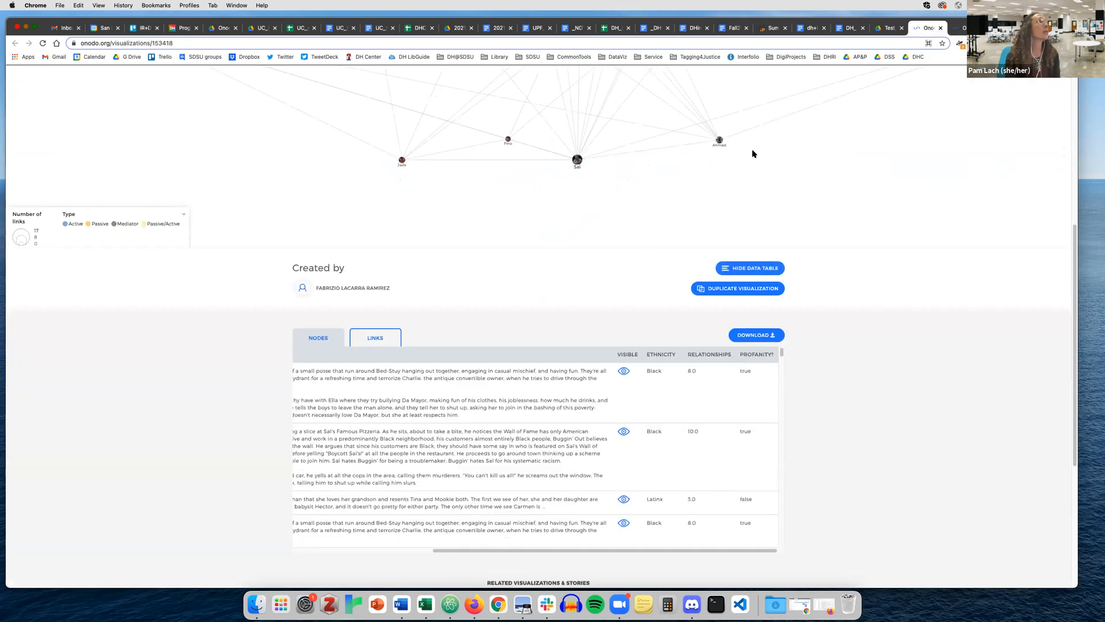
scroll(648, 250, "up", 5)
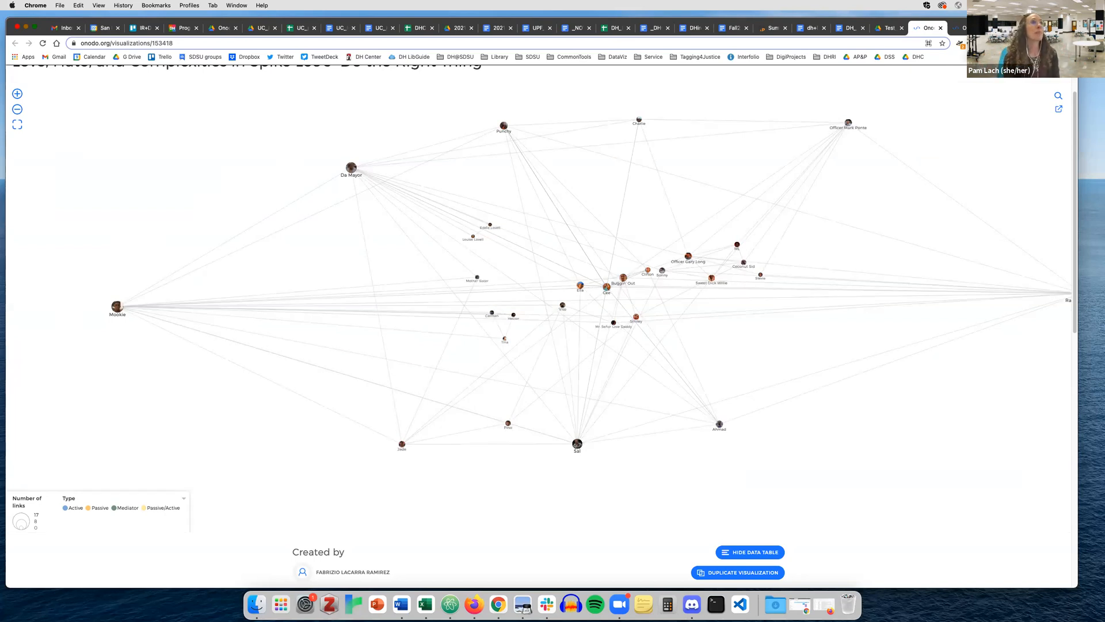
left_click(1007, 28)
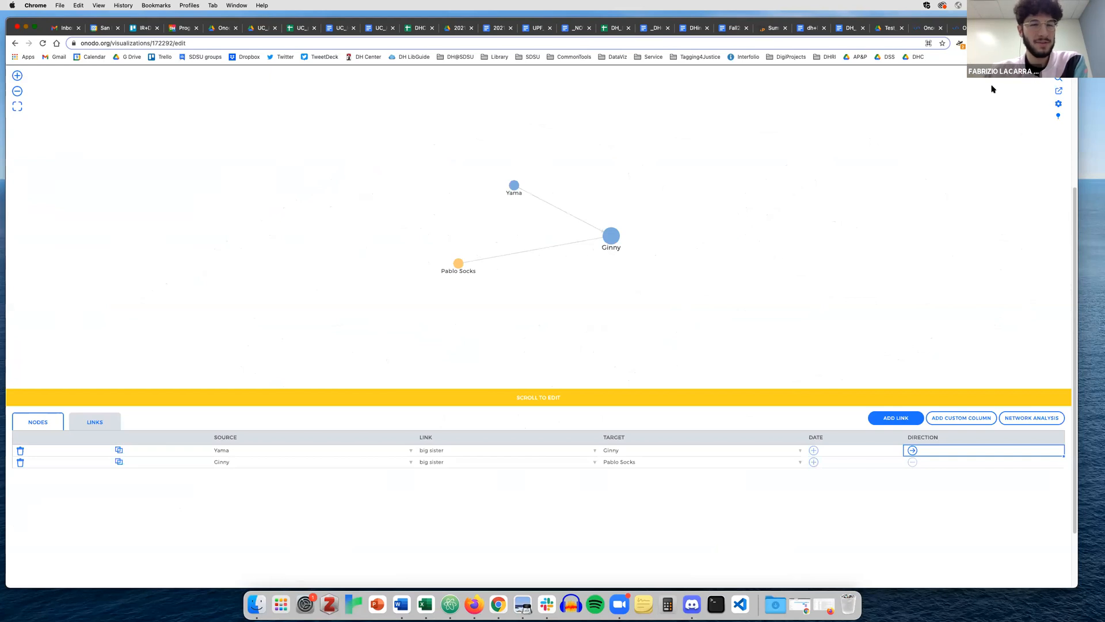
left_click(959, 28)
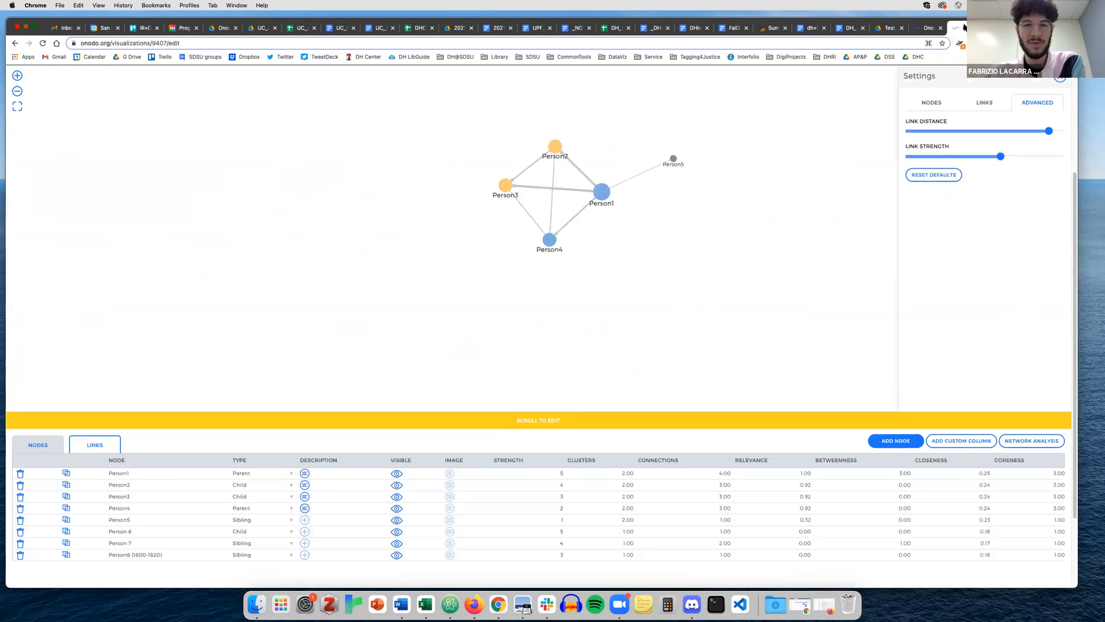
left_click(1061, 77)
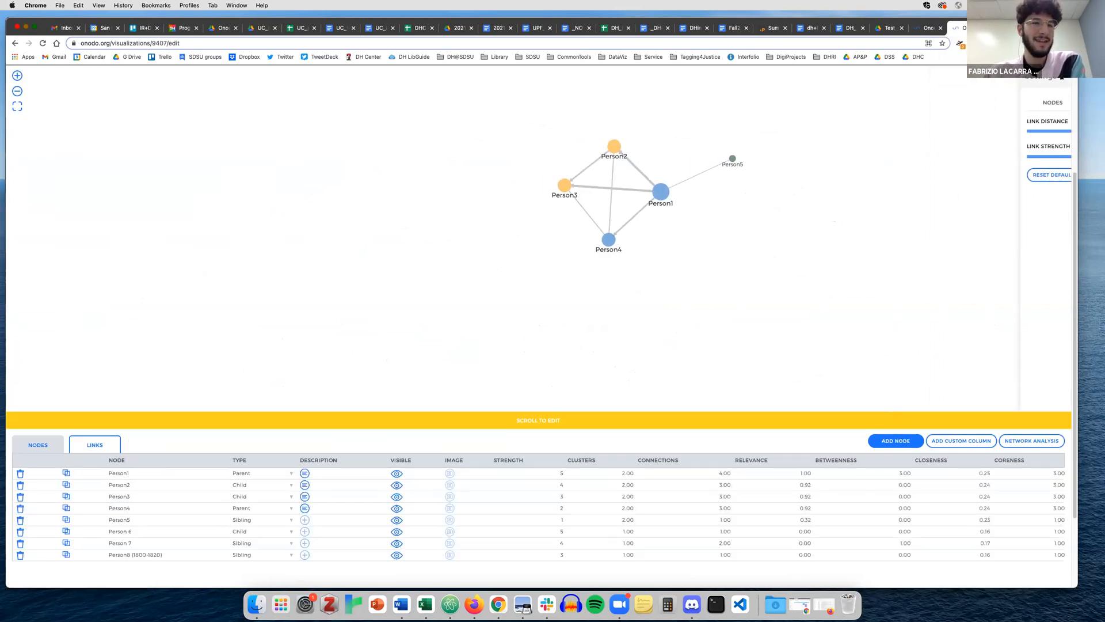
left_click(1057, 106)
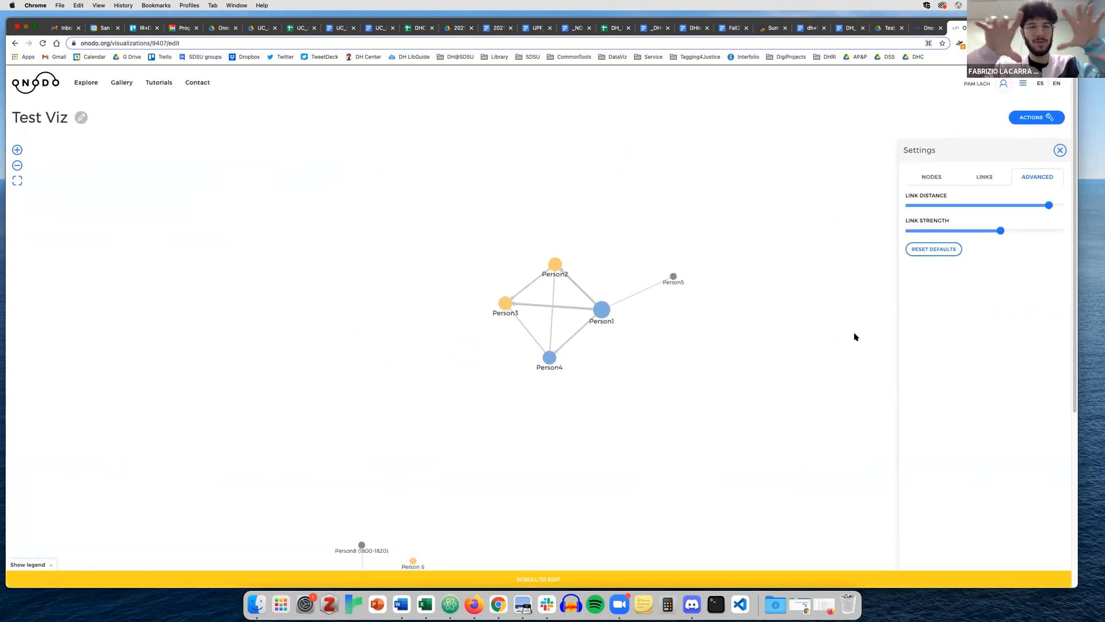
left_click(999, 176)
left_click(933, 177)
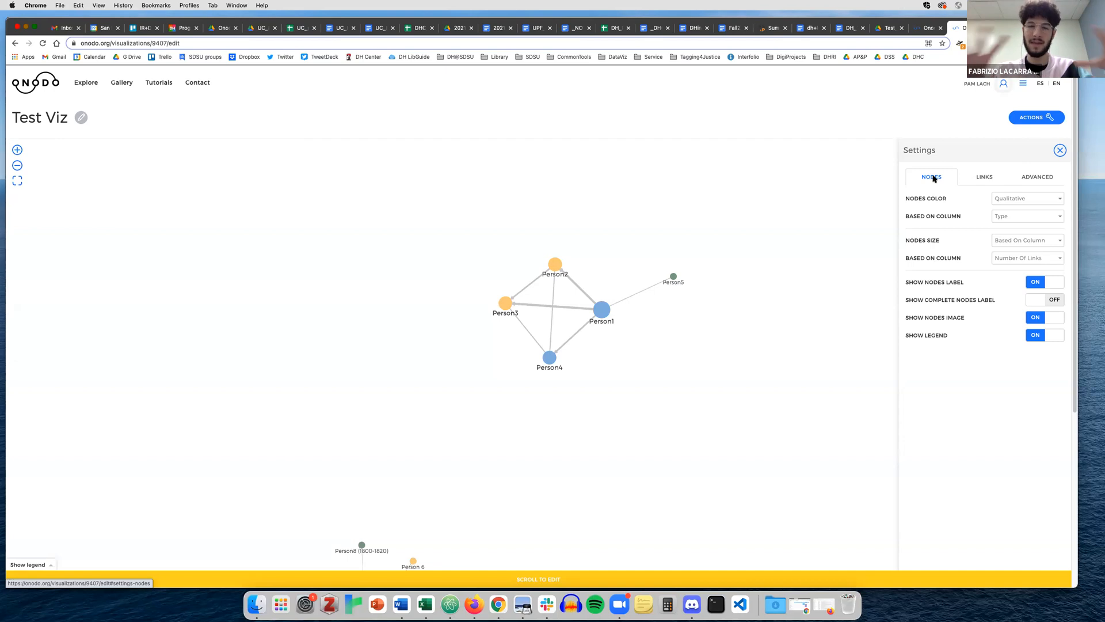
left_click(925, 28)
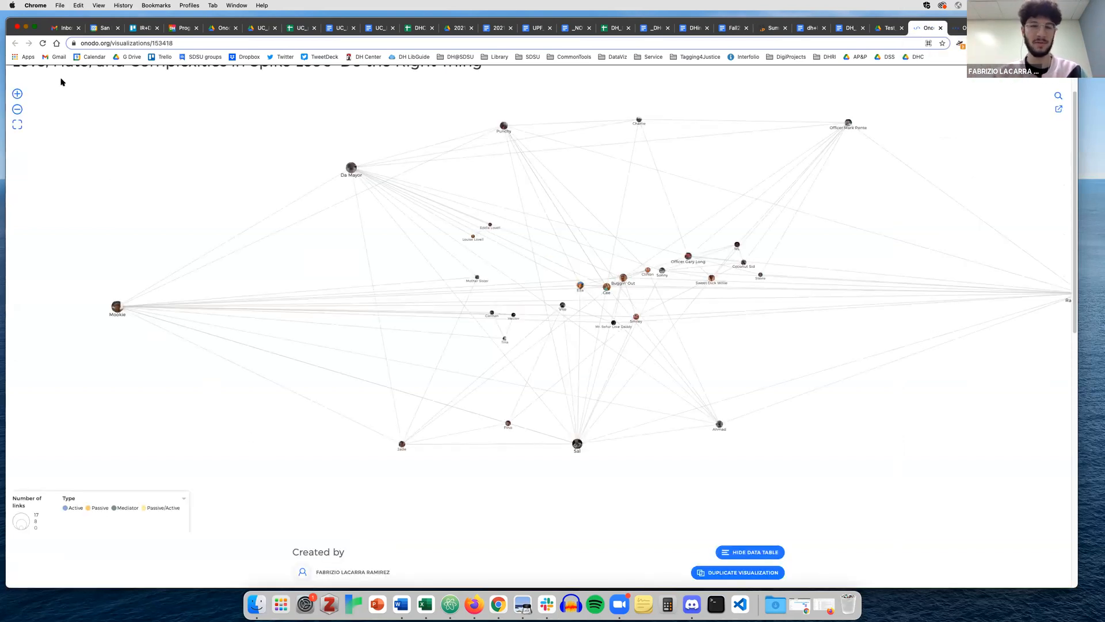
Reload the example character network so it redraws compactly with all names labelled
left_click(43, 44)
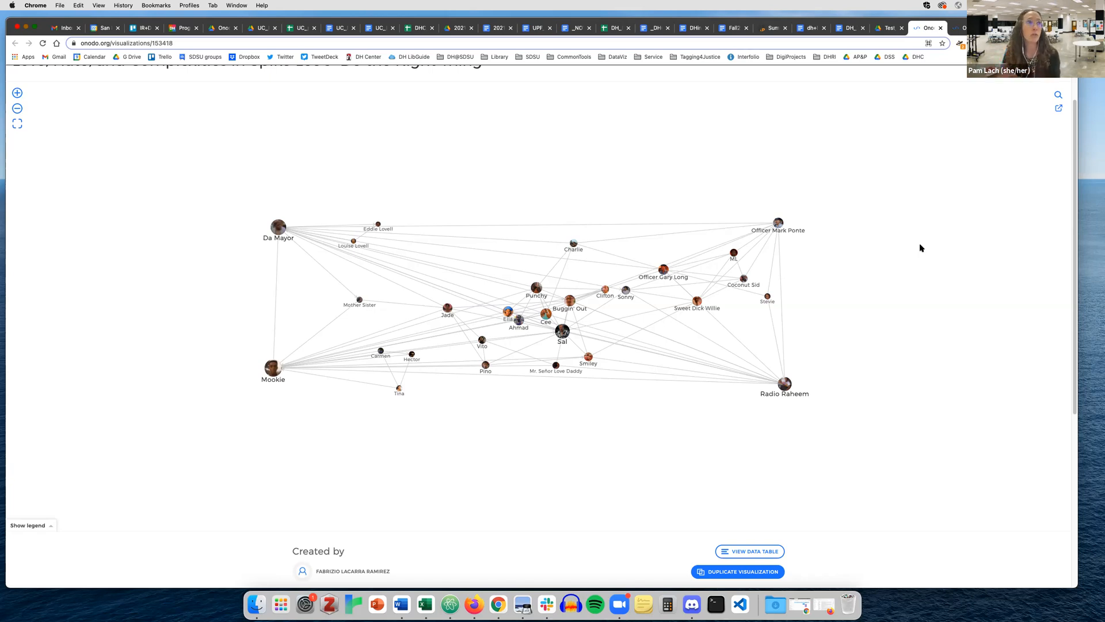
Return to Test Viz, close the settings panel and dismiss the node-position prompt
key("ctrl+Tab")
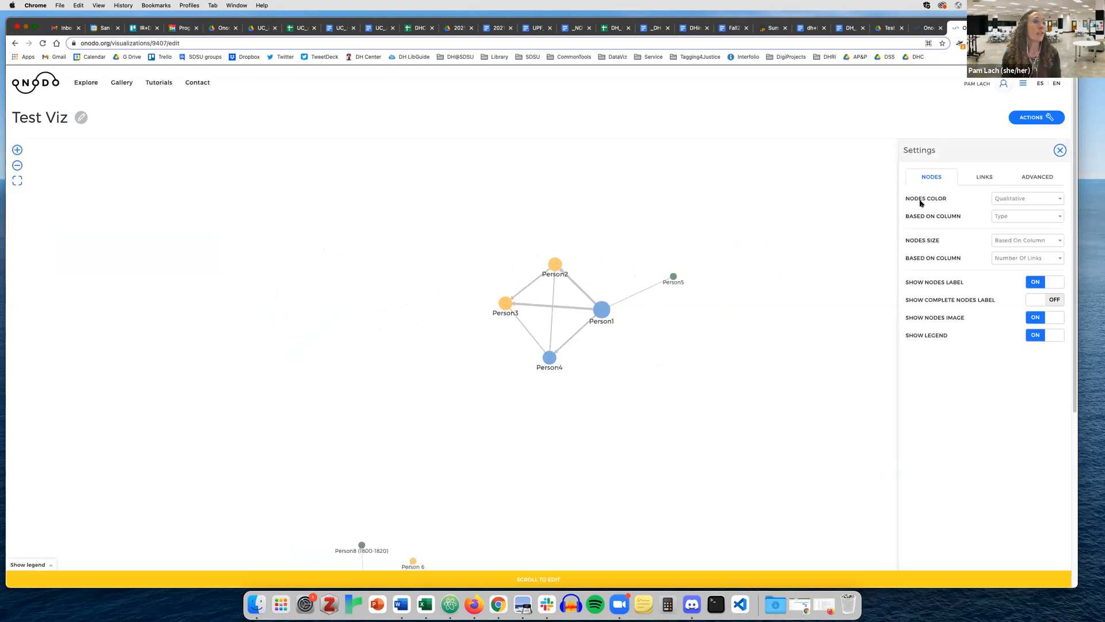
left_click(1060, 150)
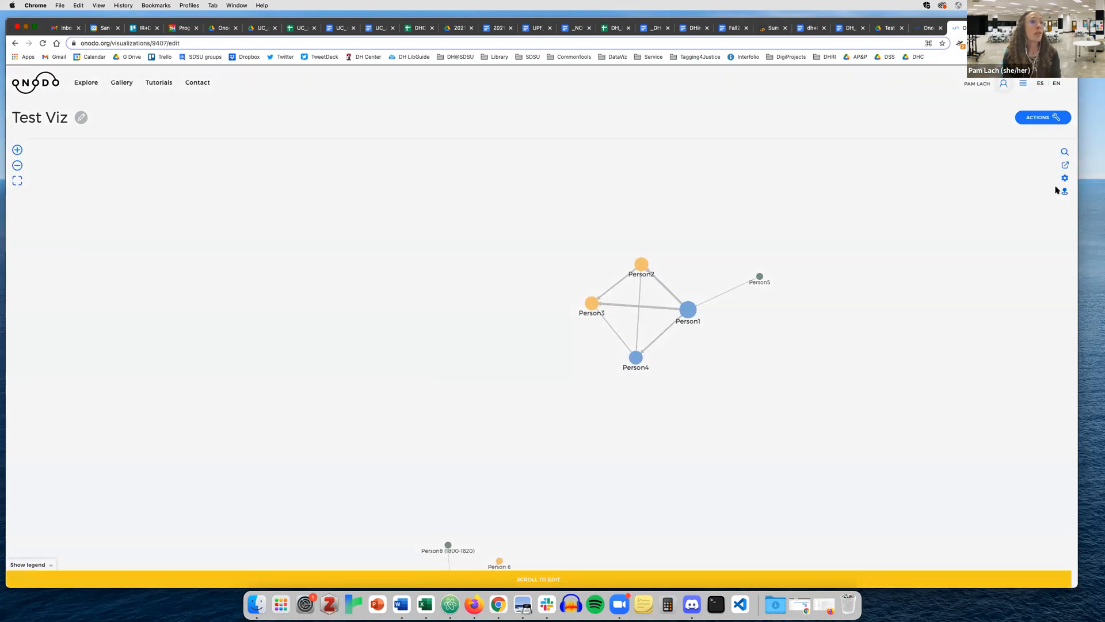
left_click(1062, 191)
left_click(509, 166)
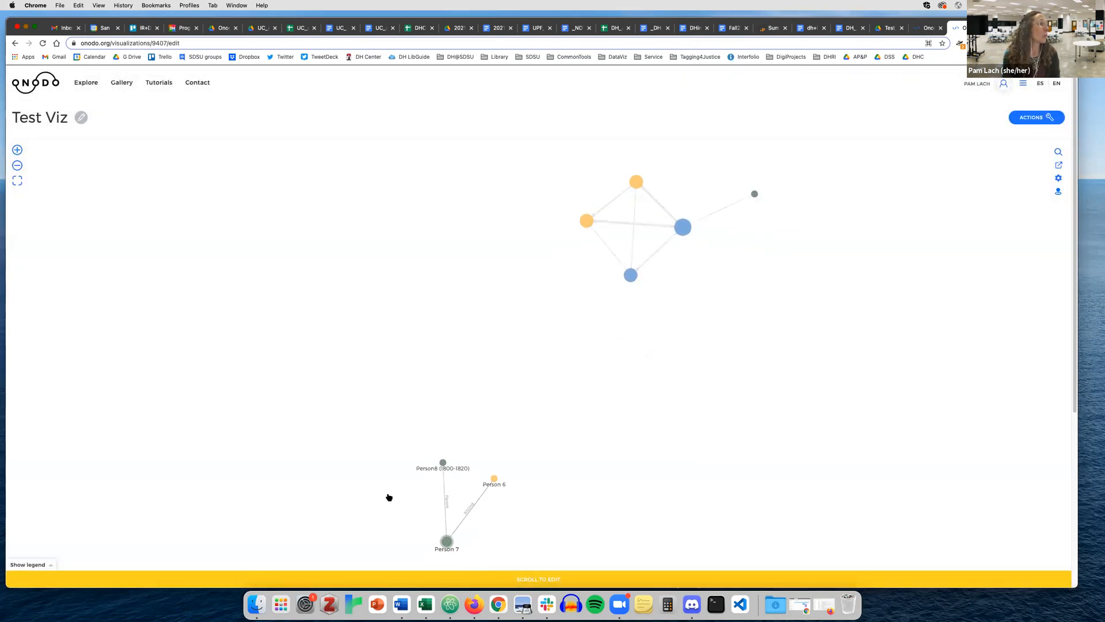
Drag Person8 and Person 6 up into view and bring up the Unfix nodes confirmation
left_click_drag(444, 462, 443, 208)
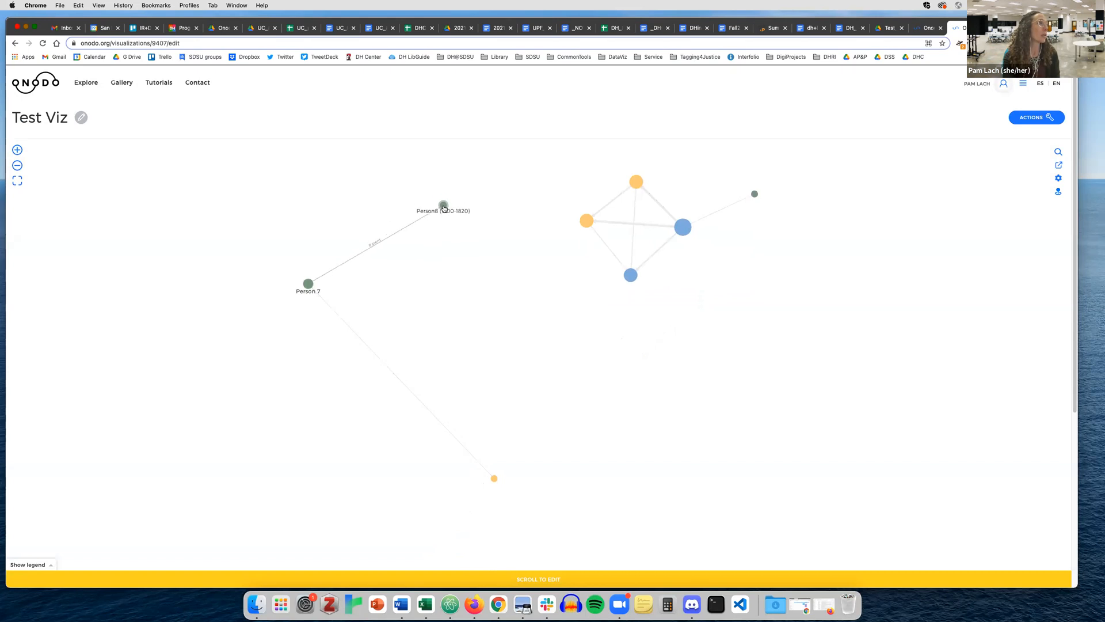
left_click_drag(494, 479, 484, 361)
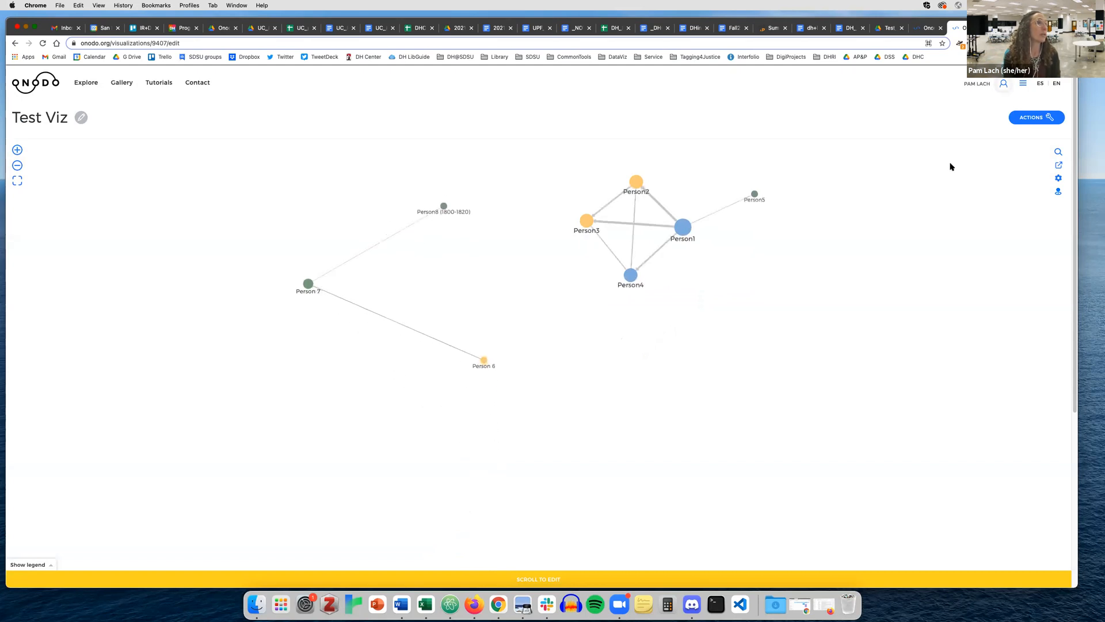
left_click(1057, 193)
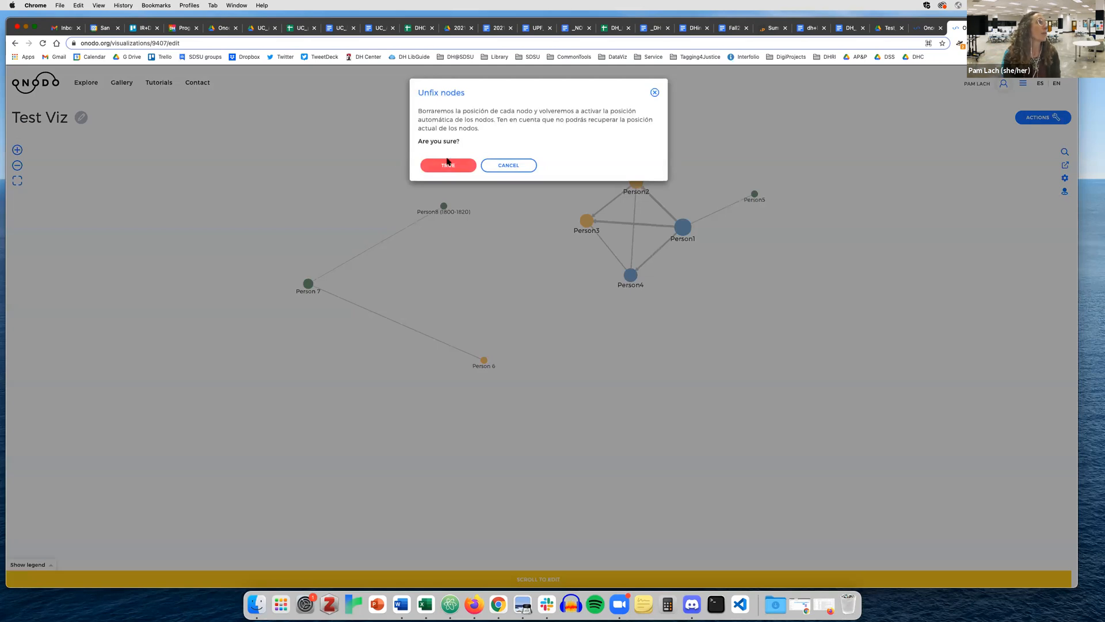
Unfix the nodes so they lay out automatically, cancelling the Fix nodes prompt
left_click(448, 166)
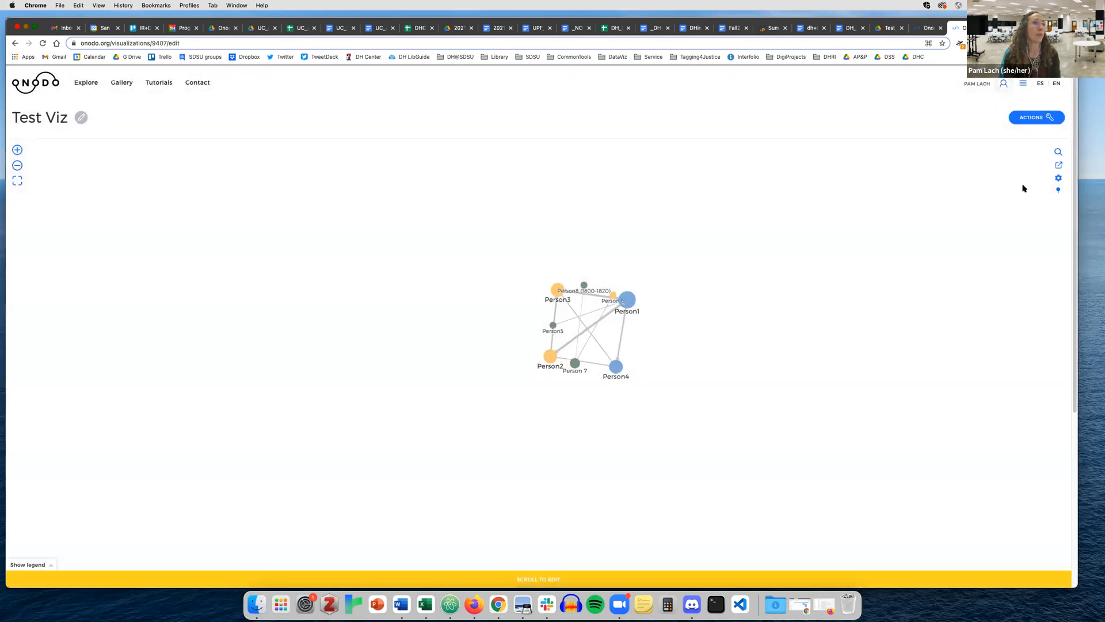
left_click(1058, 190)
left_click(528, 150)
Spread out Person1, Person3, Person 7, Person8 and Person 6, panning to show Person5
left_click_drag(627, 300, 722, 219)
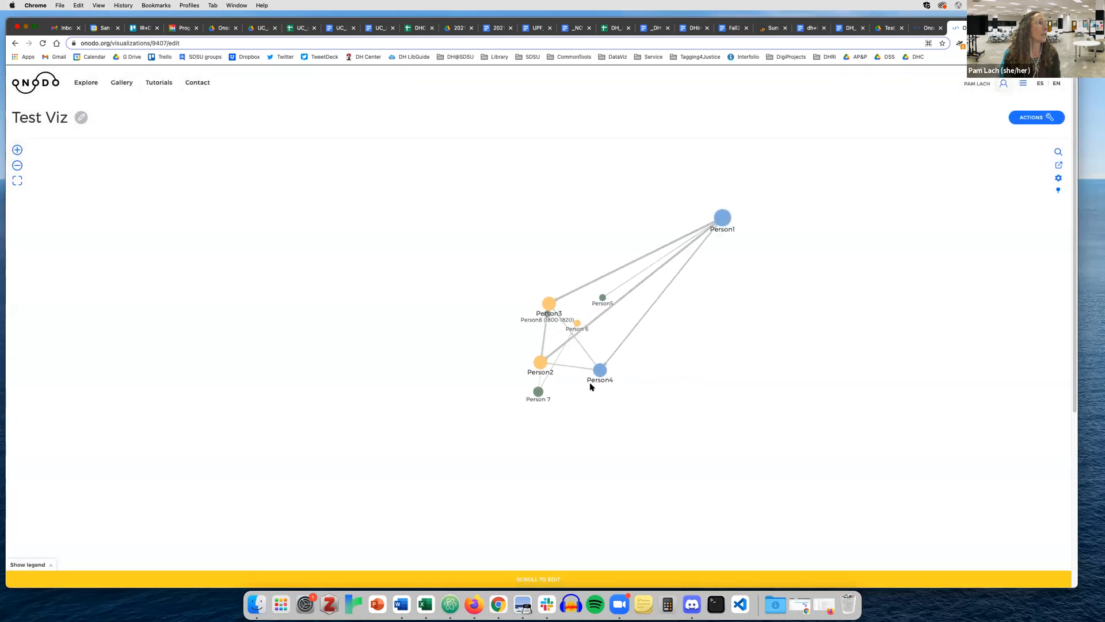
left_click_drag(560, 296, 535, 203)
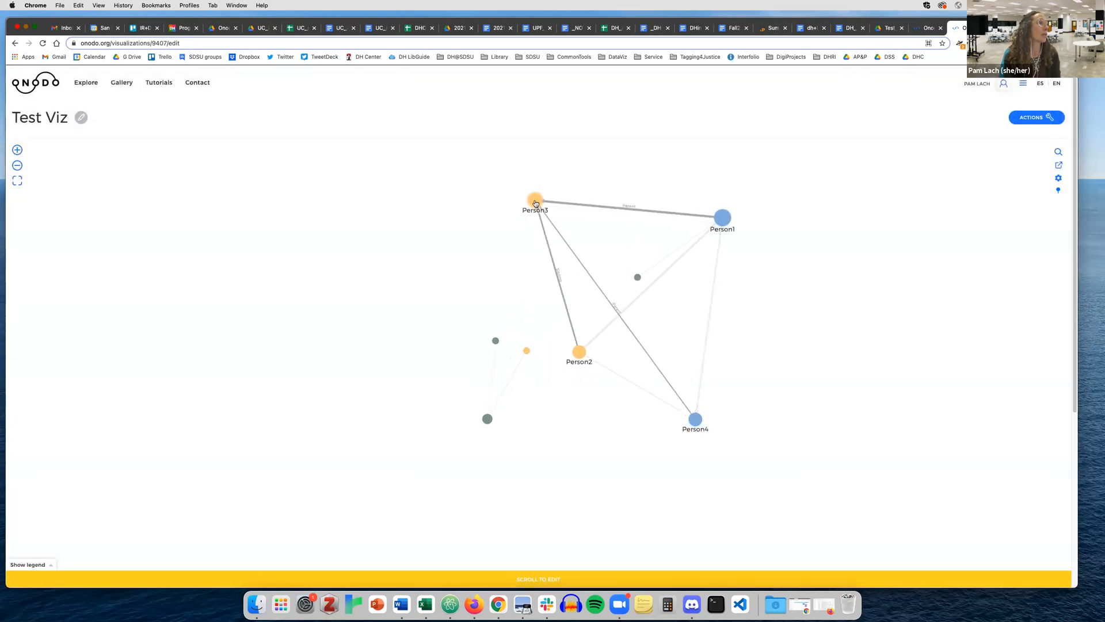
left_click_drag(492, 429, 285, 352)
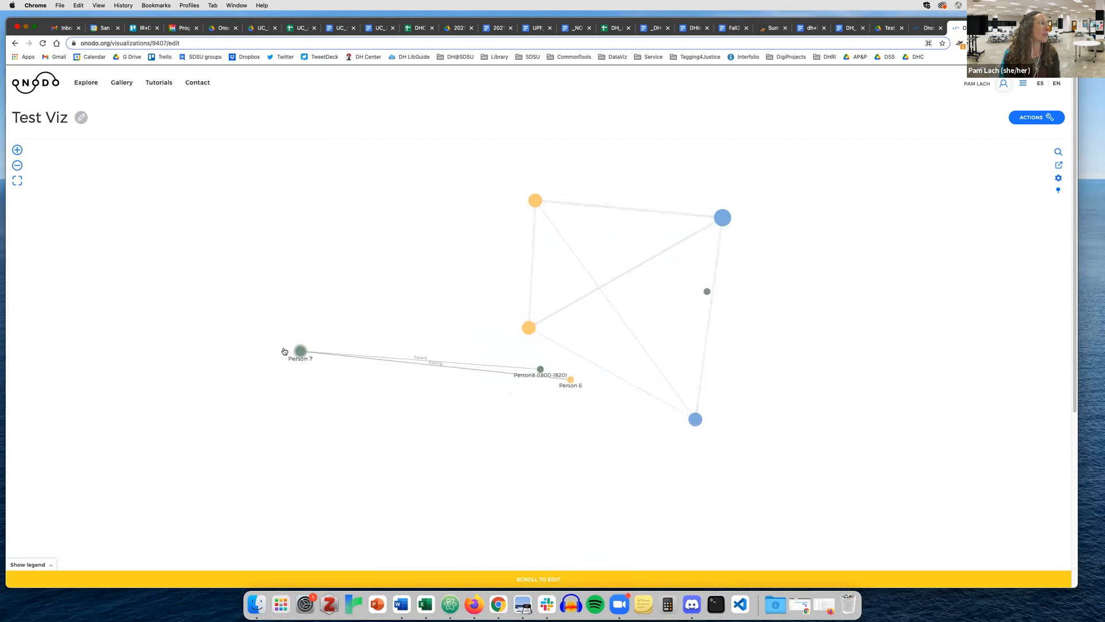
left_click_drag(530, 378, 403, 276)
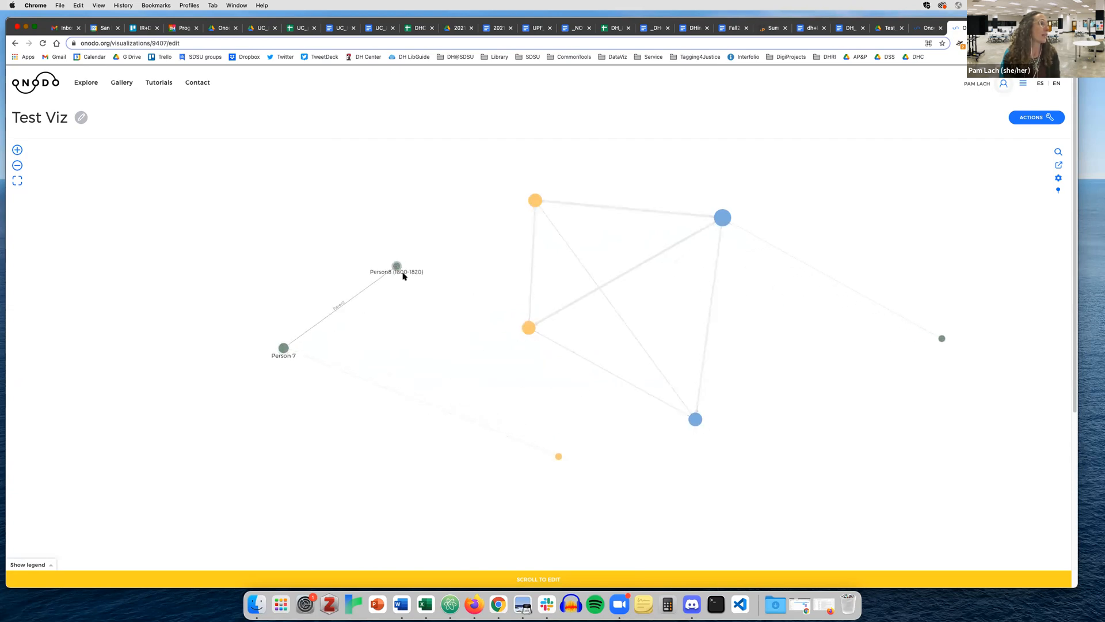
left_click_drag(557, 457, 396, 453)
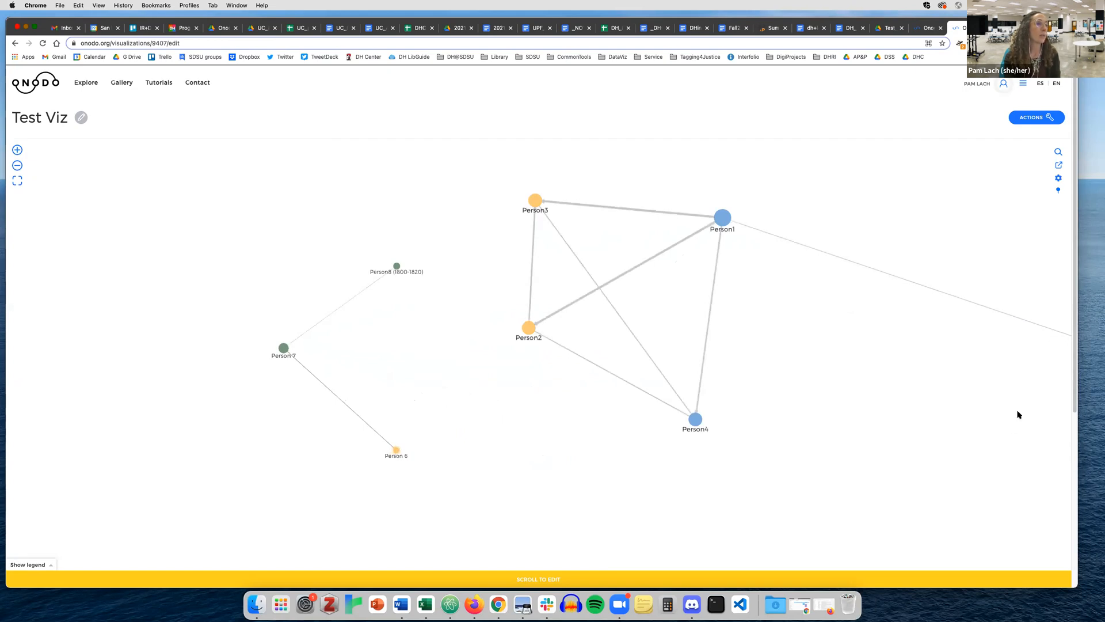
left_click_drag(1042, 330, 940, 352)
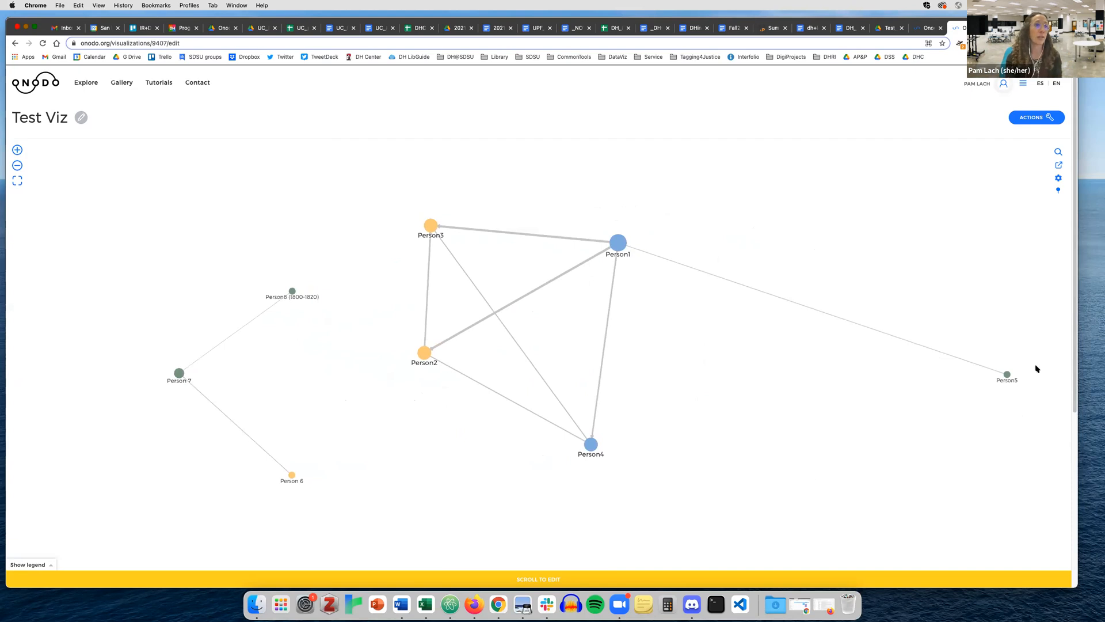
left_click(1058, 191)
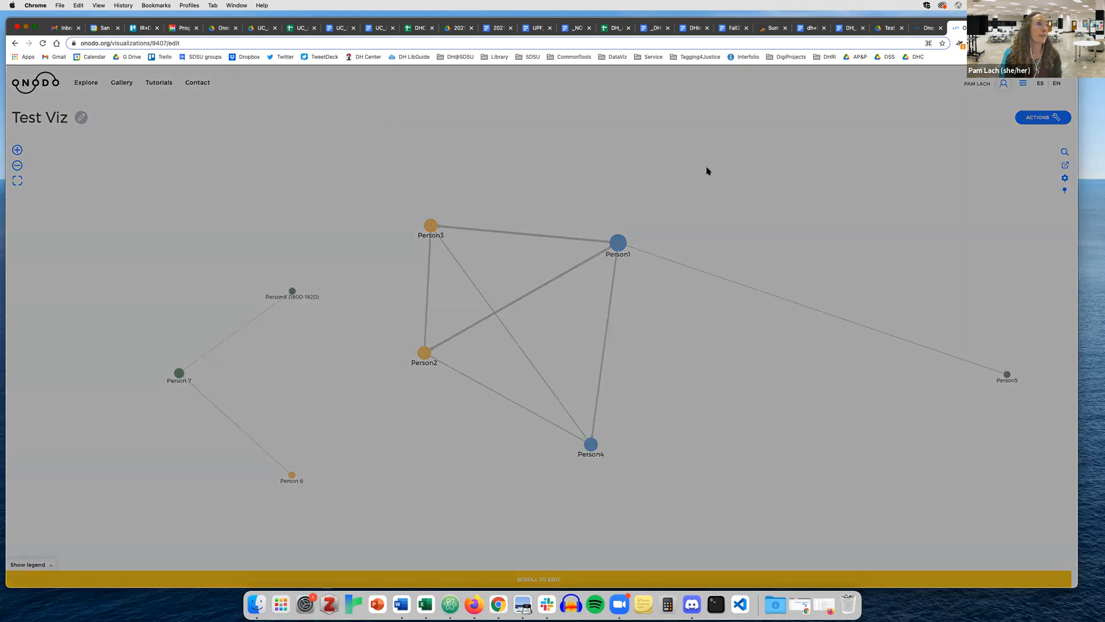
Lock the Test Viz node positions, then check the Share options and close the publish notice
left_click(453, 152)
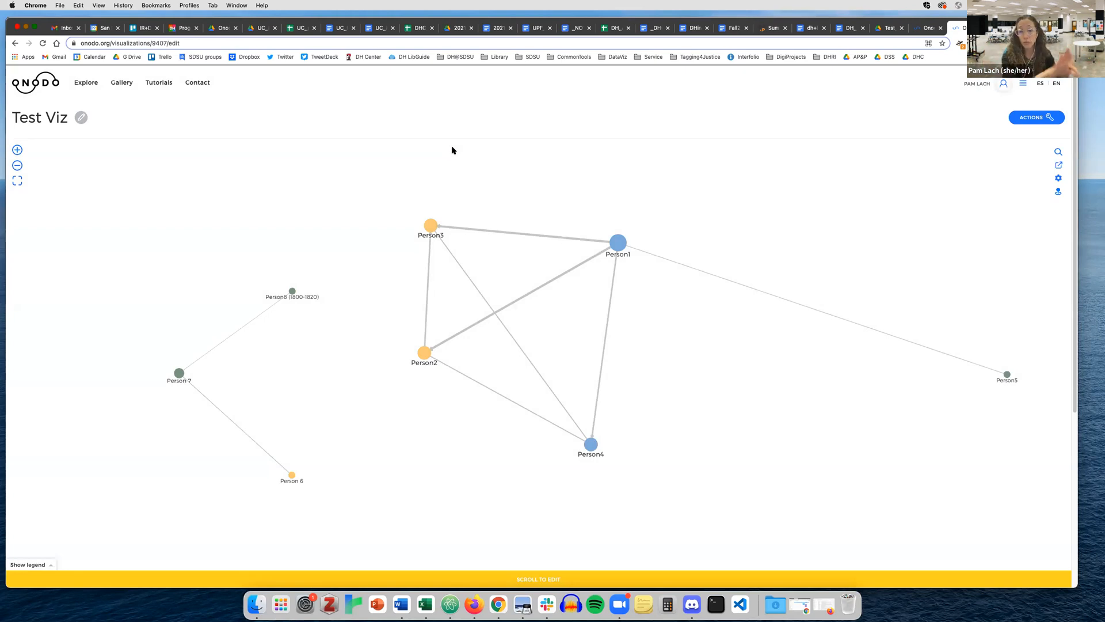
left_click(1059, 165)
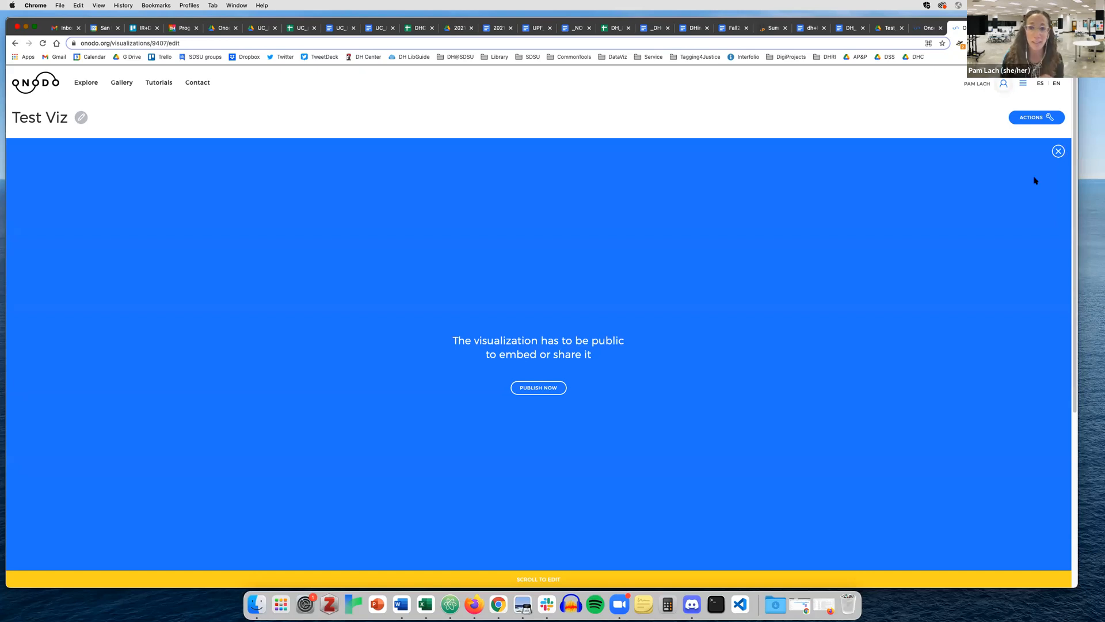
left_click(1058, 151)
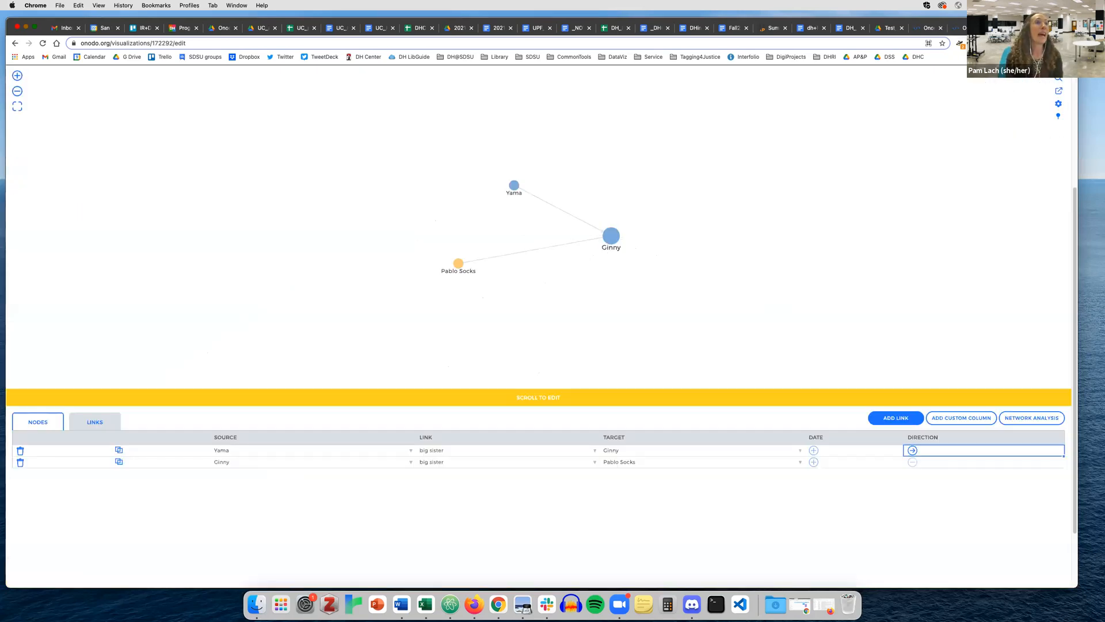
Open 'Witchcraft Accusations in Arthur Miller's The Crucible' from the dashboard and view its Actions
left_click(915, 29)
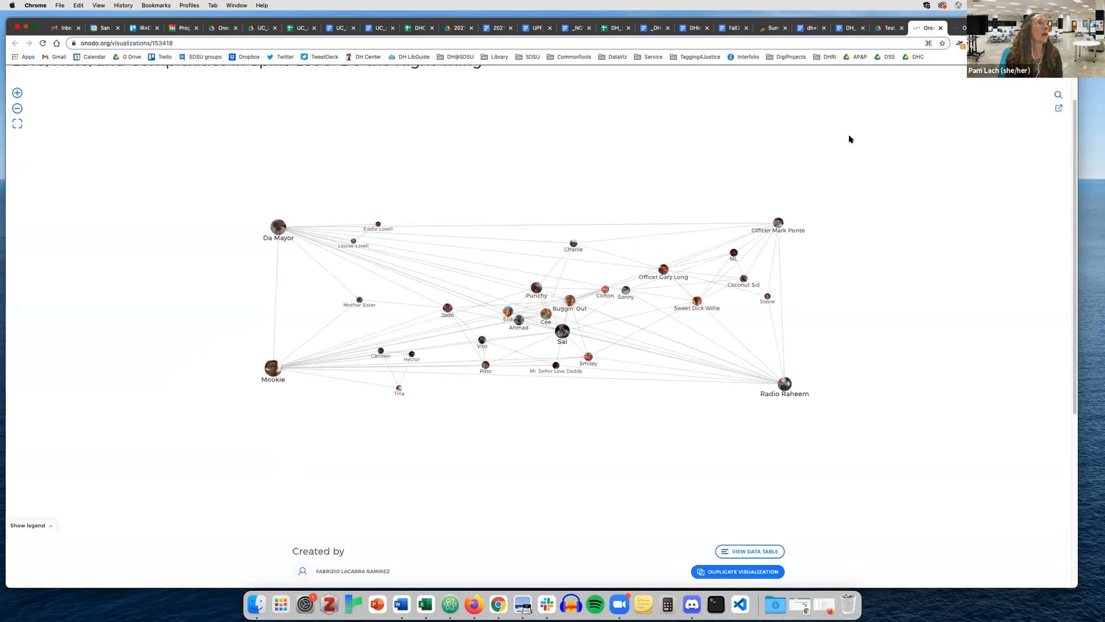
left_click(959, 28)
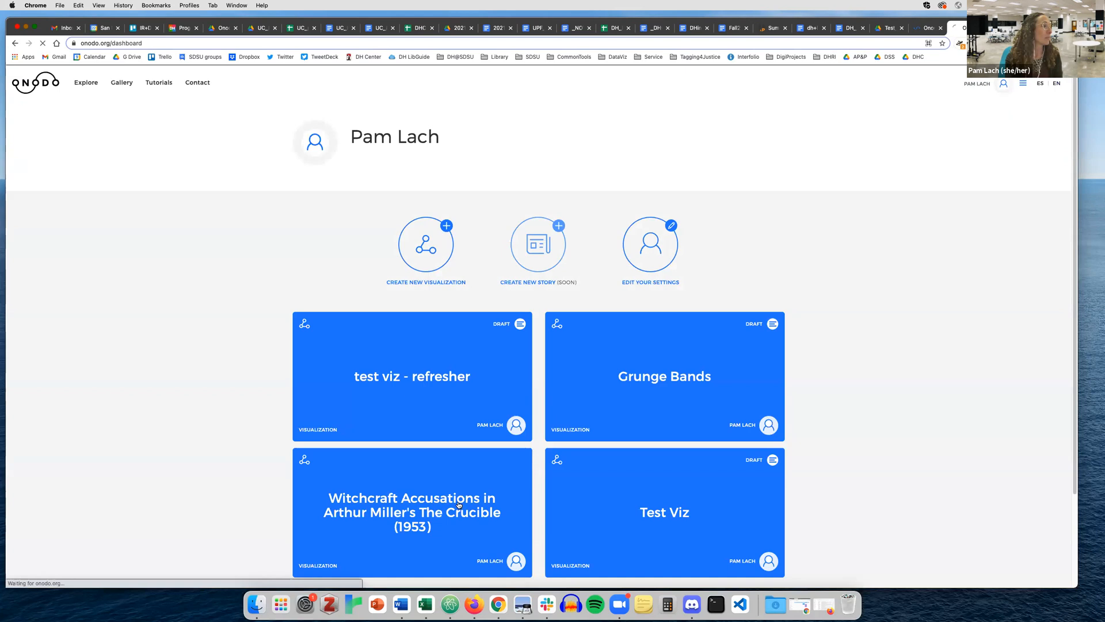
left_click(459, 505)
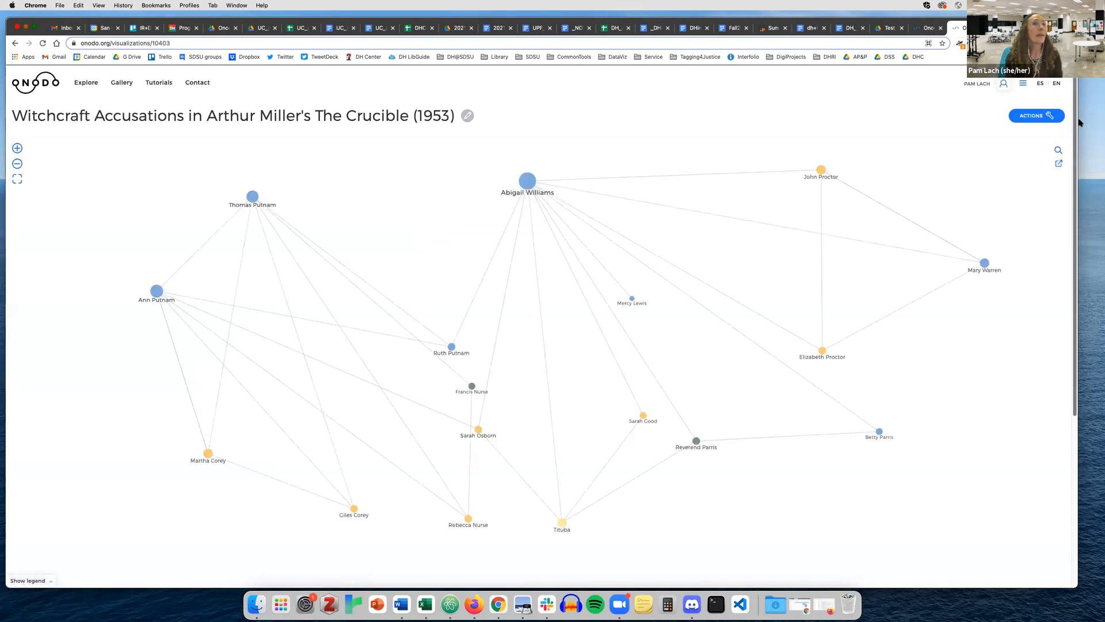
left_click(1047, 115)
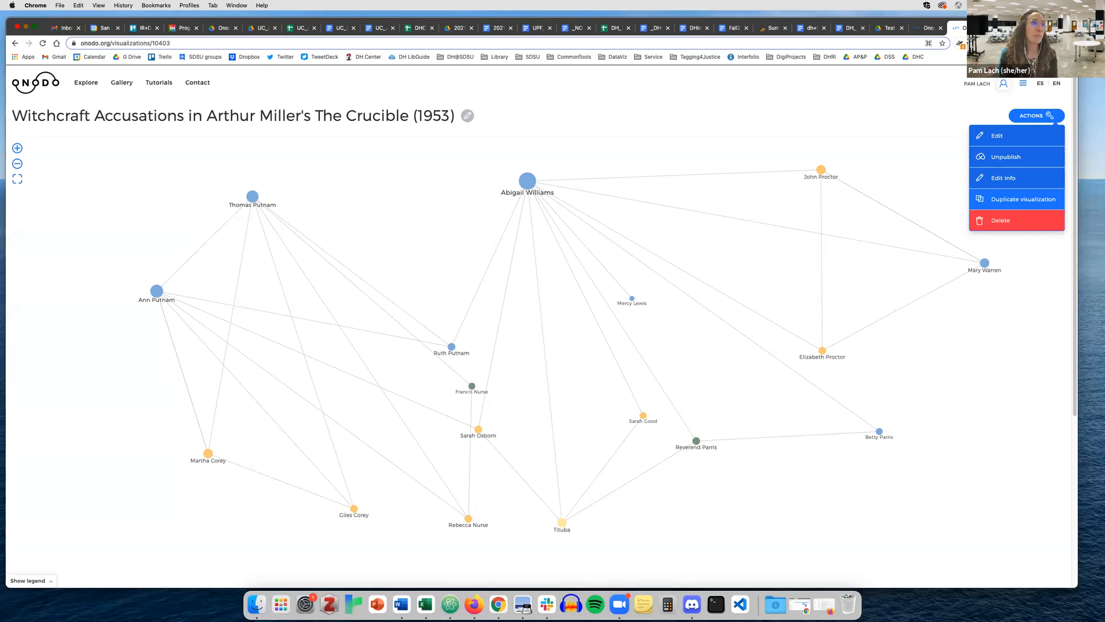
Close the Witchcraft Accusations visualization's Actions dropdown
left_click(905, 124)
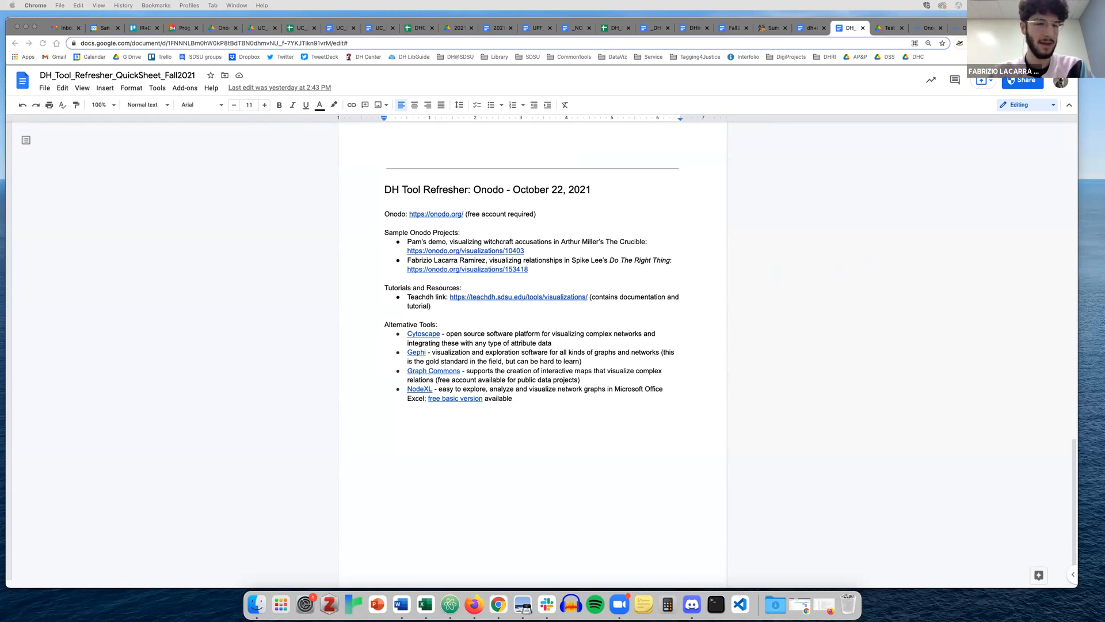
Move through the open Onodo tabs and return to the account dashboard via the user name link
left_click(962, 27)
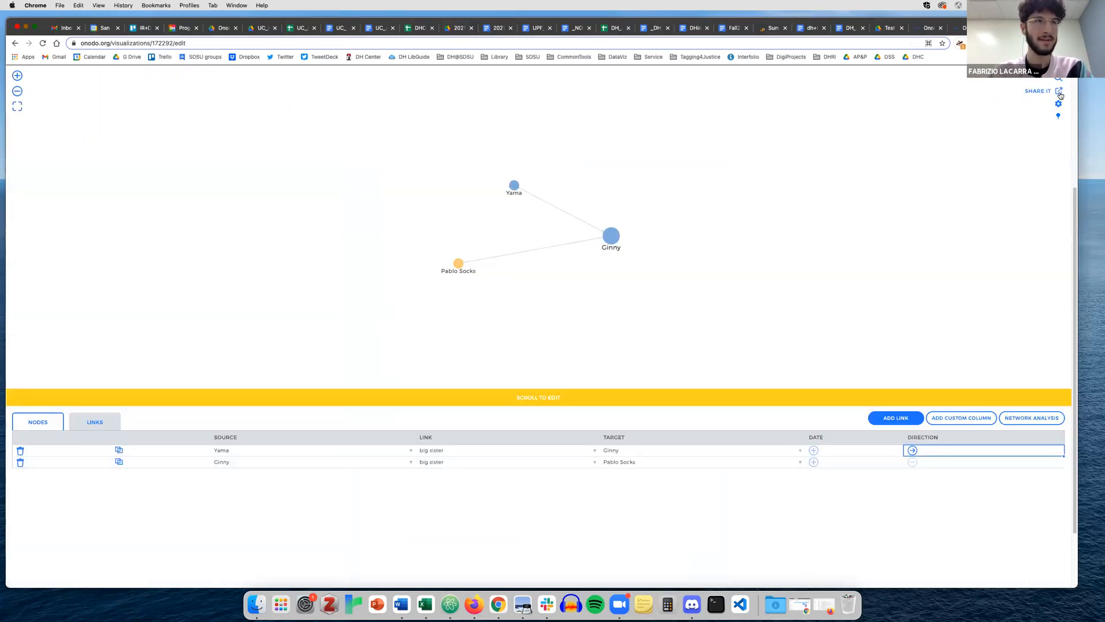
left_click(1060, 104)
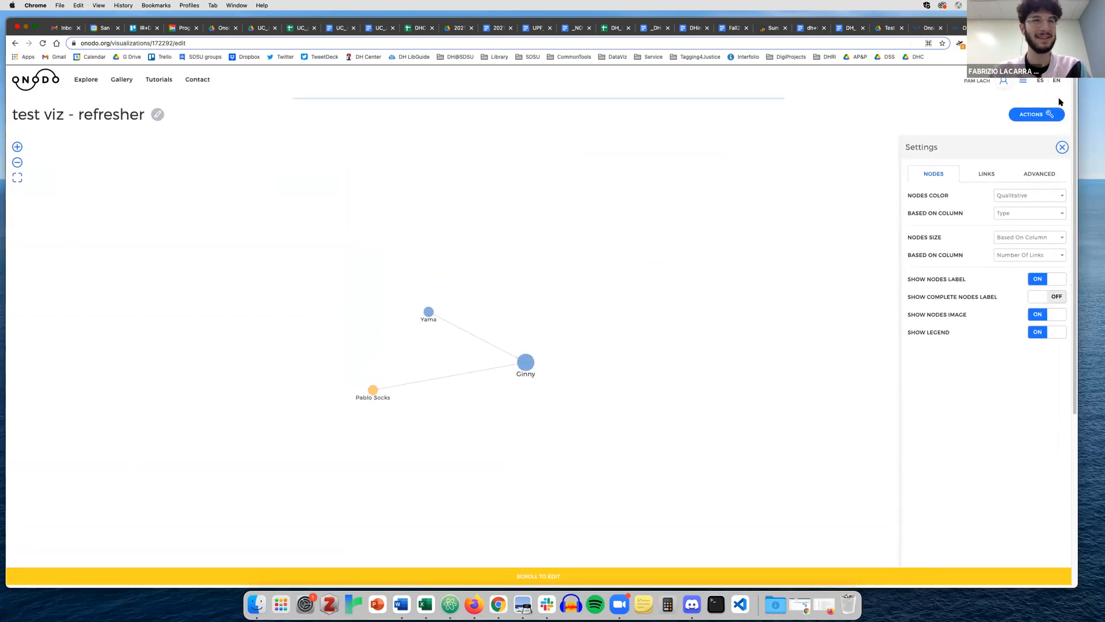
left_click(969, 28)
left_click(927, 28)
left_click(961, 31)
left_click(973, 84)
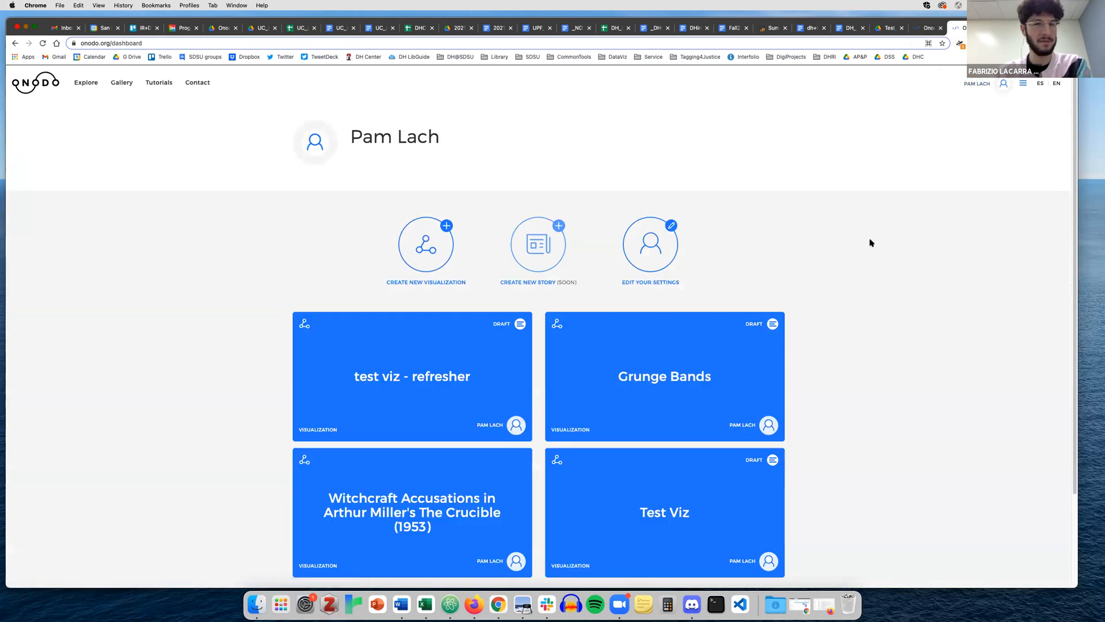
Open the Test Viz card from the dashboard and pan its Person1–Person8 network slightly
left_click(471, 382)
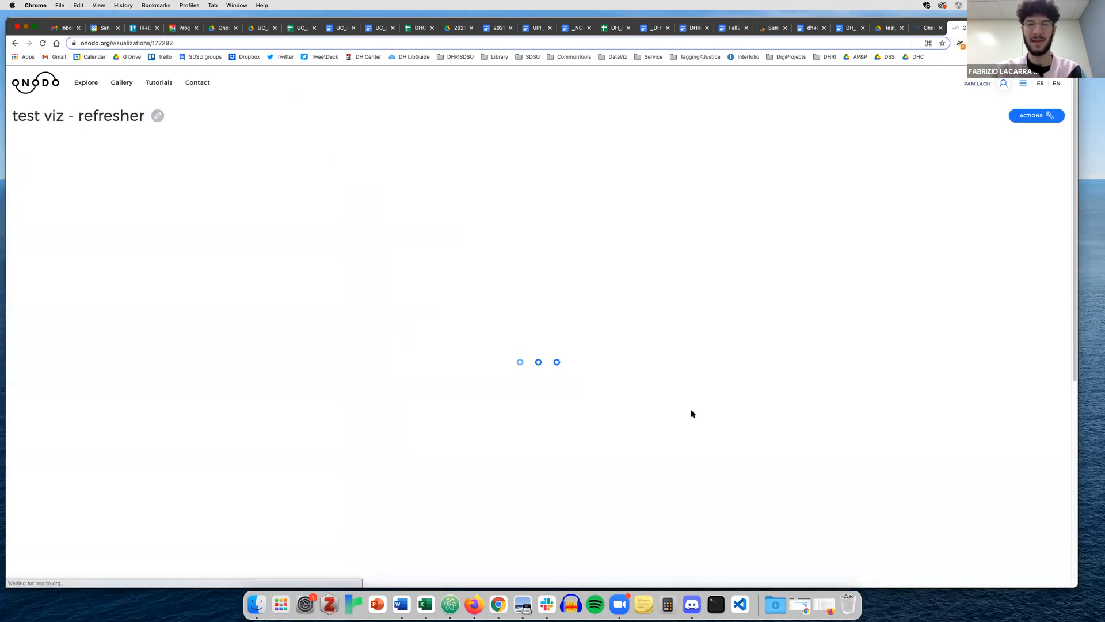
left_click(1002, 84)
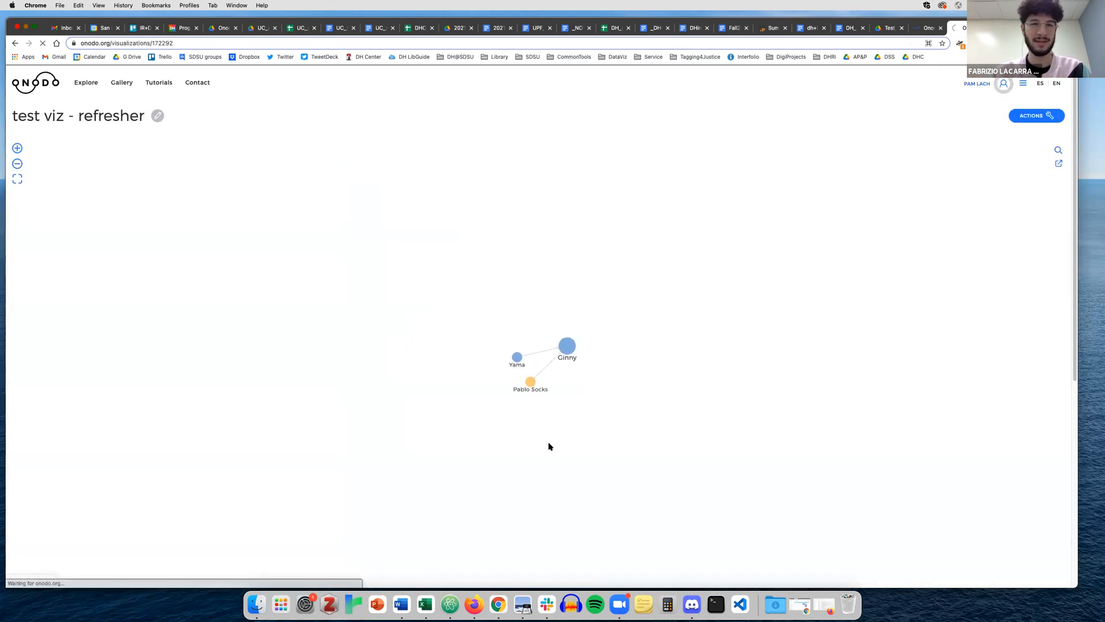
left_click(658, 514)
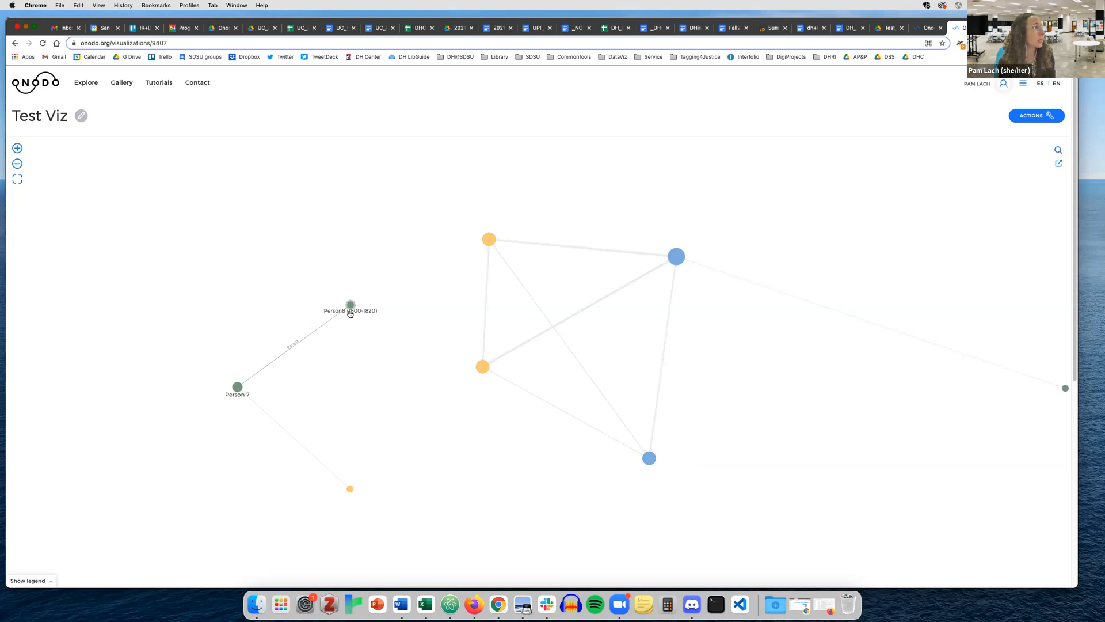
left_click_drag(409, 353, 355, 343)
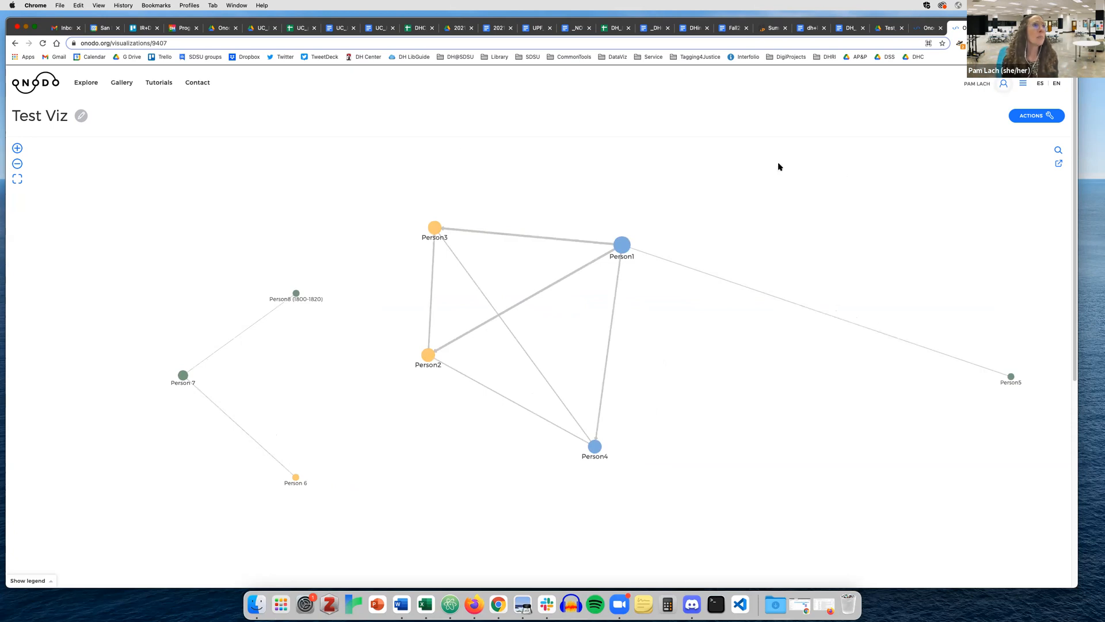
Edit Test Viz via Actions > Edit and show the Advanced link distance and strength settings
left_click(1041, 117)
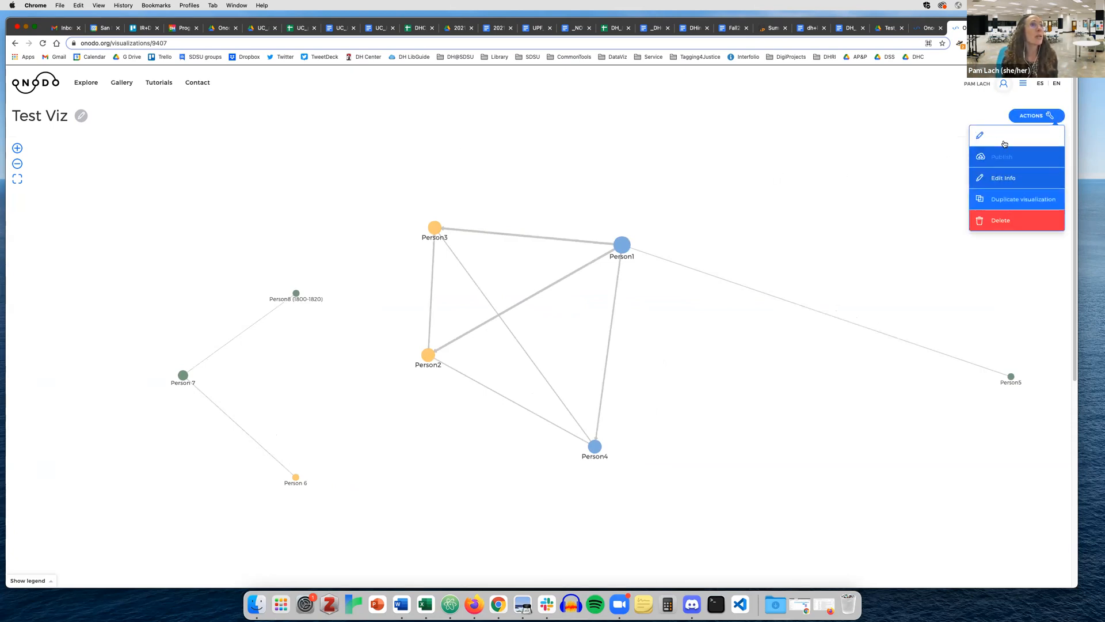
left_click(993, 138)
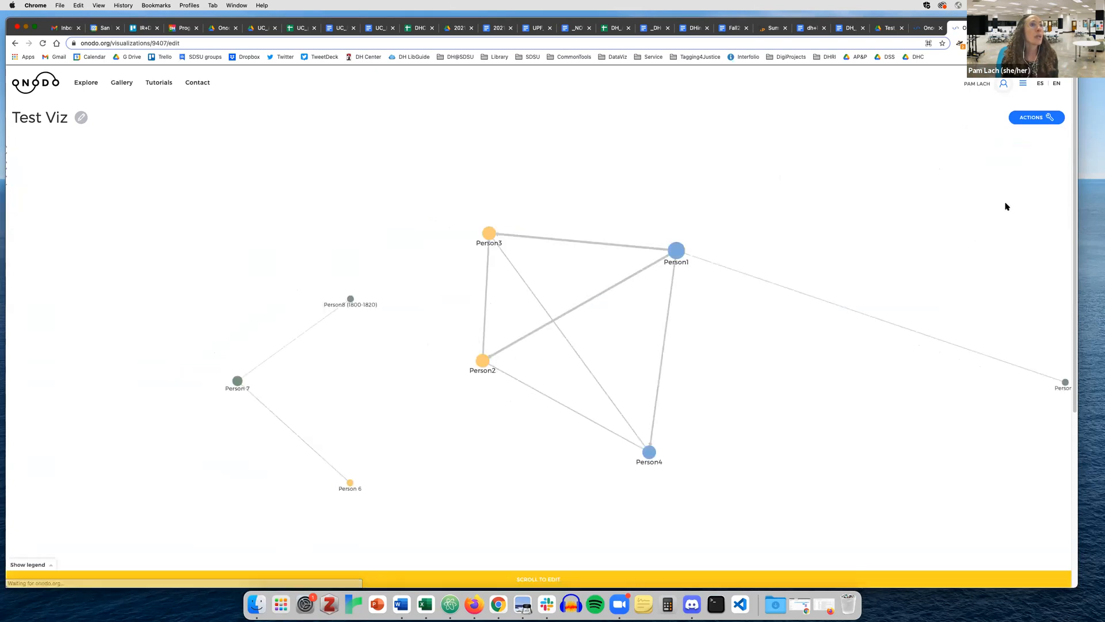
left_click(1058, 180)
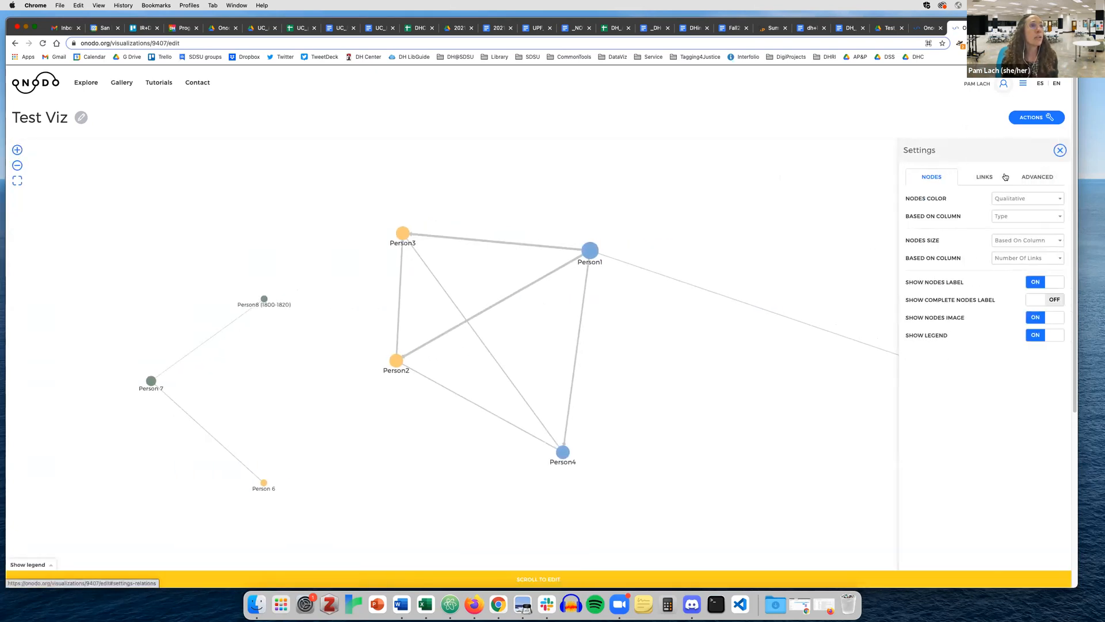
left_click(1031, 177)
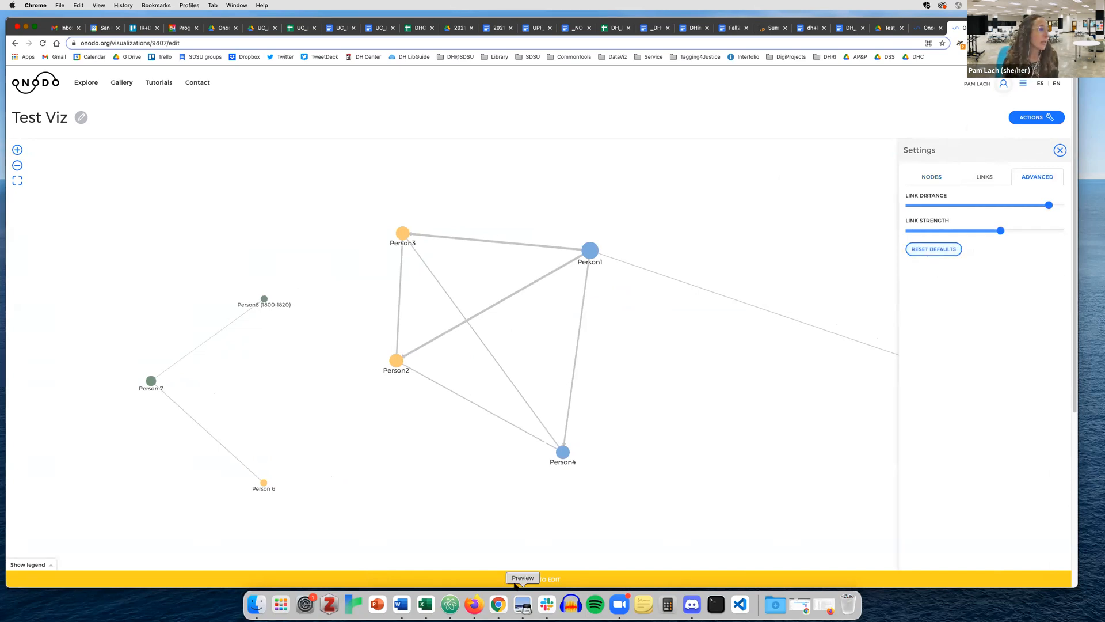
scroll(524, 579, "down", 3)
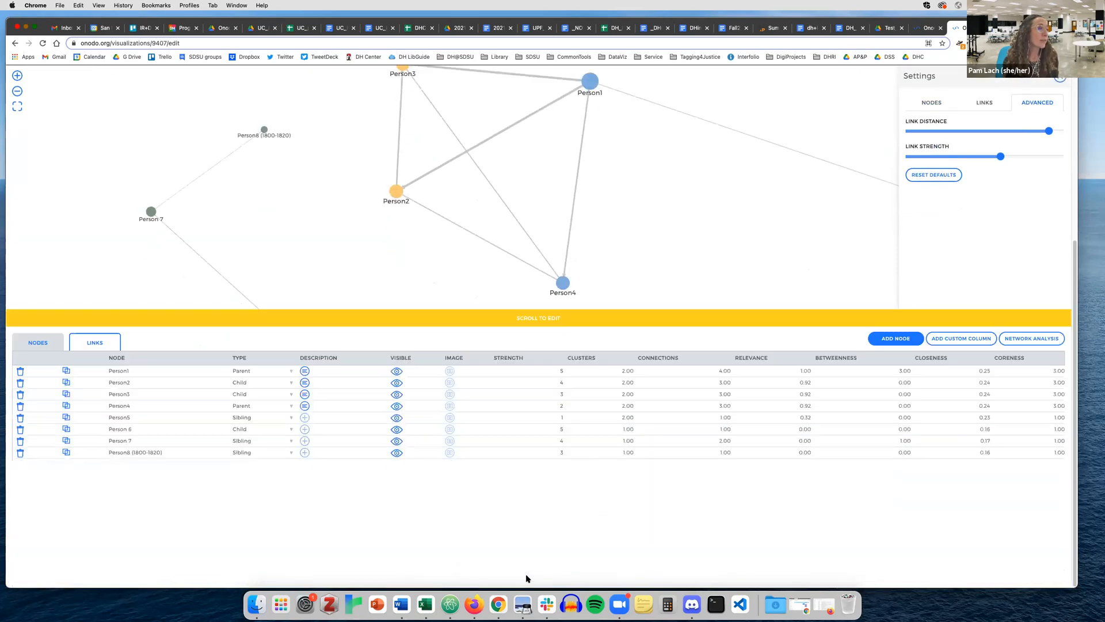
Turn off Relevance, Betweenness, Closeness and Coreness in Network Analysis, then recalculate
left_click(1031, 339)
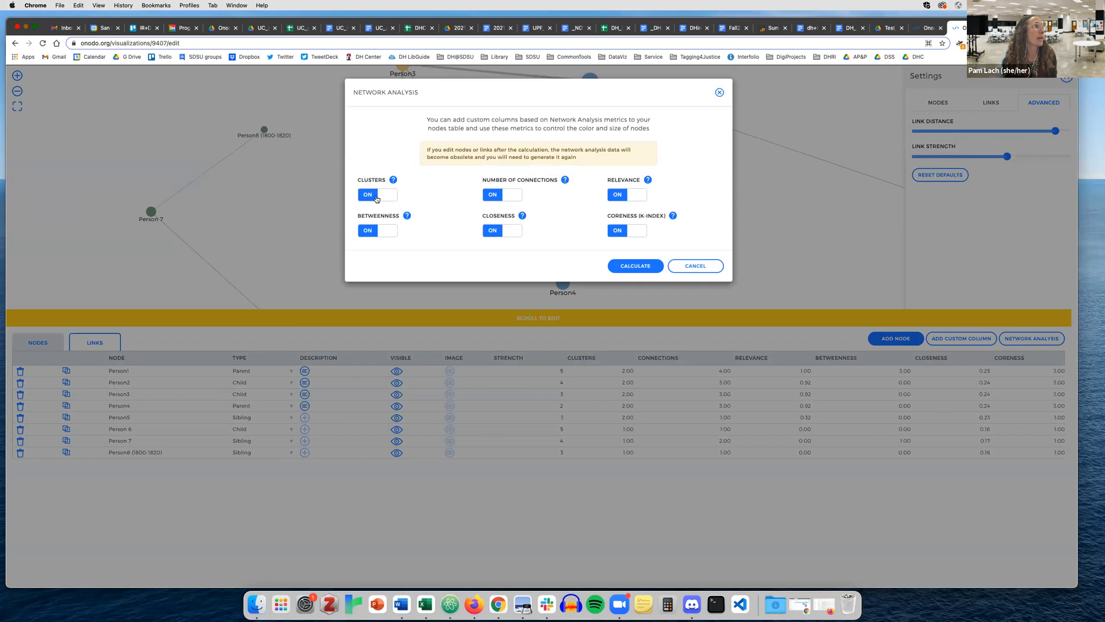
mouse_move(395, 182)
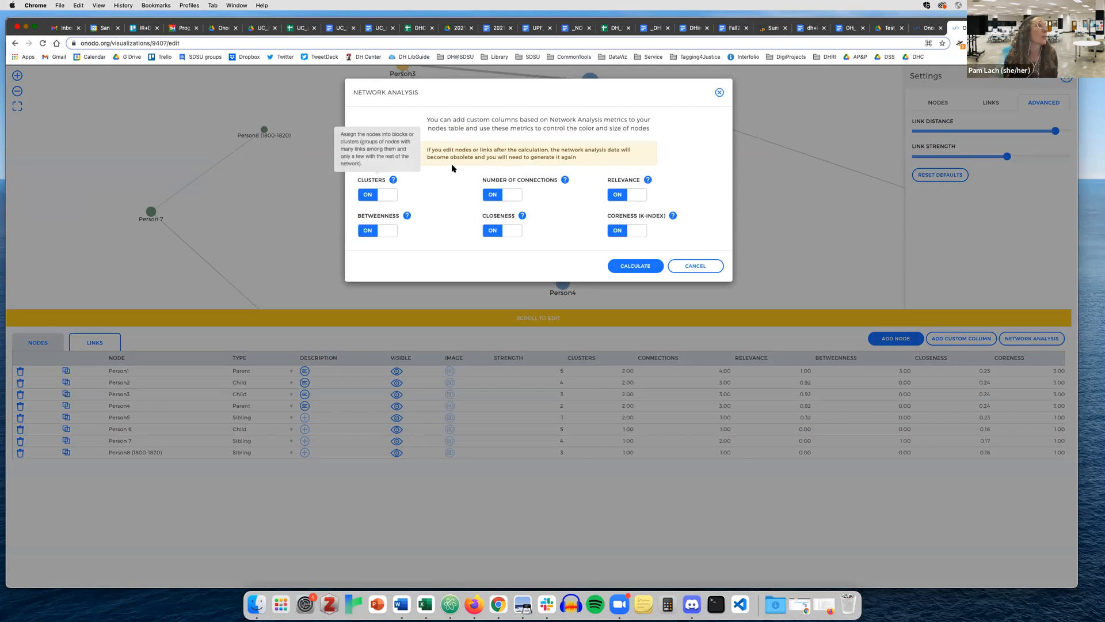
mouse_move(565, 182)
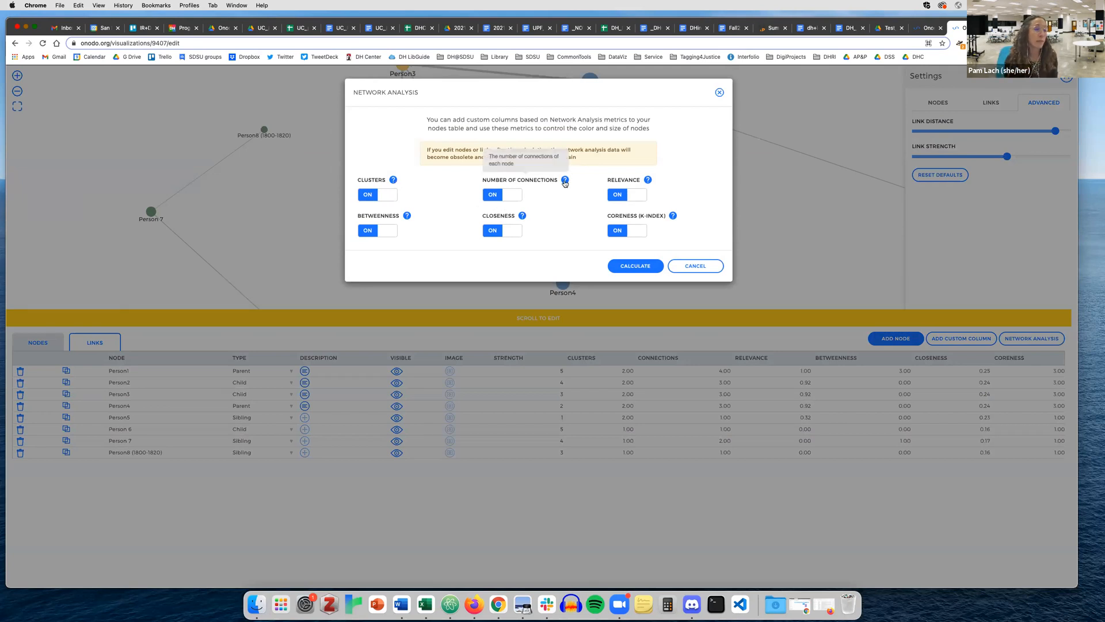
mouse_move(648, 182)
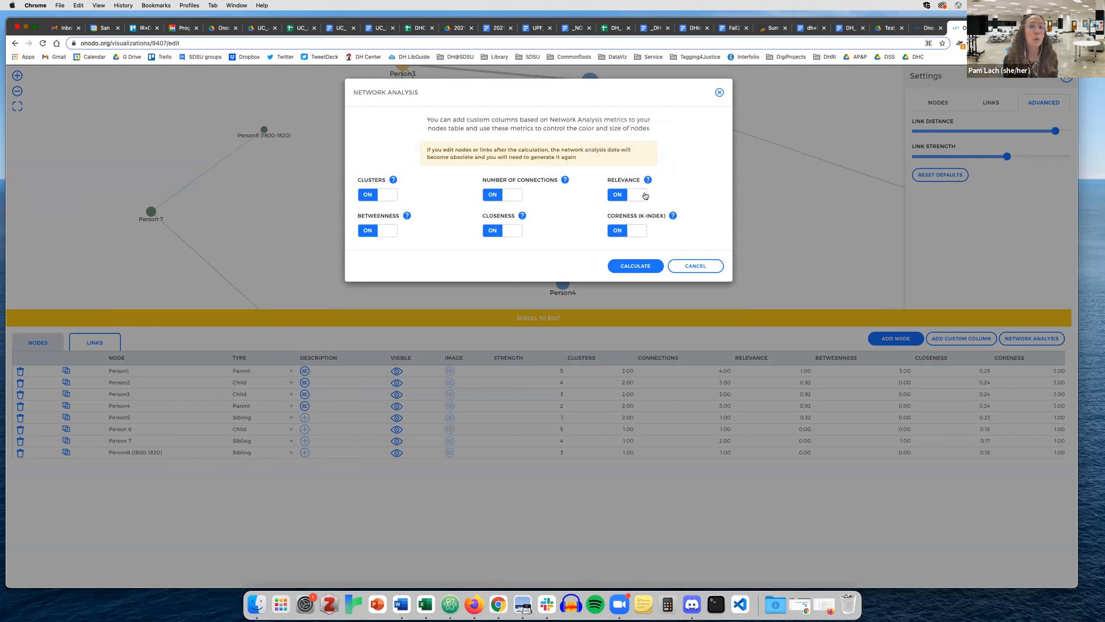
left_click(645, 195)
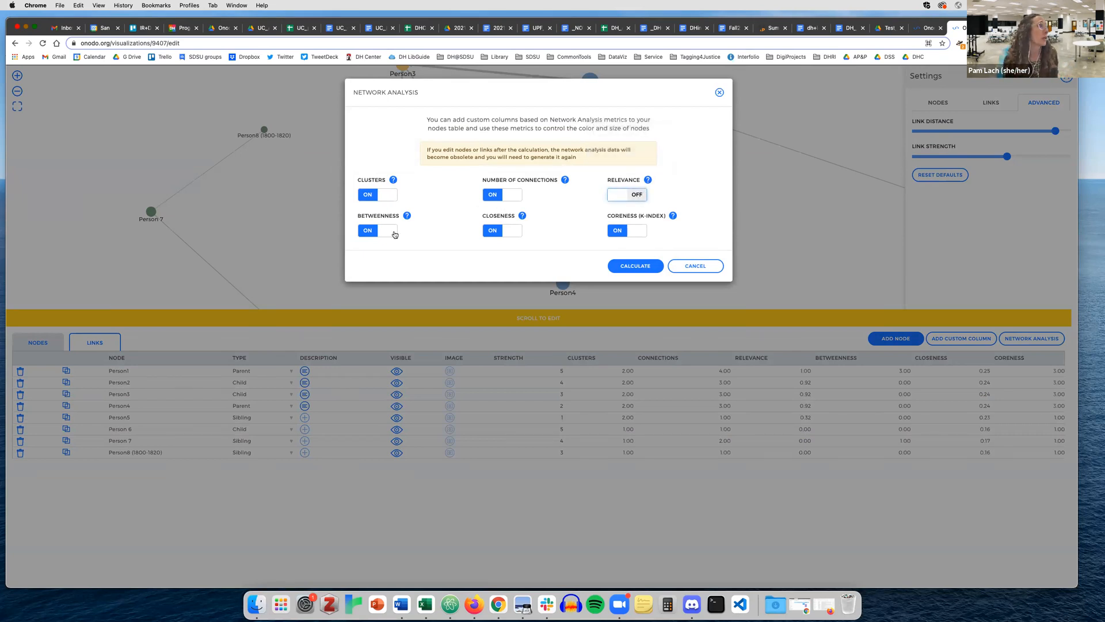
mouse_move(406, 218)
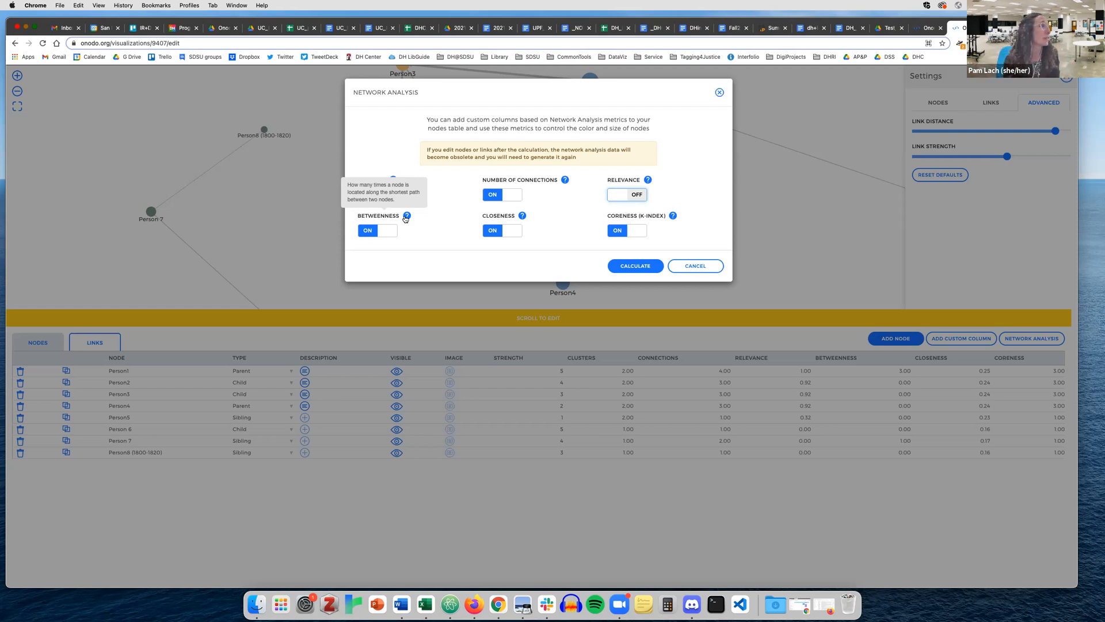
left_click(386, 231)
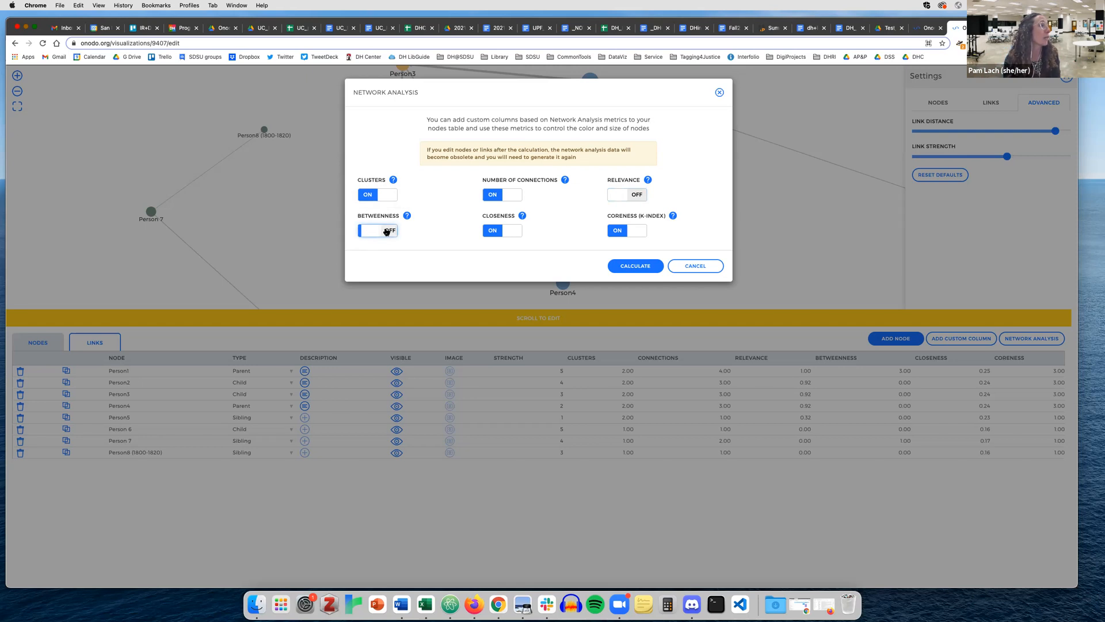
left_click(510, 231)
mouse_move(670, 215)
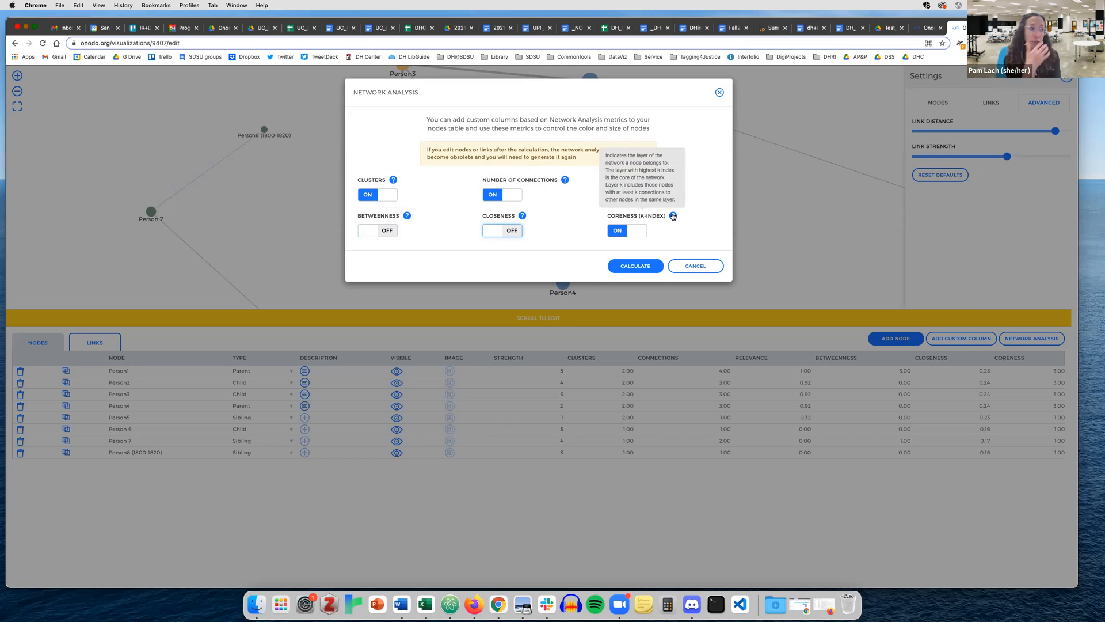
left_click(636, 230)
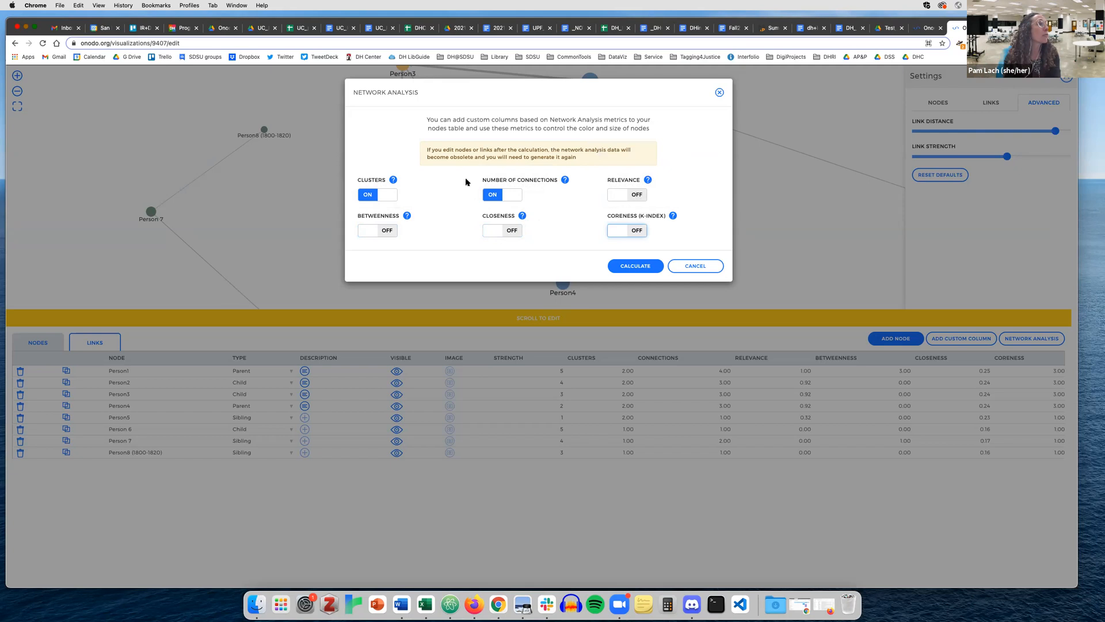
left_click(633, 266)
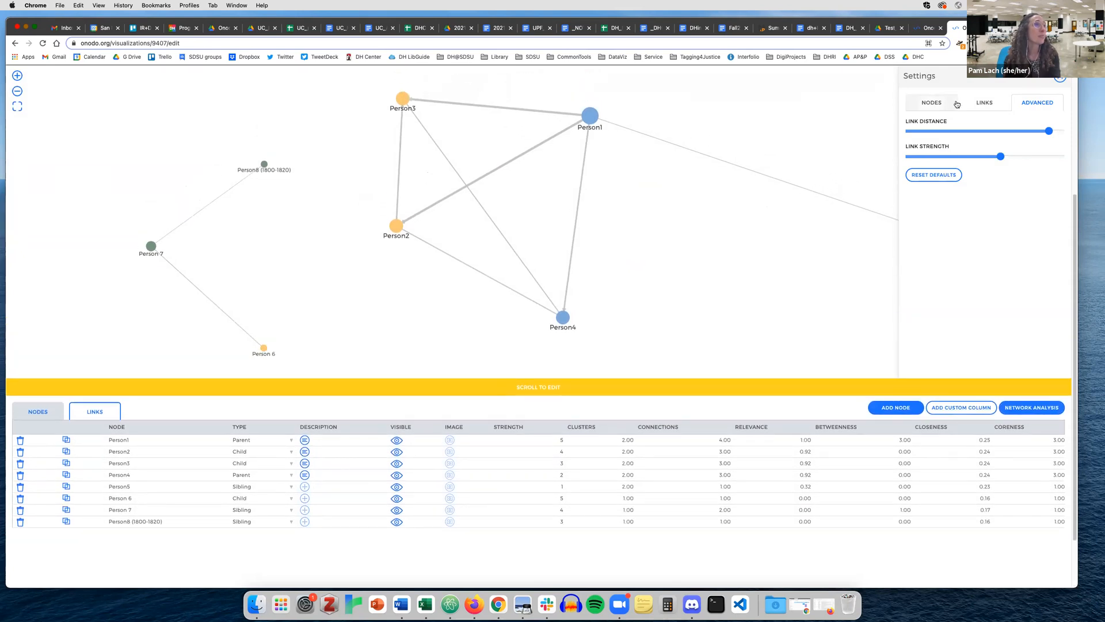
Base link width on the Strength column in the Links settings, then close Settings
left_click(936, 104)
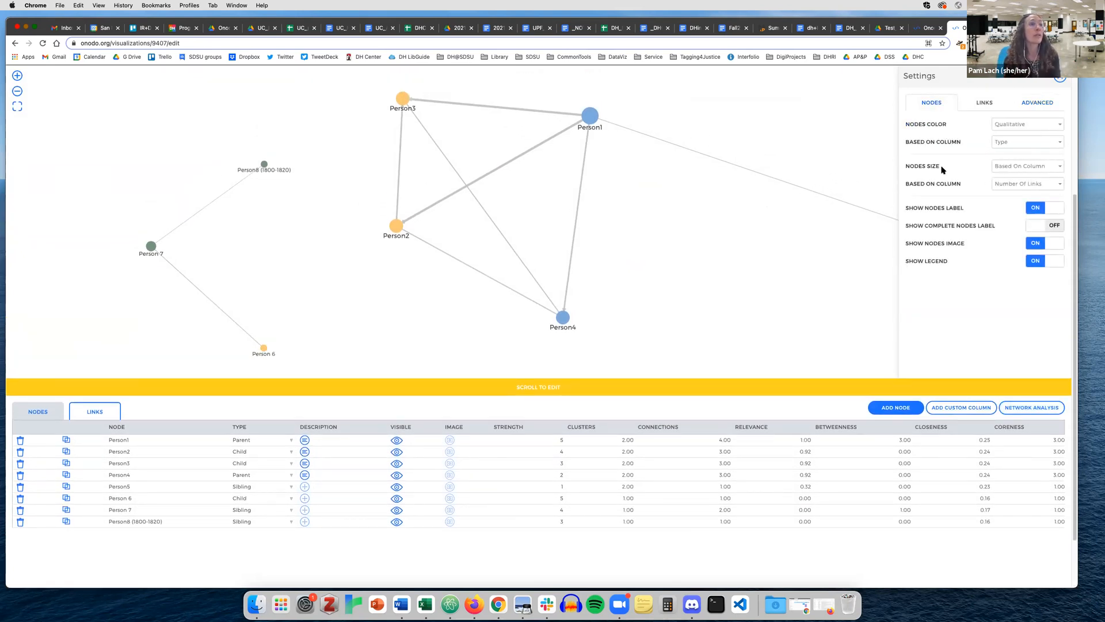
left_click(972, 104)
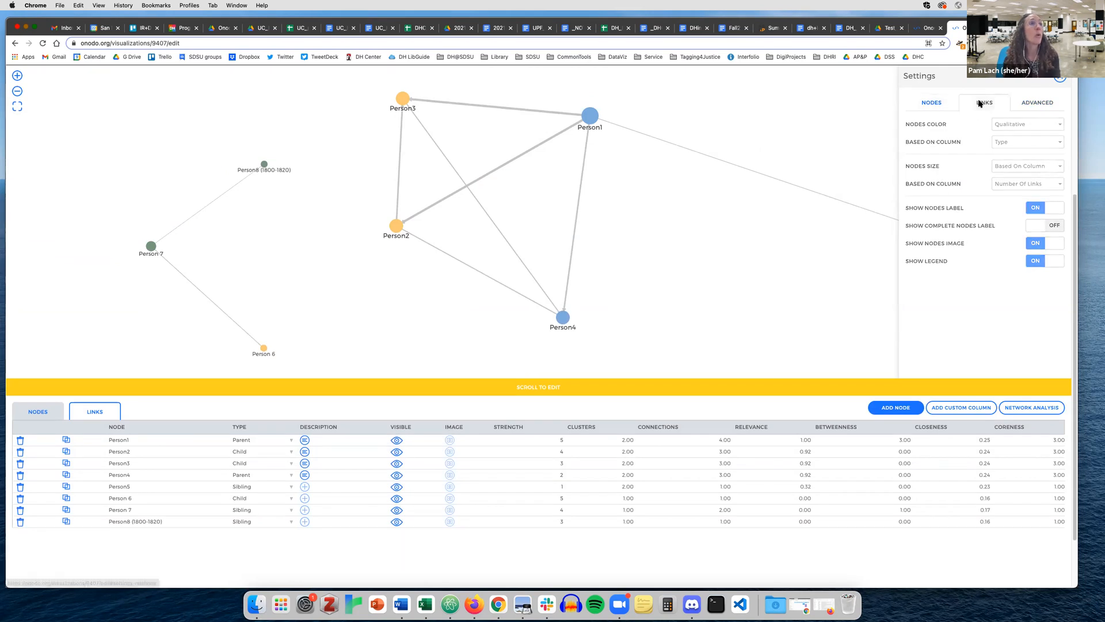
left_click(1015, 143)
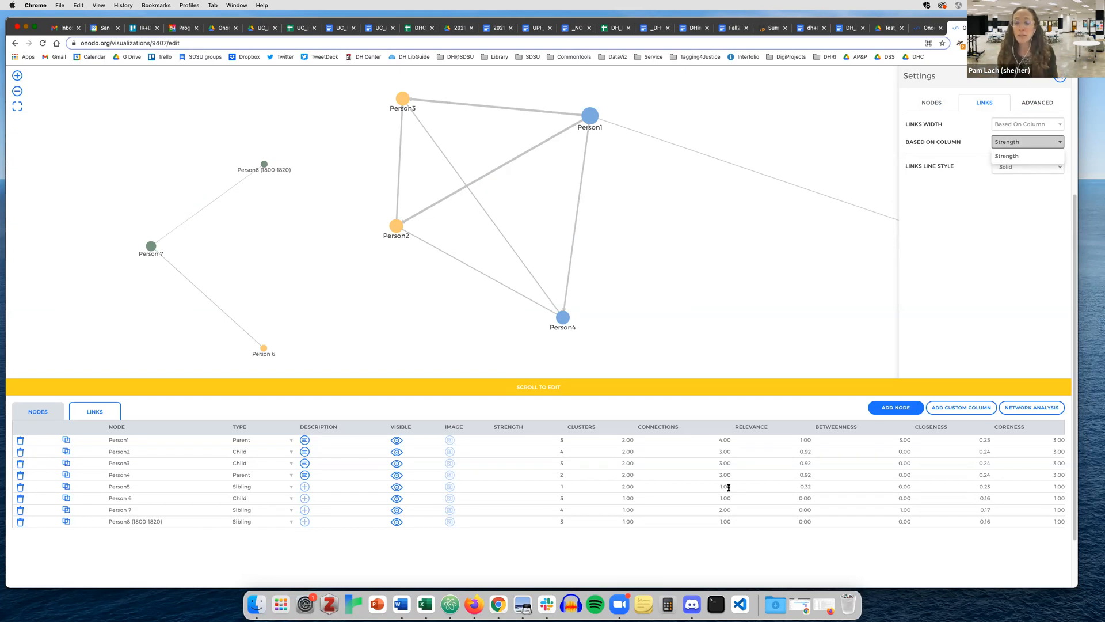
left_click(998, 269)
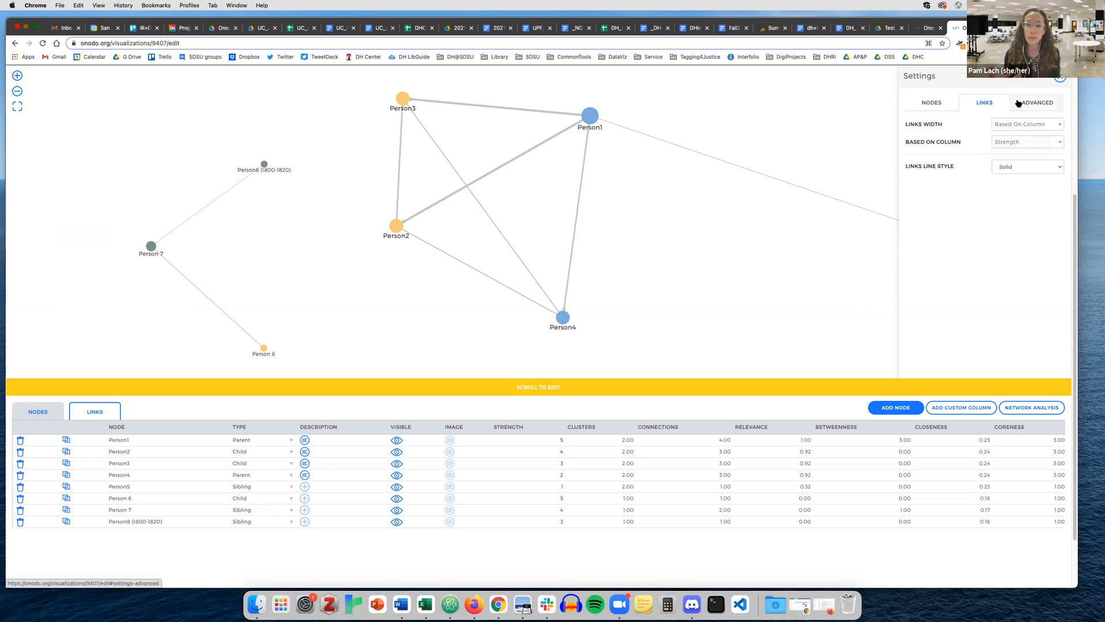
left_click(1058, 78)
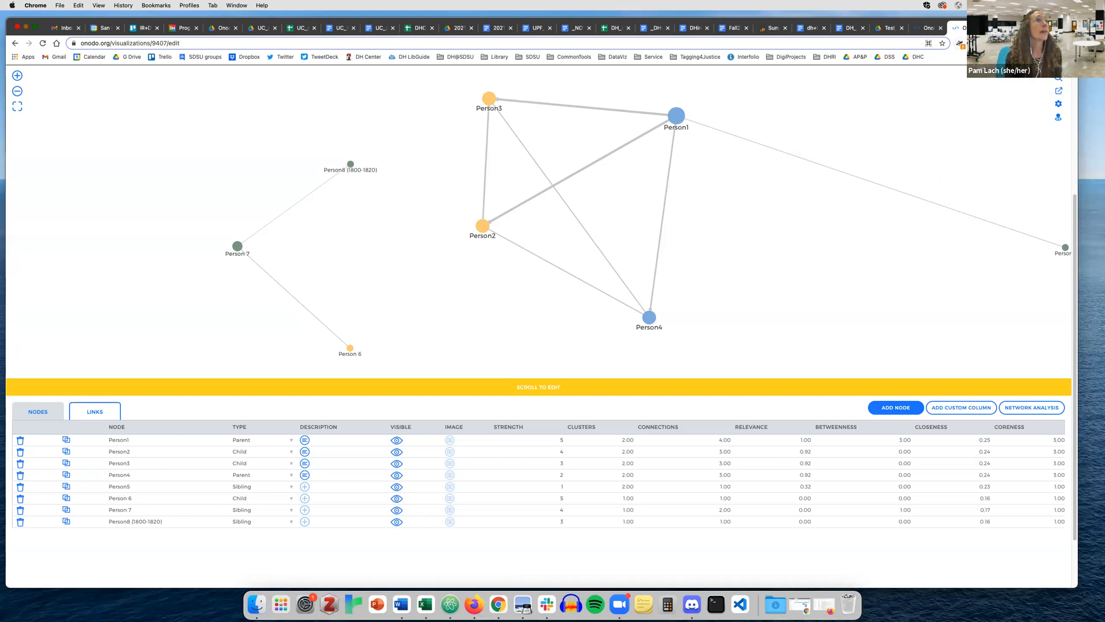
Look through the open Onodo tabs: test viz refresher, Do the Right Thing example, and Test Viz
left_click(1004, 27)
left_click(928, 28)
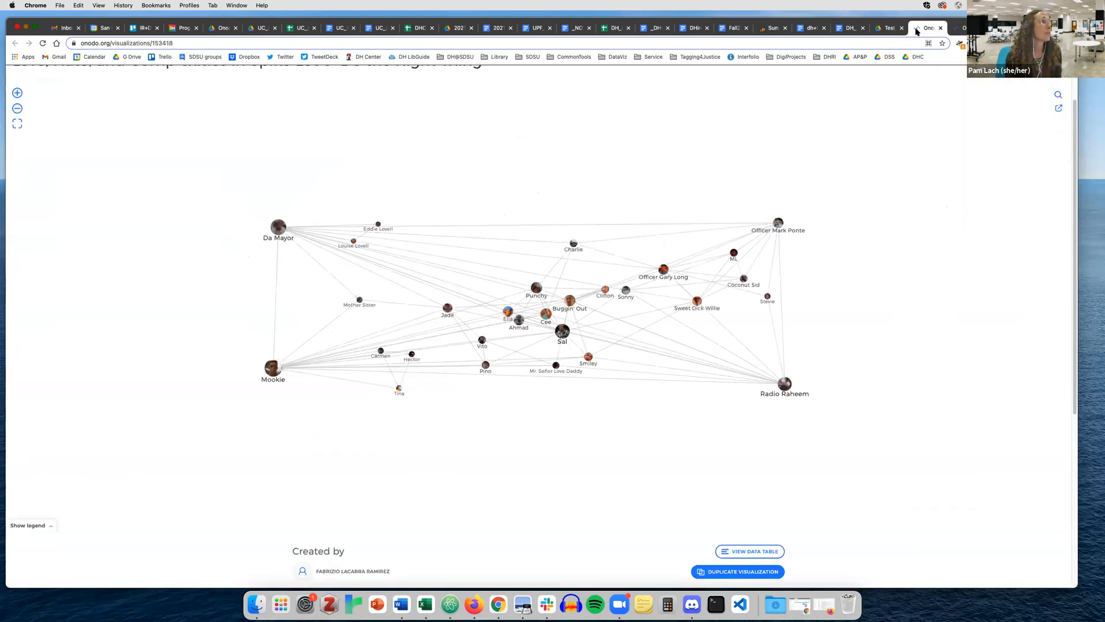
scroll(782, 432, "down", 2)
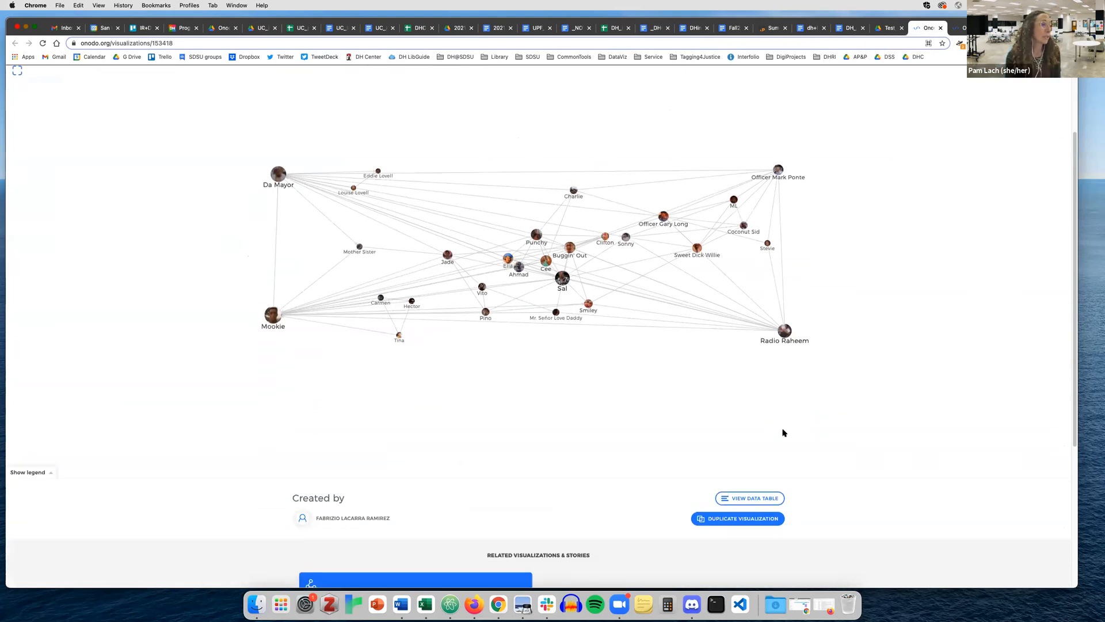
left_click(957, 28)
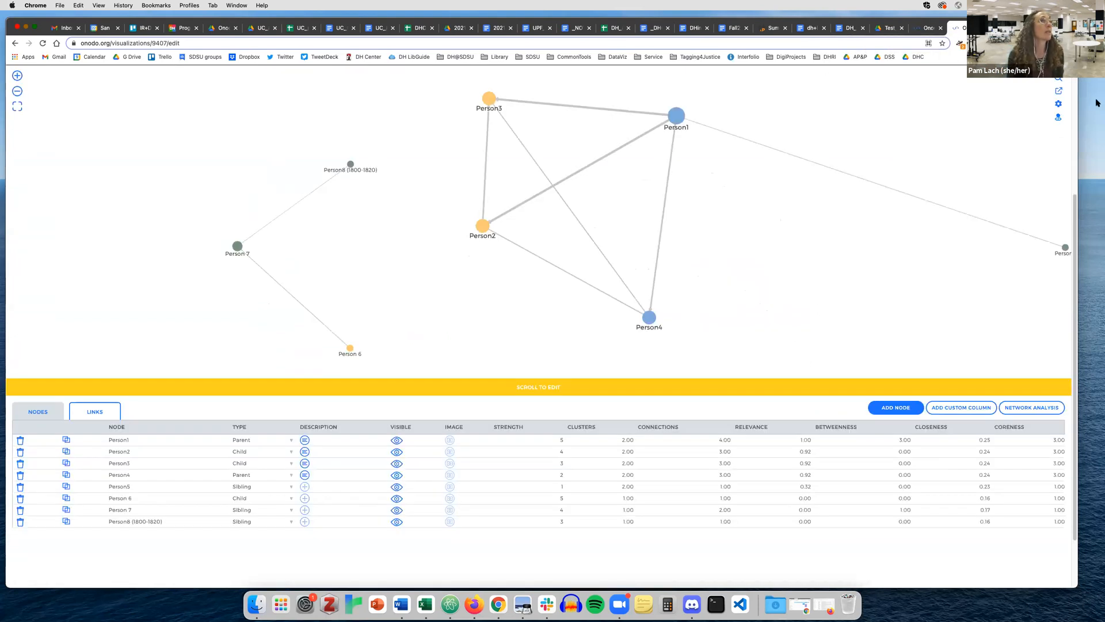
scroll(1004, 113, "up", 5)
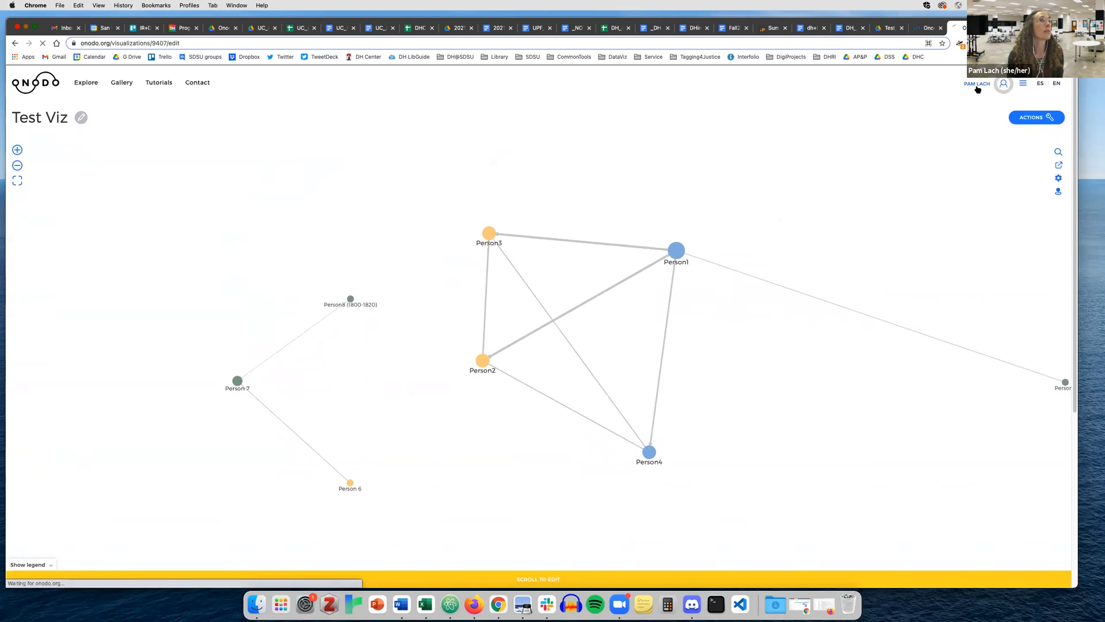
From the dashboard, open the Witchcraft Accusations in The Crucible visualization and show its actions list
left_click(1004, 86)
left_click(423, 504)
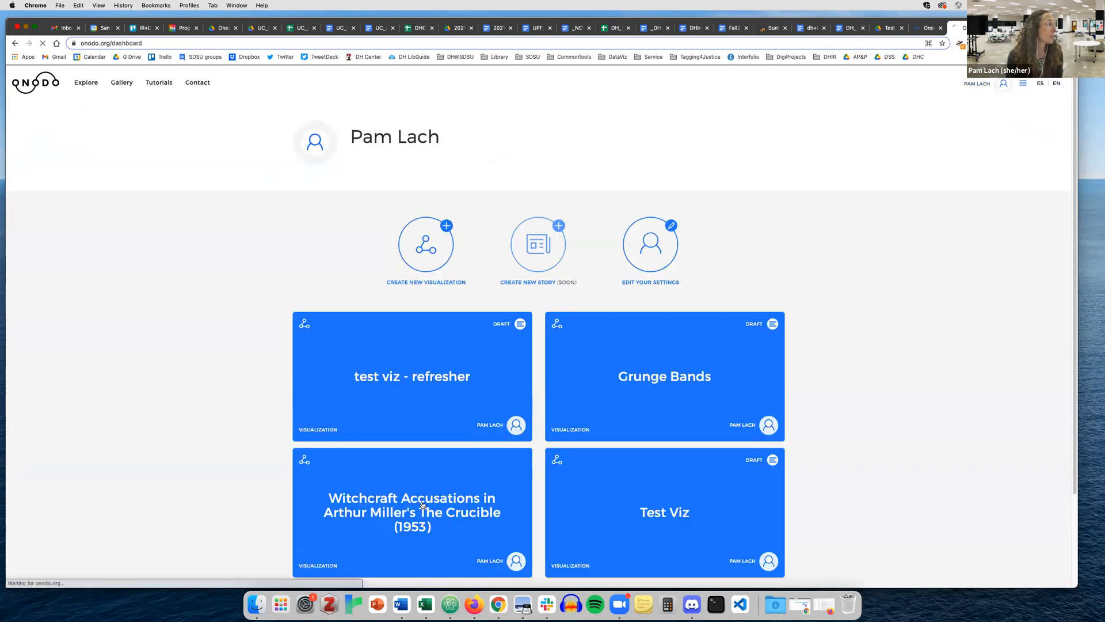
left_click(1049, 117)
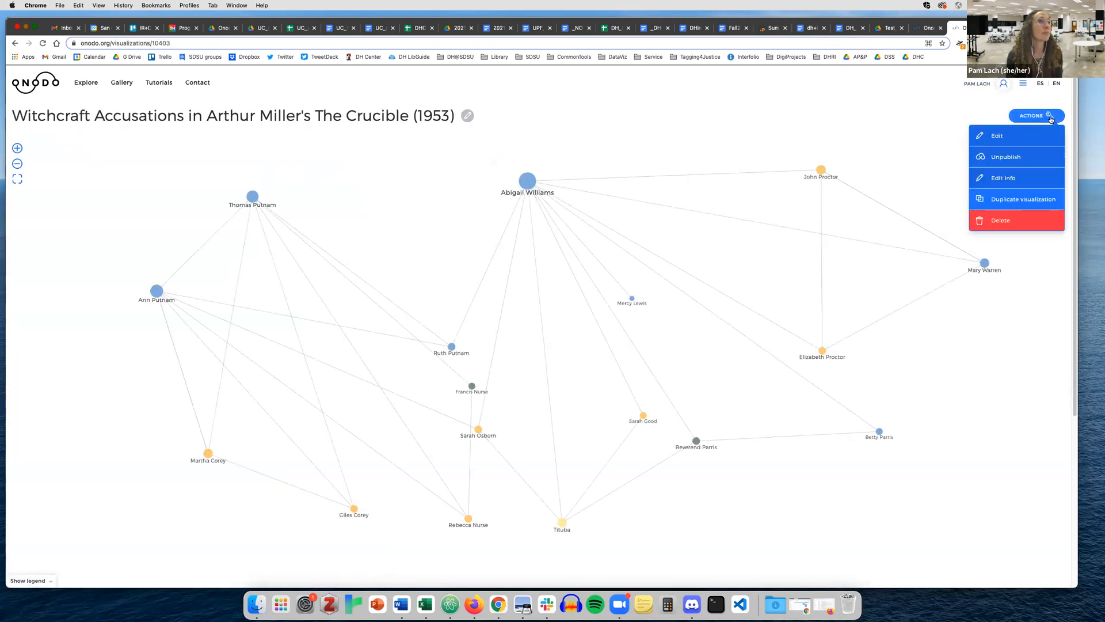
Dismiss the actions list and show the Crucible network's node data table
left_click(946, 122)
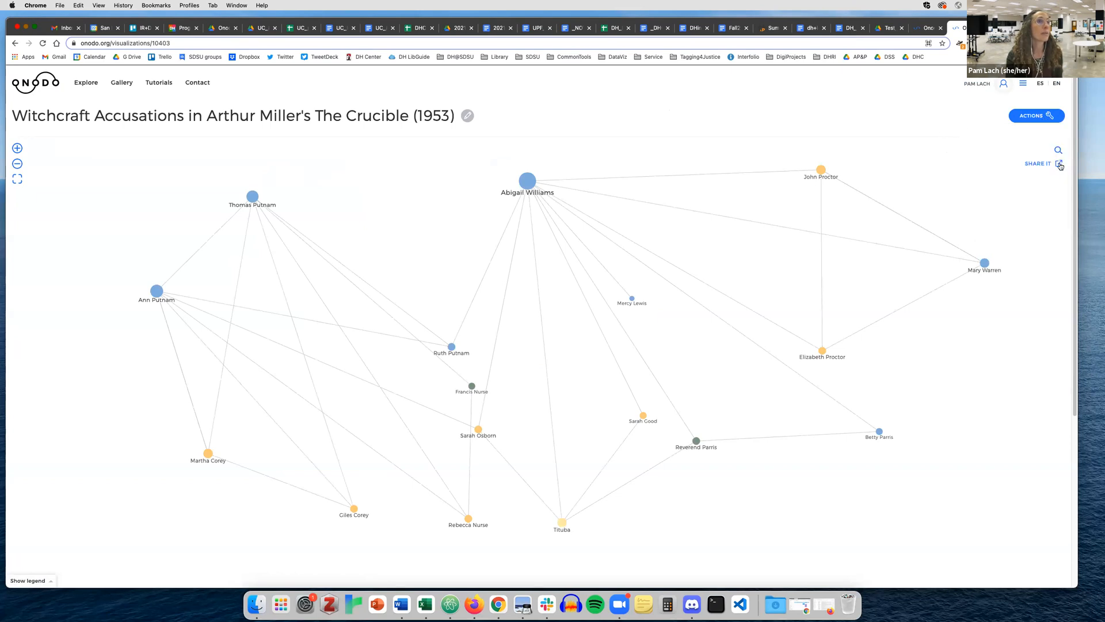
scroll(702, 542, "down", 5)
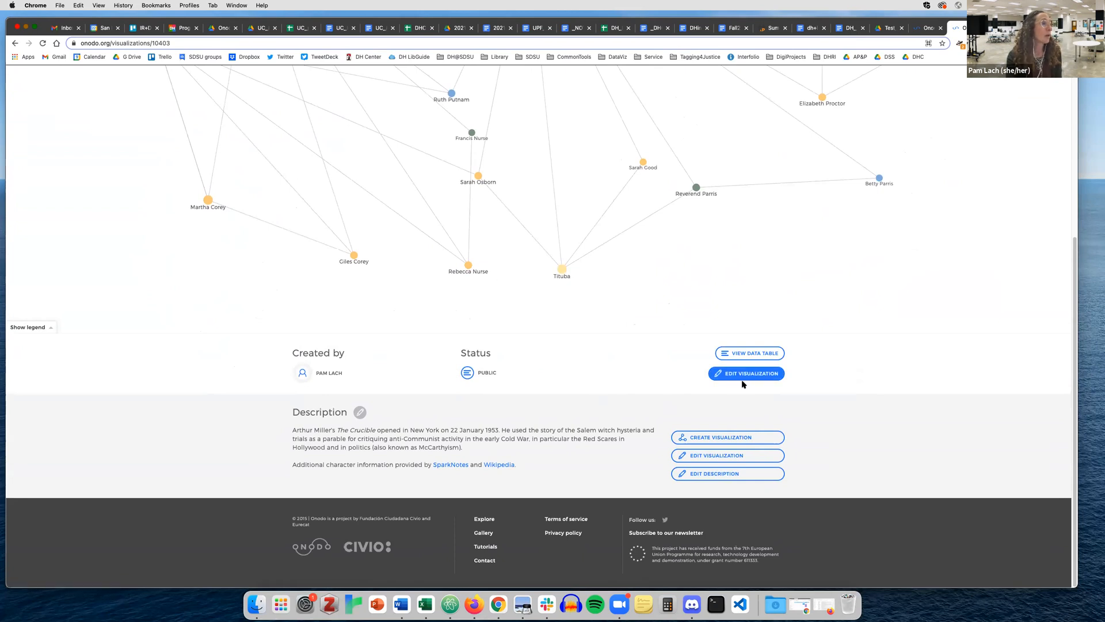
left_click(749, 352)
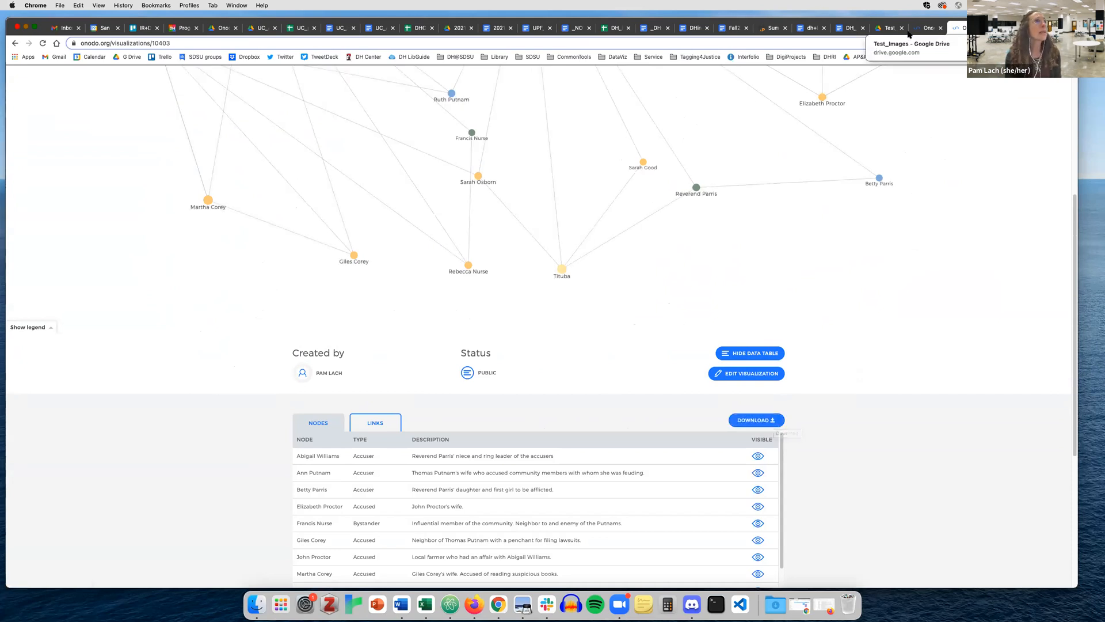
Show the Do the Right Thing example's node data table, then return to the refresher quick sheet
left_click(925, 27)
scroll(845, 309, "down", 3)
left_click(730, 434)
scroll(795, 467, "down", 3)
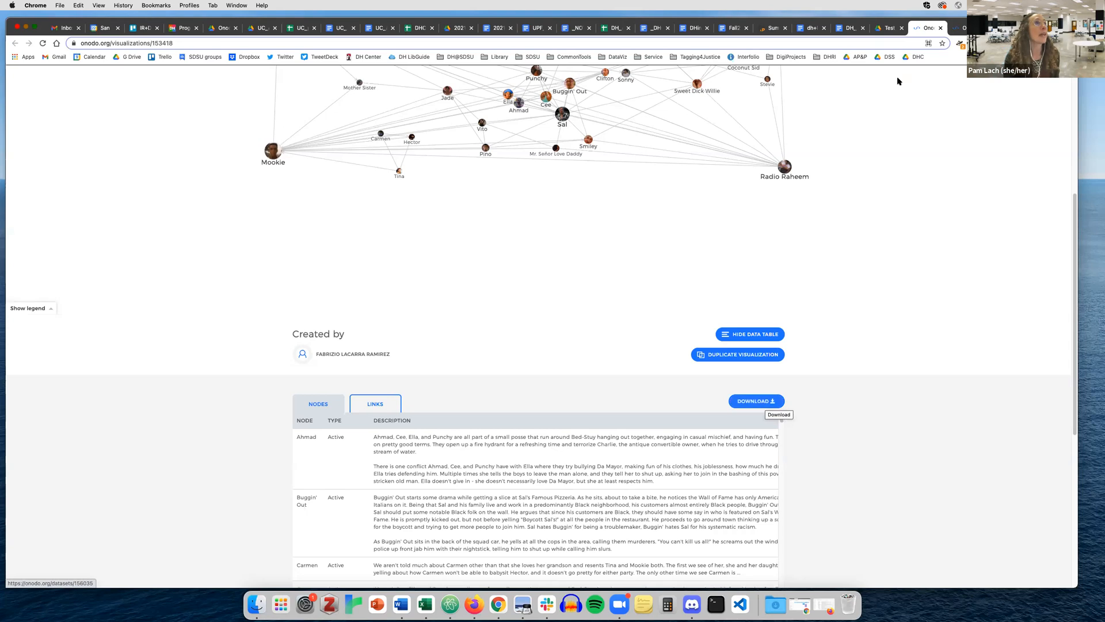
left_click(849, 27)
left_click(554, 296)
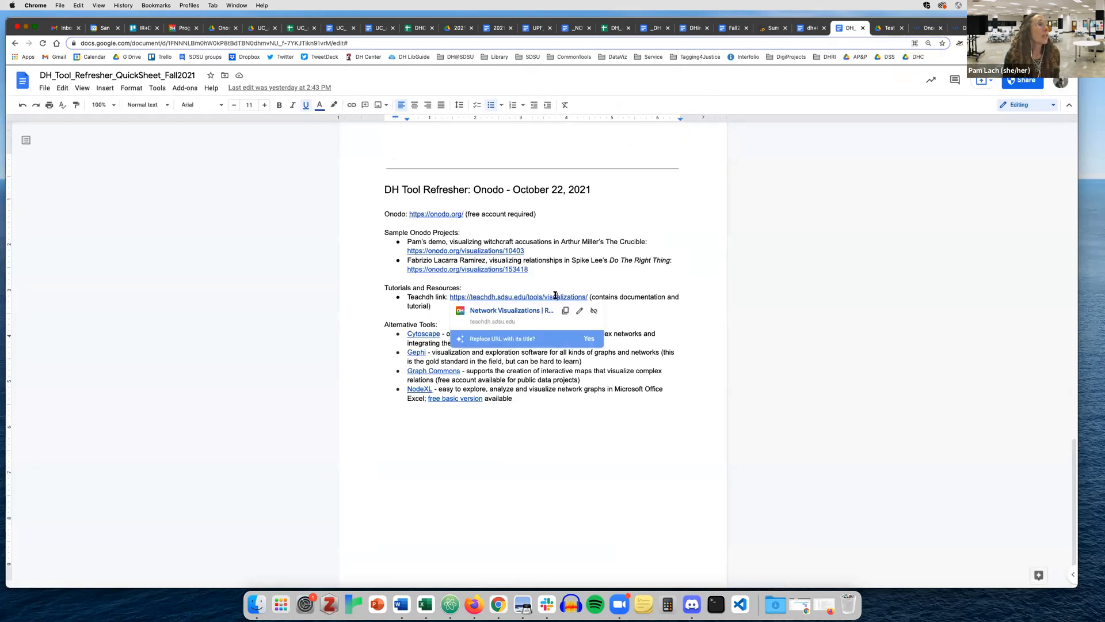
Open the Teachdh Network Visualizations page, skim its tools, Onodo resources and student examples, then return to the quick sheet
left_click(501, 347)
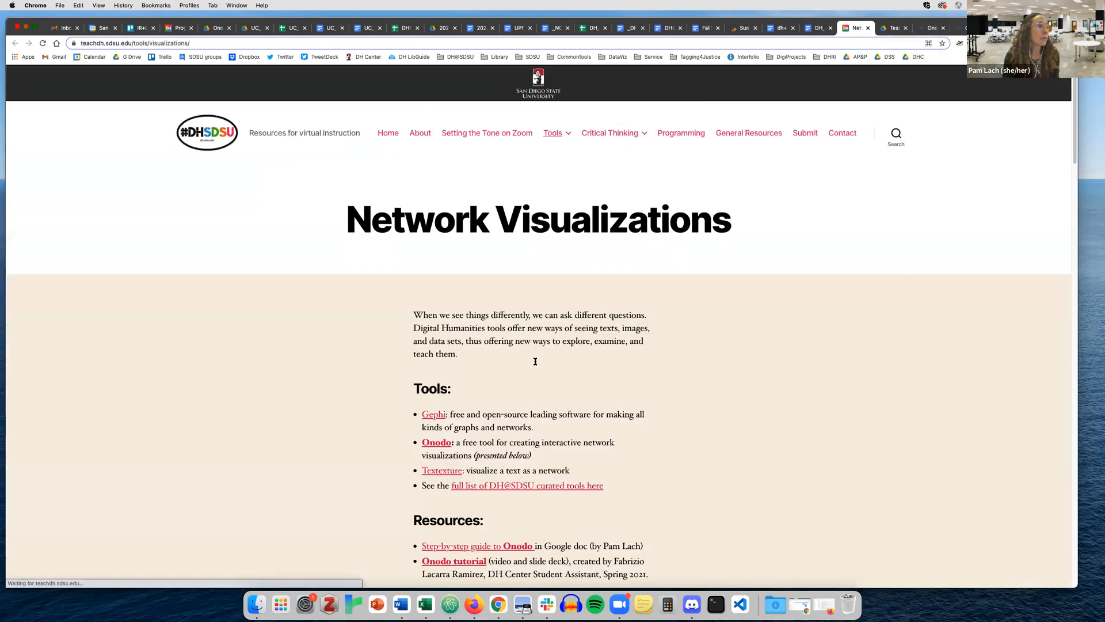
scroll(526, 391, "down", 5)
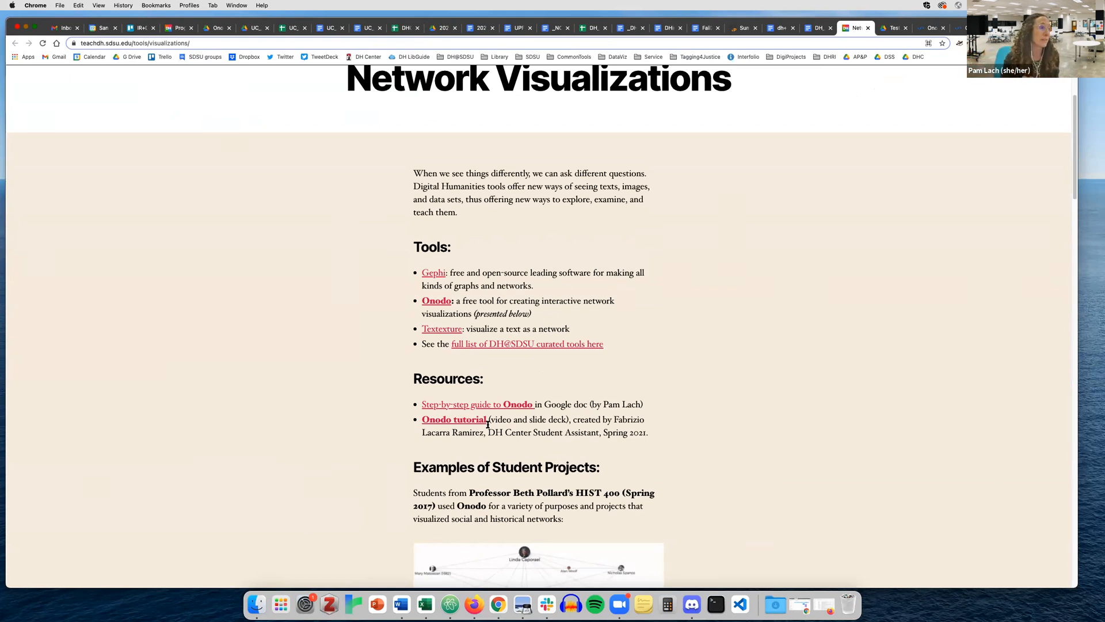
scroll(602, 478, "down", 4)
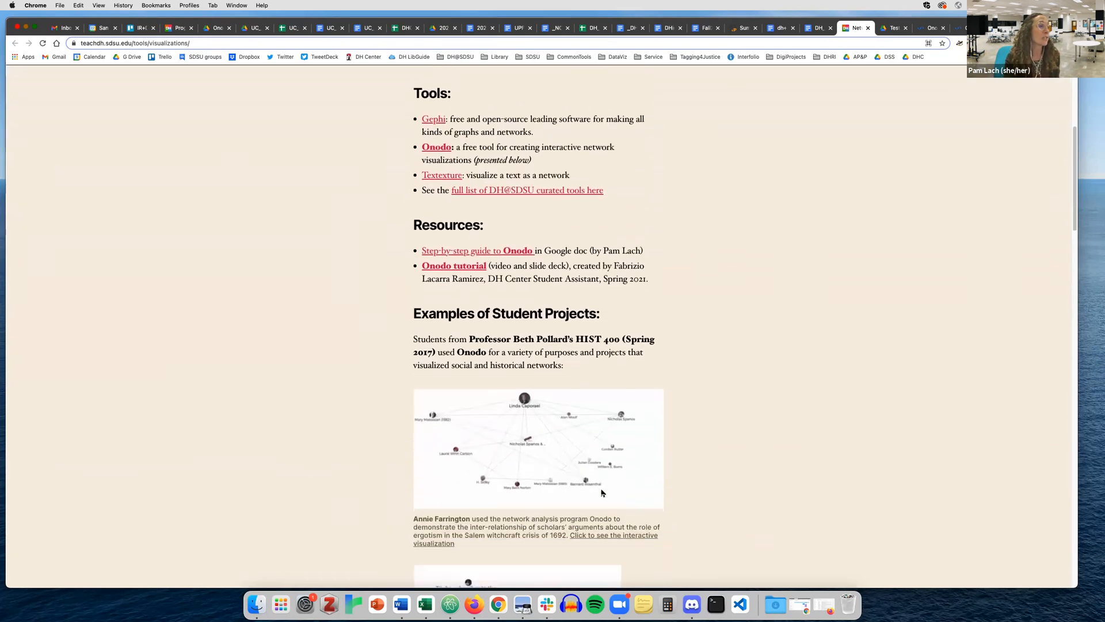
scroll(603, 460, "down", 3)
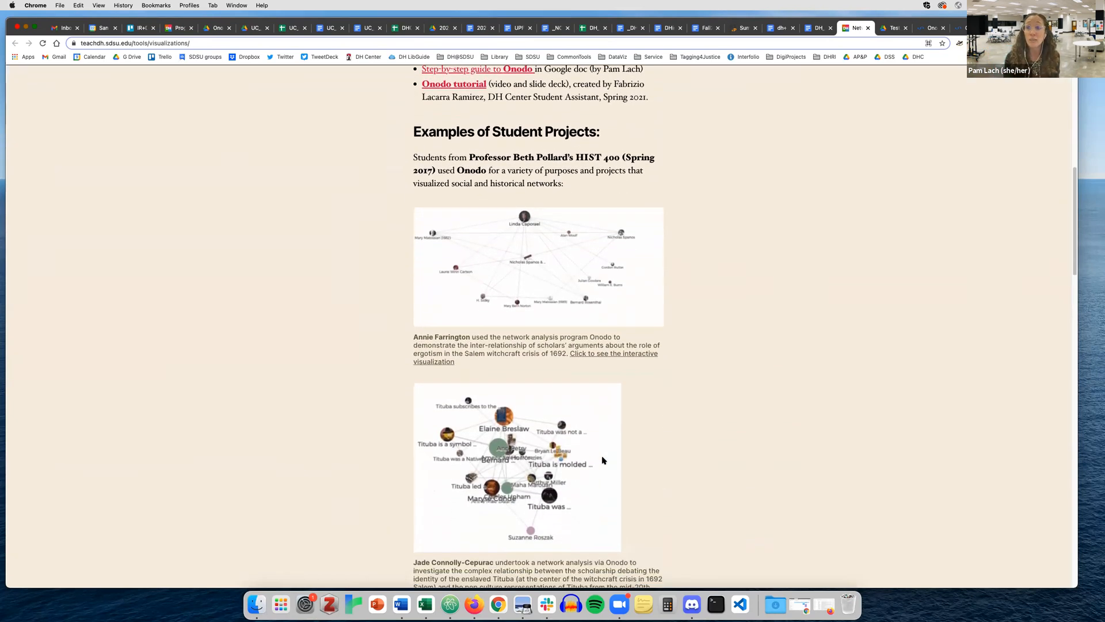
scroll(602, 460, "up", 7)
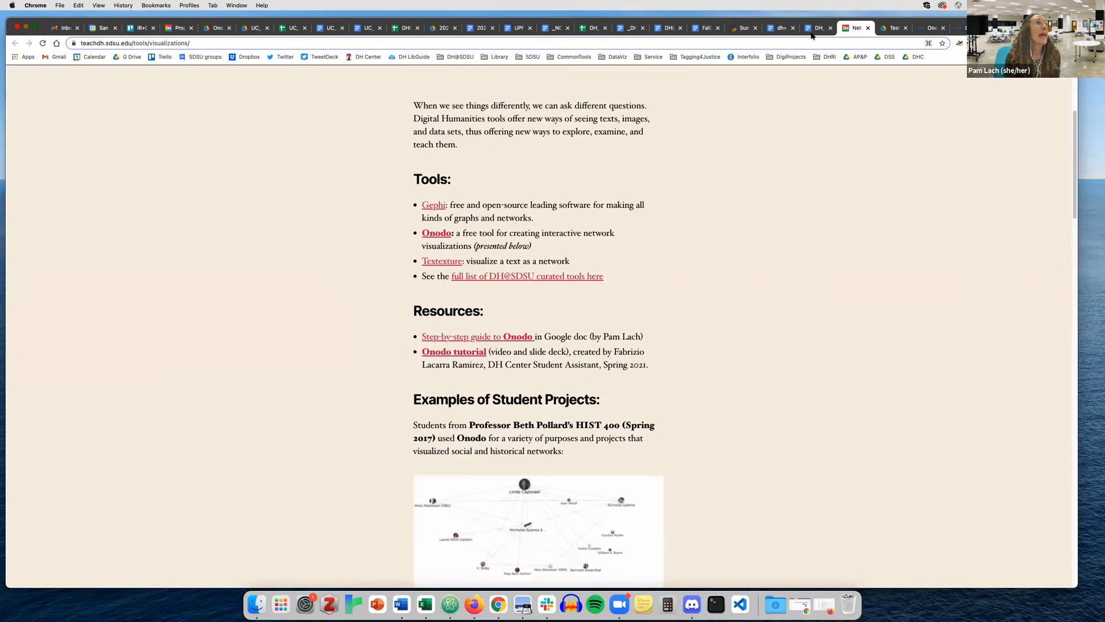
left_click(816, 29)
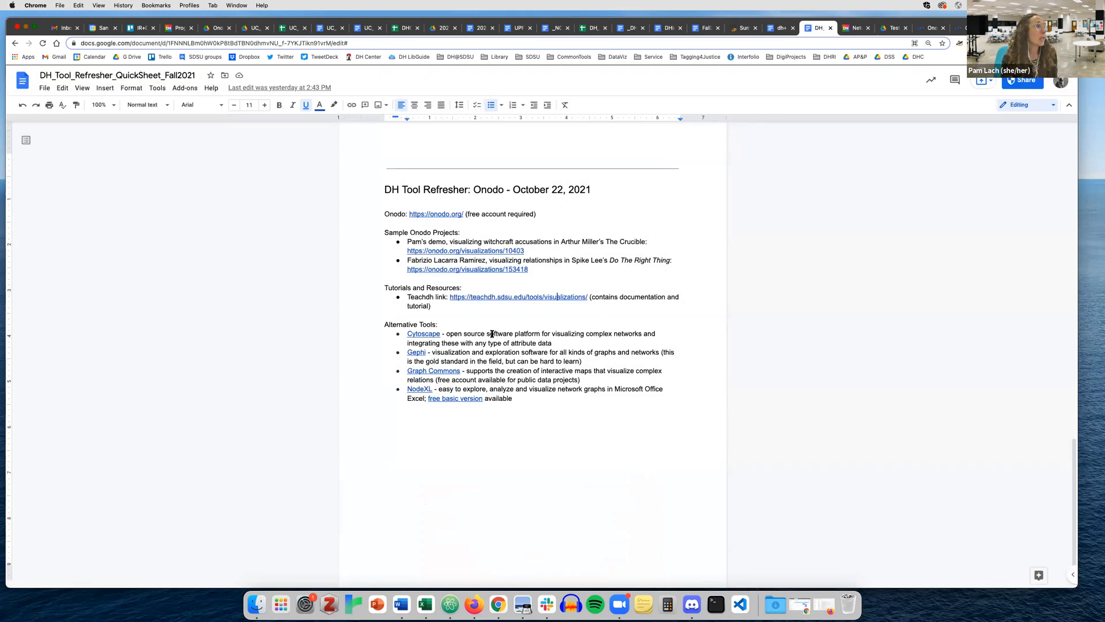
left_click(509, 381)
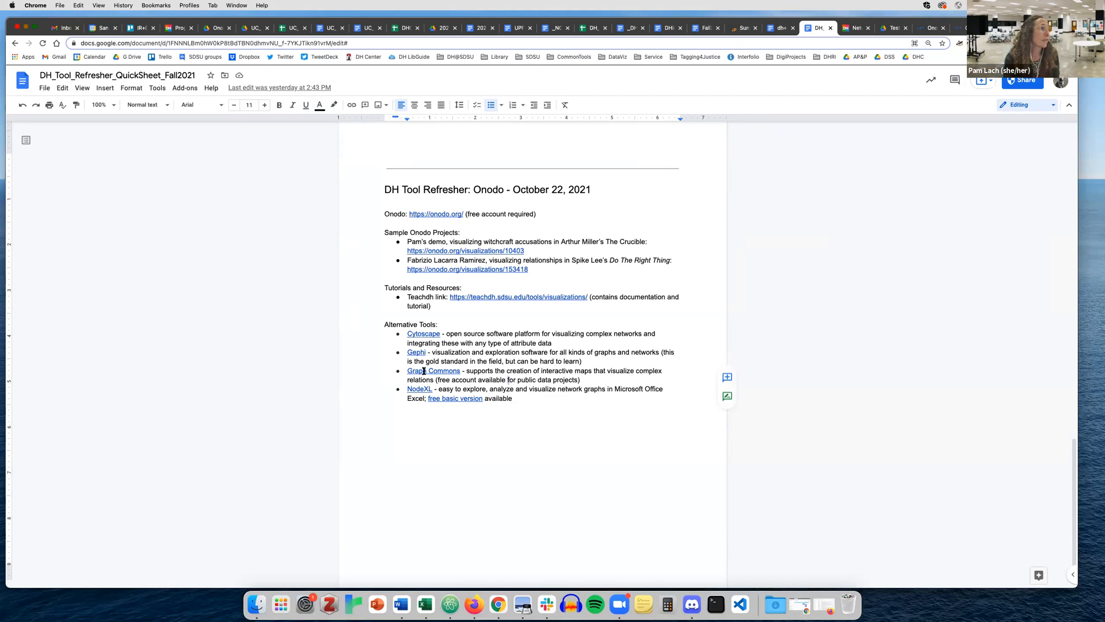
left_click(420, 388)
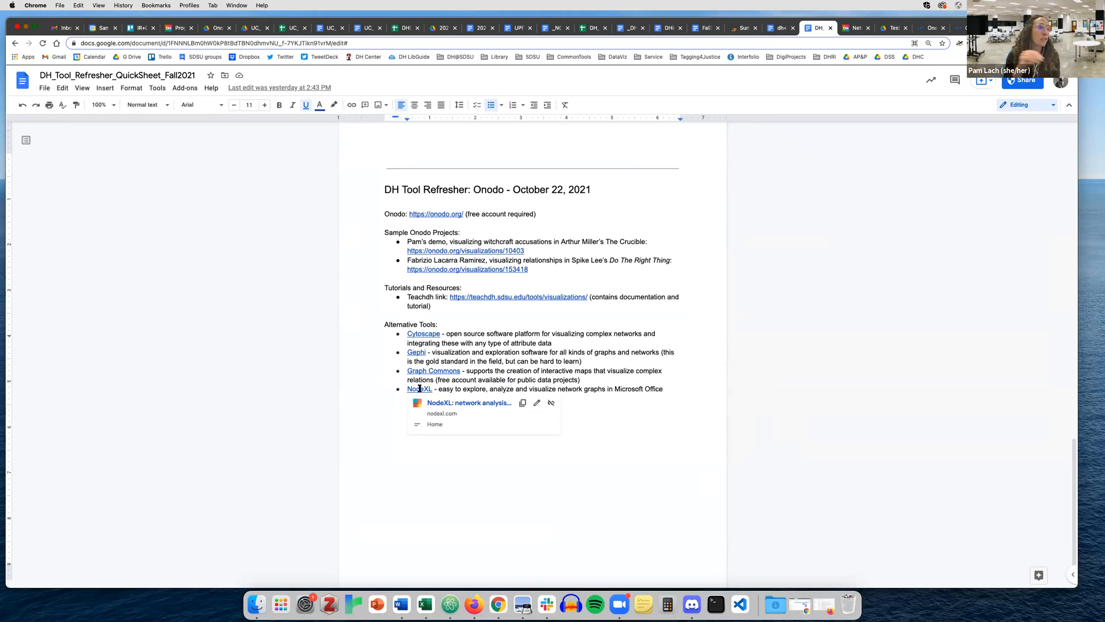
left_click(606, 418)
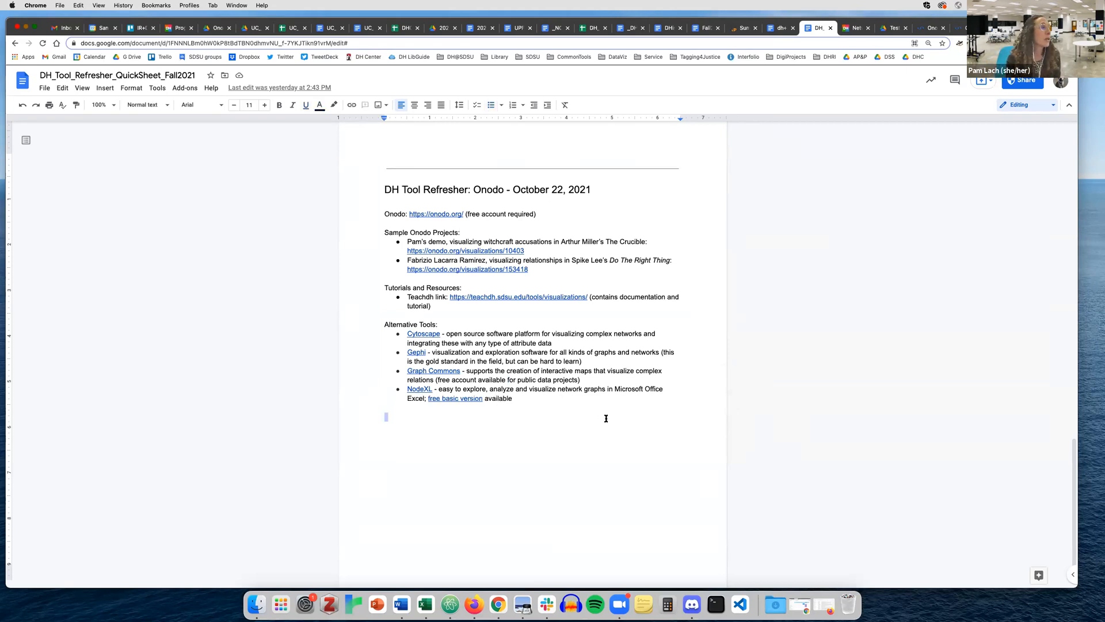